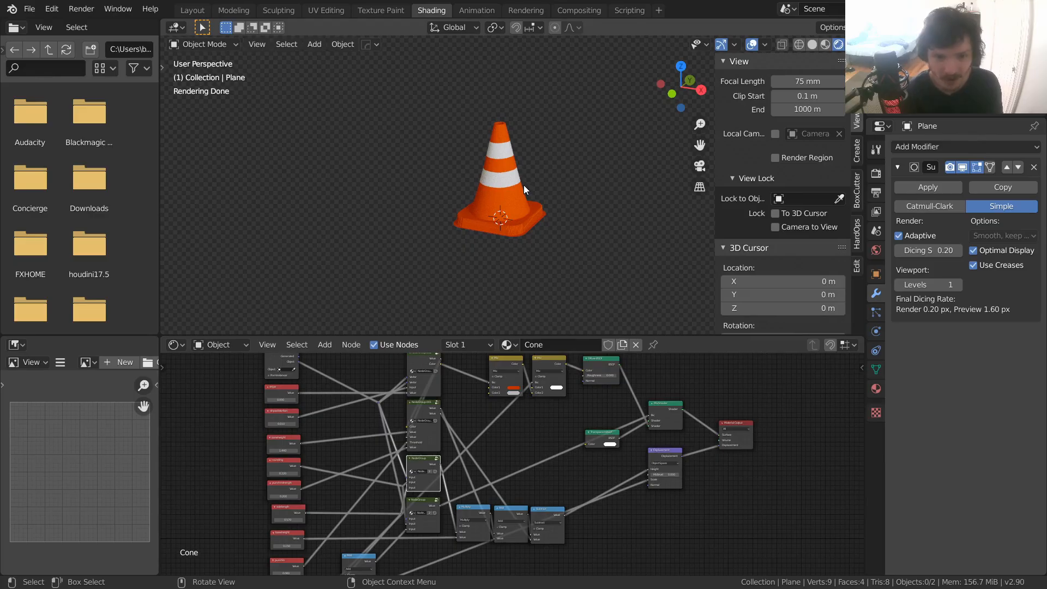
# - Preview the Color output of NodeGroup.002 on the cone, followed by the output of NodeGroup.001
pyautogui.scroll(4, 515, 189)
pyautogui.moveTo(432, 439); pyautogui.dragTo(462, 524, button='middle')
pyautogui.scroll(6, 453, 444)
pyautogui.keyDown('ctrl'); pyautogui.keyDown('shift'); pyautogui.click(409, 424); pyautogui.keyUp('shift'); pyautogui.keyUp('ctrl')
pyautogui.keyDown('ctrl'); pyautogui.keyDown('shift'); pyautogui.click(409, 424); pyautogui.keyUp('shift'); pyautogui.keyUp('ctrl')
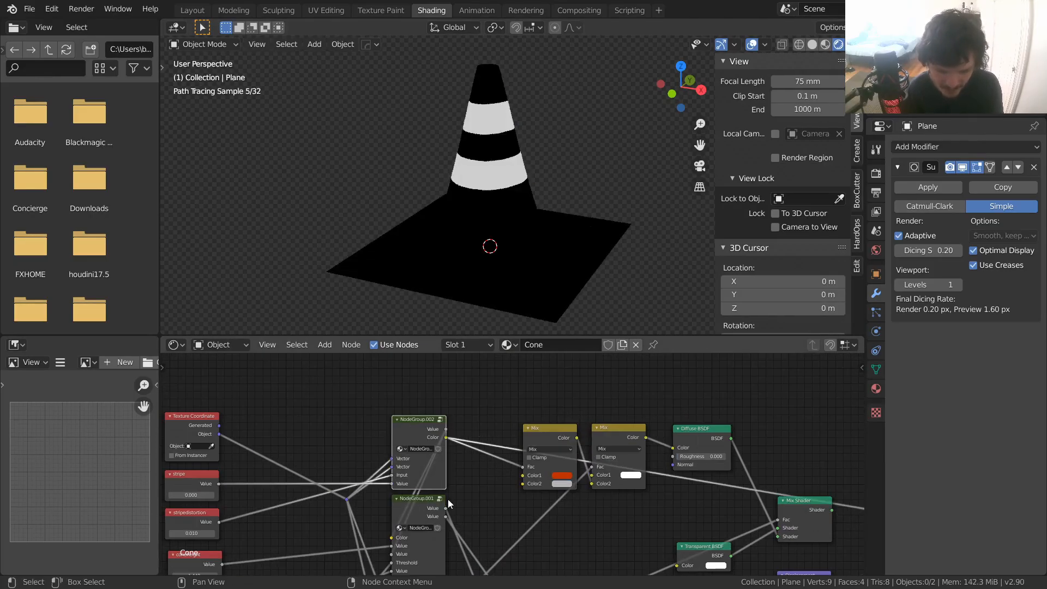
pyautogui.keyDown('shift'); pyautogui.scroll(-2, 444, 482); pyautogui.keyUp('shift')
pyautogui.keyDown('ctrl'); pyautogui.keyDown('shift'); pyautogui.click(416, 459); pyautogui.keyUp('shift'); pyautogui.keyUp('ctrl')
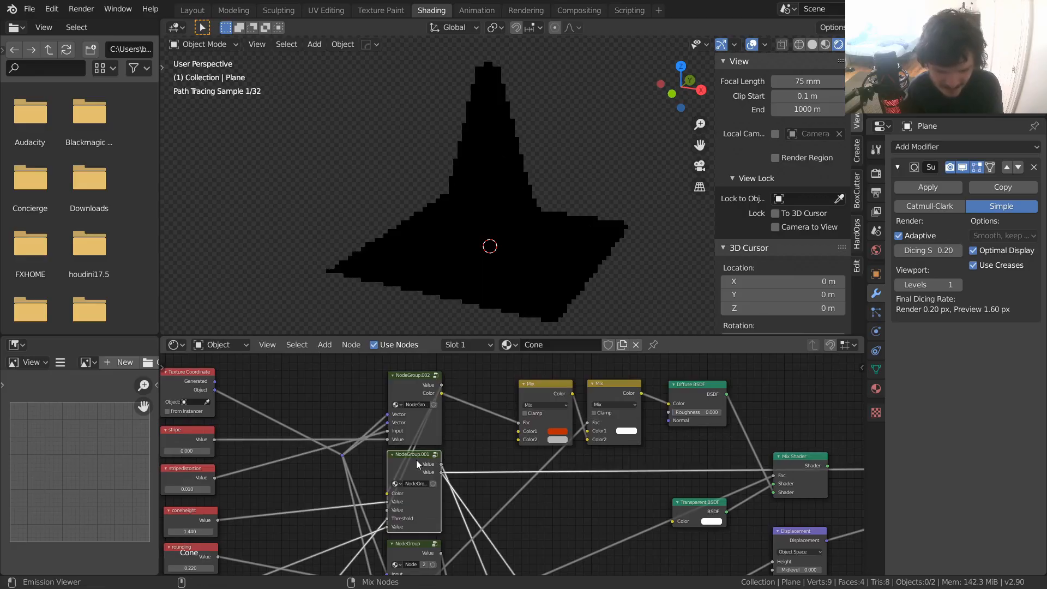
# - Cut the Displacement link to Material Output and preview both Value outputs of NodeGroup.001 on the flat plane
pyautogui.moveTo(606, 501); pyautogui.dragTo(440, 437, button='middle')
pyautogui.keyDown('ctrl'); pyautogui.moveTo(719, 494); pyautogui.dragTo(677, 437, button='right'); pyautogui.keyUp('ctrl')
pyautogui.keyDown('ctrl'); pyautogui.keyDown('shift'); pyautogui.click(258, 395); pyautogui.keyUp('shift'); pyautogui.keyUp('ctrl')
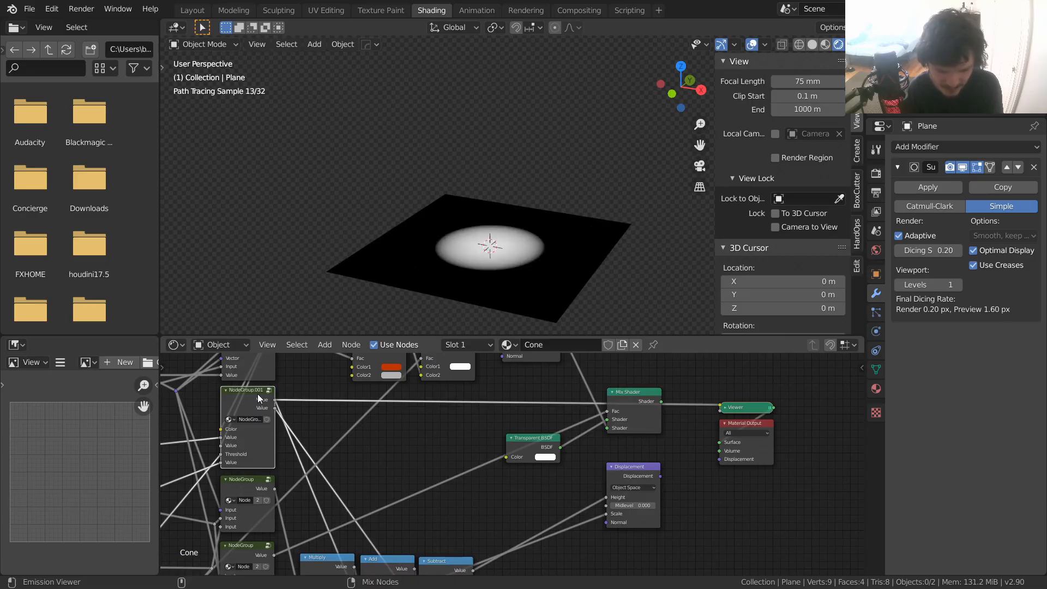
pyautogui.keyDown('ctrl'); pyautogui.keyDown('shift'); pyautogui.click(257, 393); pyautogui.keyUp('shift'); pyautogui.keyUp('ctrl')
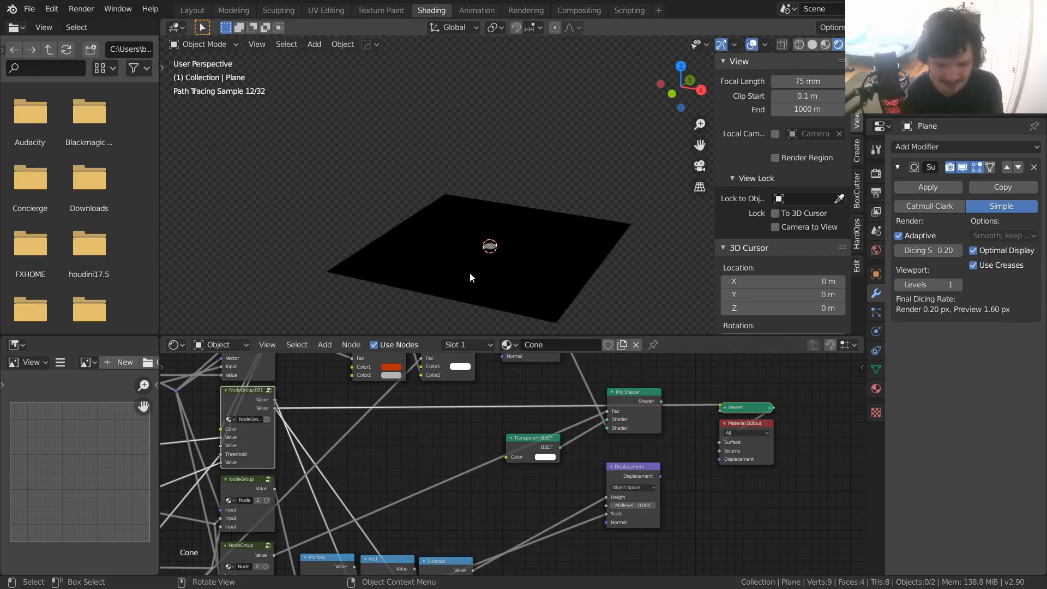
# - Preview the outputs of the two NodeGroup nodes below NodeGroup.001, one after the other
pyautogui.moveTo(305, 421); pyautogui.dragTo(380, 385, button='middle')
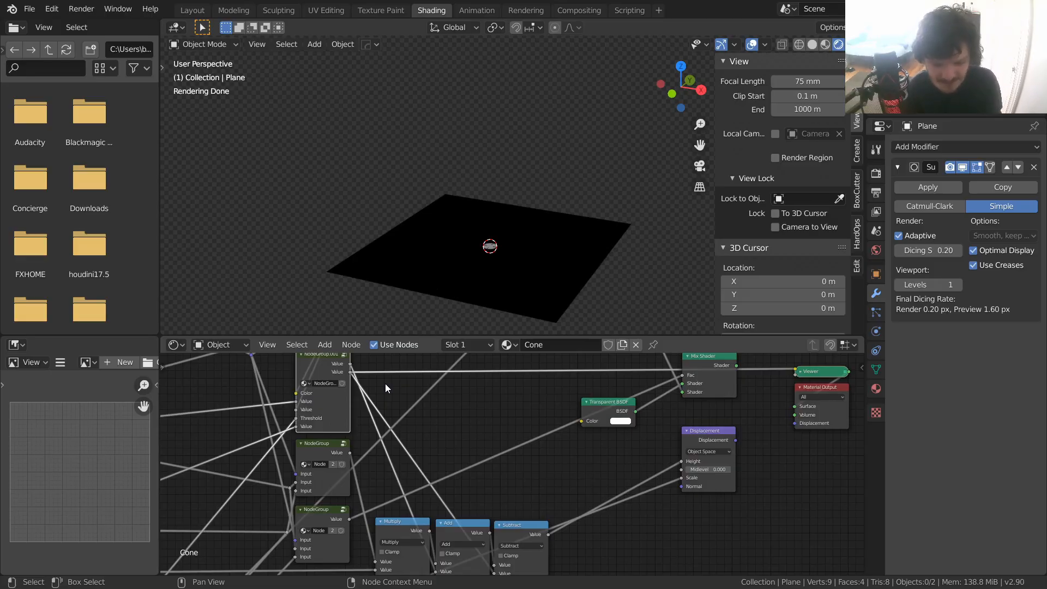
pyautogui.moveTo(425, 460); pyautogui.dragTo(535, 484, button='middle')
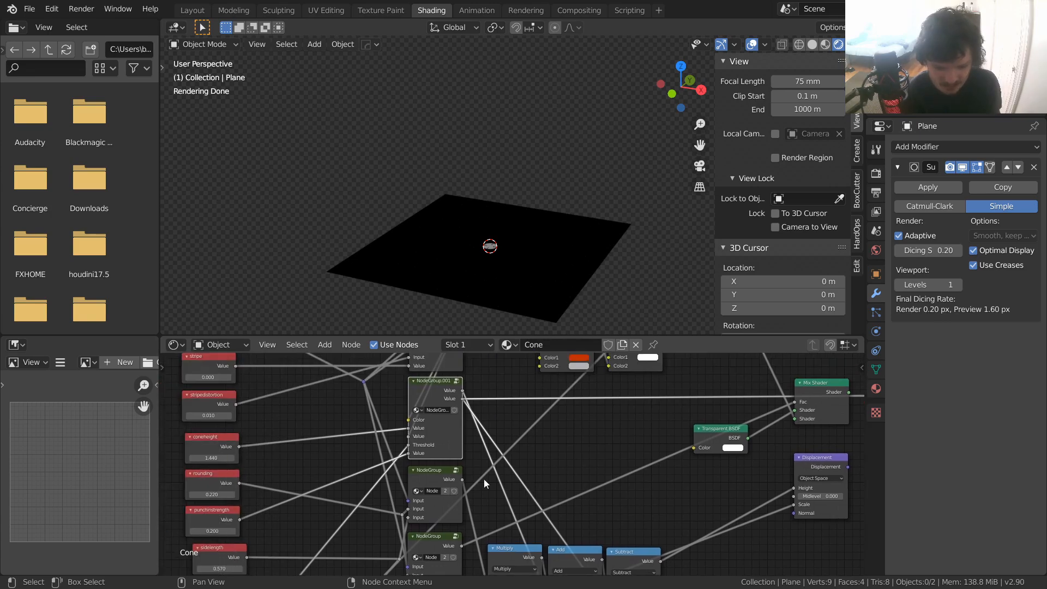
pyautogui.scroll(1, 489, 478)
pyautogui.moveTo(428, 478); pyautogui.dragTo(459, 479, button='middle')
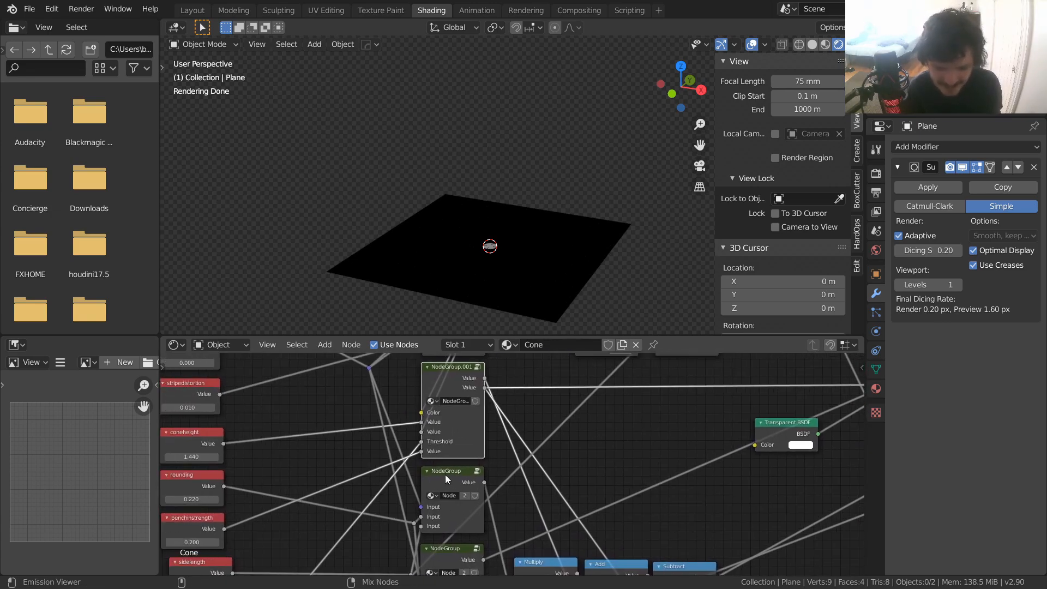
pyautogui.keyDown('ctrl'); pyautogui.keyDown('shift'); pyautogui.click(445, 475); pyautogui.keyUp('shift'); pyautogui.keyUp('ctrl')
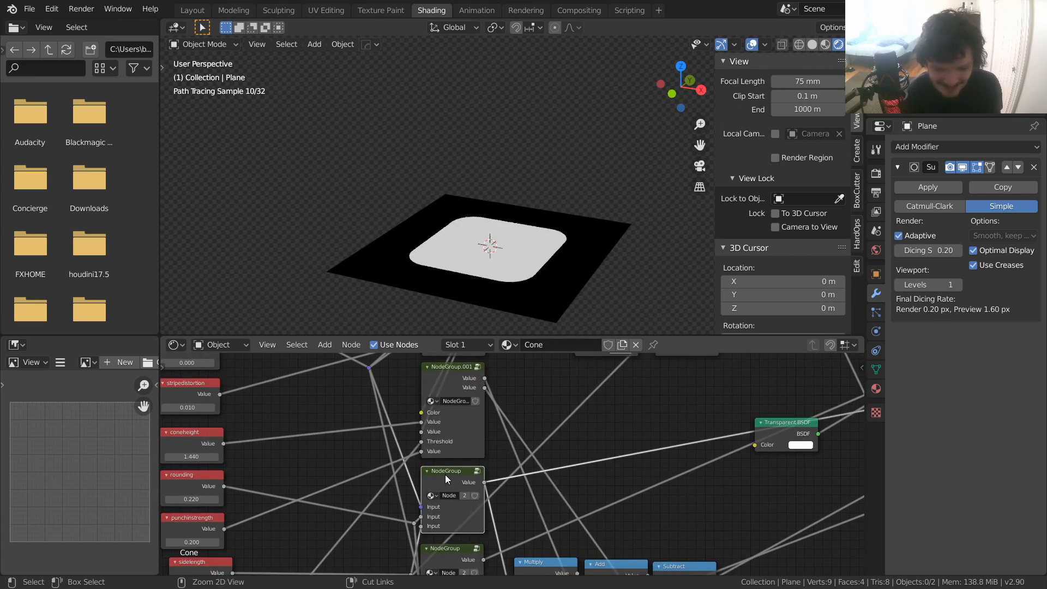
pyautogui.moveTo(451, 485); pyautogui.dragTo(441, 405, button='middle')
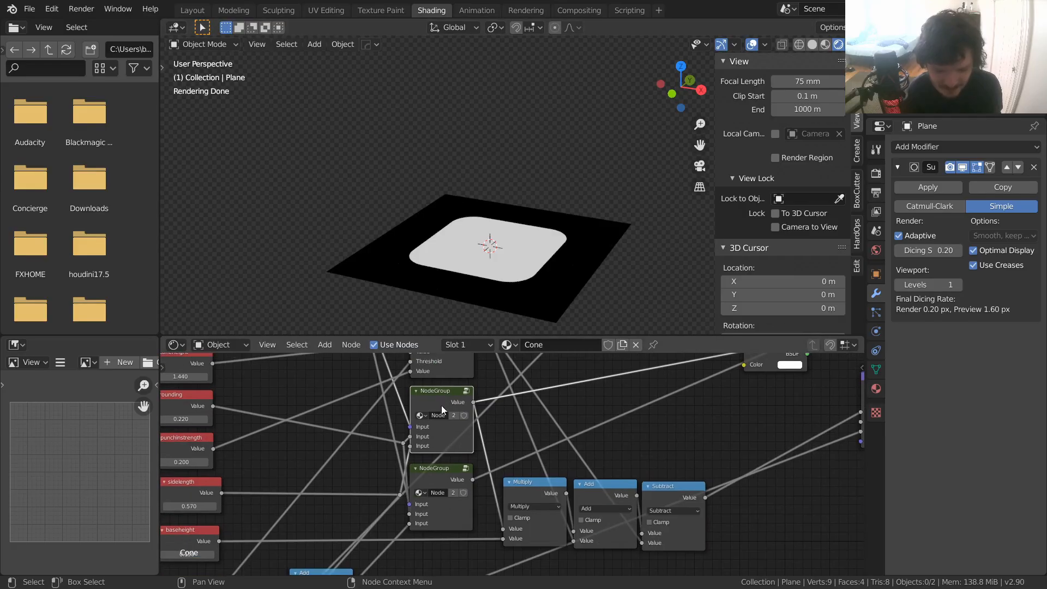
pyautogui.keyDown('ctrl'); pyautogui.keyDown('shift'); pyautogui.click(453, 474); pyautogui.keyUp('shift'); pyautogui.keyUp('ctrl')
# - Route the Mix Shader back to the Material Output surface and reconnect the Displacement node to its Displacement input
pyautogui.moveTo(635, 447); pyautogui.dragTo(220, 491, button='middle')
pyautogui.keyDown('ctrl'); pyautogui.keyDown('shift'); pyautogui.click(476, 406); pyautogui.keyUp('shift'); pyautogui.keyUp('ctrl')
pyautogui.moveTo(419, 417); pyautogui.dragTo(592, 453, button='middle')
pyautogui.scroll(-1, 593, 453)
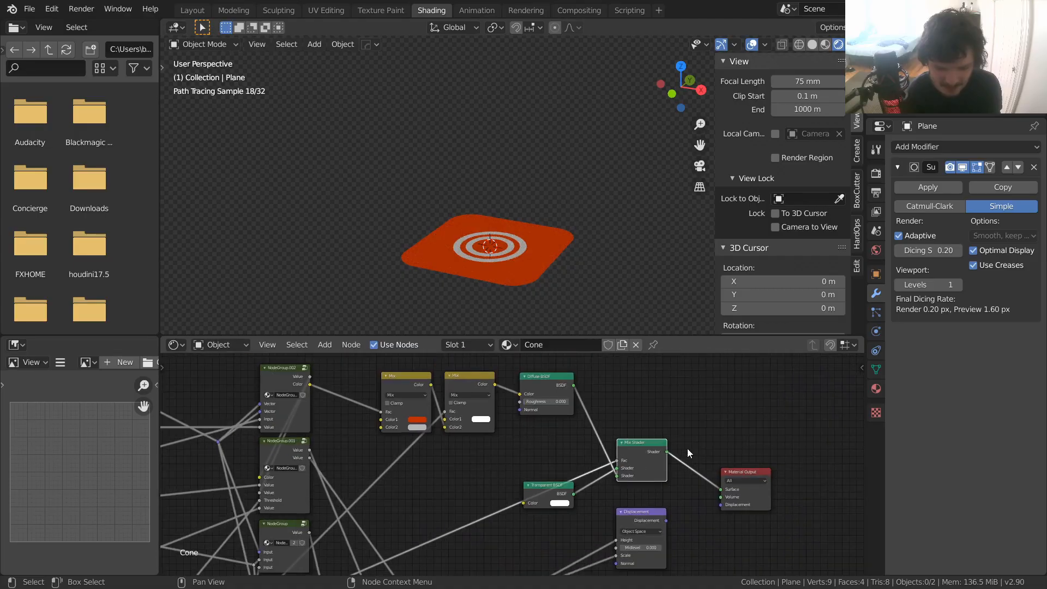
pyautogui.moveTo(666, 520); pyautogui.dragTo(721, 505)
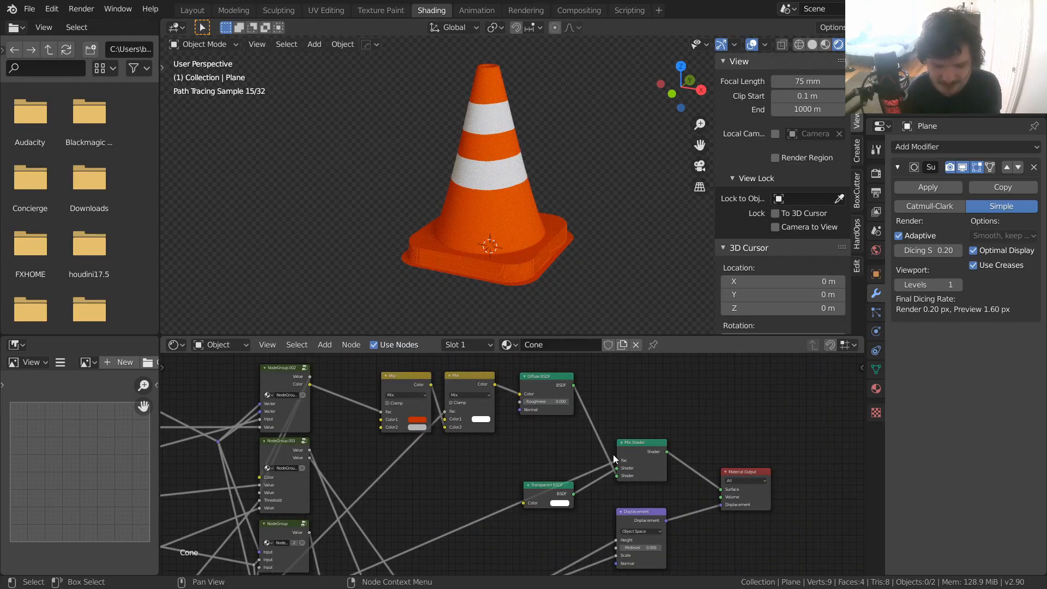
pyautogui.scroll(-1, 613, 454)
pyautogui.scroll(-2, 528, 179)
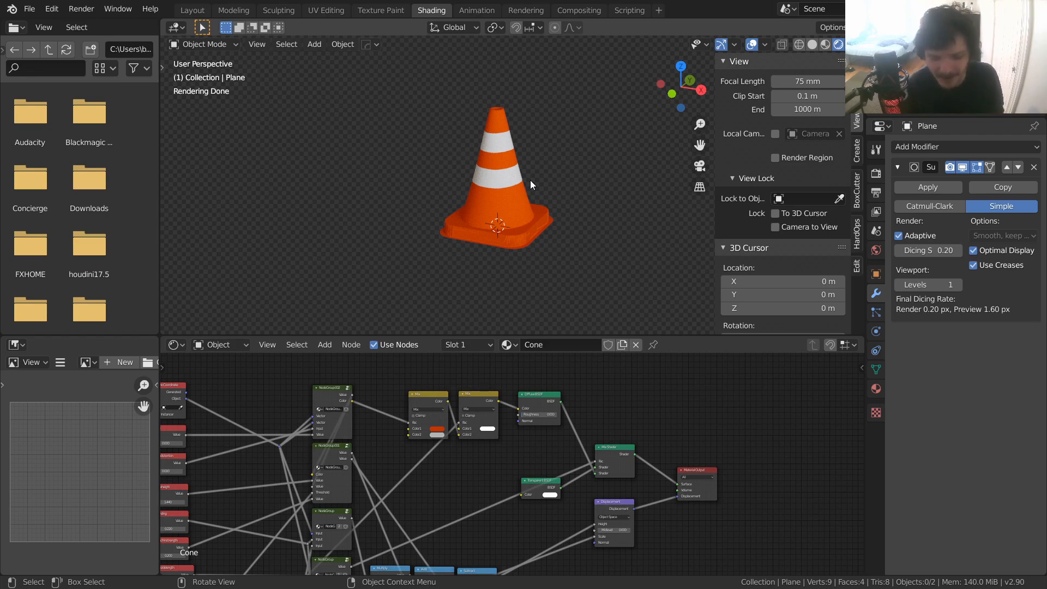
# - Delete the Diffuse BSDF and add a Principled BSDF in its place beside the Mix nodes
pyautogui.scroll(3, 562, 408)
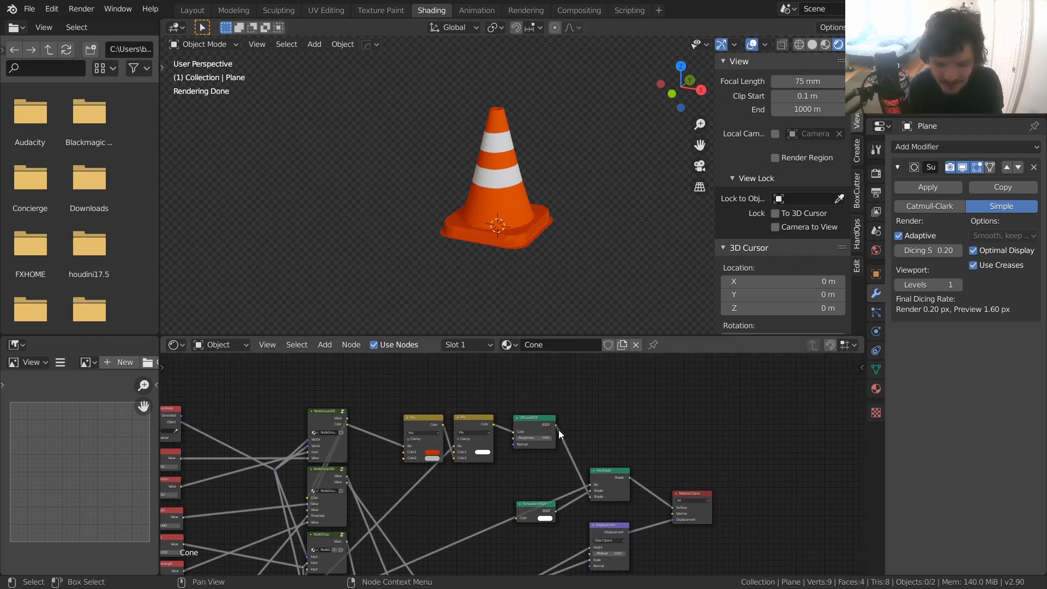
pyautogui.moveTo(532, 436); pyautogui.dragTo(541, 417)
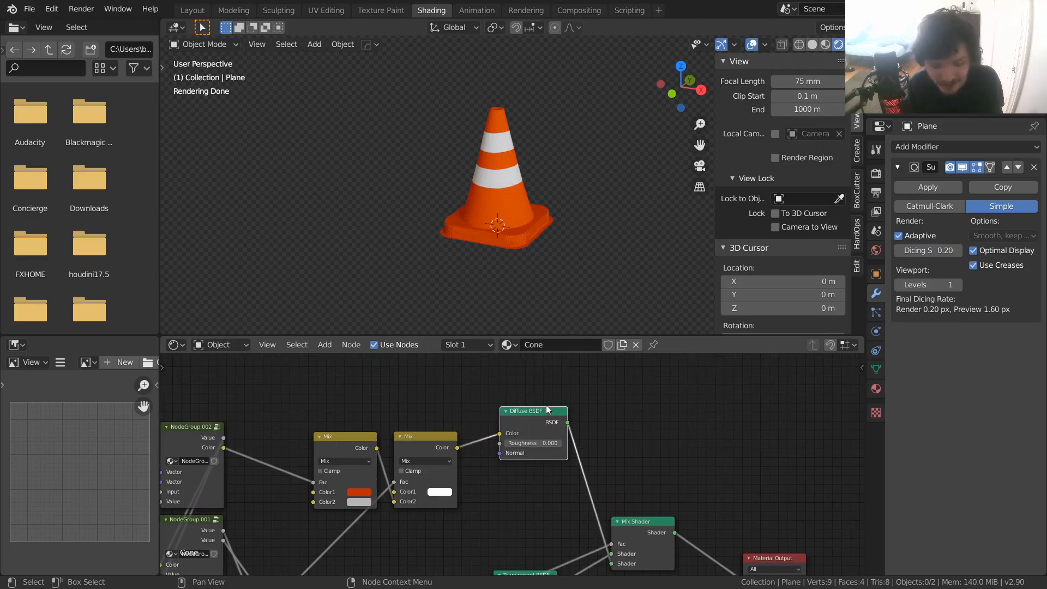
pyautogui.press('x')
pyautogui.moveTo(549, 407); pyautogui.dragTo(545, 425, button='middle')
pyautogui.hotkey('shift', 'a')
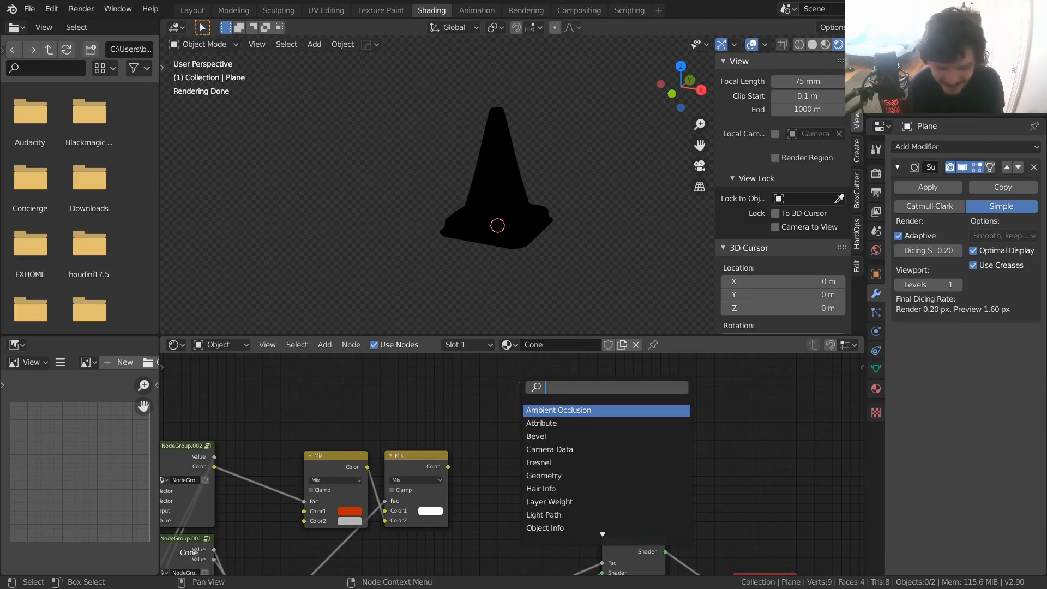
pyautogui.write('prin')
pyautogui.press('Return')
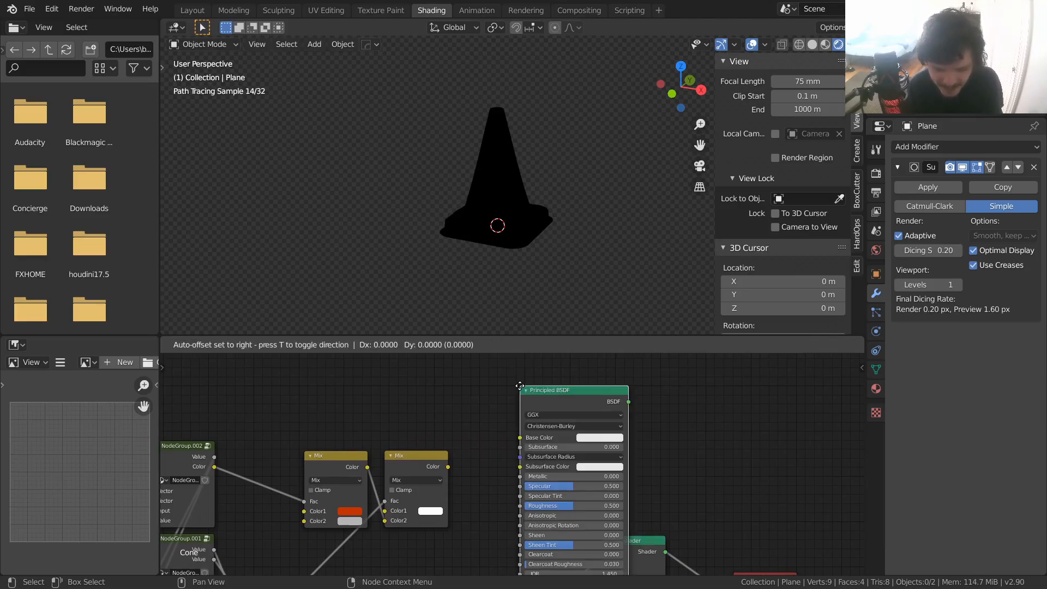
pyautogui.click(475, 506)
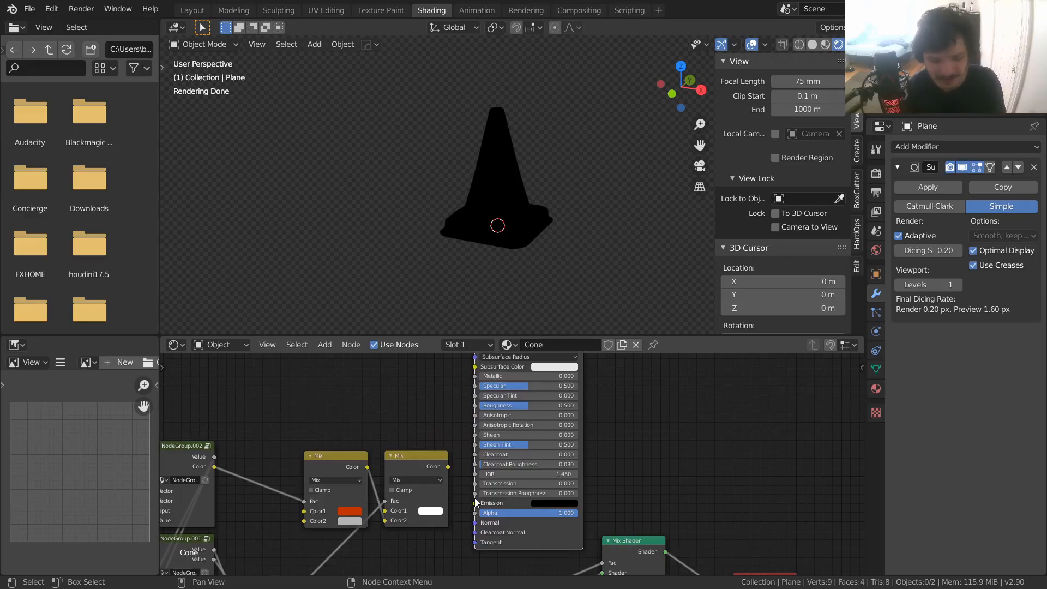
# - Connect the last Mix node's Color to the Principled Base Color and the Principled BSDF output to the Mix Shader's second Shader input
pyautogui.scroll(-2, 474, 496)
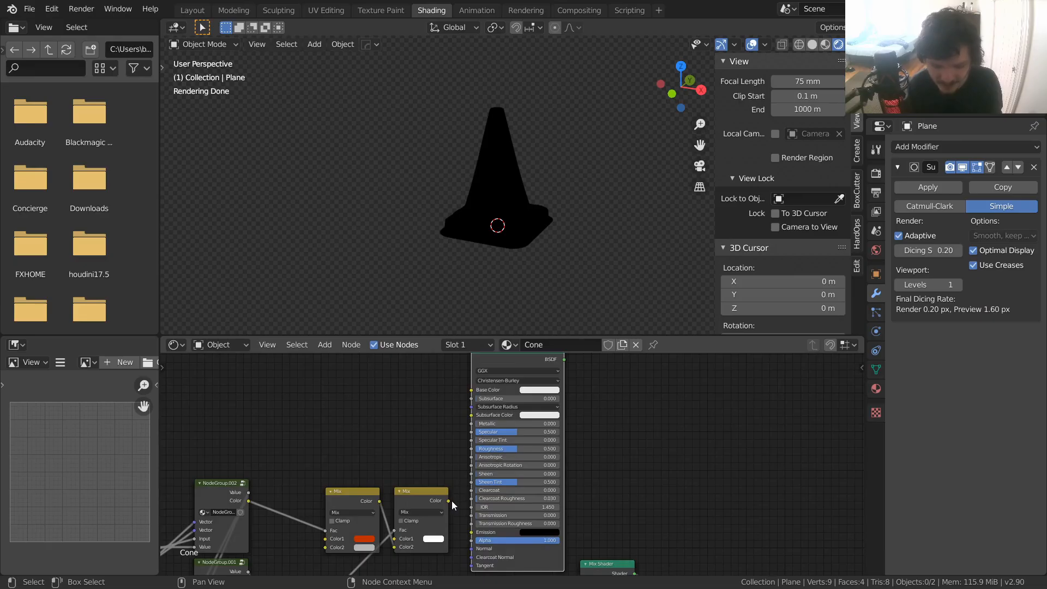
pyautogui.moveTo(448, 501); pyautogui.dragTo(472, 390)
pyautogui.scroll(-2, 551, 409)
pyautogui.moveTo(546, 393)
pyautogui.mouseDown()
pyautogui.moveTo(582, 547)
pyautogui.moveTo(597, 552)
pyautogui.mouseUp()
pyautogui.moveTo(597, 551); pyautogui.dragTo(566, 491, button='middle')
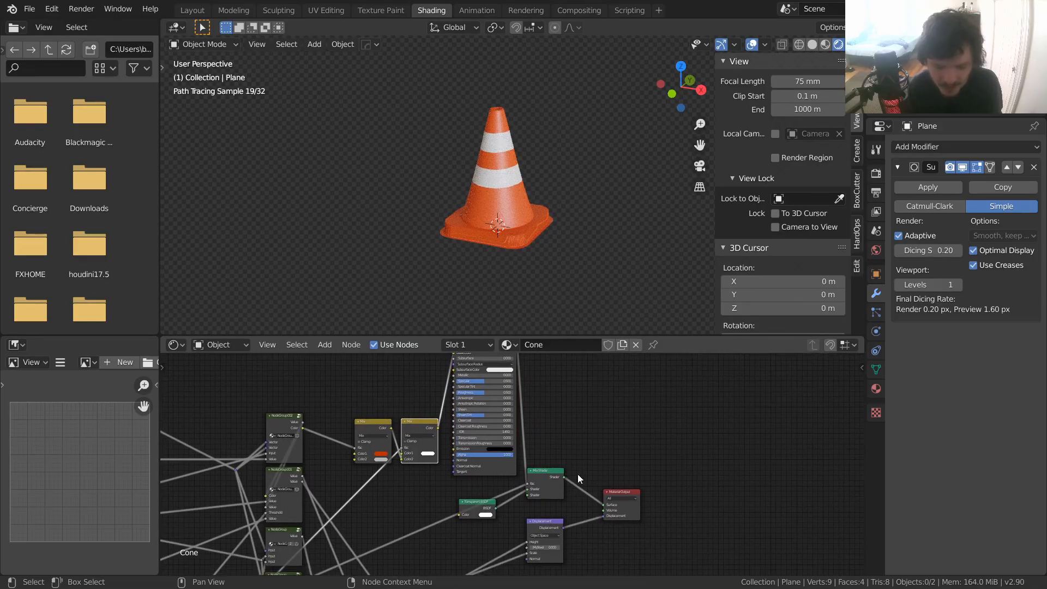
pyautogui.scroll(1, 557, 178)
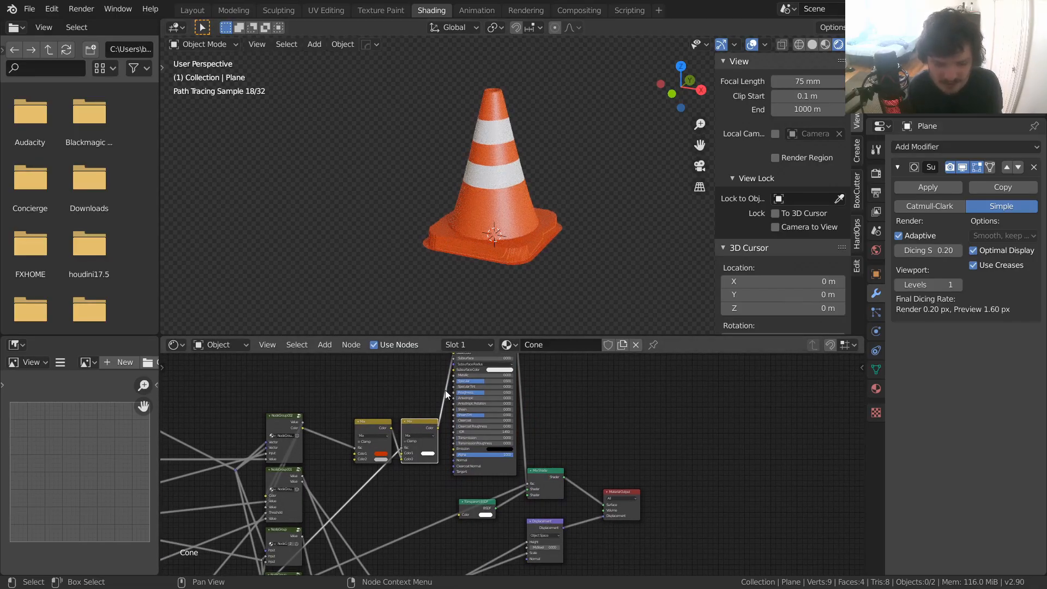
# - Move the Mix Shader, Displacement and Material Output nodes and the Principled BSDF farther from the color Mix nodes to make room
pyautogui.moveTo(662, 552); pyautogui.dragTo(531, 476)
pyautogui.press('g')
pyautogui.click(696, 478)
pyautogui.scroll(1, 560, 410)
pyautogui.moveTo(560, 410); pyautogui.dragTo(569, 465, button='middle')
pyautogui.moveTo(568, 473); pyautogui.dragTo(514, 403)
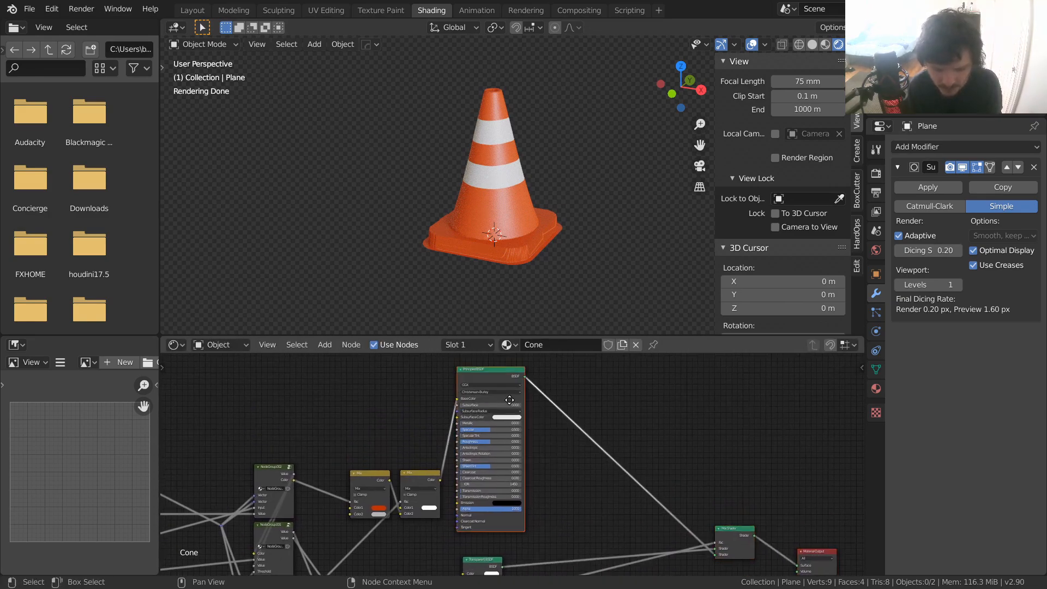
pyautogui.press('g')
pyautogui.click(633, 398)
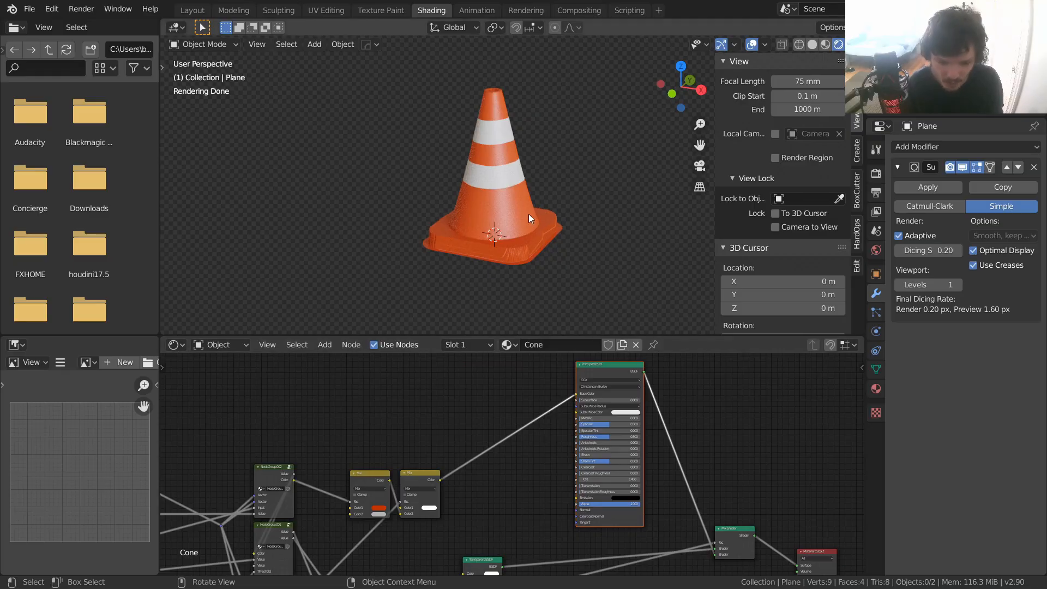
# - Try a Principled BSDF roughness of 0 and inspect the cone's reflections up close
pyautogui.moveTo(505, 194)
pyautogui.mouseDown(button='middle')
pyautogui.moveTo(522, 160)
pyautogui.moveTo(568, 166)
pyautogui.moveTo(508, 206)
pyautogui.moveTo(497, 181)
pyautogui.mouseUp(button='middle')
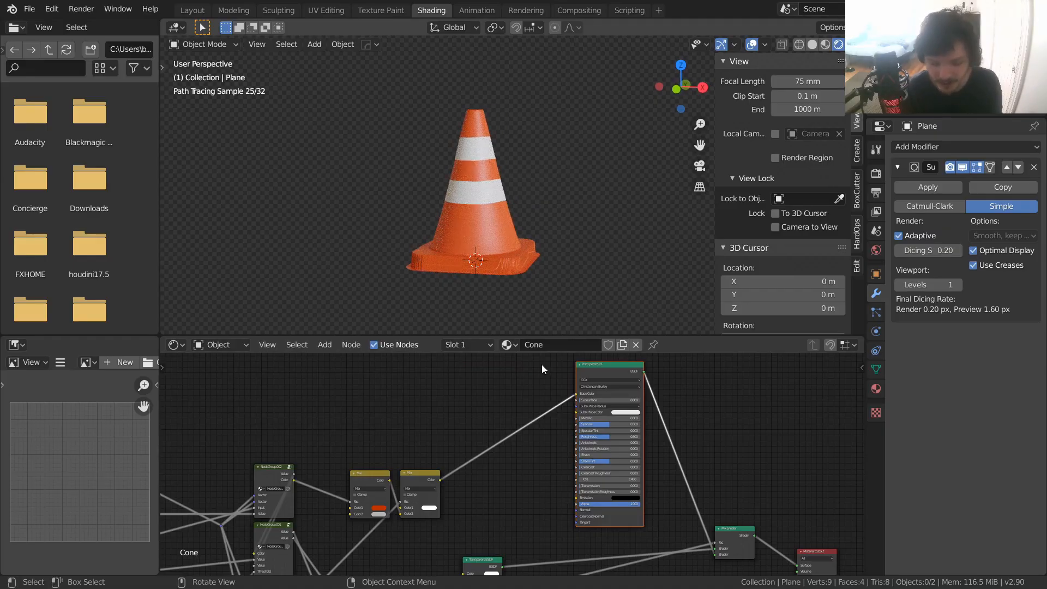
pyautogui.scroll(2, 548, 453)
pyautogui.moveTo(549, 453); pyautogui.dragTo(444, 493, button='middle')
pyautogui.moveTo(541, 467); pyautogui.dragTo(498, 467)
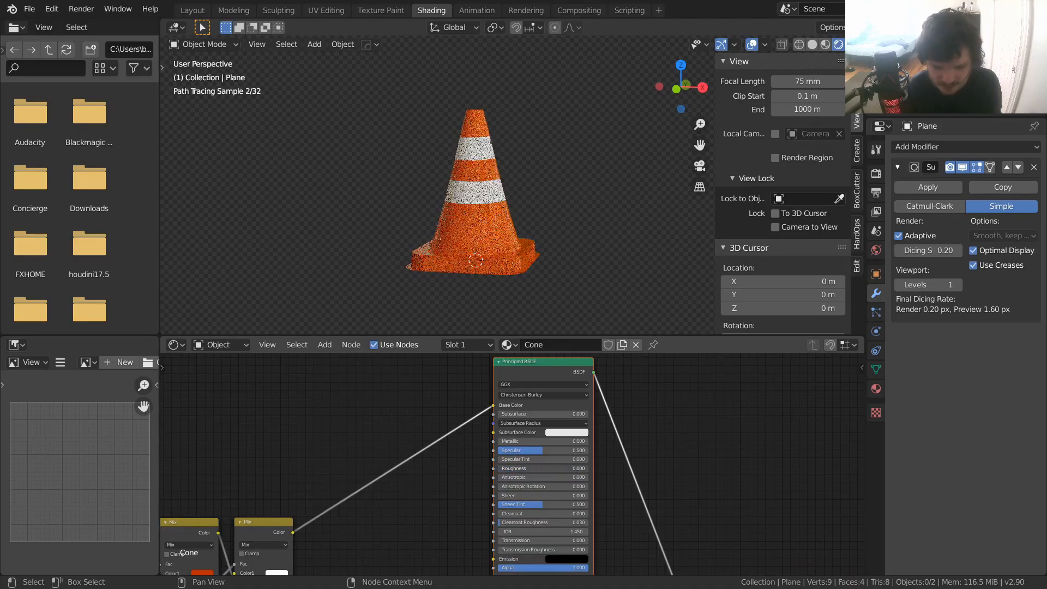
pyautogui.scroll(5, 478, 243)
pyautogui.moveTo(477, 237); pyautogui.dragTo(460, 220, button='middle')
pyautogui.scroll(-3, 419, 203)
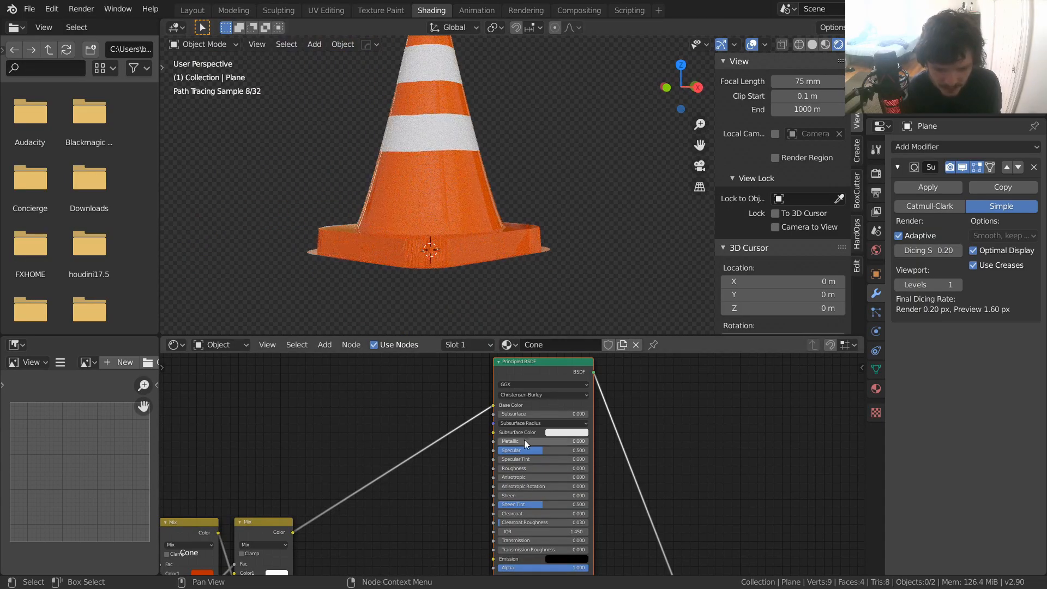
# - Set the Principled BSDF roughness to 0.8
pyautogui.moveTo(522, 468); pyautogui.dragTo(600, 468)
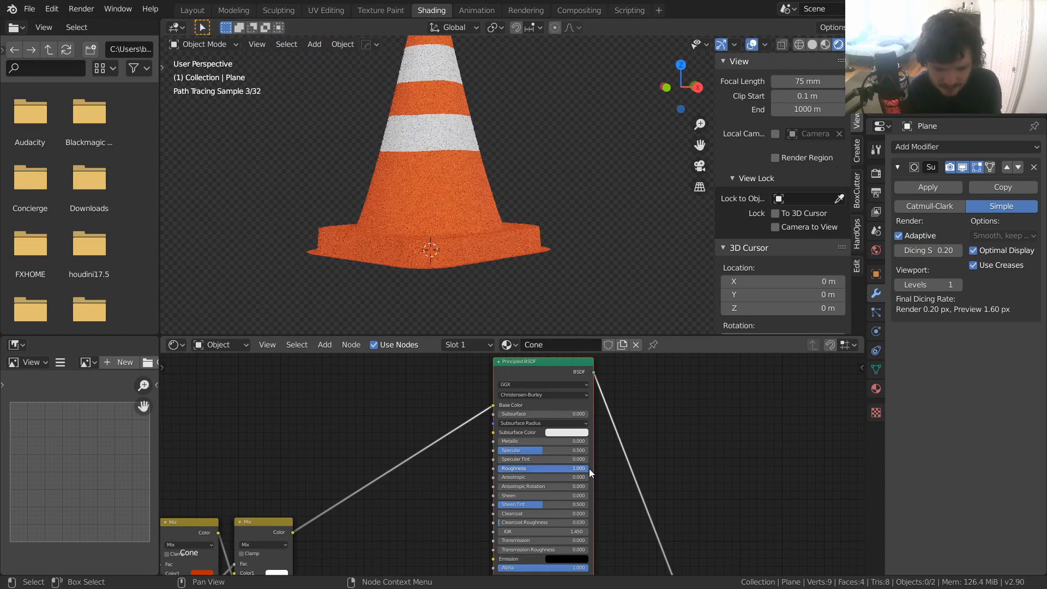
pyautogui.click(578, 469)
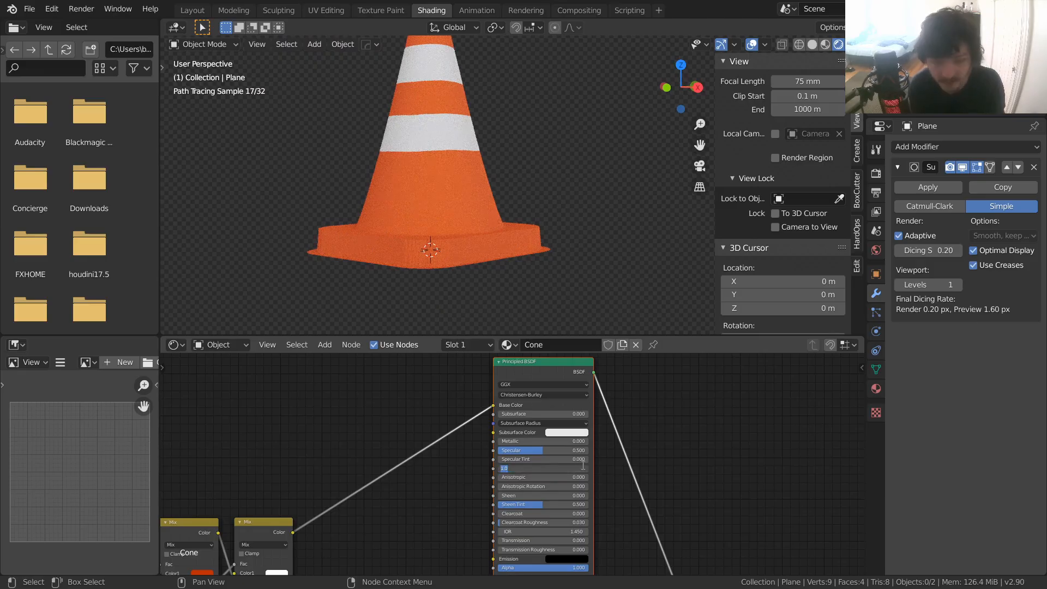
pyautogui.write('.8')
pyautogui.press('Return')
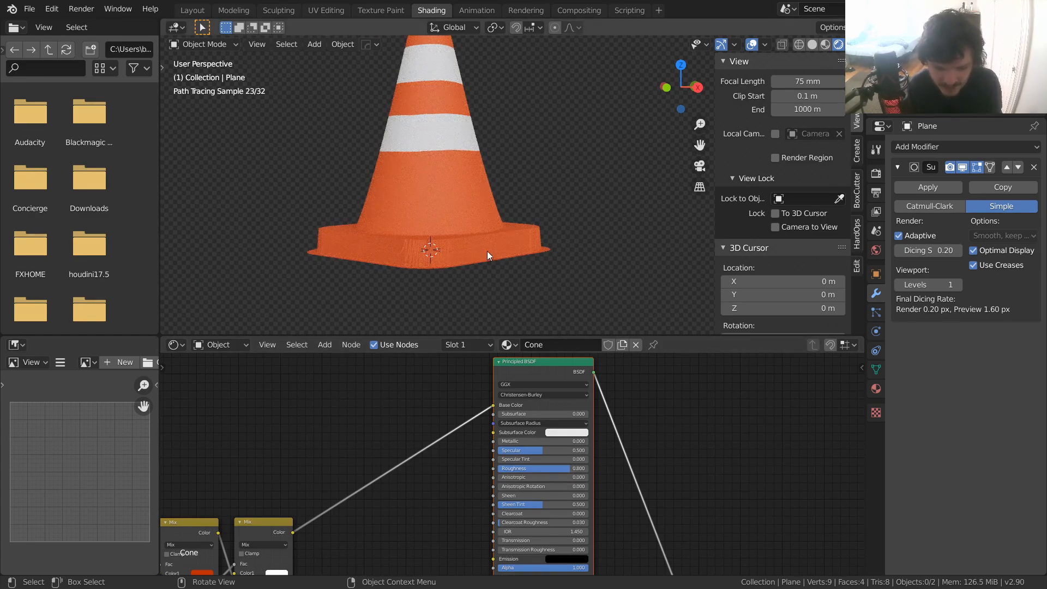
# - Preview the stripe mask from the Color output of NodeGroup.002 on the cone
pyautogui.moveTo(339, 463); pyautogui.dragTo(686, 376, button='middle')
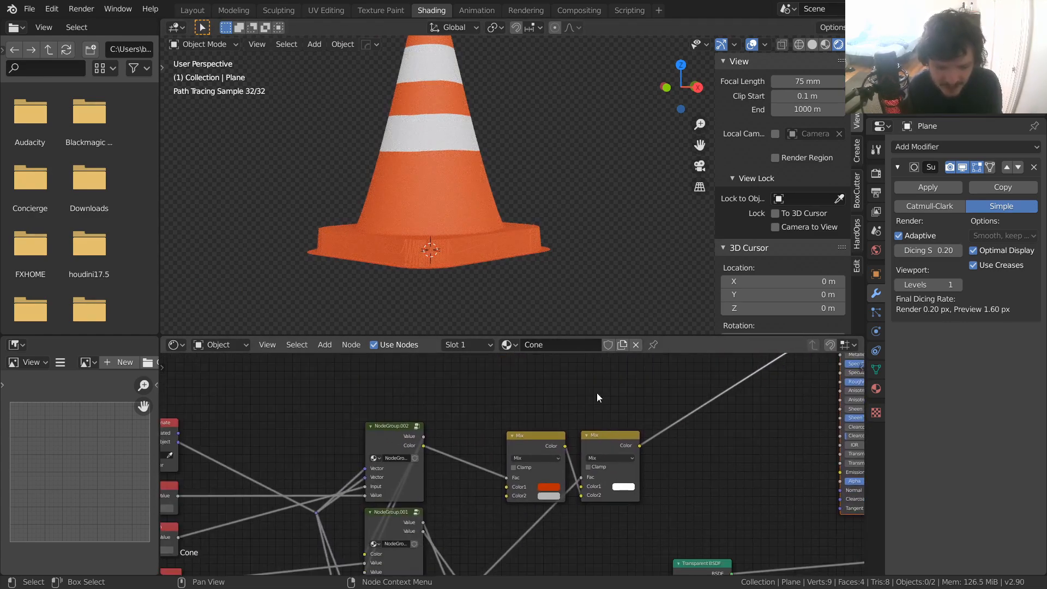
pyautogui.keyDown('ctrl'); pyautogui.keyDown('shift'); pyautogui.click(409, 431); pyautogui.keyUp('shift'); pyautogui.keyUp('ctrl')
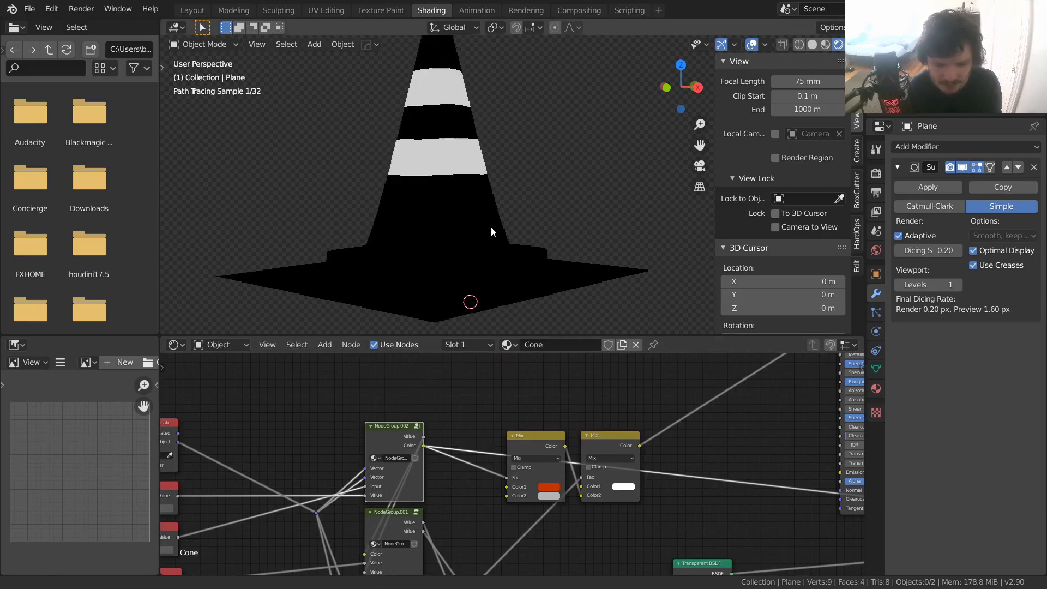
pyautogui.moveTo(487, 228); pyautogui.dragTo(500, 257, button='middle')
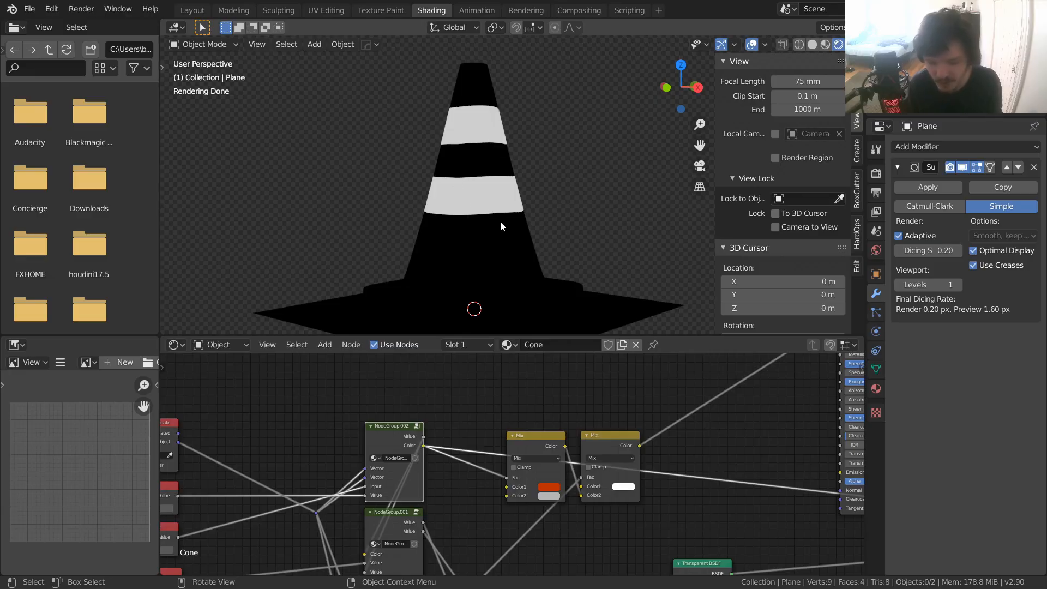
# - Add a ColorRamp node on the preview link from NodeGroup.002's Color output, between the Mix nodes and the Principled BSDF
pyautogui.moveTo(712, 430); pyautogui.dragTo(640, 427, button='middle')
pyautogui.moveTo(327, 424); pyautogui.dragTo(320, 409)
pyautogui.hotkey('shift', 'a')
pyautogui.click(452, 370)
pyautogui.write('colo')
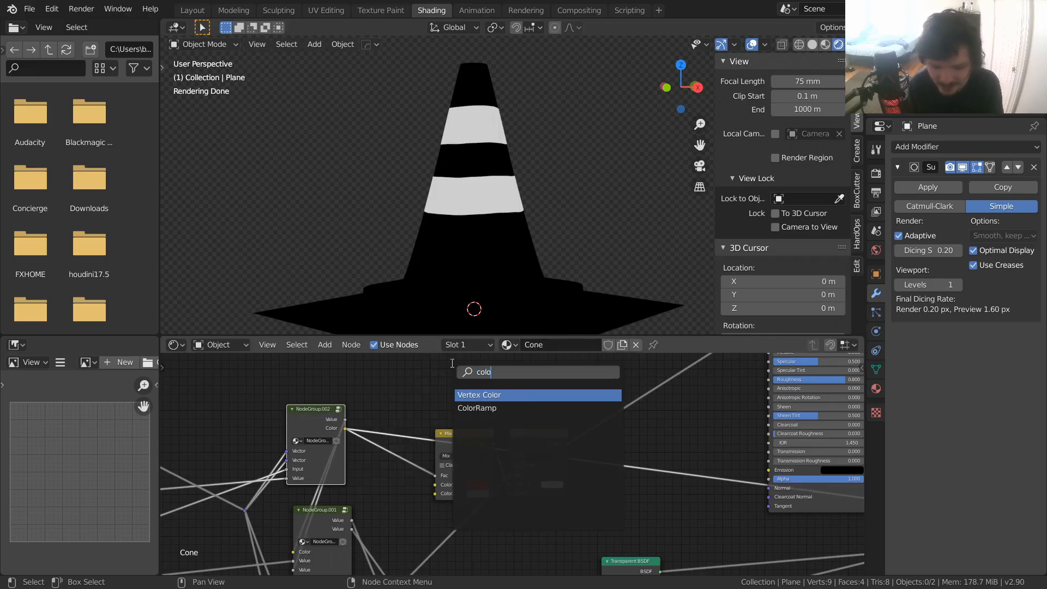
pyautogui.click(482, 405)
pyautogui.click(638, 467)
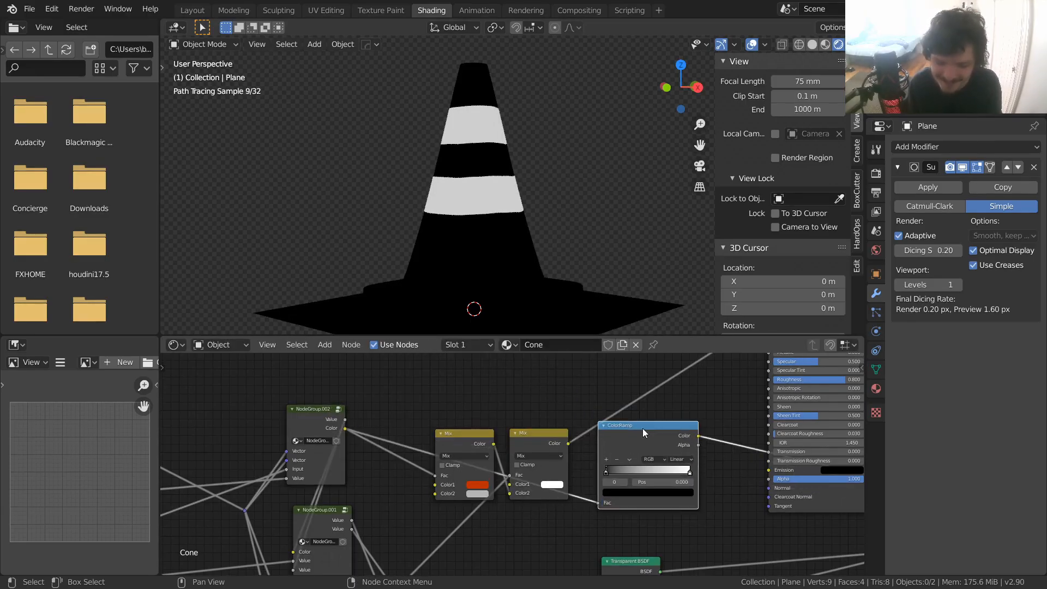
# - Set the ColorRamp's first stop to a light grey with a value of 0.75 and check the white second stop
pyautogui.scroll(3, 579, 445)
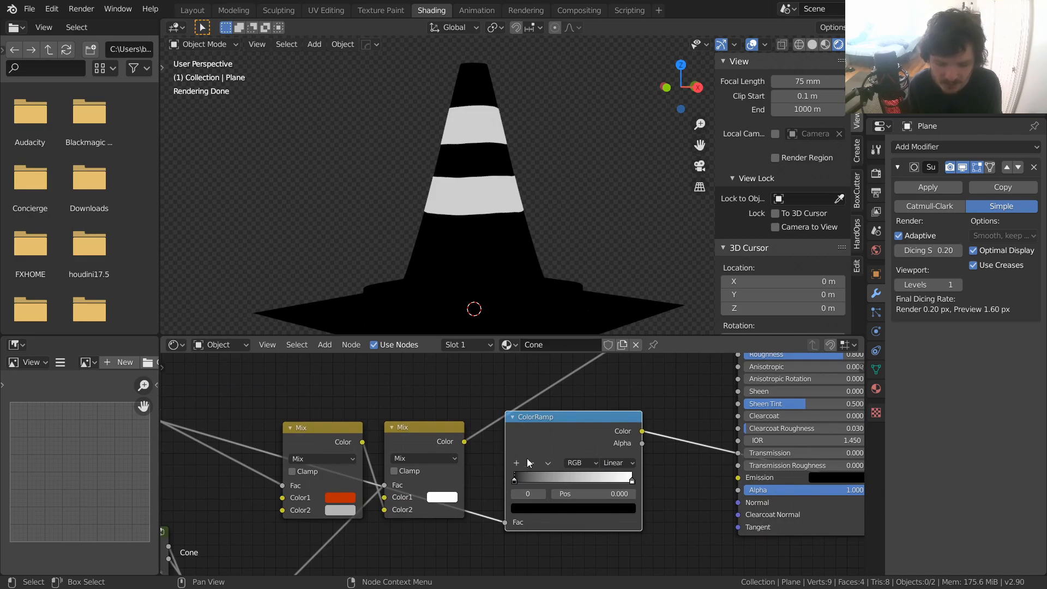
pyautogui.click(570, 508)
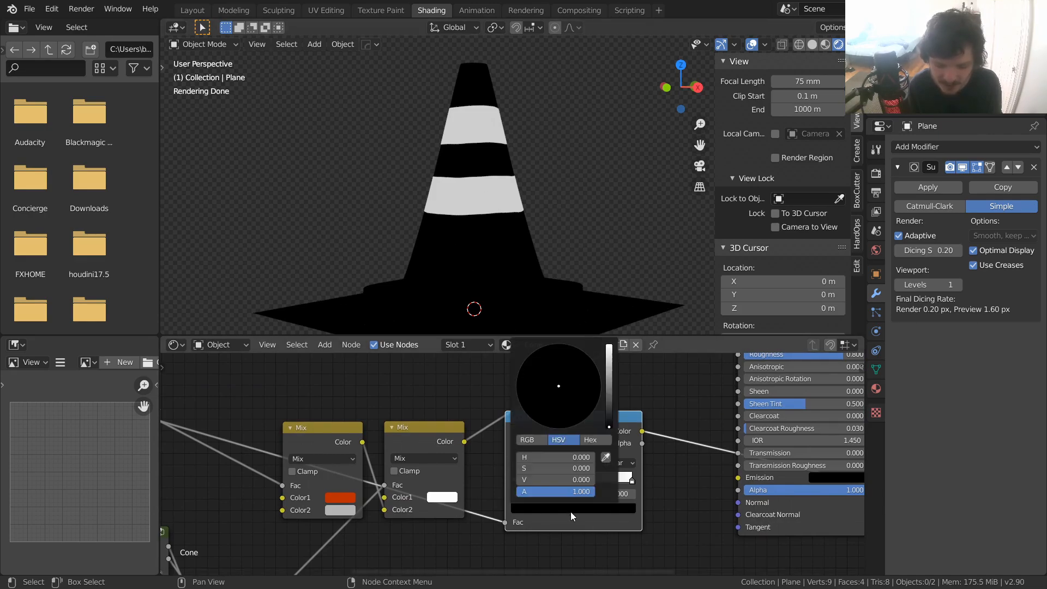
pyautogui.moveTo(611, 381)
pyautogui.mouseDown()
pyautogui.moveTo(609, 371)
pyautogui.moveTo(610, 385)
pyautogui.mouseUp()
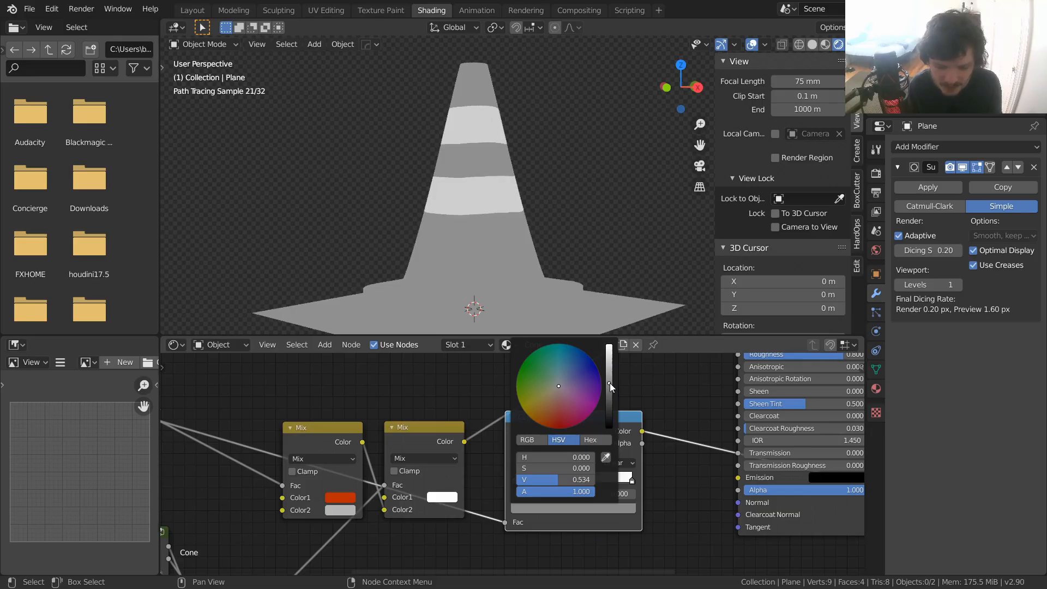
pyautogui.click(582, 478)
pyautogui.press('BackSpace')
pyautogui.write('.75')
pyautogui.press('Return')
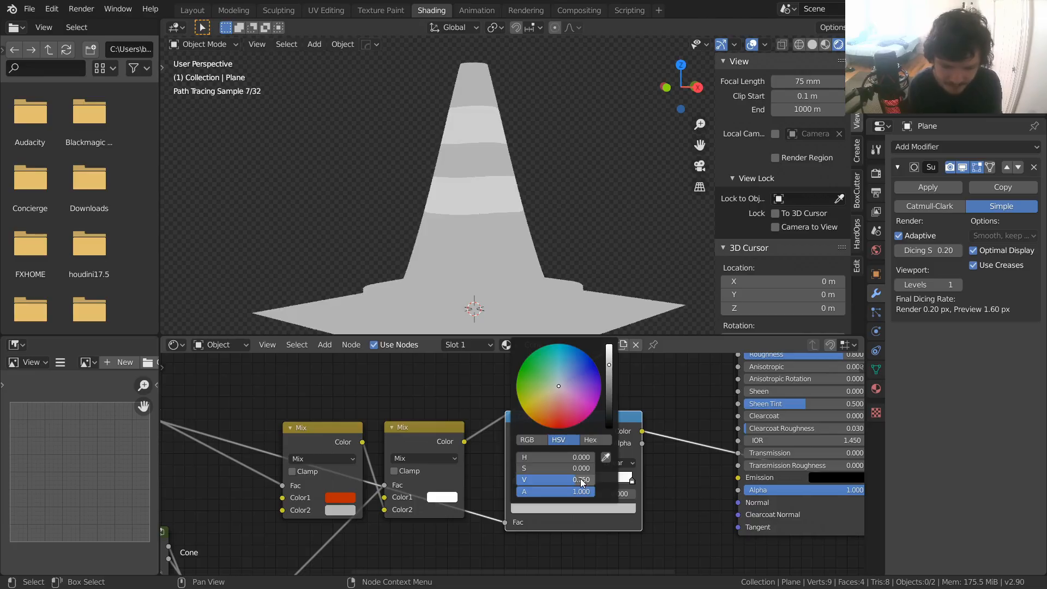
pyautogui.click(541, 495)
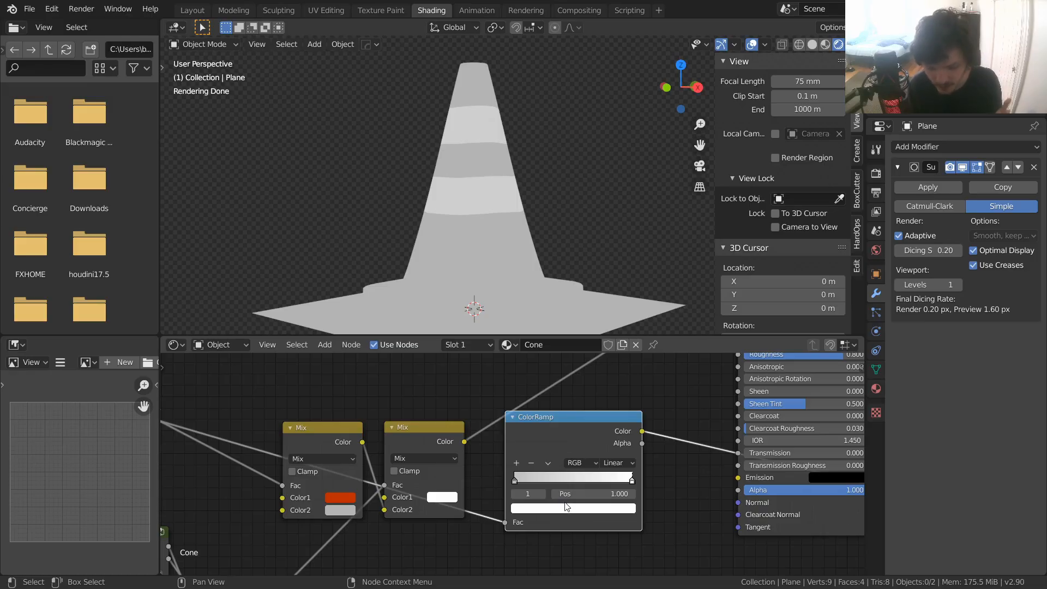
pyautogui.click(564, 506)
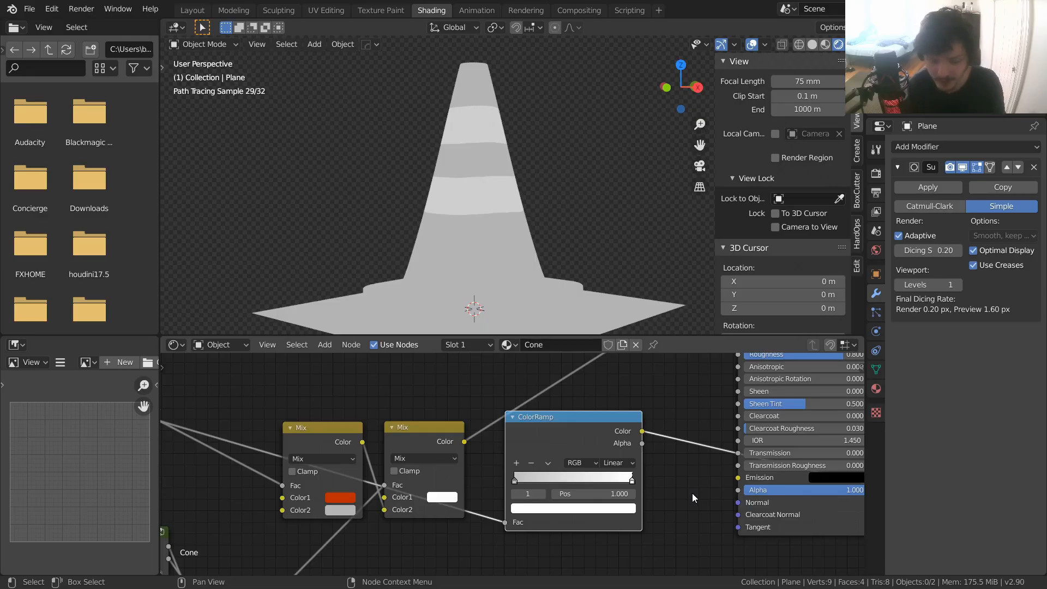
# - Connect the ColorRamp's Color output to the Principled BSDF's Roughness, preview the Mix Shader on the cone and save the file
pyautogui.scroll(-2, 704, 424)
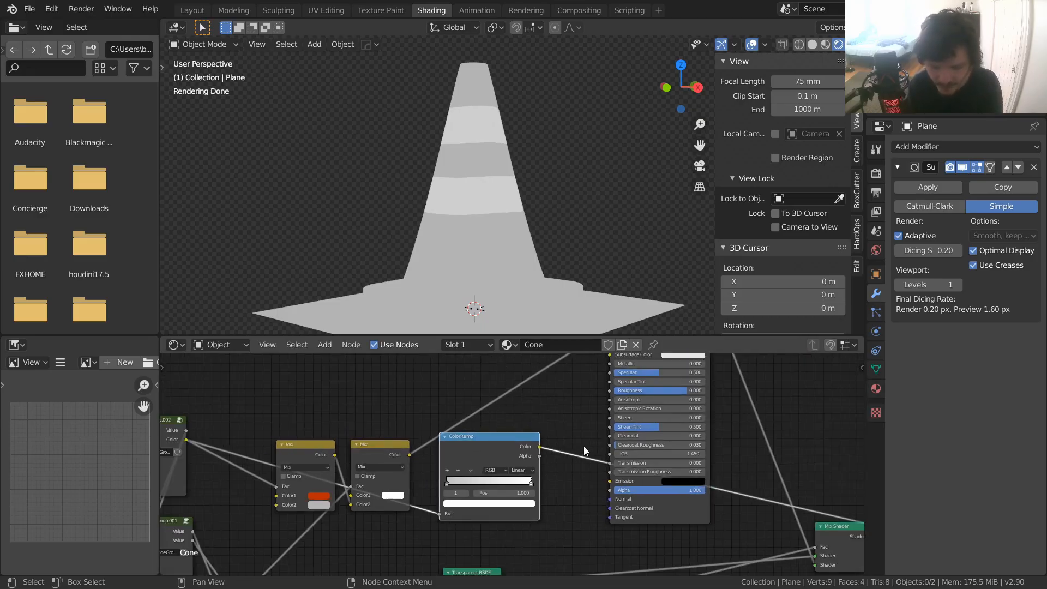
pyautogui.moveTo(540, 447); pyautogui.dragTo(610, 391)
pyautogui.moveTo(669, 395); pyautogui.dragTo(562, 469, button='middle')
pyautogui.scroll(-5, 662, 459)
pyautogui.moveTo(662, 458); pyautogui.dragTo(603, 377, button='middle')
pyautogui.keyDown('ctrl'); pyautogui.keyDown('shift'); pyautogui.click(636, 470); pyautogui.keyUp('shift'); pyautogui.keyUp('ctrl')
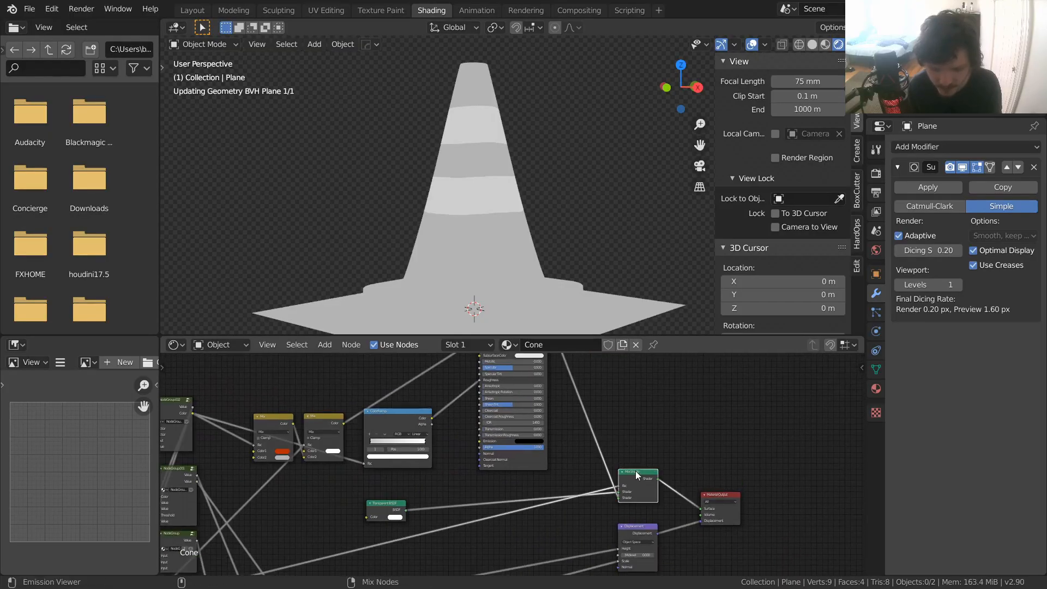
pyautogui.hotkey('ctrl', 's')
pyautogui.moveTo(531, 240)
pyautogui.mouseDown(button='middle')
pyautogui.moveTo(519, 237)
pyautogui.moveTo(530, 251)
pyautogui.mouseUp(button='middle')
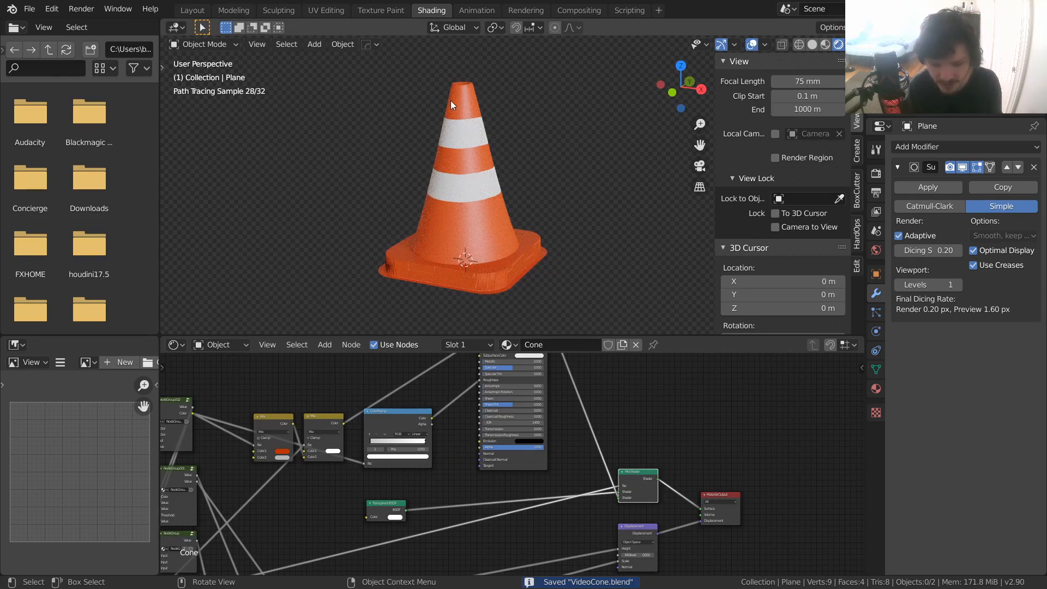
pyautogui.scroll(4, 444, 169)
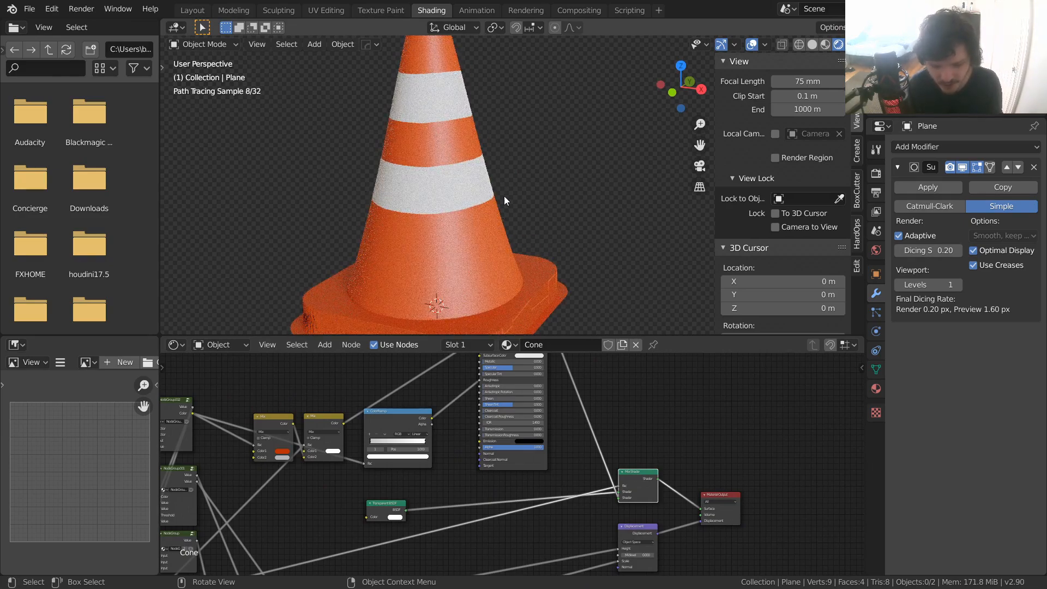
pyautogui.scroll(-4, 471, 145)
pyautogui.moveTo(475, 160); pyautogui.dragTo(466, 182, button='middle')
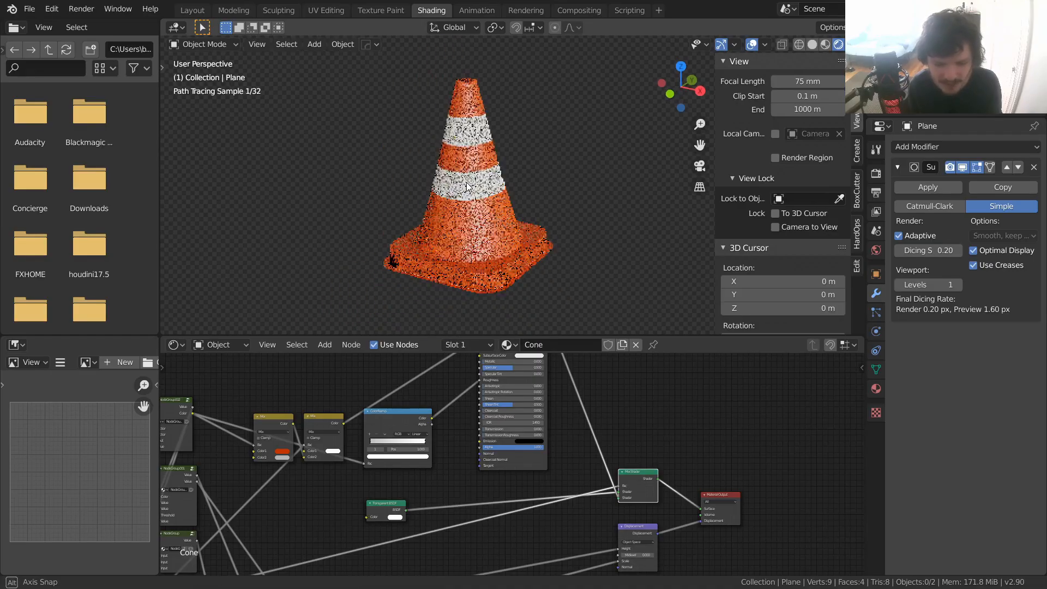
# - Set the saturation of the first Mix node's orange Color1 to 0.9, judging it in the front view
pyautogui.moveTo(362, 481); pyautogui.dragTo(568, 489, button='middle')
pyautogui.scroll(5, 508, 478)
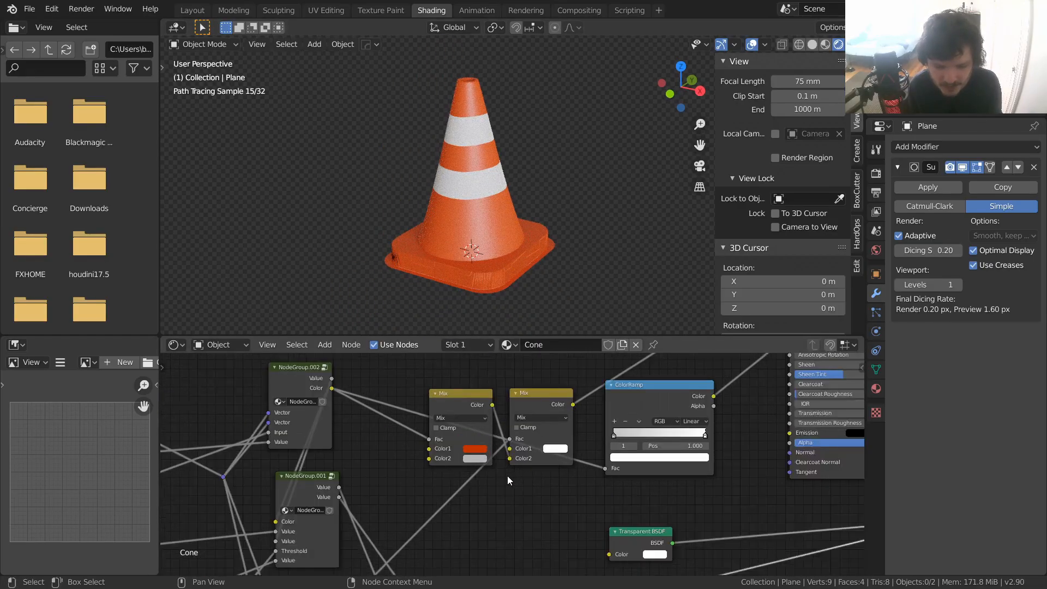
pyautogui.scroll(3, 509, 476)
pyautogui.click(669, 94)
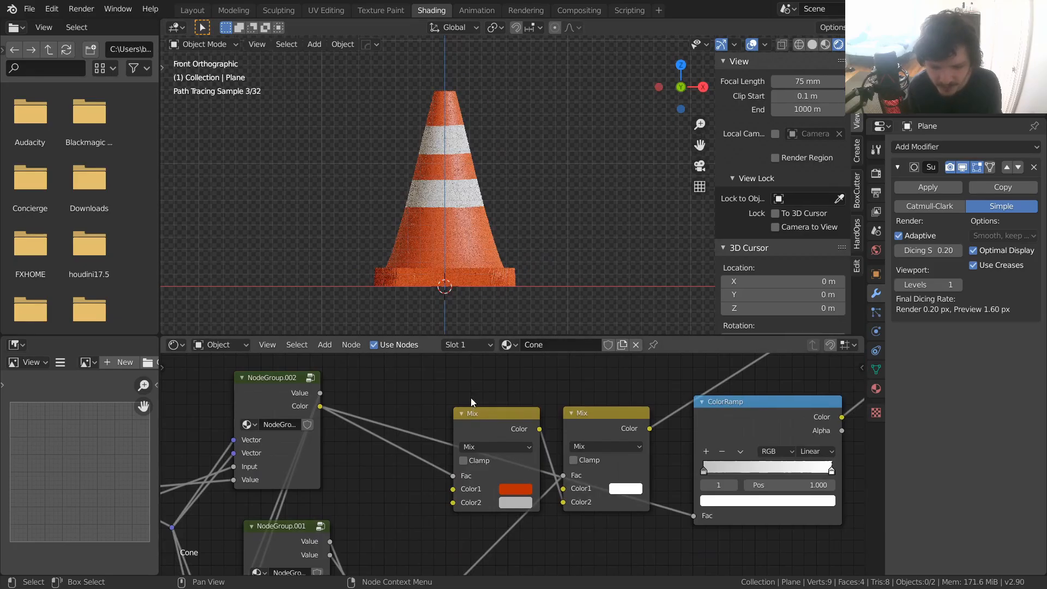
pyautogui.click(515, 488)
pyautogui.moveTo(537, 400); pyautogui.dragTo(539, 400)
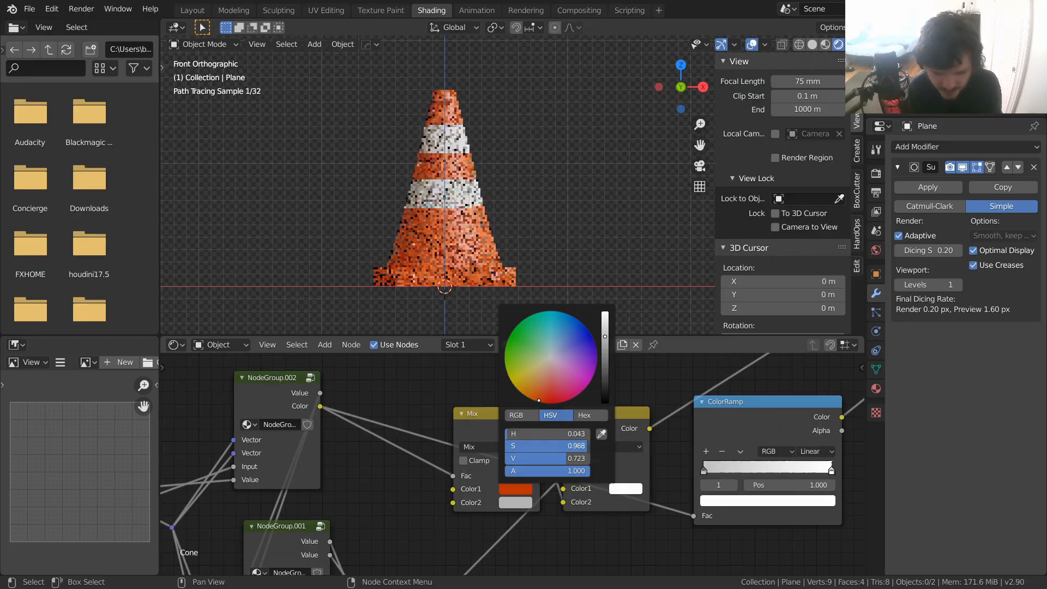
pyautogui.click(586, 446)
pyautogui.write('0.9')
pyautogui.press('Return')
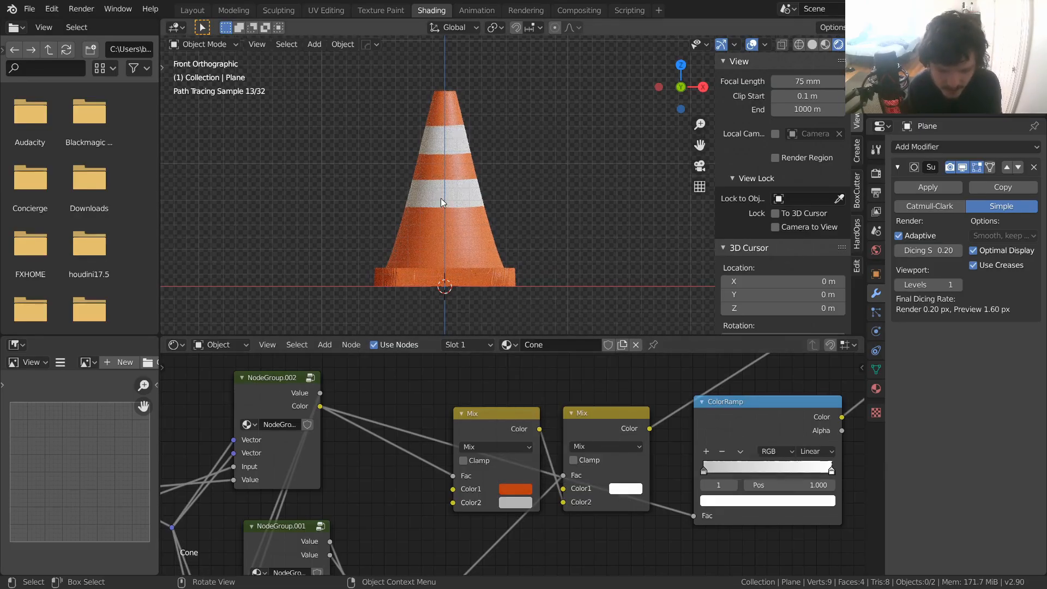
# - Fine-tune the first Mix node's orange Color1 on the colour wheel from an angled view and save the file
pyautogui.moveTo(443, 195); pyautogui.dragTo(401, 226, button='middle')
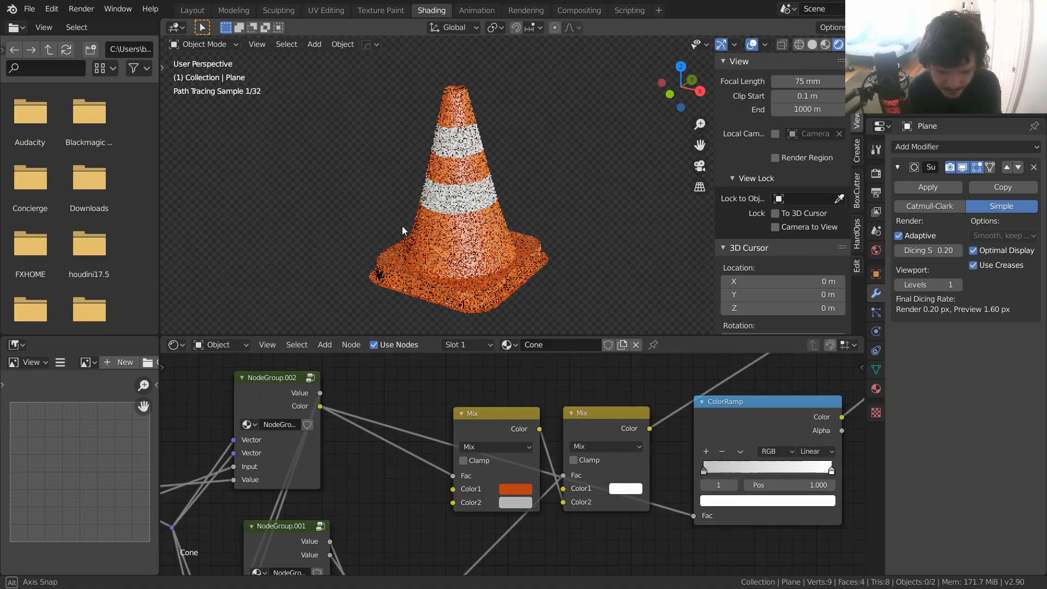
pyautogui.click(525, 488)
pyautogui.moveTo(539, 397); pyautogui.dragTo(541, 398)
pyautogui.hotkey('ctrl', 's')
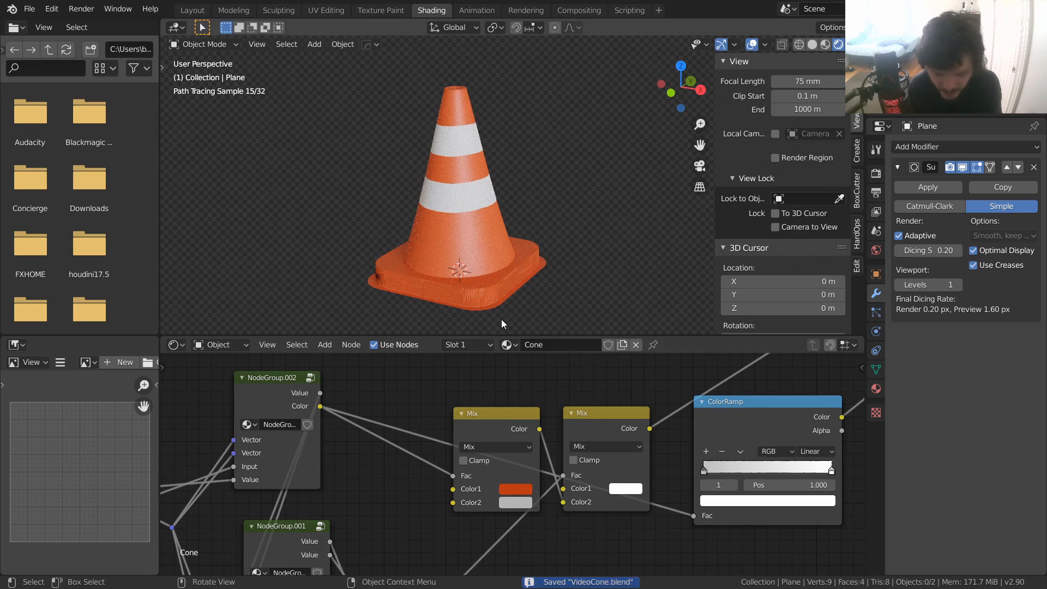
# - Try small changes to the Principled BSDF's Subsurface and Metallic amounts and undo them
pyautogui.scroll(-3, 641, 446)
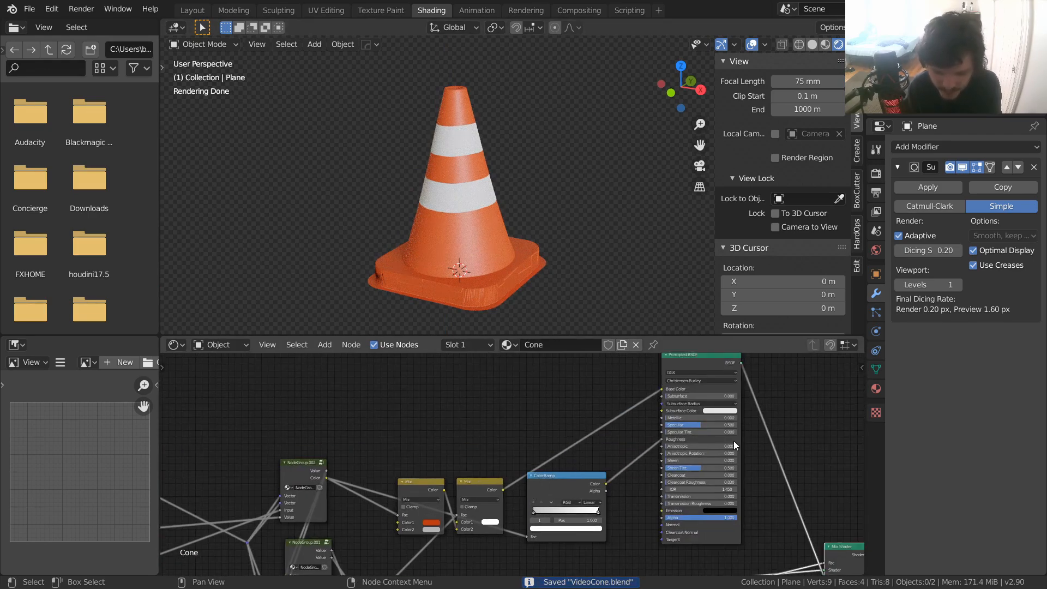
pyautogui.moveTo(730, 450); pyautogui.dragTo(636, 493, button='middle')
pyautogui.scroll(4, 629, 450)
pyautogui.hotkey('ctrl', 's')
pyautogui.moveTo(567, 430); pyautogui.dragTo(529, 432)
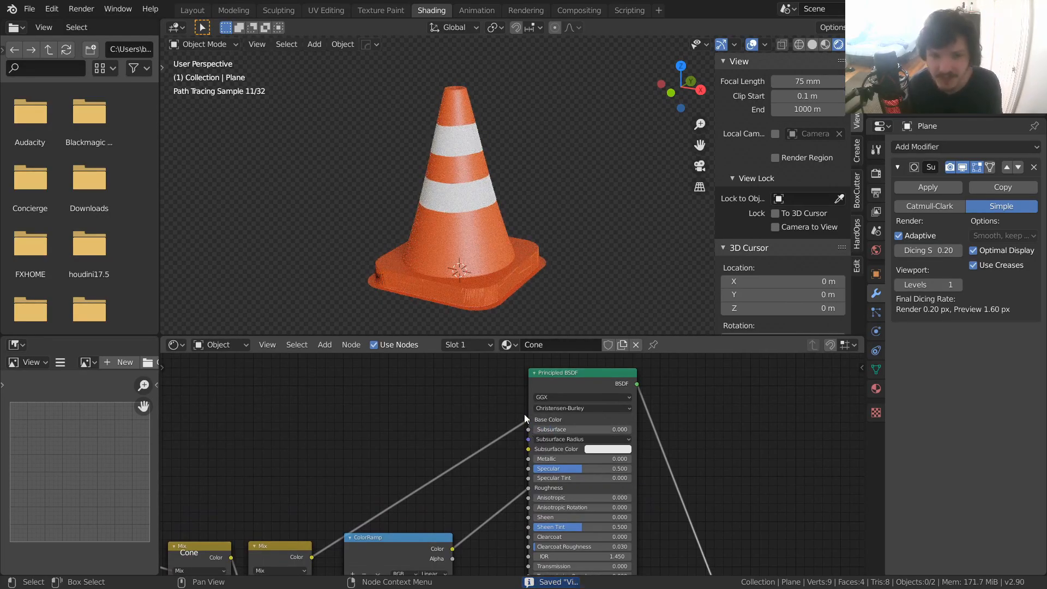
pyautogui.moveTo(528, 437); pyautogui.dragTo(500, 397, button='middle')
pyautogui.scroll(1, 474, 436)
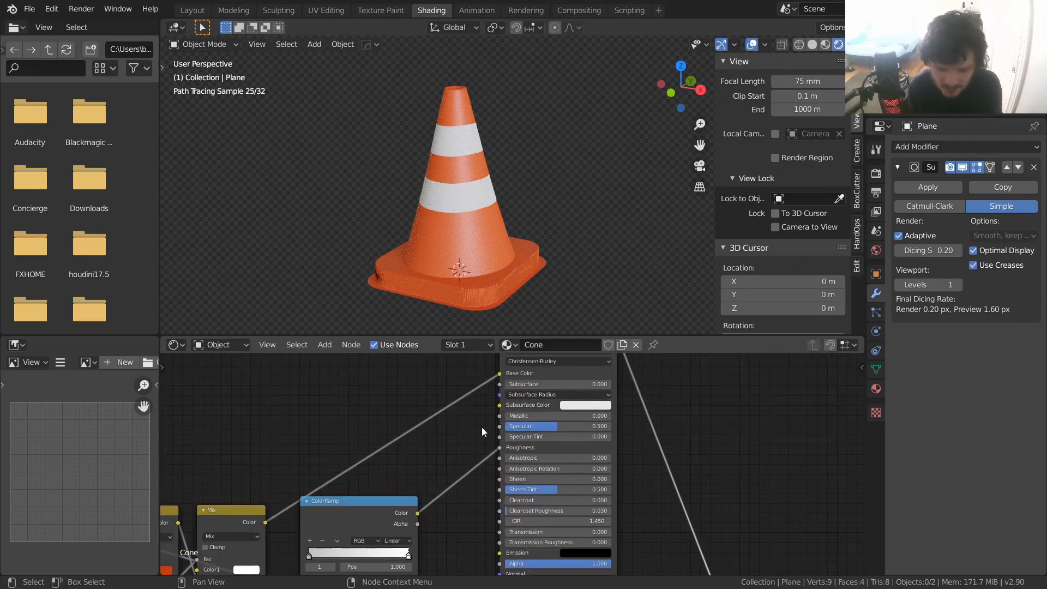
pyautogui.moveTo(523, 414); pyautogui.dragTo(544, 426)
pyautogui.hotkey('ctrl', 'z')
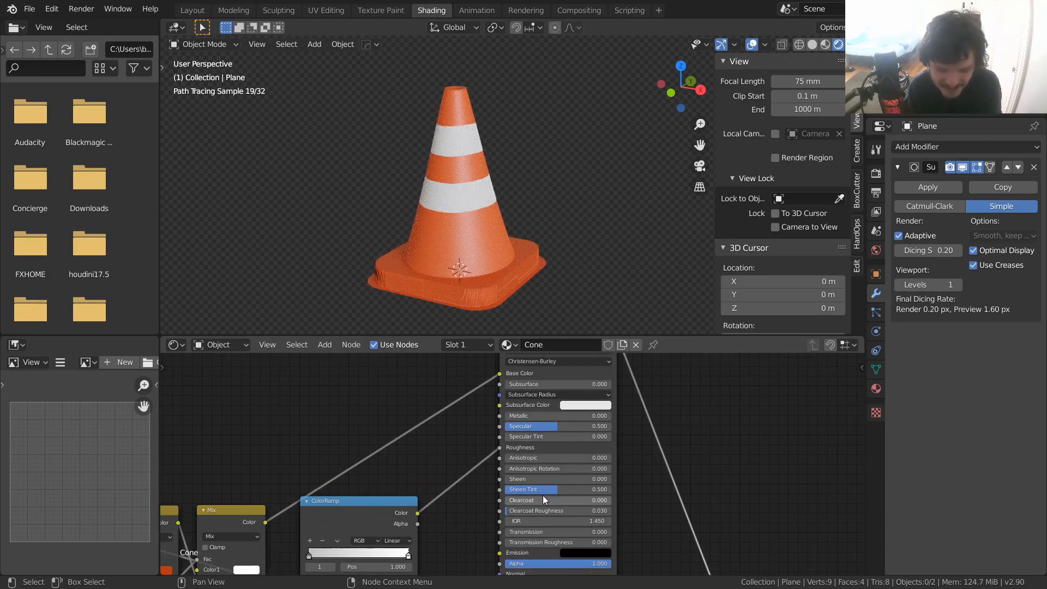
# - Try a Clearcoat of 1.000 on the Principled BSDF, undo it and save the file
pyautogui.moveTo(531, 500); pyautogui.dragTo(612, 500)
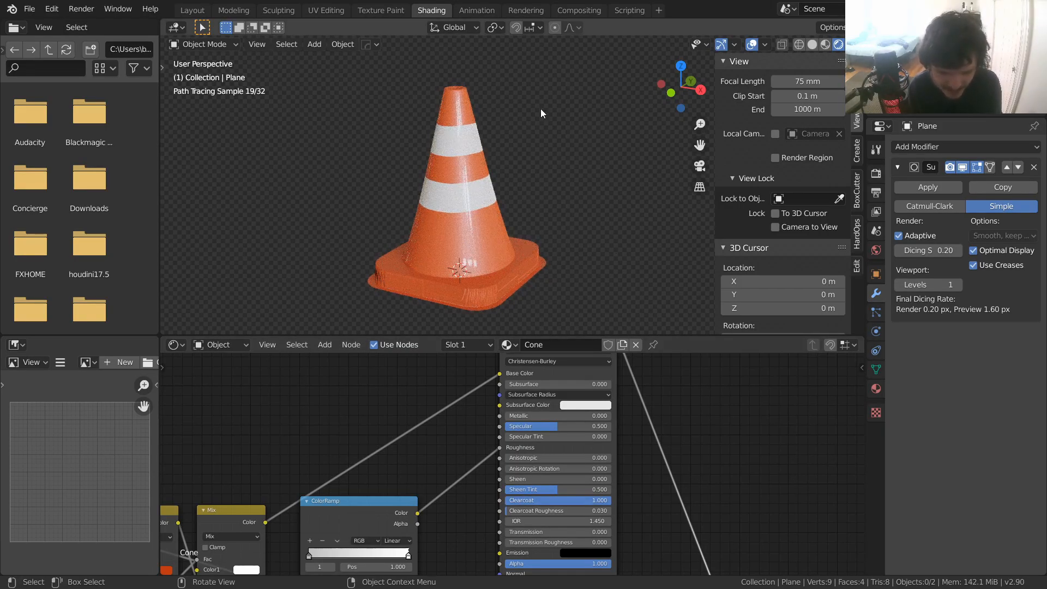
pyautogui.hotkey('ctrl', 'z')
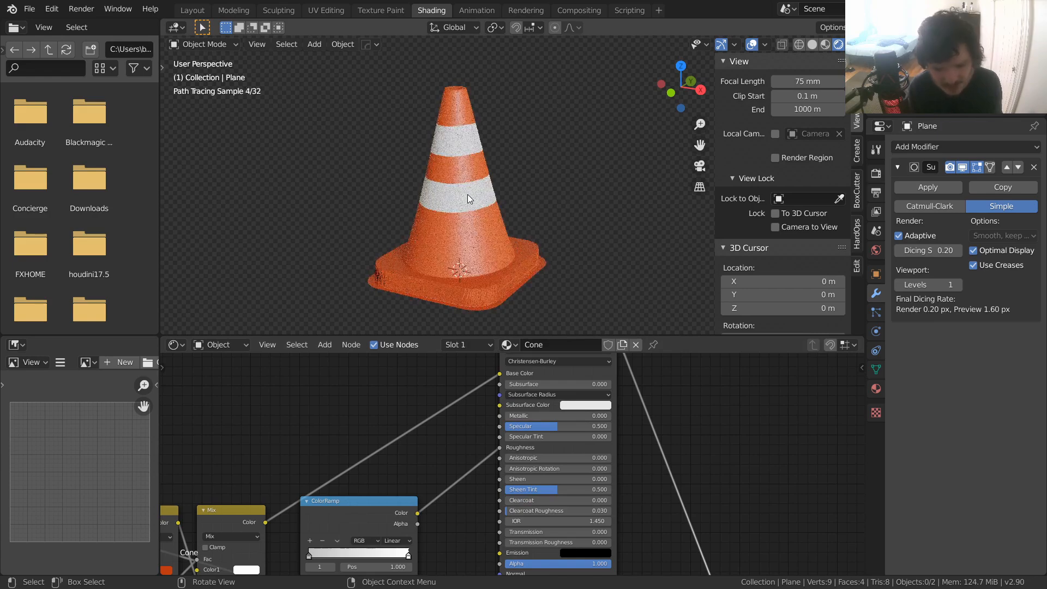
pyautogui.hotkey('ctrl', 's')
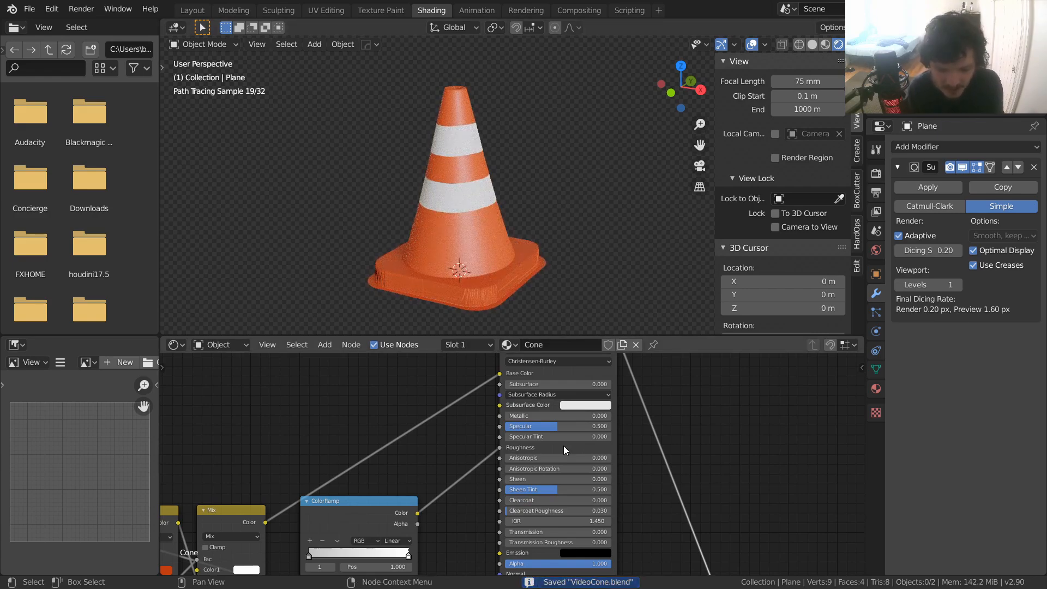
# - Pull the orange Mix node slightly away from the neighbouring Mix node and save the file
pyautogui.scroll(-1, 564, 453)
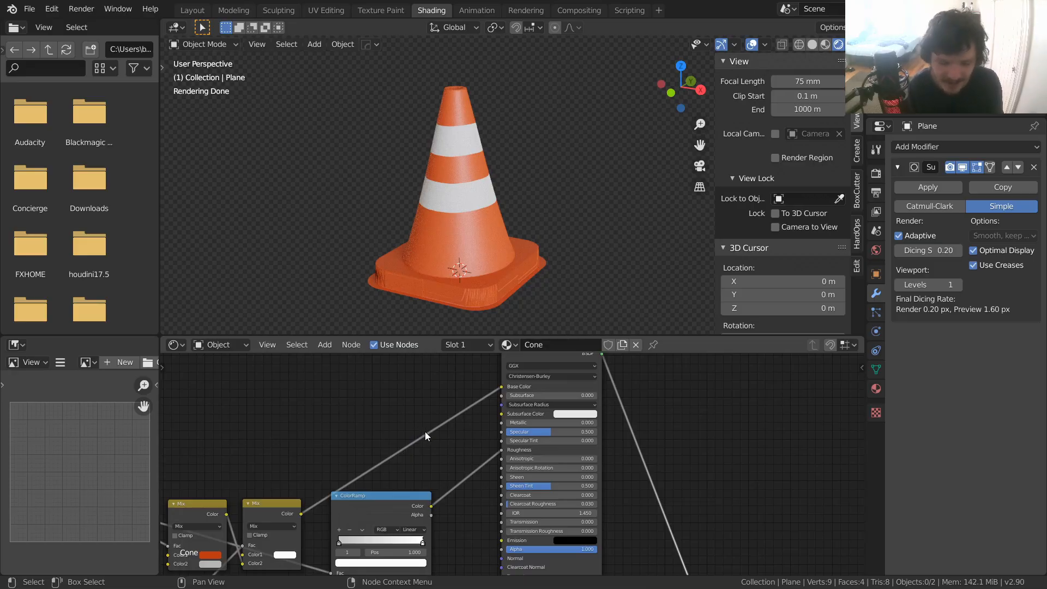
pyautogui.moveTo(338, 462); pyautogui.dragTo(436, 437, button='middle')
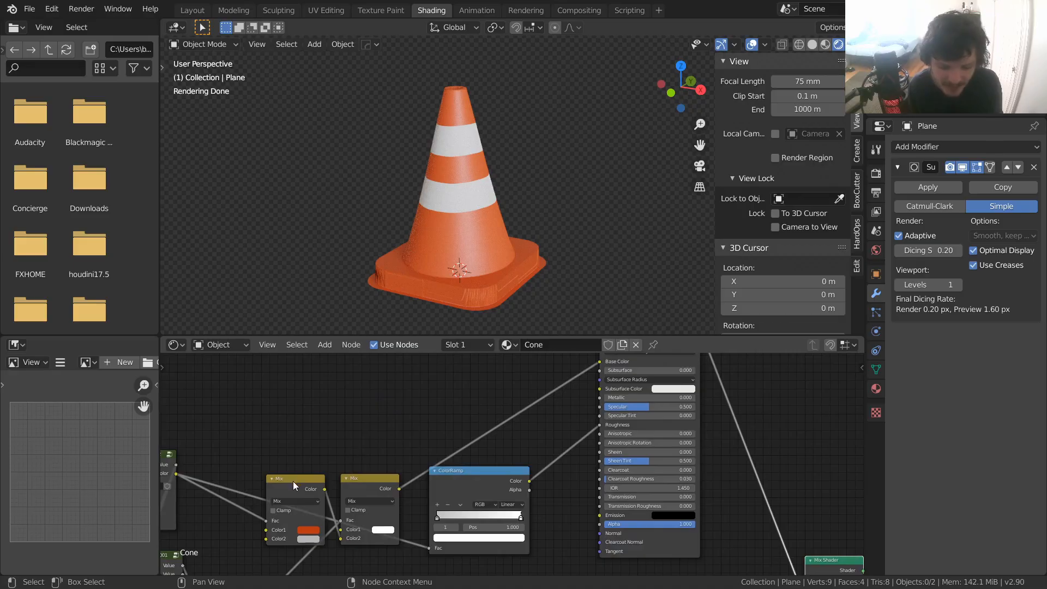
pyautogui.moveTo(293, 479); pyautogui.dragTo(280, 466)
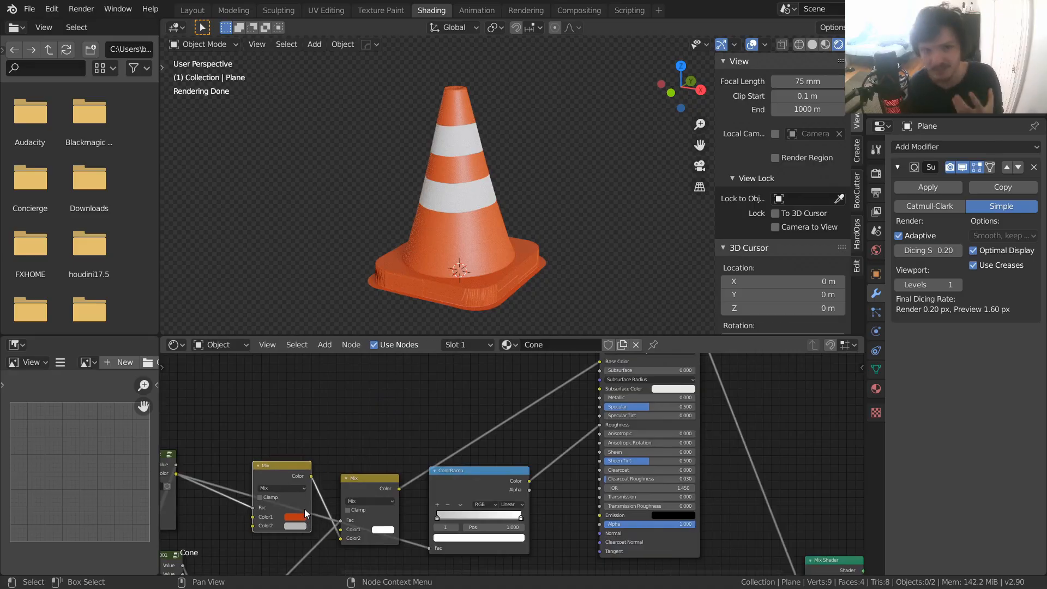
pyautogui.moveTo(395, 496); pyautogui.dragTo(360, 447, button='middle')
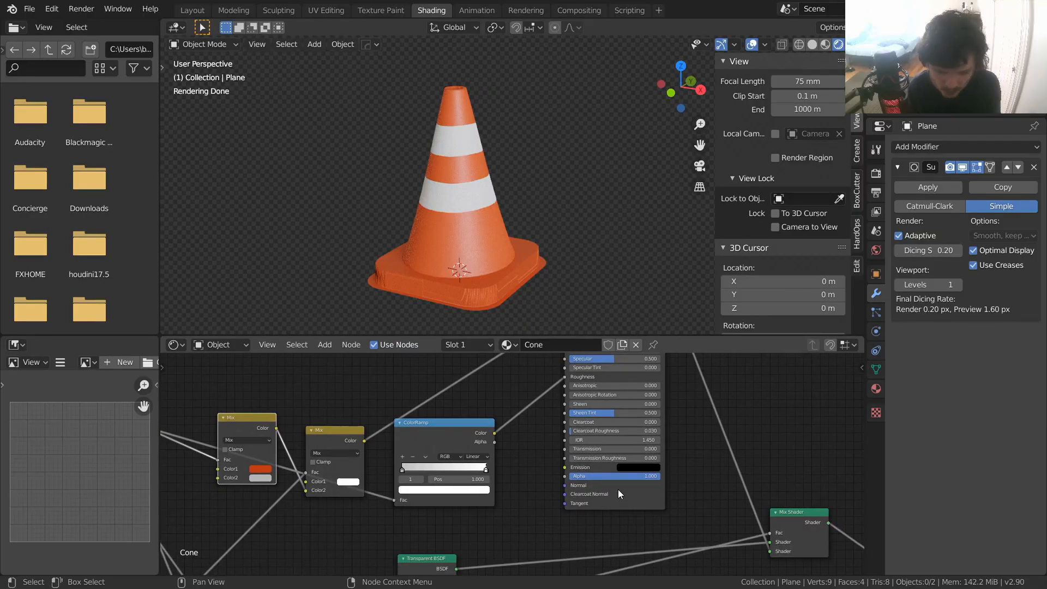
pyautogui.hotkey('ctrl', 's')
# - Insert a duplicate of the orange Mix node on its link to the final Mix node, and place that final Mix above the ColorRamp
pyautogui.moveTo(321, 364); pyautogui.dragTo(623, 448, button='middle')
pyautogui.moveTo(551, 496); pyautogui.dragTo(515, 420)
pyautogui.hotkey('shift', 'd')
pyautogui.click(571, 480)
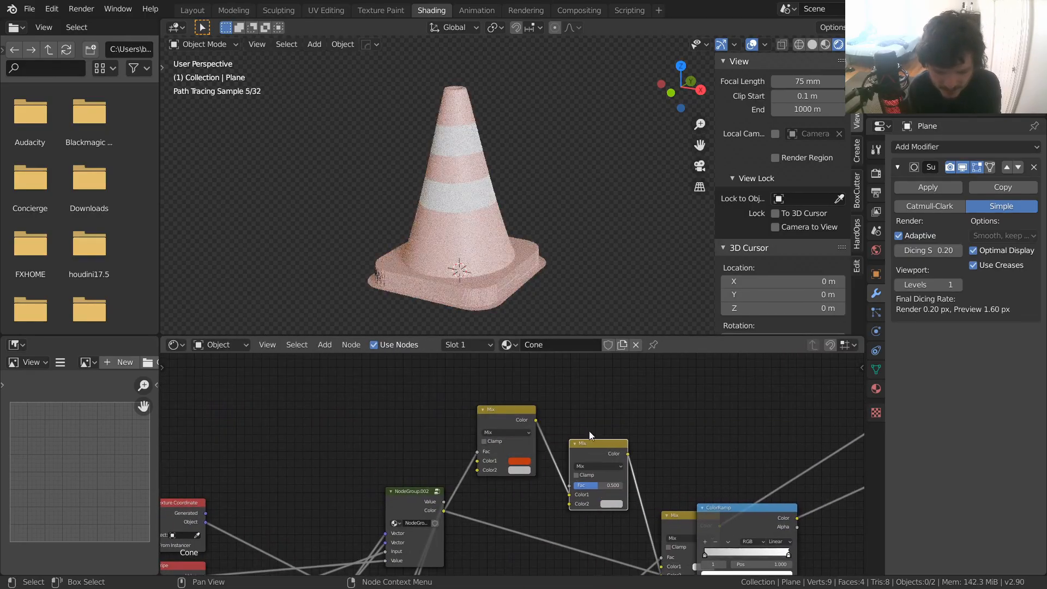
pyautogui.moveTo(610, 446); pyautogui.dragTo(577, 417, button='middle')
pyautogui.moveTo(647, 496); pyautogui.dragTo(658, 412)
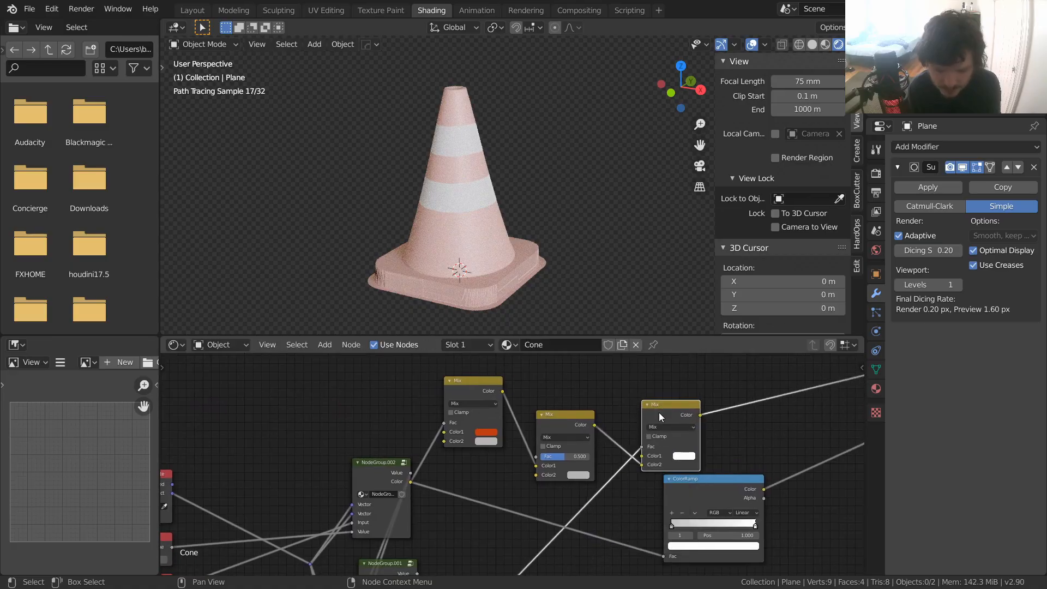
# - Preview the output of each of the three Mix nodes on the cone in turn
pyautogui.keyDown('ctrl'); pyautogui.keyDown('shift'); pyautogui.click(485, 381); pyautogui.keyUp('shift'); pyautogui.keyUp('ctrl')
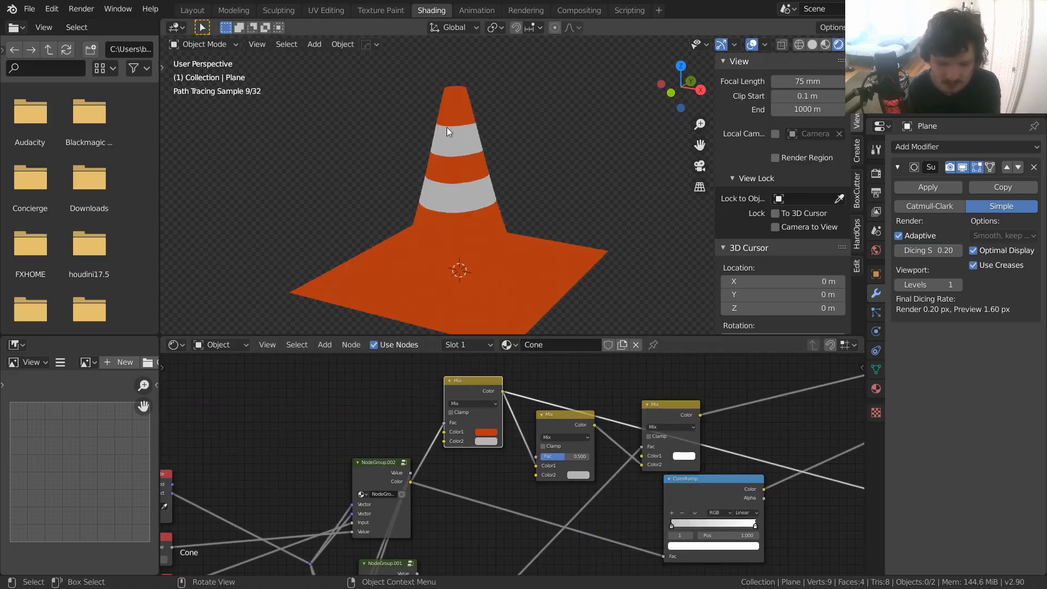
pyautogui.keyDown('ctrl'); pyautogui.keyDown('shift'); pyautogui.click(557, 422); pyautogui.keyUp('shift'); pyautogui.keyUp('ctrl')
pyautogui.moveTo(550, 428); pyautogui.dragTo(481, 432, button='middle')
pyautogui.keyDown('ctrl'); pyautogui.keyDown('shift'); pyautogui.click(610, 412); pyautogui.keyUp('shift'); pyautogui.keyUp('ctrl')
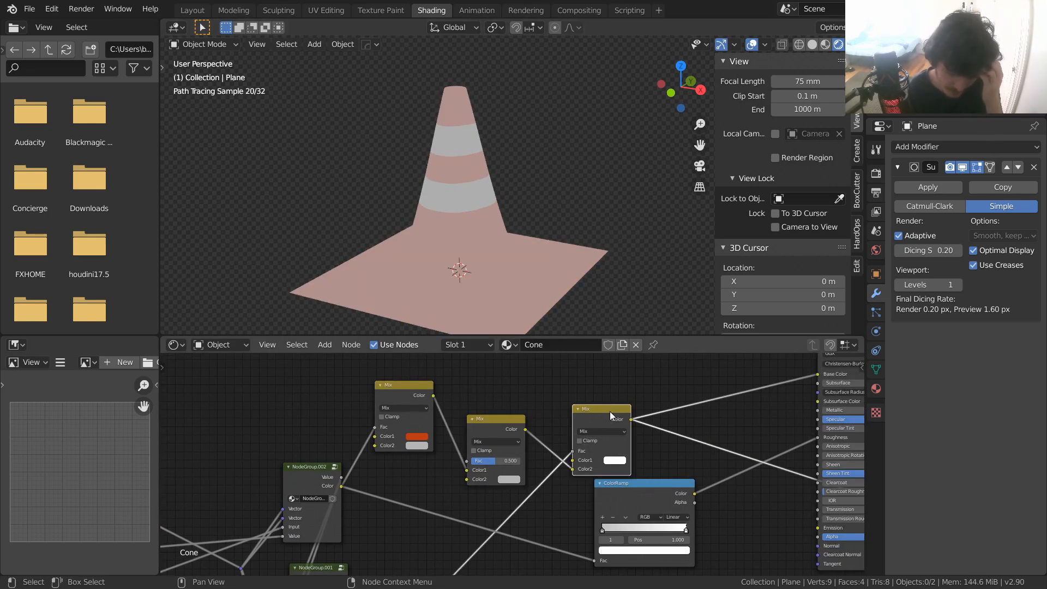
# - Finely adjust the number in the lowest Value node of the red input column
pyautogui.scroll(-8, 610, 411)
pyautogui.moveTo(302, 484); pyautogui.dragTo(495, 286, button='middle')
pyautogui.scroll(4, 495, 509)
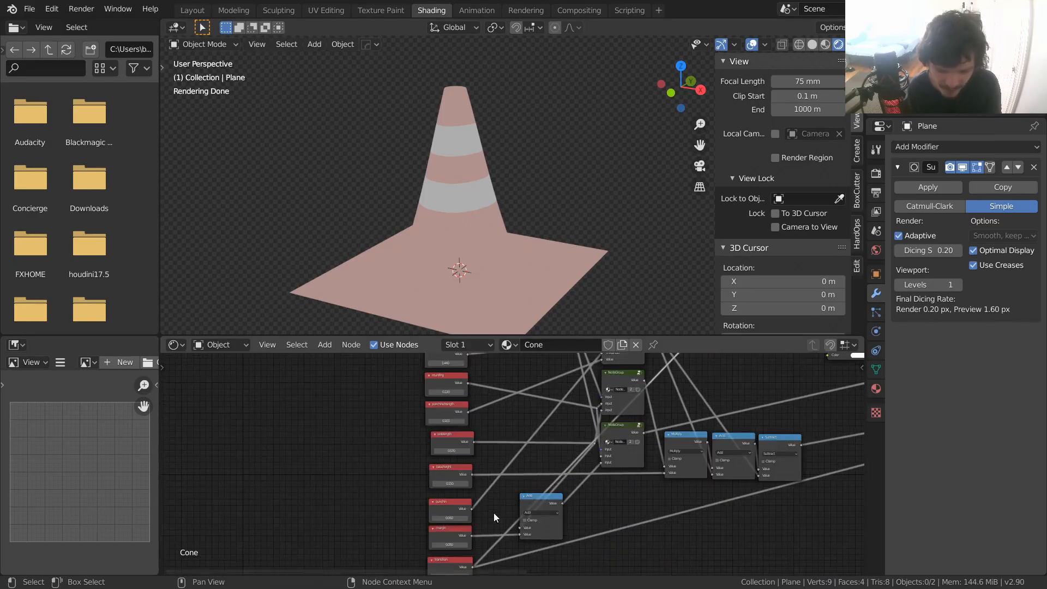
pyautogui.moveTo(495, 511); pyautogui.dragTo(563, 389, button='middle')
pyautogui.keyDown('shift'); pyautogui.moveTo(517, 454); pyautogui.dragTo(497, 456); pyautogui.keyUp('shift')
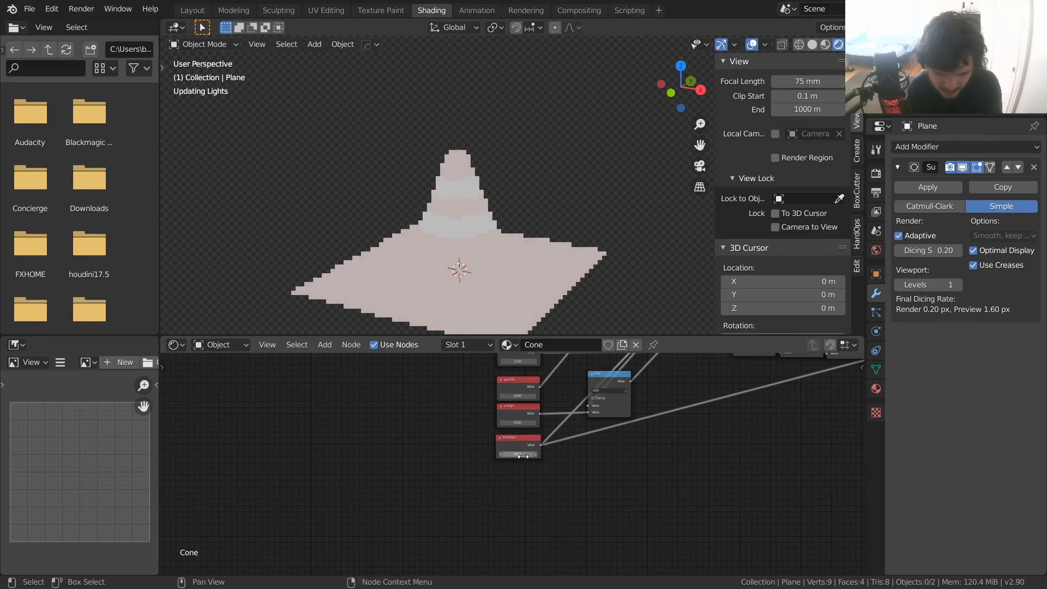
# - Move the duplicated Mix node up between the orange Mix node and the final Mix node
pyautogui.moveTo(725, 446); pyautogui.dragTo(548, 454, button='middle')
pyautogui.scroll(2, 548, 453)
pyautogui.moveTo(549, 469); pyautogui.dragTo(562, 423)
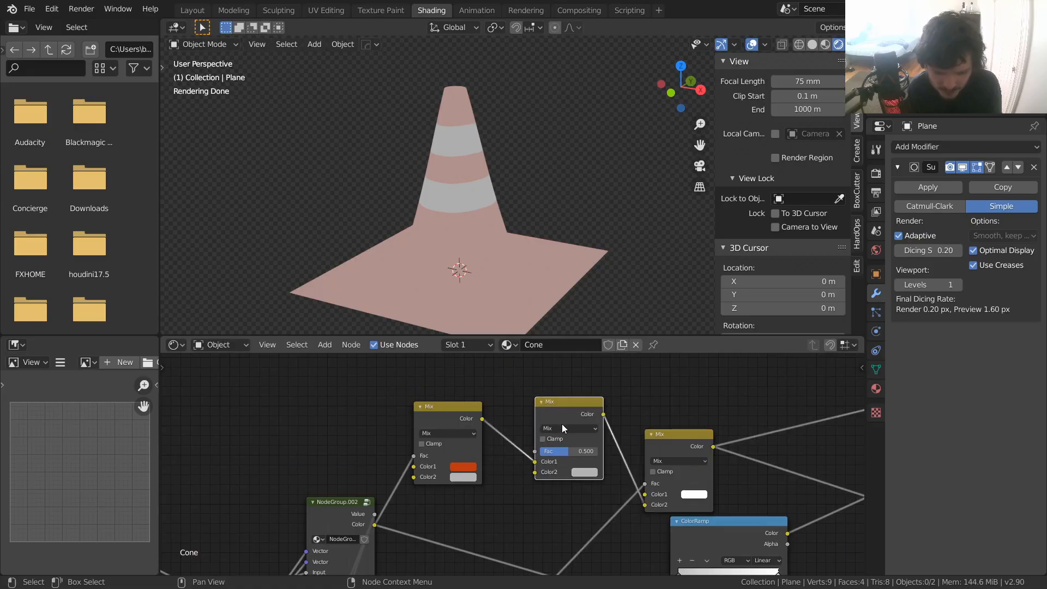
# - Set the middle Mix node's Color2 to a dark brown (H 0.061, S 0.760, V about 0.106) and its Fac to 1.000
pyautogui.click(581, 471)
pyautogui.click(601, 394)
pyautogui.moveTo(656, 368); pyautogui.dragTo(655, 397)
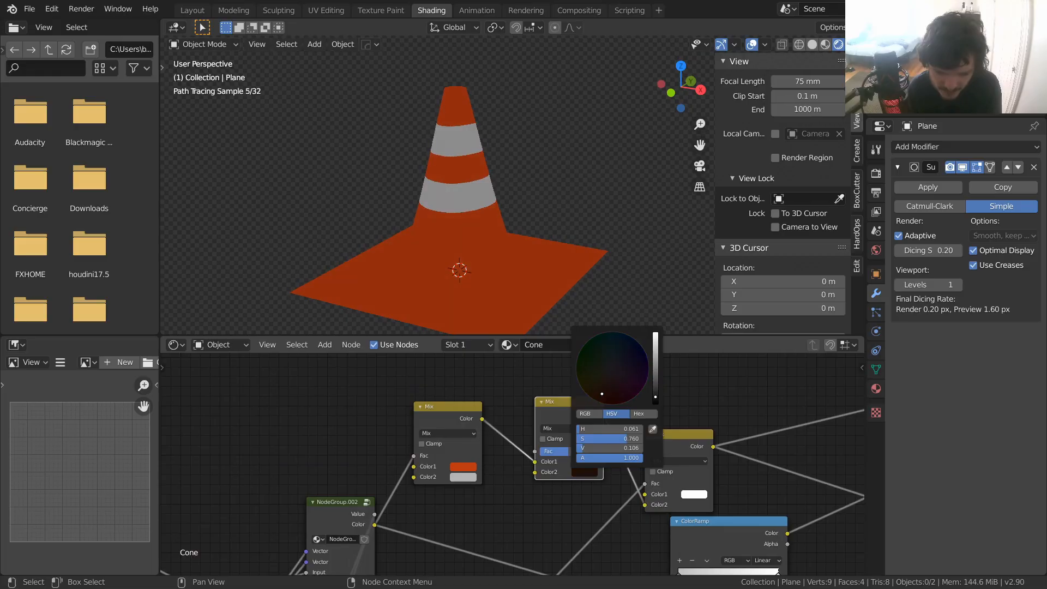
pyautogui.moveTo(573, 451); pyautogui.dragTo(601, 452)
pyautogui.moveTo(565, 402); pyautogui.dragTo(561, 394)
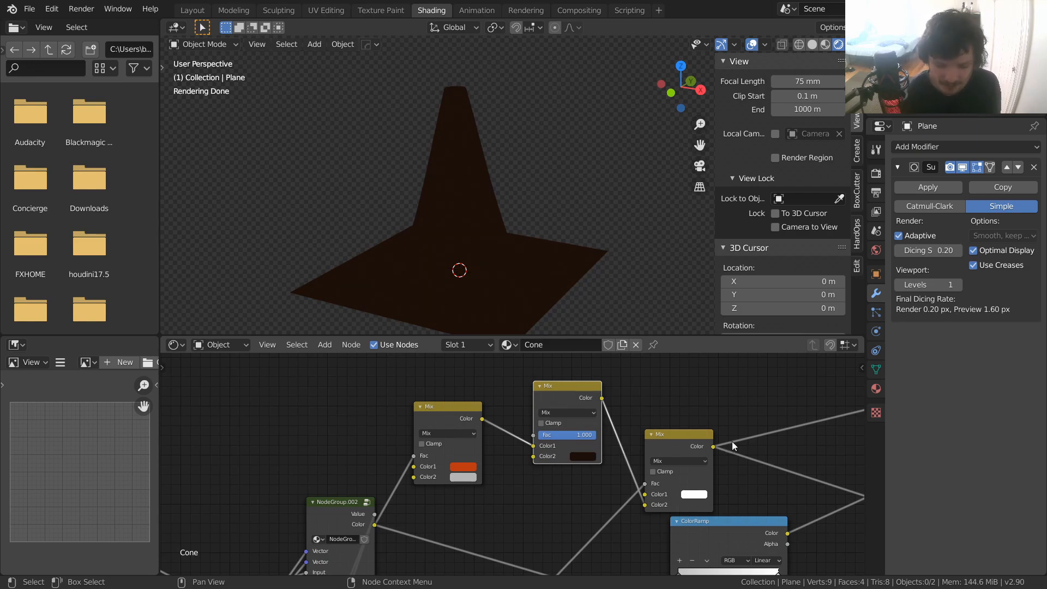
# - Preview the final Mix Shader's output on the cone and save the file
pyautogui.moveTo(779, 442); pyautogui.dragTo(465, 349, button='middle')
pyautogui.scroll(-1, 545, 540)
pyautogui.moveTo(807, 518); pyautogui.dragTo(690, 487, button='middle')
pyautogui.keyDown('ctrl'); pyautogui.keyDown('shift'); pyautogui.click(750, 499); pyautogui.keyUp('shift'); pyautogui.keyUp('ctrl')
pyautogui.moveTo(218, 382); pyautogui.dragTo(524, 452, button='middle')
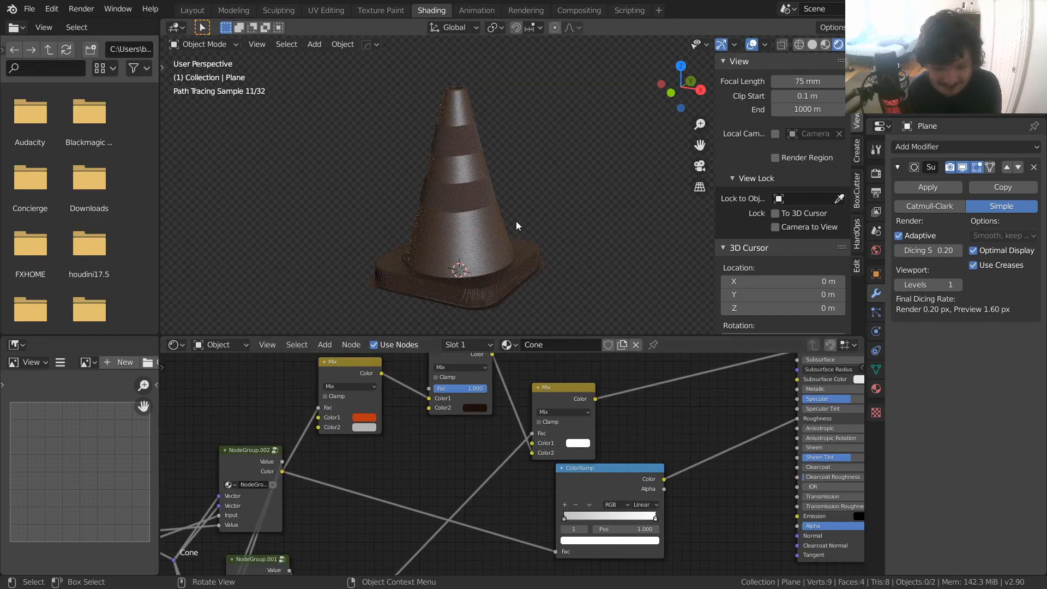
pyautogui.hotkey('ctrl', 's')
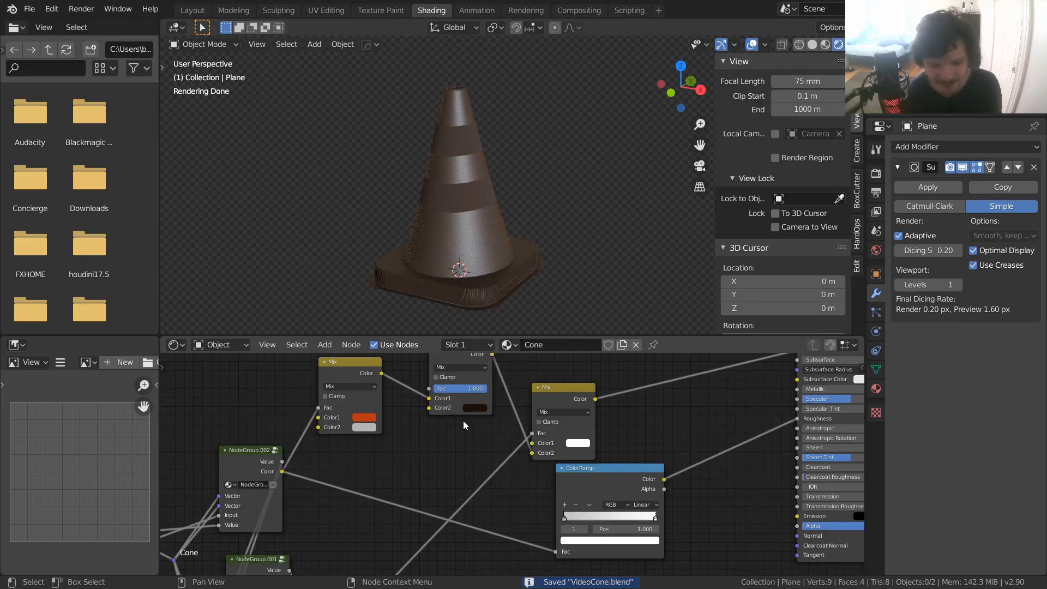
# - Add a Noise Texture node above the orange Mix and connect its Fac output to the dark brown Mix node's Fac
pyautogui.moveTo(467, 419); pyautogui.dragTo(555, 516, button='middle')
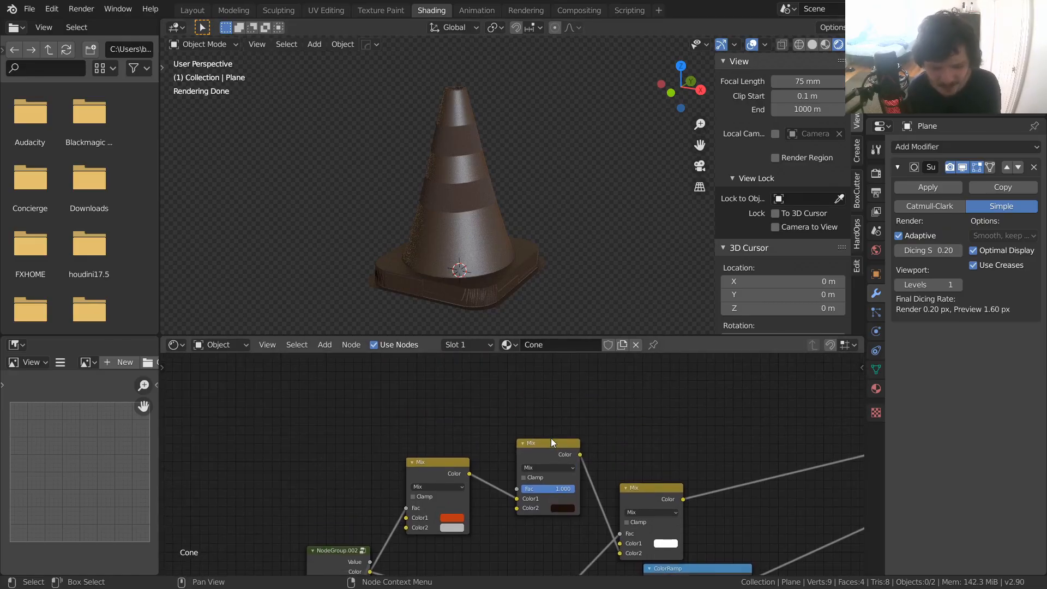
pyautogui.moveTo(548, 444); pyautogui.dragTo(553, 416)
pyautogui.moveTo(399, 376); pyautogui.dragTo(485, 422, button='middle')
pyautogui.hotkey('shift', 'a')
pyautogui.click(425, 383)
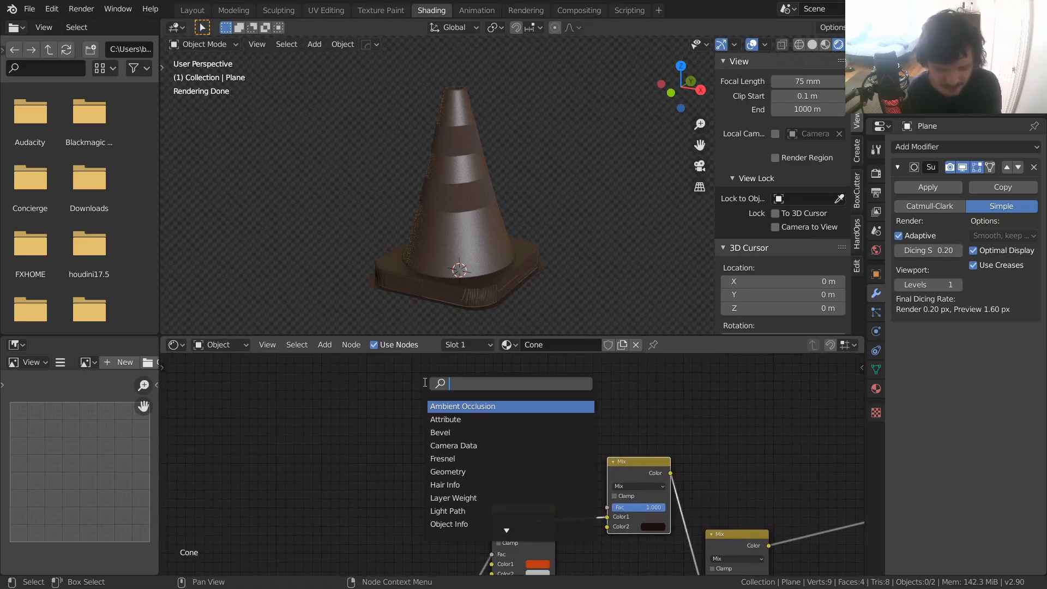
pyautogui.write('noise')
pyautogui.press('Return')
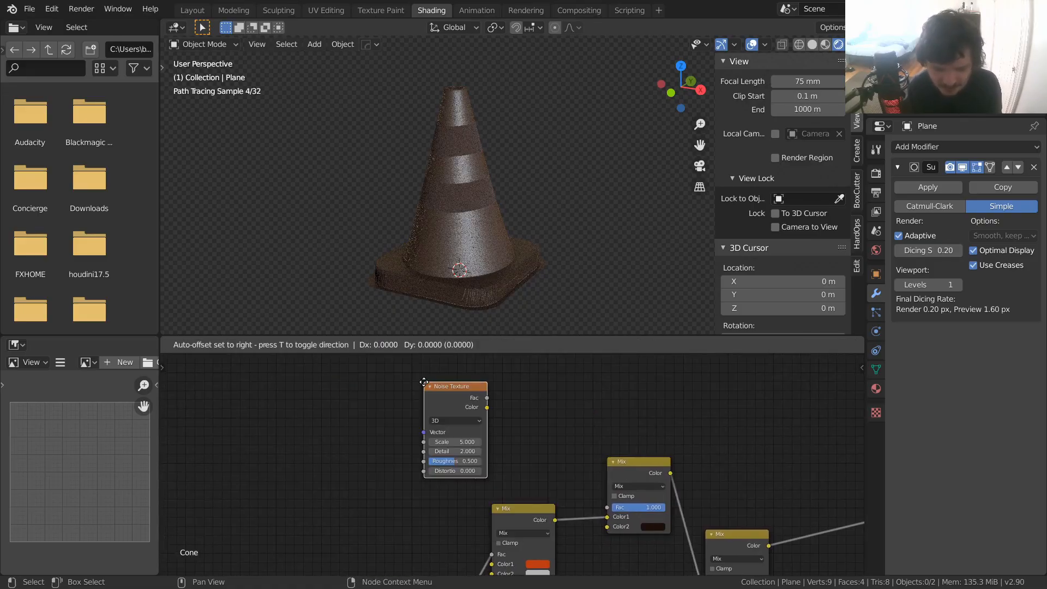
pyautogui.click(462, 395)
pyautogui.moveTo(487, 399); pyautogui.dragTo(612, 509)
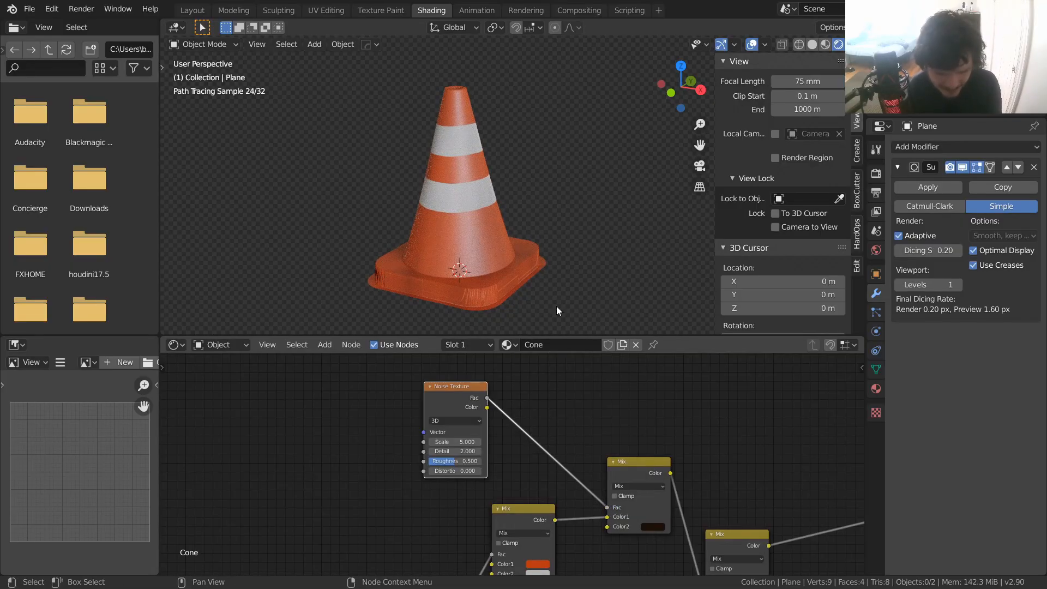
# - Slightly brighten the dark brown Color2 of the middle Mix node
pyautogui.scroll(5, 491, 218)
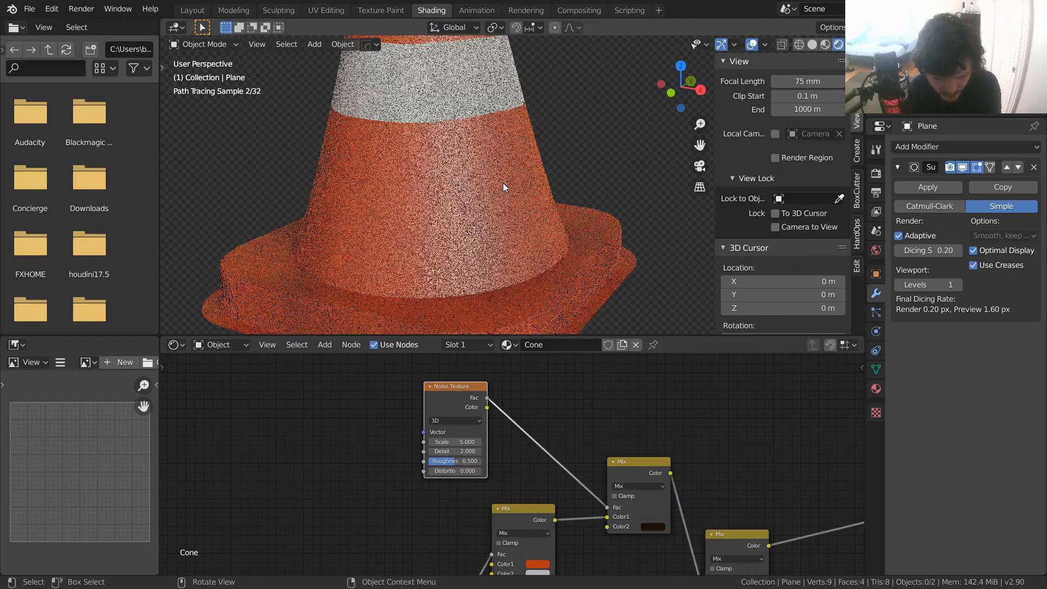
pyautogui.moveTo(525, 472); pyautogui.dragTo(472, 436, button='middle')
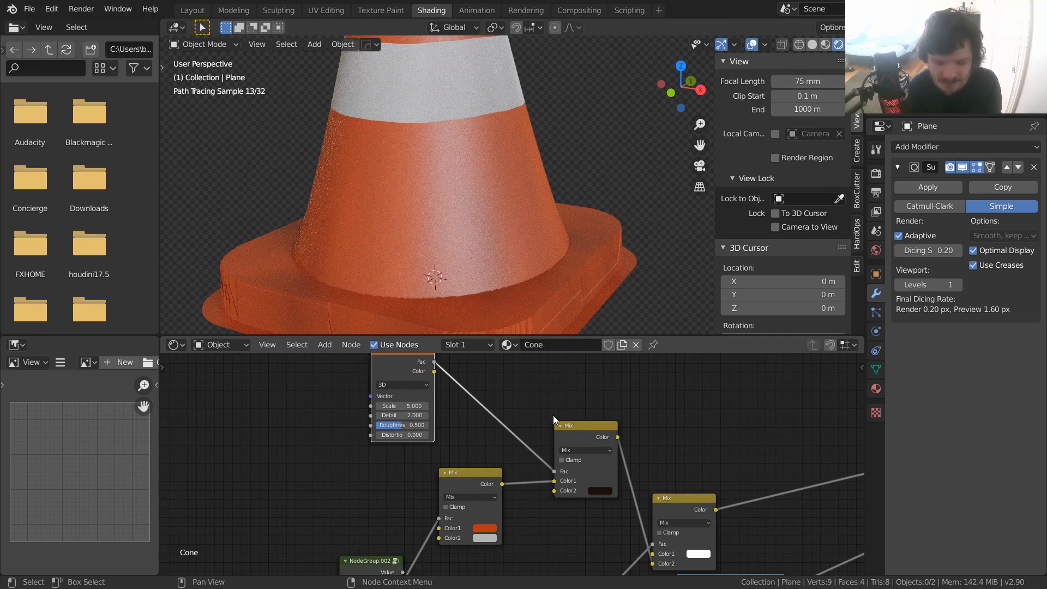
pyautogui.click(604, 492)
pyautogui.moveTo(665, 423); pyautogui.dragTo(668, 417)
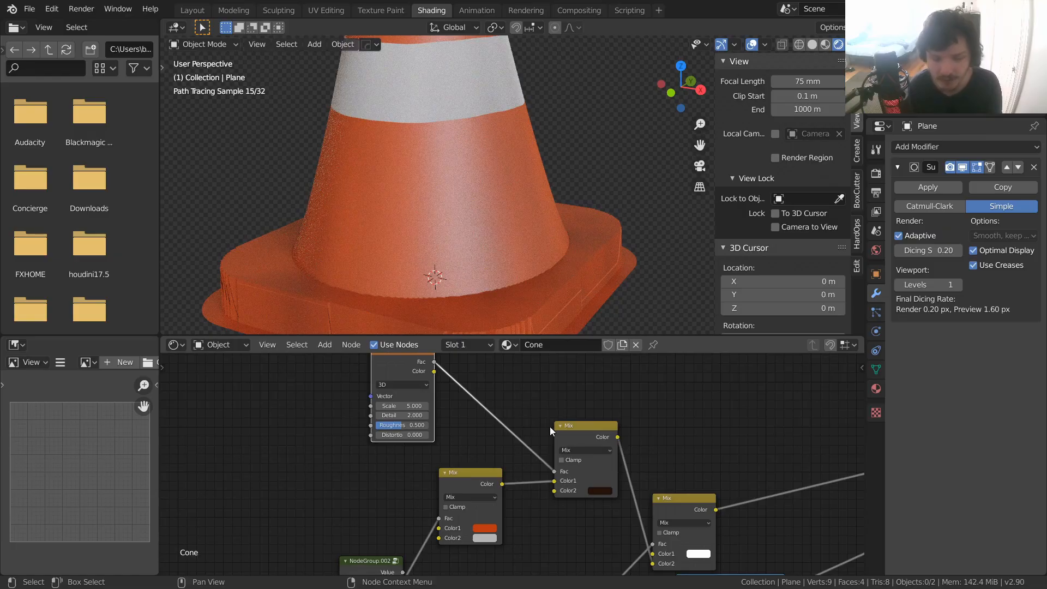
# - Preview the Noise Texture on the cone and add a ColorRamp fed by its Fac output, placed above the link to the Mix
pyautogui.moveTo(526, 417); pyautogui.dragTo(623, 472, button='middle')
pyautogui.keyDown('ctrl'); pyautogui.keyDown('shift'); pyautogui.click(505, 408); pyautogui.keyUp('shift'); pyautogui.keyUp('ctrl')
pyautogui.moveTo(502, 414); pyautogui.dragTo(373, 401)
pyautogui.hotkey('shift', 'a')
pyautogui.click(482, 383)
pyautogui.write('colo')
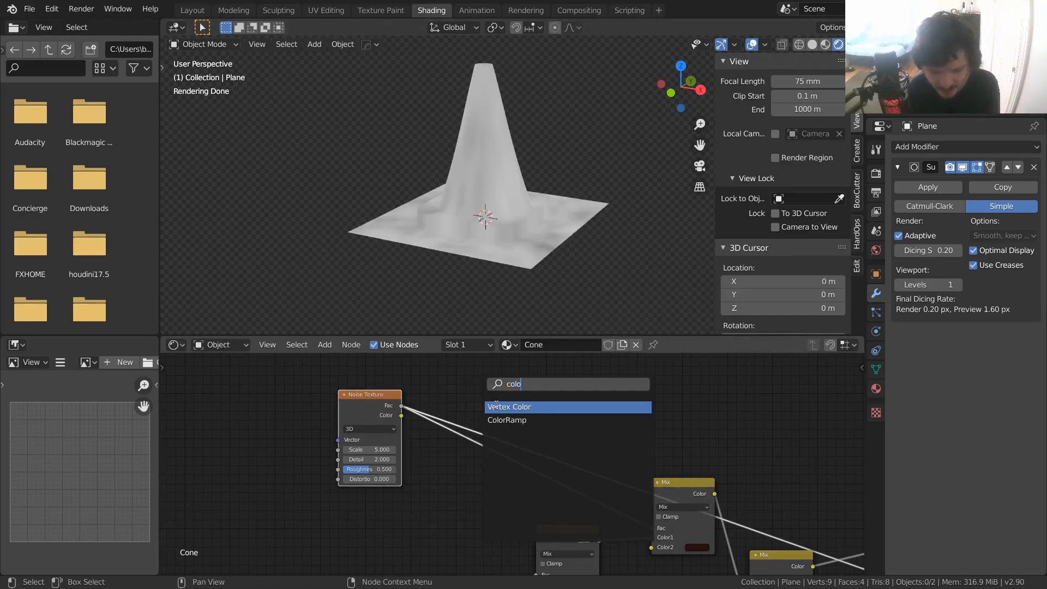
pyautogui.click(506, 416)
pyautogui.click(537, 430)
pyautogui.moveTo(552, 413); pyautogui.dragTo(520, 362)
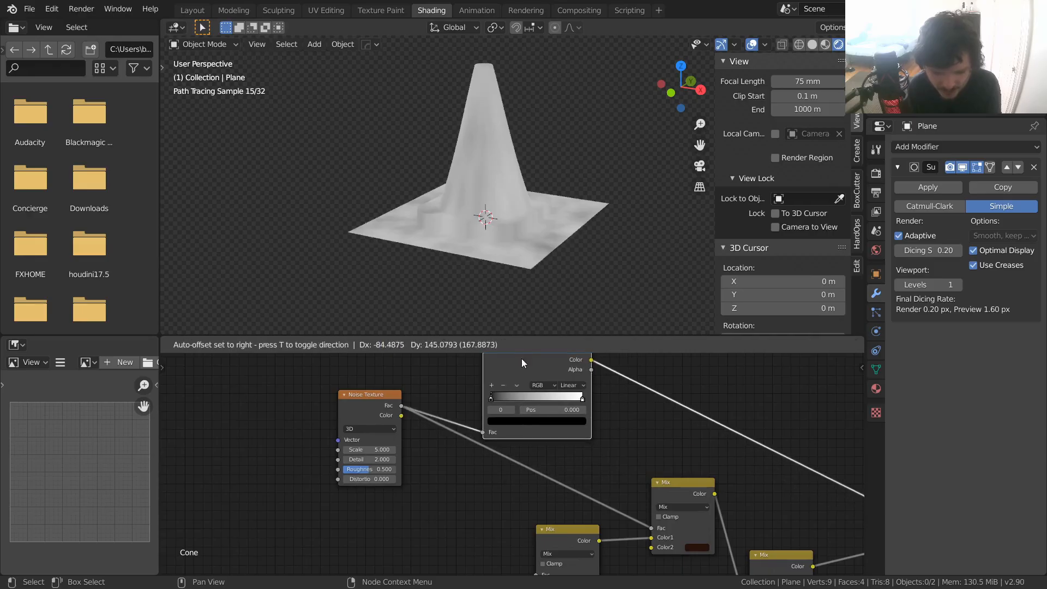
# - Switch the cone's preview from the noise back to the final Mix Shader
pyautogui.scroll(-3, 681, 448)
pyautogui.moveTo(776, 472); pyautogui.dragTo(553, 419, button='middle')
pyautogui.moveTo(680, 498); pyautogui.dragTo(650, 423, button='middle')
pyautogui.keyDown('ctrl'); pyautogui.keyDown('shift'); pyautogui.click(701, 493); pyautogui.keyUp('shift'); pyautogui.keyUp('ctrl')
pyautogui.moveTo(433, 429); pyautogui.dragTo(672, 528, button='middle')
pyautogui.scroll(6, 515, 459)
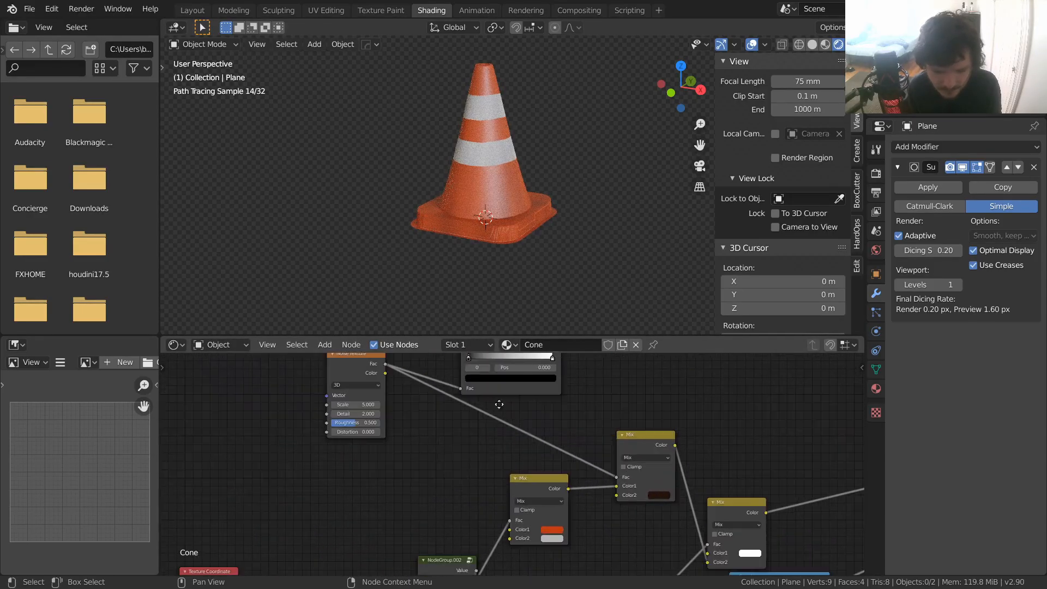
# - Set the noise ColorRamp's white stop to 0.610 and black stop to 0.380, and connect its Color to the brown Mix node's Fac
pyautogui.moveTo(499, 404); pyautogui.dragTo(495, 484, button='middle')
pyautogui.moveTo(518, 446); pyautogui.dragTo(494, 447)
pyautogui.click(483, 447)
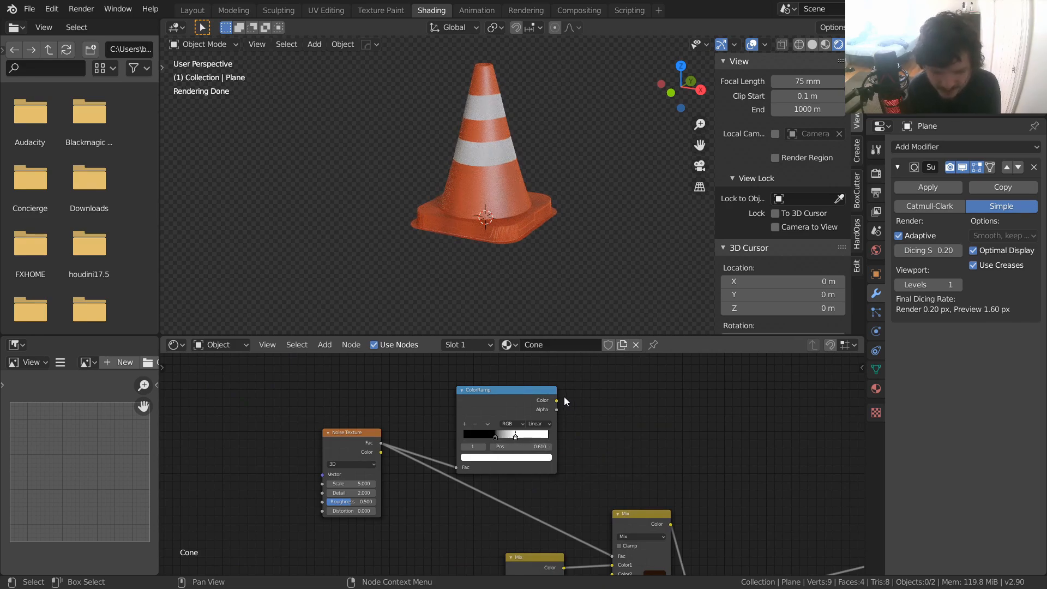
pyautogui.moveTo(557, 400); pyautogui.dragTo(616, 554)
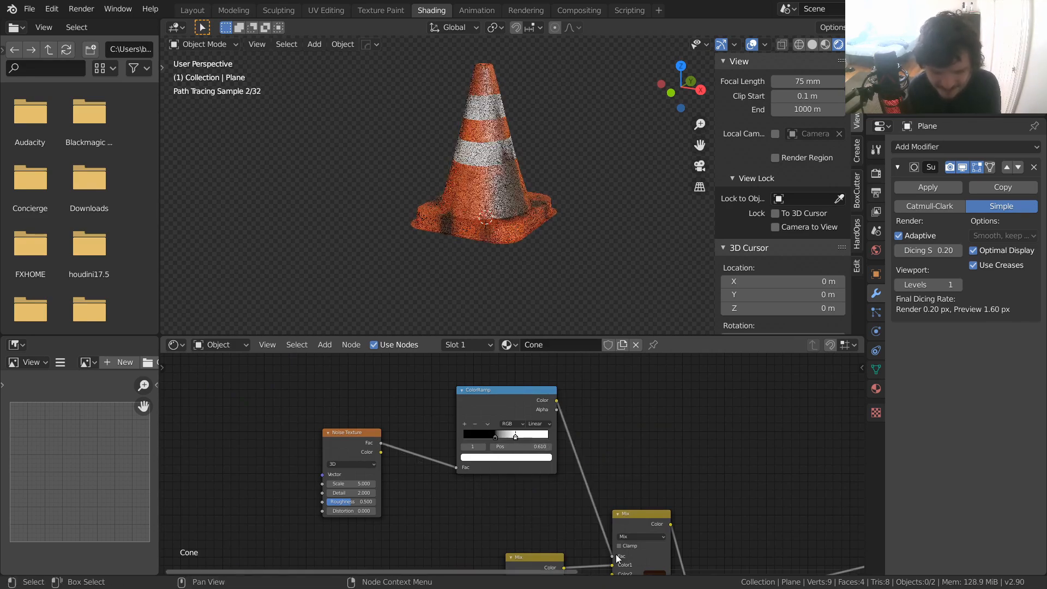
pyautogui.moveTo(516, 447); pyautogui.dragTo(497, 423)
pyautogui.click(464, 447)
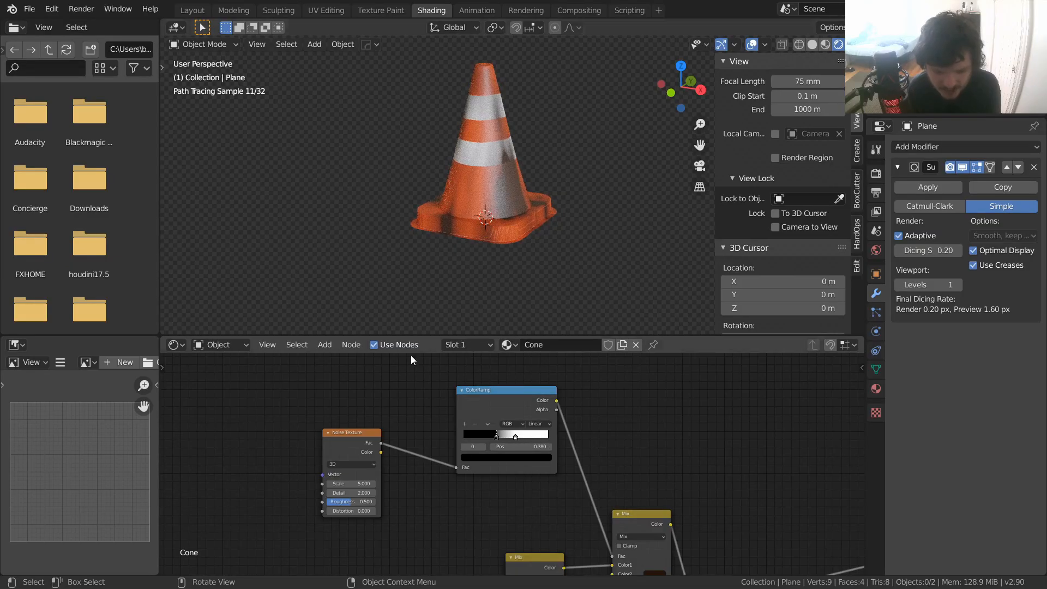
# - Set the Noise Texture's Detail to 16 and raise its Roughness to about 0.733
pyautogui.scroll(5, 483, 184)
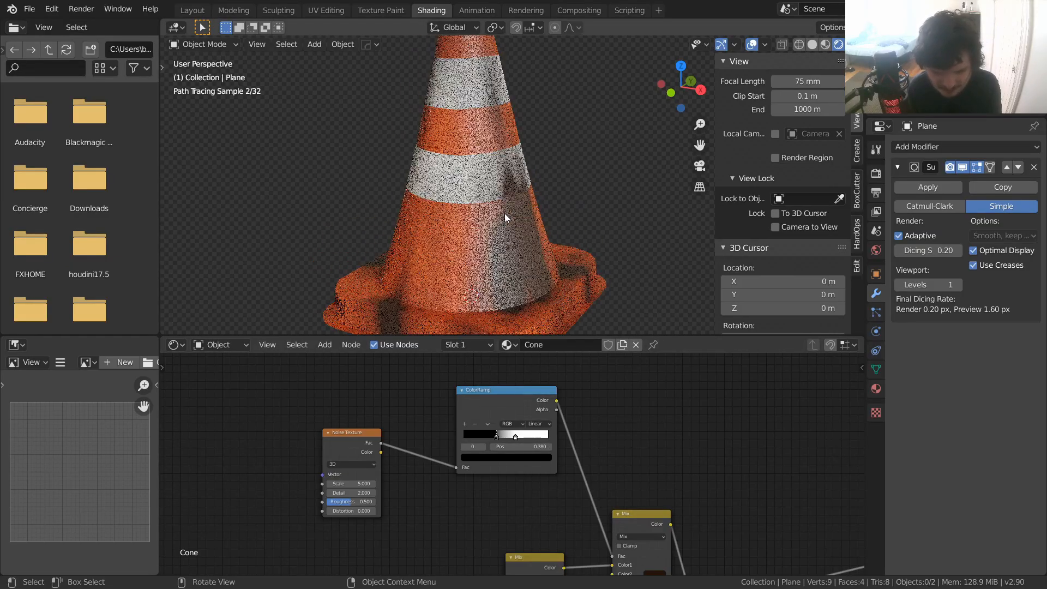
pyautogui.scroll(2, 409, 475)
pyautogui.scroll(1, 434, 493)
pyautogui.click(339, 498)
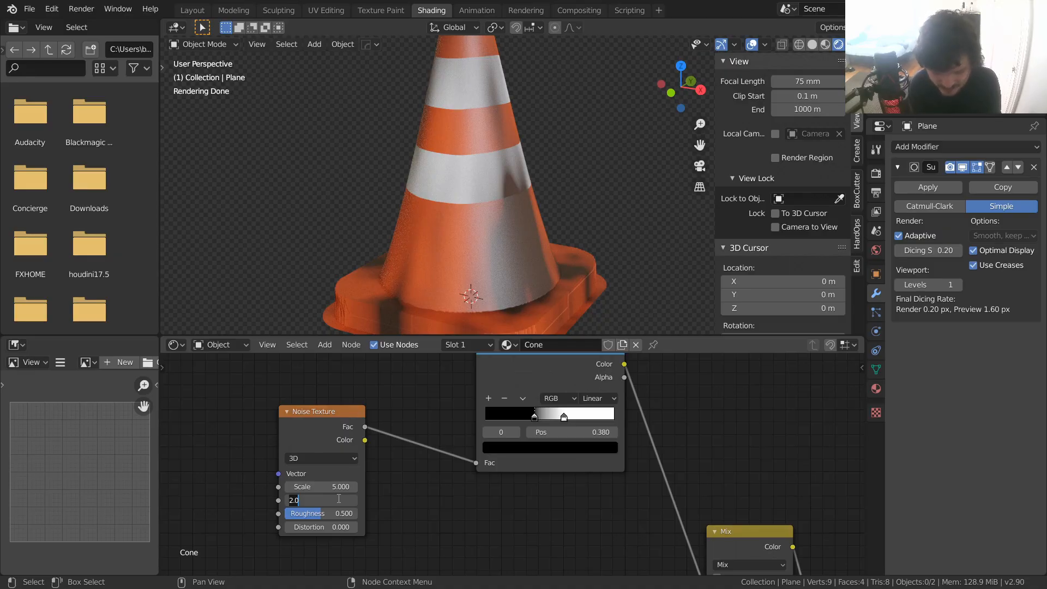
pyautogui.press('Return')
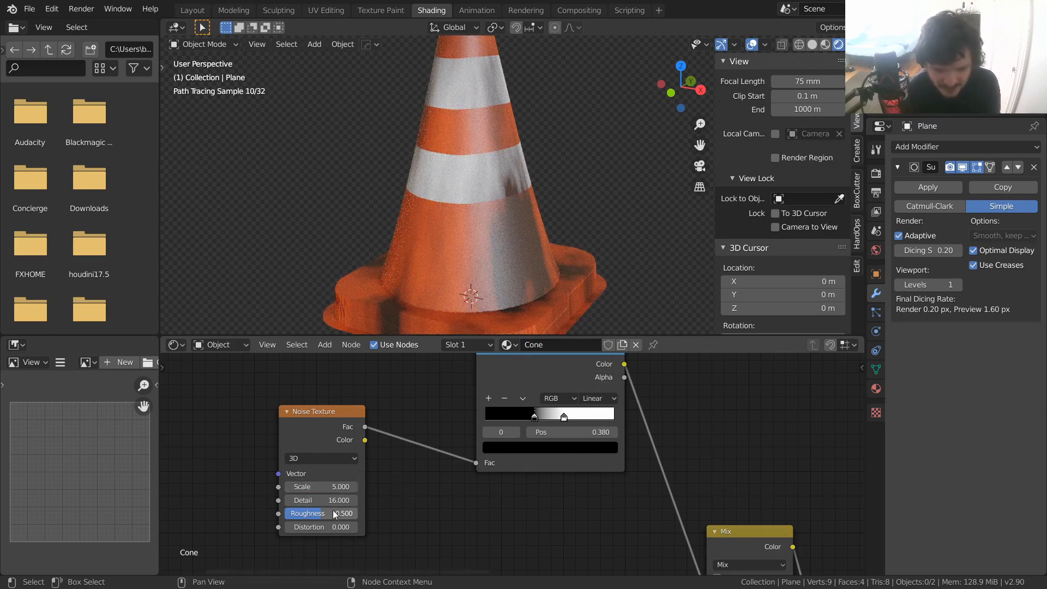
pyautogui.moveTo(326, 515)
pyautogui.mouseDown()
pyautogui.moveTo(300, 515)
pyautogui.moveTo(357, 515)
pyautogui.moveTo(343, 515)
pyautogui.mouseUp()
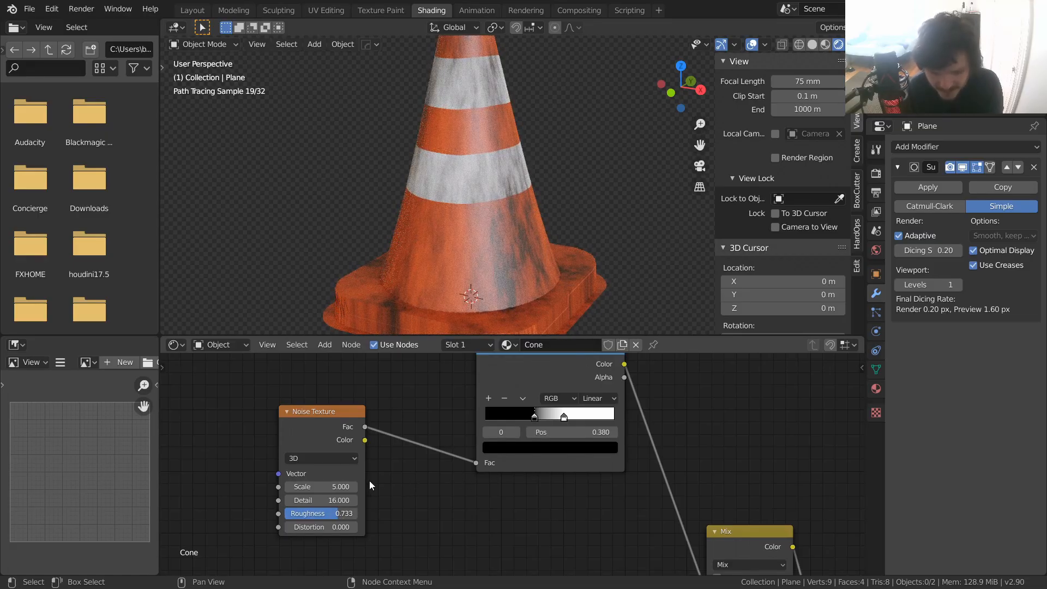
# - Try Noise Texture Scale values of 2 and 3 on the cone
pyautogui.click(343, 487)
pyautogui.write('5.02')
pyautogui.press('Return')
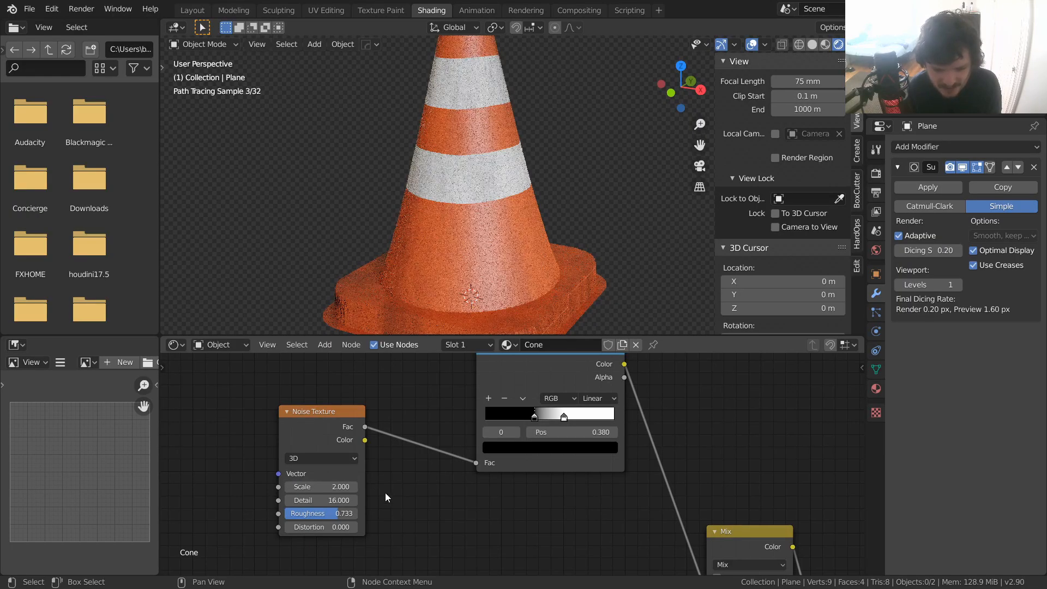
pyautogui.click(347, 487)
pyautogui.write('3')
pyautogui.press('Return')
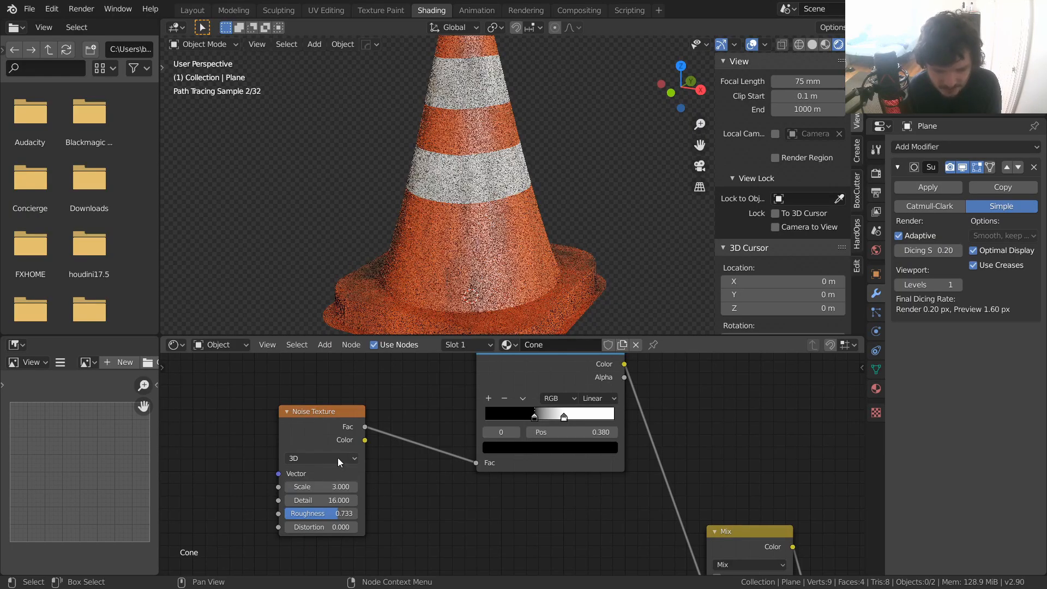
# - Try Noise Texture Scale values of 6, 15 and 6 again, checking the dirt pattern from several angles
pyautogui.moveTo(463, 234)
pyautogui.mouseDown(button='middle')
pyautogui.moveTo(516, 214)
pyautogui.moveTo(587, 250)
pyautogui.moveTo(600, 274)
pyautogui.mouseUp(button='middle')
pyautogui.moveTo(618, 234); pyautogui.dragTo(457, 215, button='middle')
pyautogui.click(322, 486)
pyautogui.write('6')
pyautogui.press('Return')
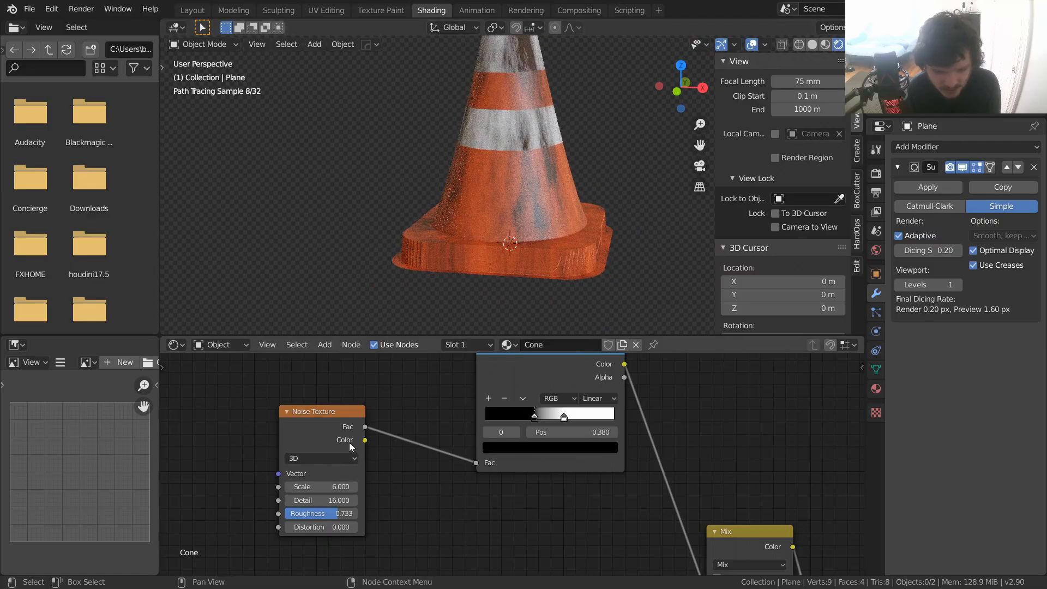
pyautogui.click(343, 487)
pyautogui.write('15')
pyautogui.press('Return')
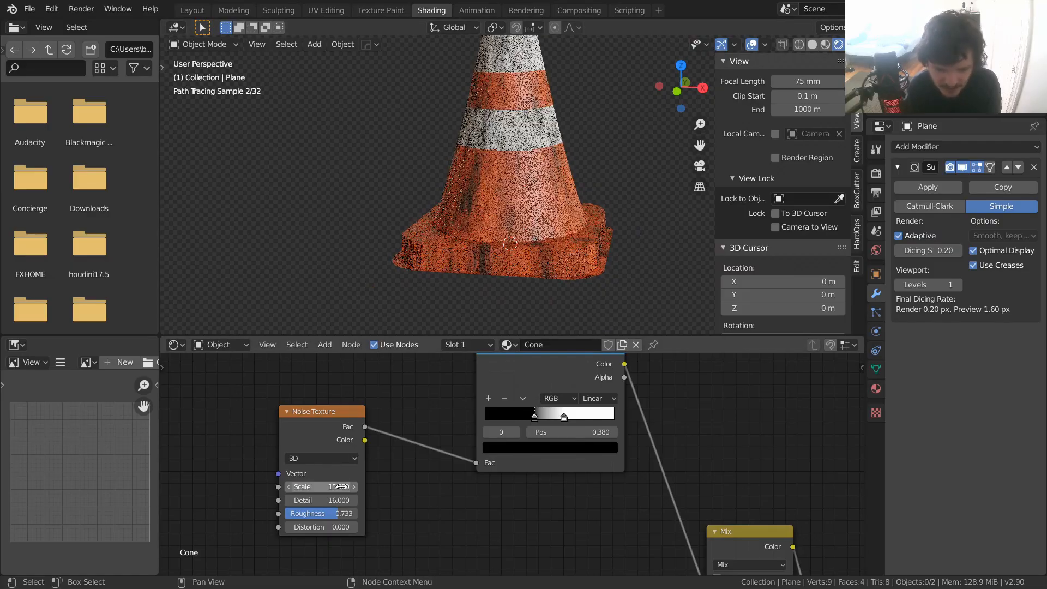
pyautogui.moveTo(463, 106); pyautogui.dragTo(516, 133, button='middle')
pyautogui.click(326, 487)
pyautogui.write('6')
pyautogui.press('Return')
pyautogui.moveTo(480, 208)
pyautogui.mouseDown(button='middle')
pyautogui.moveTo(515, 162)
pyautogui.moveTo(485, 180)
pyautogui.mouseUp(button='middle')
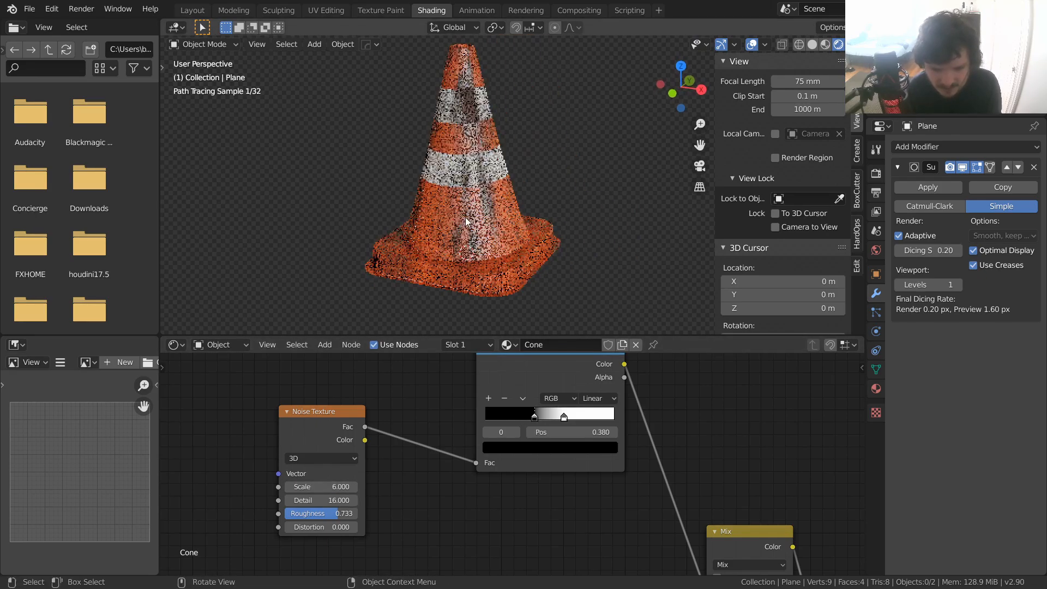
# - Set the Noise Texture's Scale to 4 and save the file
pyautogui.click(326, 486)
pyautogui.write('4')
pyautogui.press('Return')
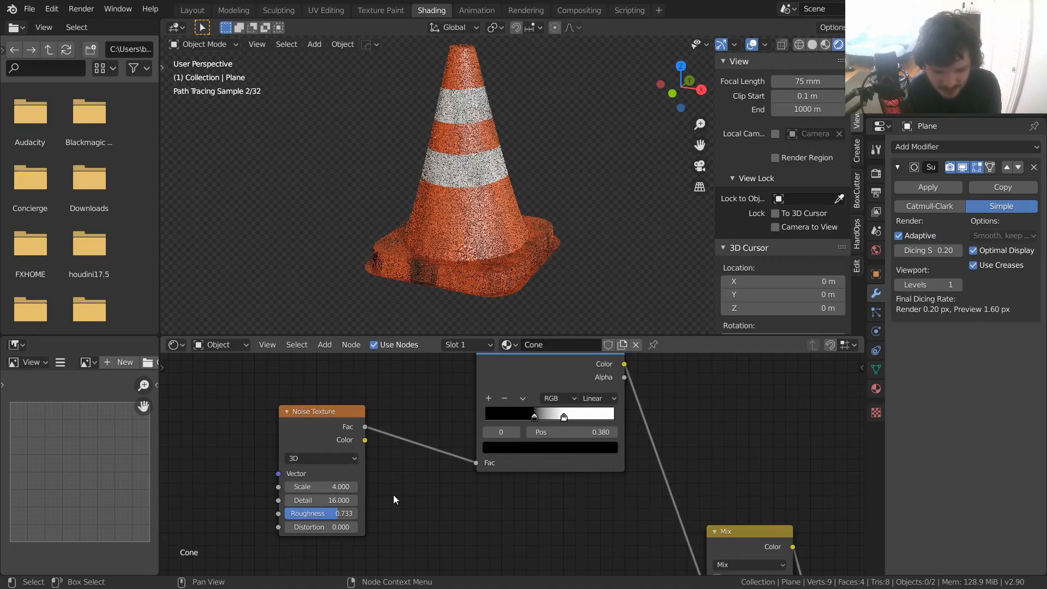
pyautogui.hotkey('ctrl', 's')
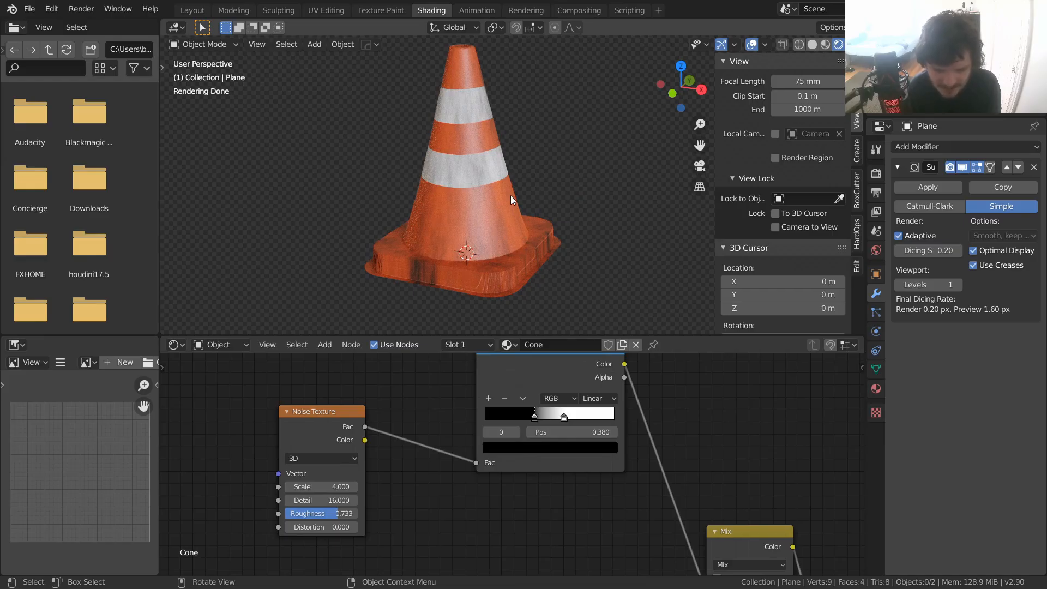
pyautogui.scroll(-5, 488, 208)
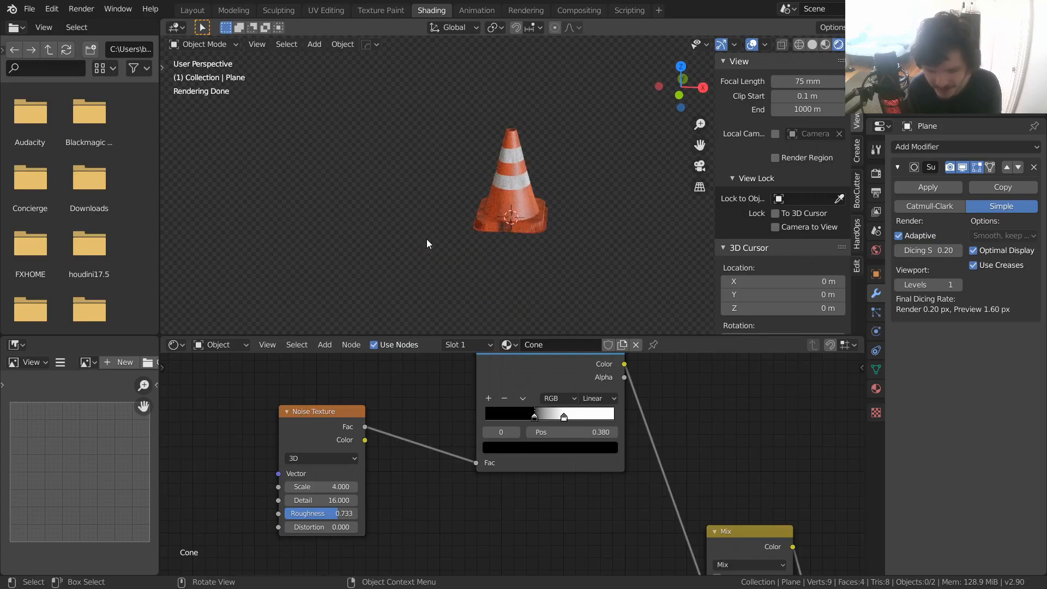
pyautogui.hotkey('ctrl', 's')
pyautogui.keyDown('ctrl'); pyautogui.scroll(-3, 502, 192); pyautogui.keyUp('ctrl')
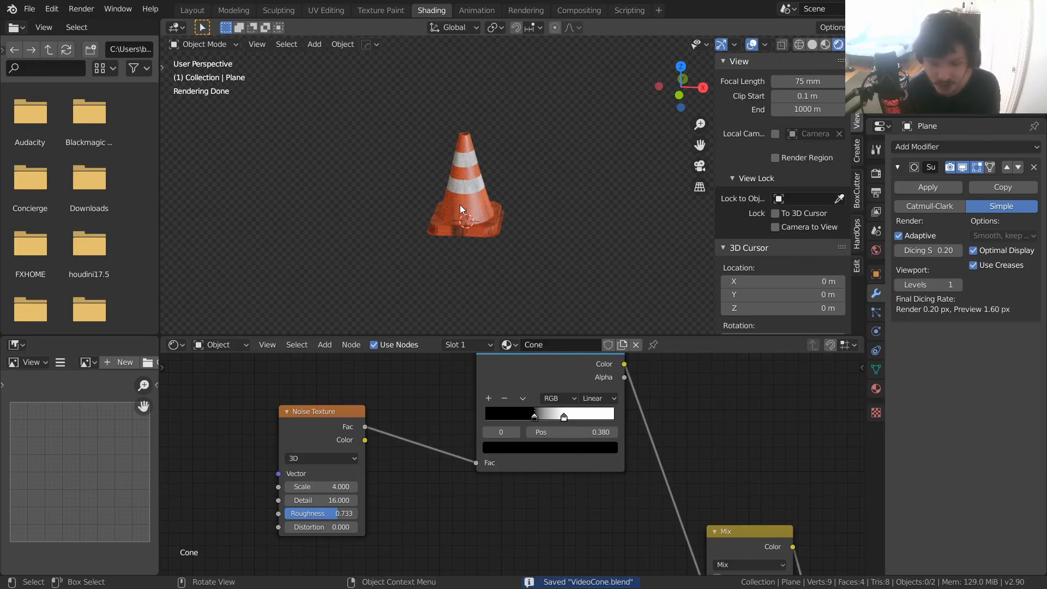
pyautogui.scroll(2, 483, 177)
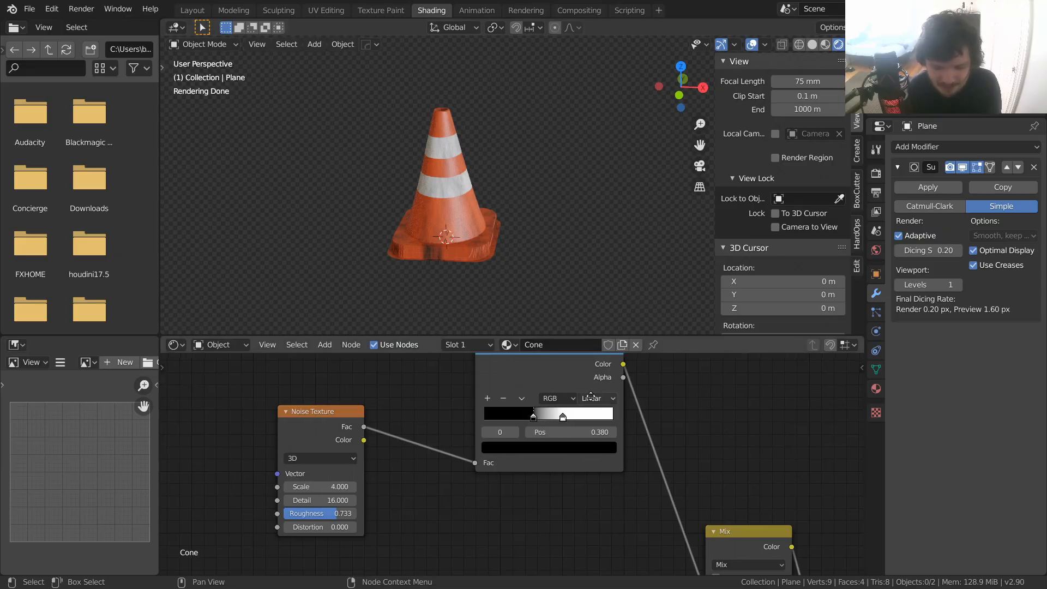
# - Tidy the node layout by moving the final Mix node up and shifting the roughness ColorRamp beneath it
pyautogui.scroll(-4, 510, 418)
pyautogui.moveTo(565, 470); pyautogui.dragTo(426, 386, button='middle')
pyautogui.moveTo(478, 447); pyautogui.dragTo(479, 421)
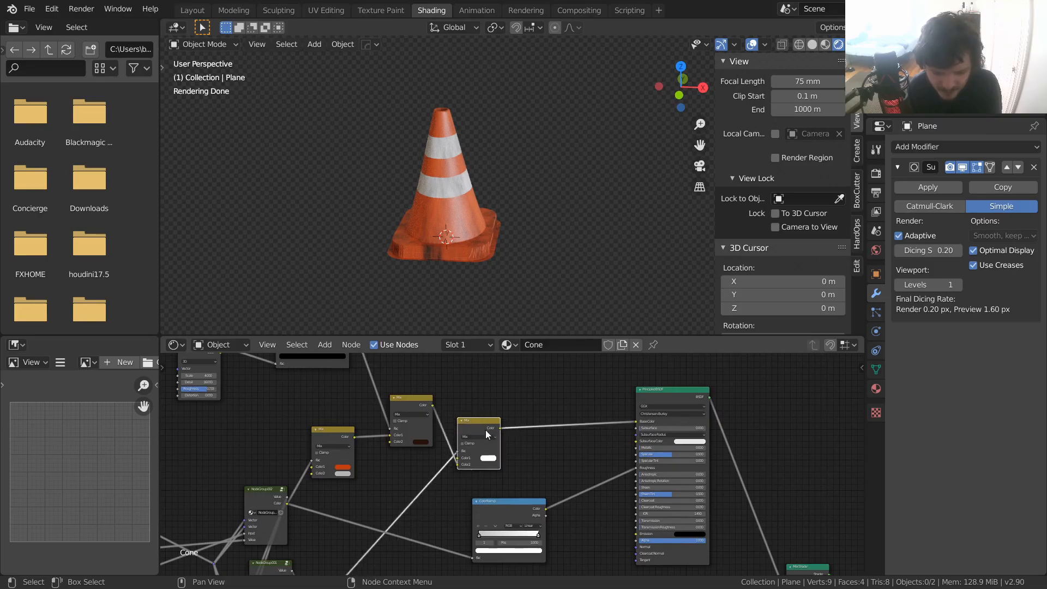
pyautogui.moveTo(513, 508); pyautogui.dragTo(493, 501)
pyautogui.moveTo(493, 502); pyautogui.dragTo(453, 495, button='middle')
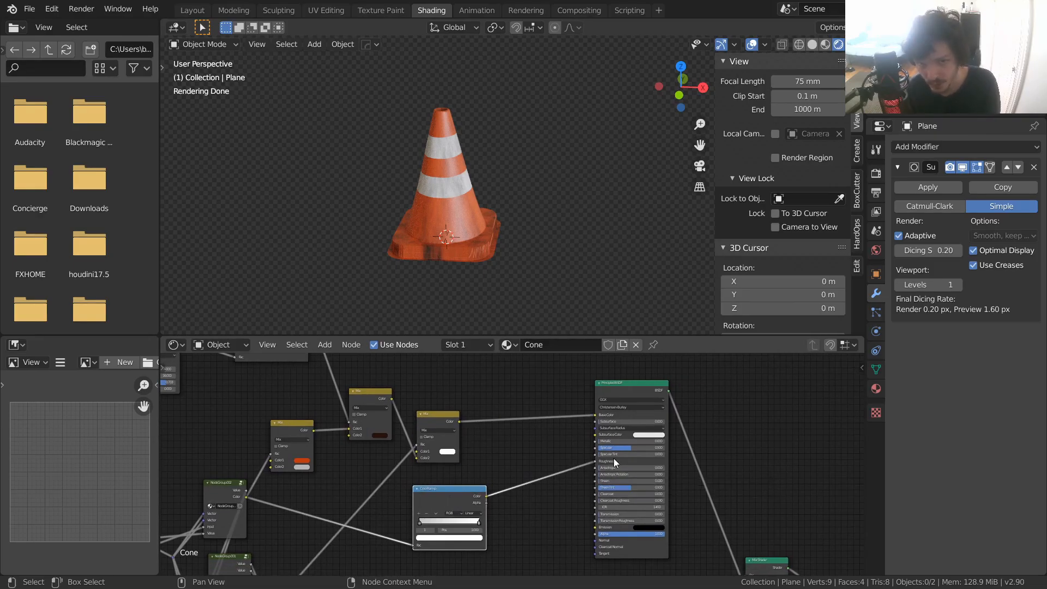
pyautogui.scroll(2, 478, 447)
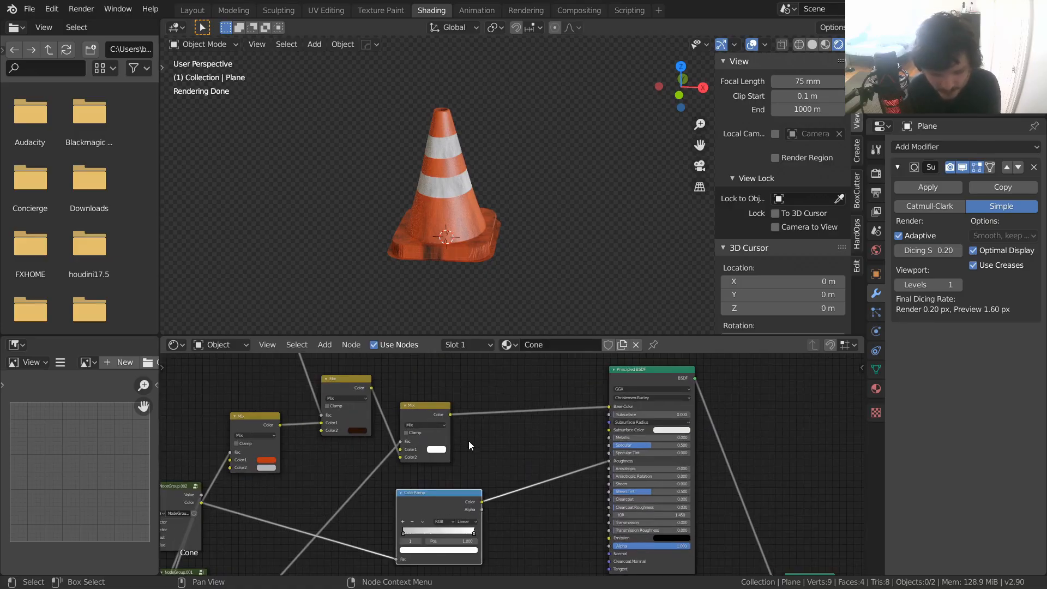
pyautogui.moveTo(413, 406); pyautogui.dragTo(640, 487, button='middle')
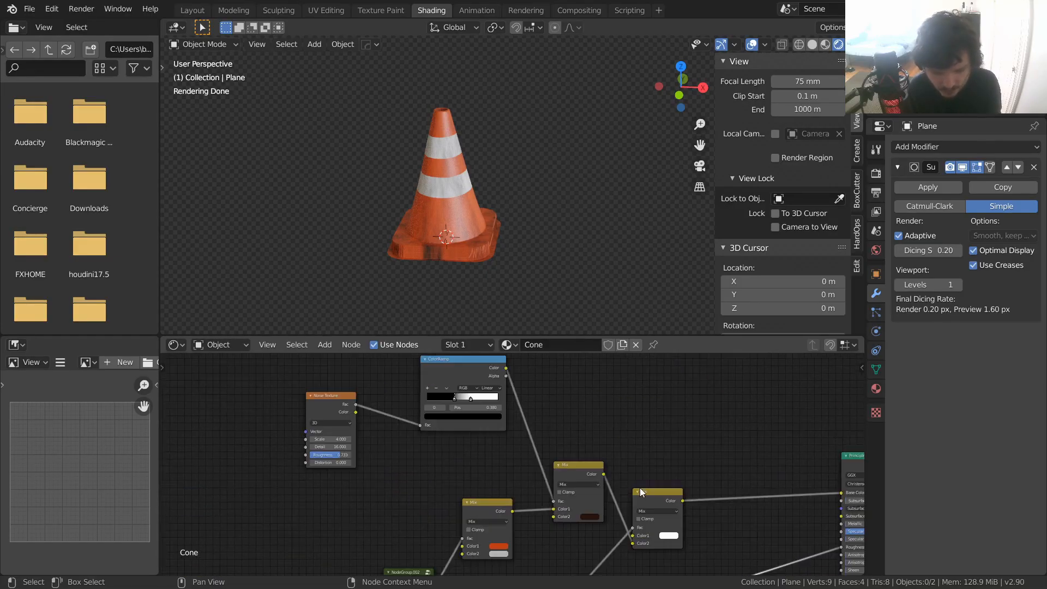
# - Preview the dirt ColorRamp's output and insert a Math Add node between the roughness ColorRamp and the Principled BSDF's Roughness
pyautogui.keyDown('ctrl'); pyautogui.keyDown('shift'); pyautogui.click(470, 361); pyautogui.keyUp('shift'); pyautogui.keyUp('ctrl')
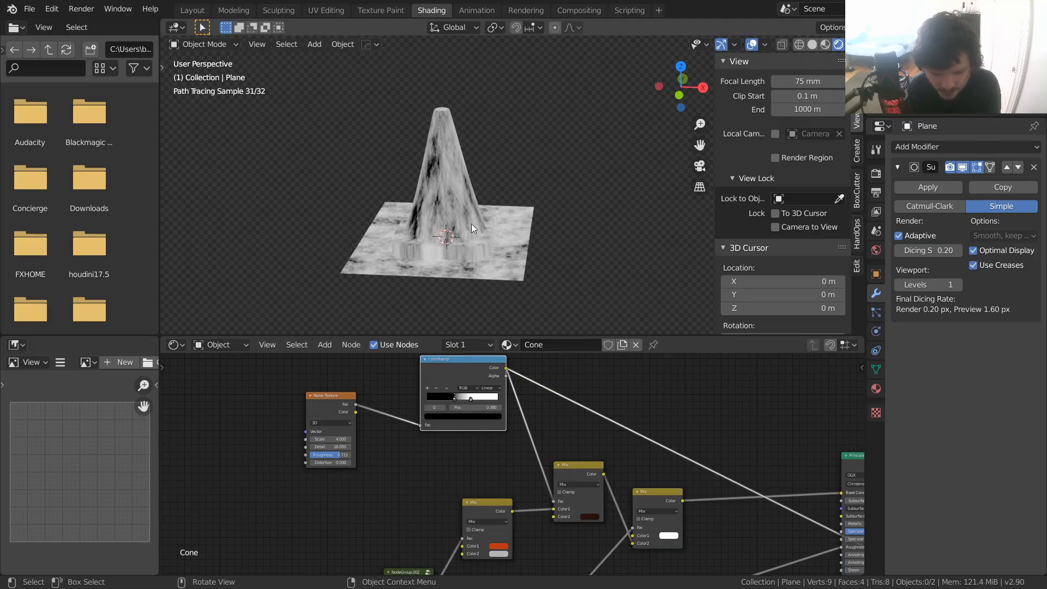
pyautogui.moveTo(581, 456); pyautogui.dragTo(338, 355, button='middle')
pyautogui.hotkey('shift', 'a')
pyautogui.click(522, 373)
pyautogui.write('math')
pyautogui.click(537, 410)
pyautogui.click(558, 469)
pyautogui.scroll(2, 558, 469)
pyautogui.scroll(-3, 551, 476)
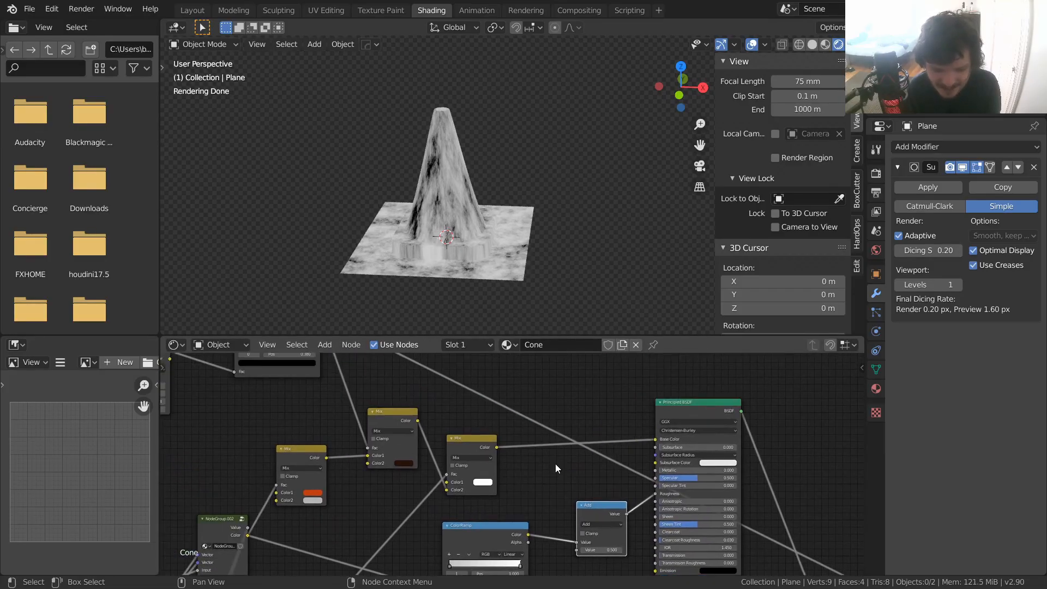
# - Feed the dirt ColorRamp's Color into the Add node's second value and preview the Mix Shader's result on the cone
pyautogui.moveTo(372, 355); pyautogui.dragTo(561, 526)
pyautogui.moveTo(532, 489); pyautogui.dragTo(565, 500, button='middle')
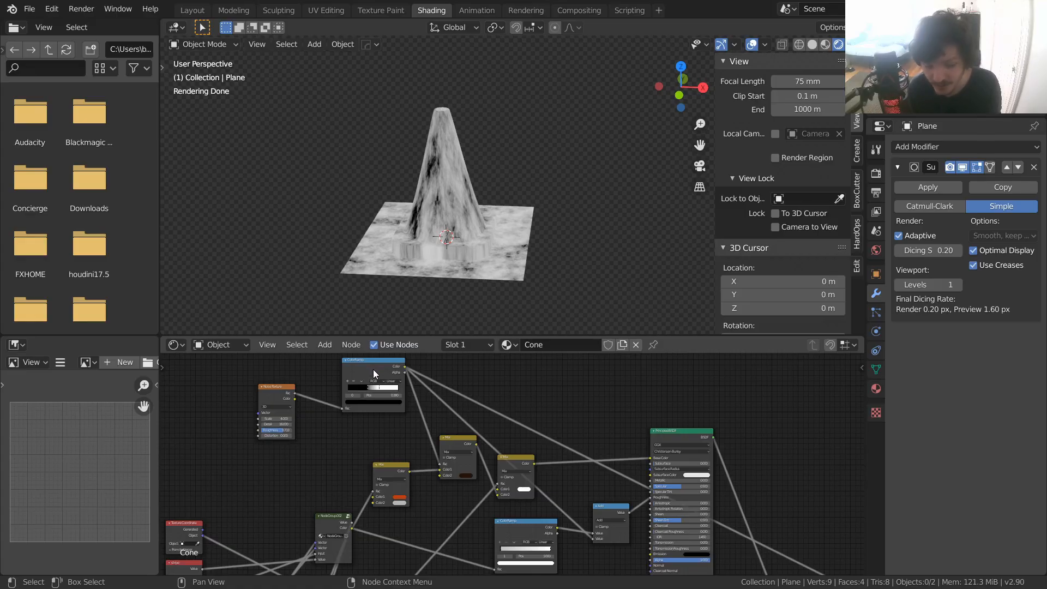
pyautogui.moveTo(811, 474); pyautogui.dragTo(637, 572, button='middle')
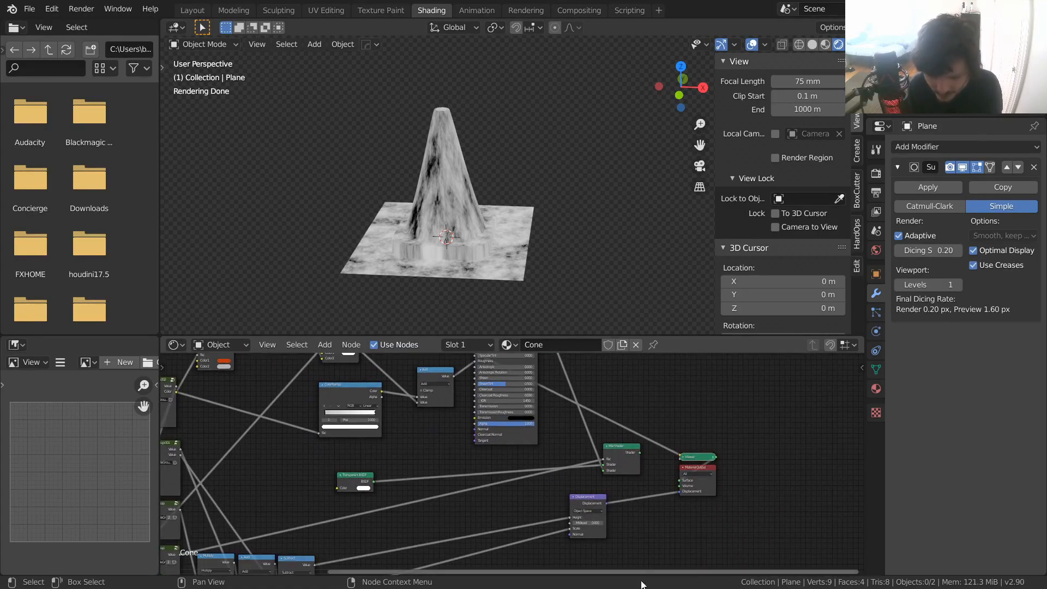
pyautogui.keyDown('ctrl'); pyautogui.keyDown('shift'); pyautogui.click(619, 445); pyautogui.keyUp('shift'); pyautogui.keyUp('ctrl')
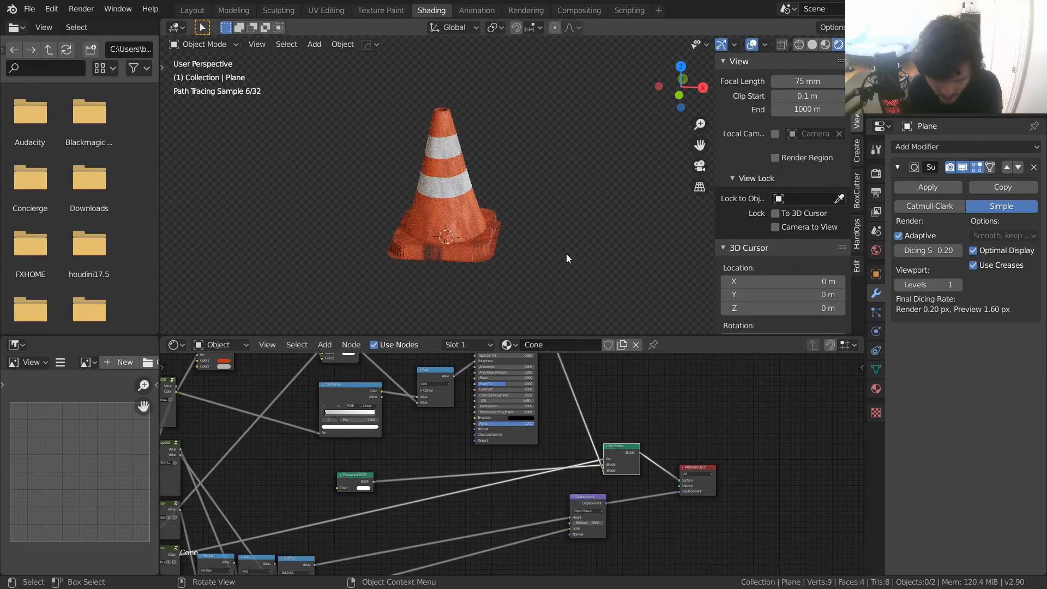
# - Check the roughness change on the cone's stripes and base up close, and save the file
pyautogui.scroll(3, 494, 217)
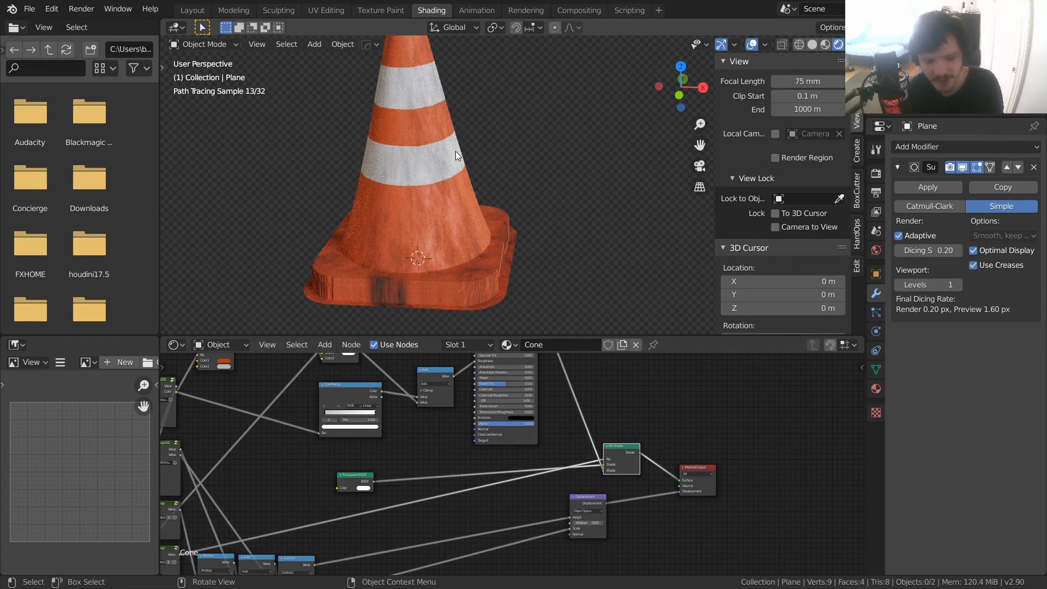
pyautogui.moveTo(462, 194); pyautogui.dragTo(437, 181, button='middle')
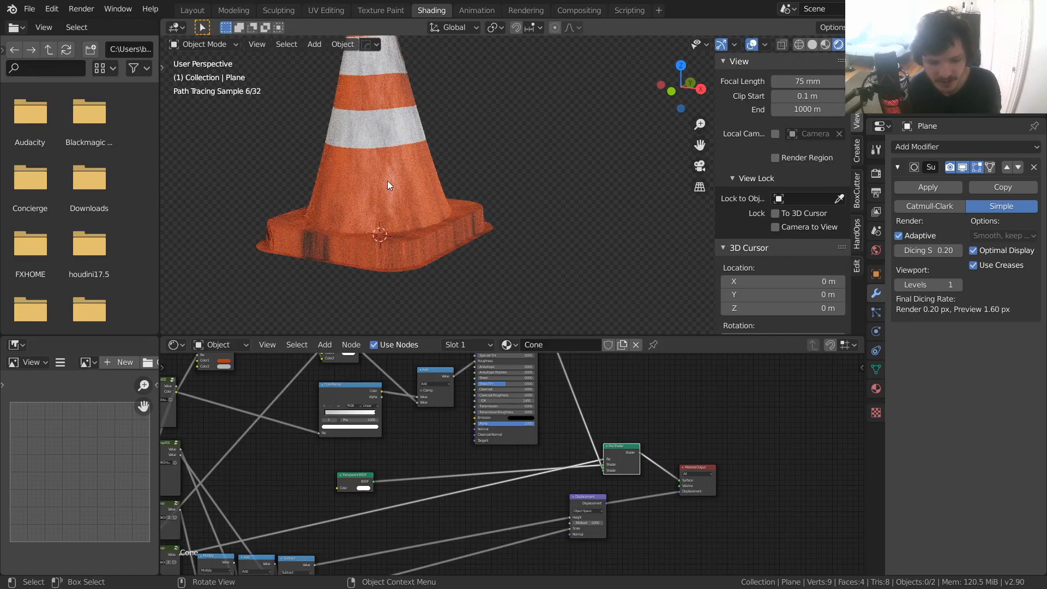
pyautogui.scroll(-3, 480, 155)
pyautogui.hotkey('ctrl', 's')
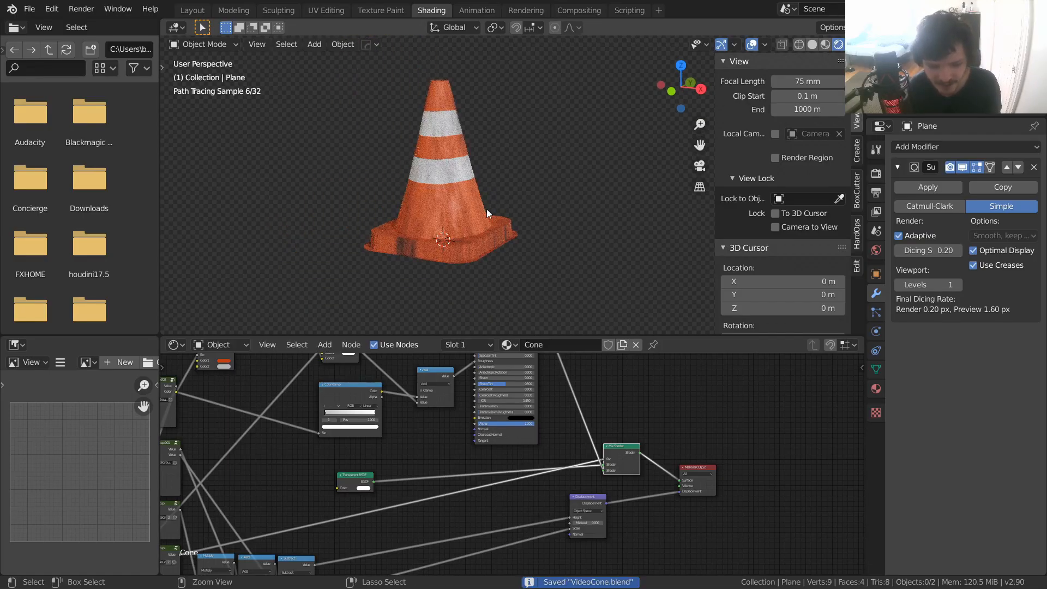
# - Examine the dirt on the cone's base, stripes and top rim alongside the dirt nodes
pyautogui.moveTo(453, 231); pyautogui.dragTo(485, 256, button='middle')
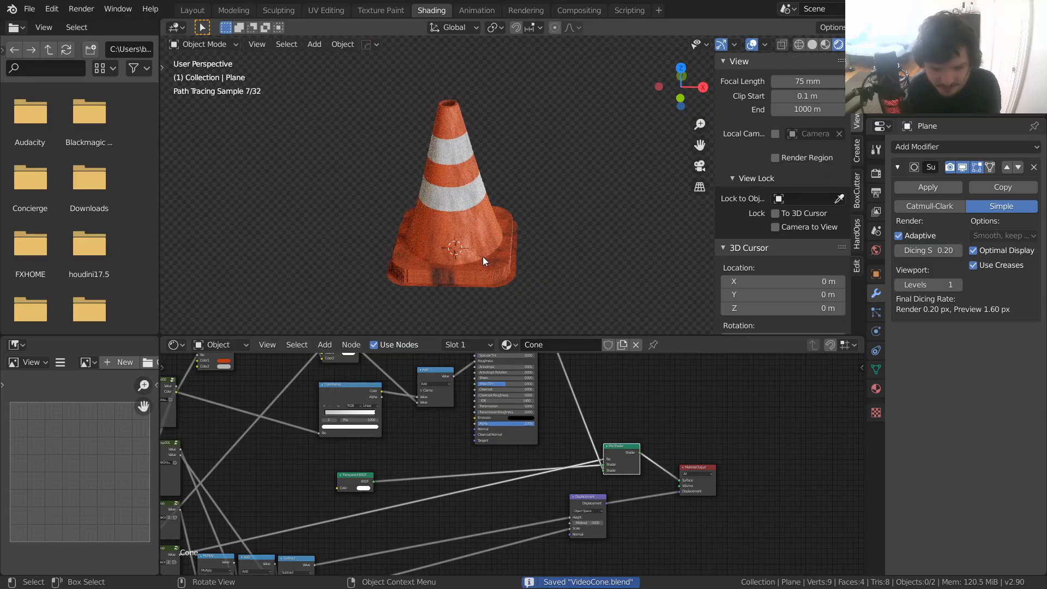
pyautogui.moveTo(297, 385); pyautogui.dragTo(517, 435, button='middle')
pyautogui.moveTo(528, 381); pyautogui.dragTo(473, 457, button='middle')
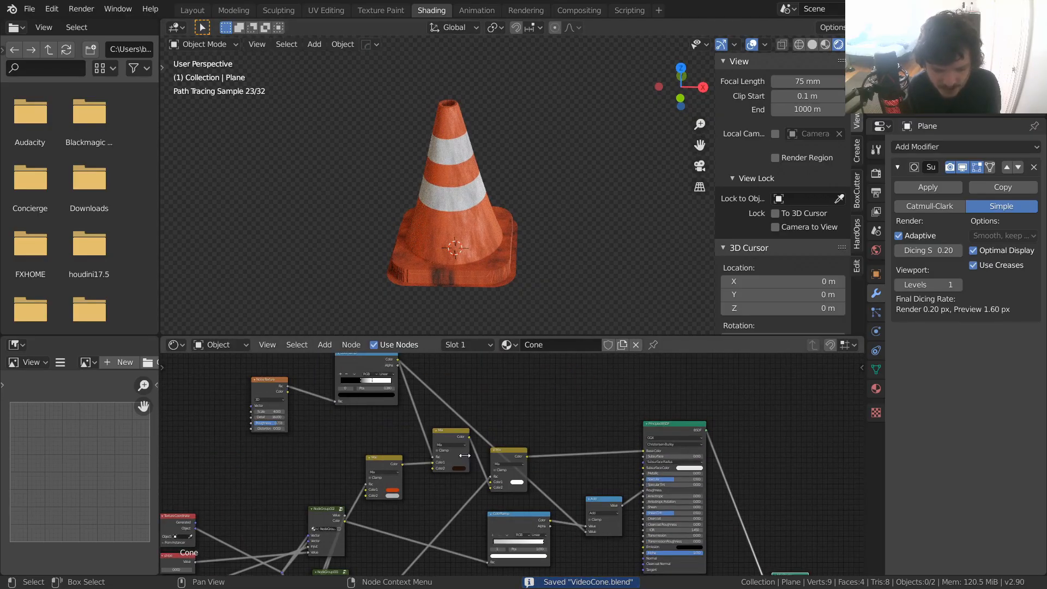
pyautogui.moveTo(244, 435); pyautogui.dragTo(357, 445, button='middle')
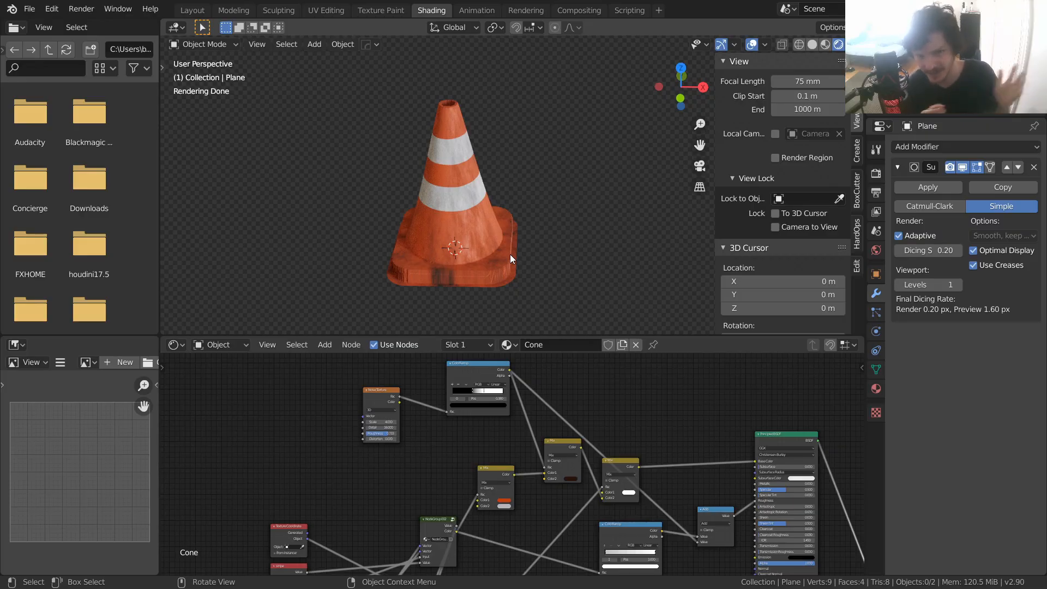
pyautogui.moveTo(407, 432); pyautogui.dragTo(434, 490, button='middle')
pyautogui.scroll(3, 465, 223)
pyautogui.keyDown('shift'); pyautogui.moveTo(472, 206); pyautogui.dragTo(525, 114, button='middle'); pyautogui.keyUp('shift')
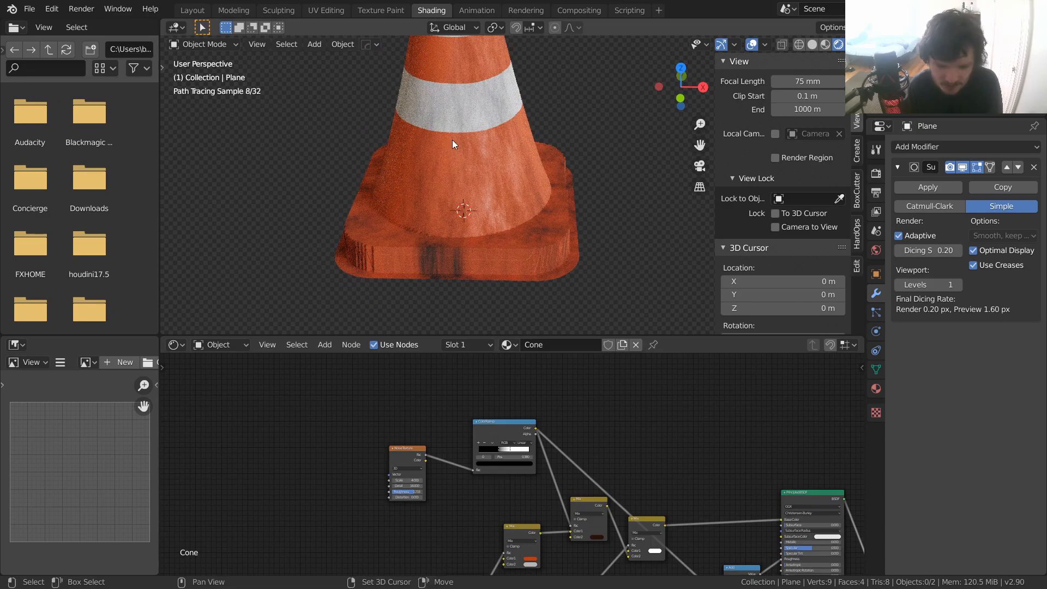
pyautogui.keyDown('shift'); pyautogui.moveTo(449, 119); pyautogui.dragTo(462, 248, button='middle'); pyautogui.keyUp('shift')
pyautogui.scroll(4, 431, 182)
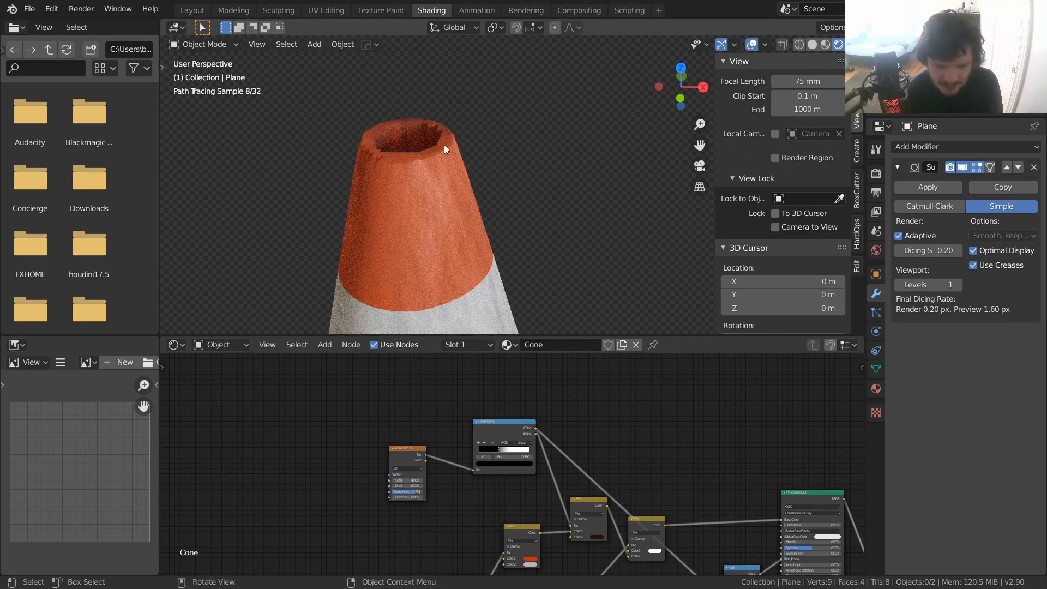
pyautogui.scroll(-7, 422, 144)
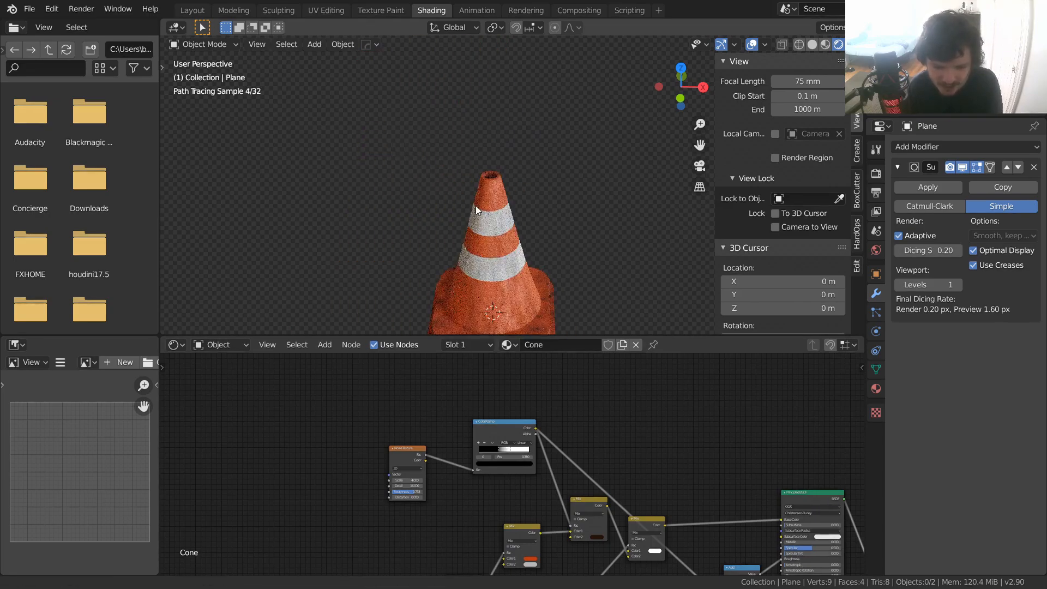
pyautogui.keyDown('shift'); pyautogui.moveTo(487, 235); pyautogui.dragTo(412, 92, button='middle'); pyautogui.keyUp('shift')
pyautogui.keyDown('shift'); pyautogui.moveTo(454, 167); pyautogui.dragTo(481, 214, button='middle'); pyautogui.keyUp('shift')
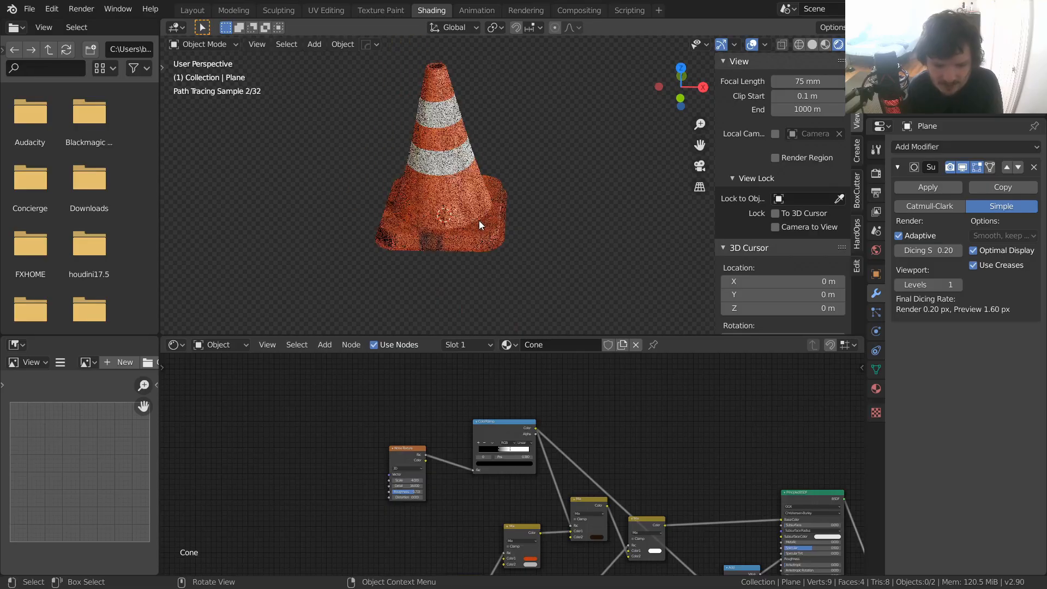
# - Add a Geometry node above the dirt Noise Texture and save the file
pyautogui.hotkey('shift', 'a')
pyautogui.write('ge')
pyautogui.press('Return')
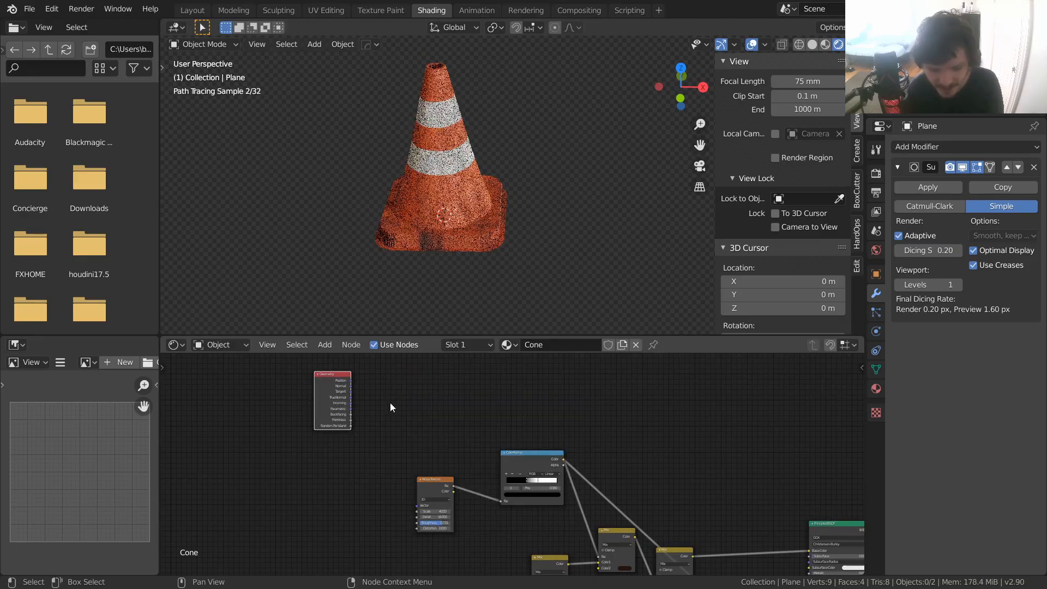
pyautogui.hotkey('ctrl', 's')
# - Cycle the Geometry node's preview through to its Pointiness output on the cone, and delete the node
pyautogui.moveTo(346, 403); pyautogui.dragTo(427, 453, button='middle')
pyautogui.scroll(5, 377, 424)
pyautogui.keyDown('ctrl'); pyautogui.keyDown('shift'); pyautogui.click(319, 401); pyautogui.keyUp('shift'); pyautogui.keyUp('ctrl')
pyautogui.keyDown('ctrl'); pyautogui.keyDown('shift'); pyautogui.click(319, 402); pyautogui.keyUp('shift'); pyautogui.keyUp('ctrl')
pyautogui.keyDown('ctrl'); pyautogui.keyDown('shift'); pyautogui.click(319, 402); pyautogui.keyUp('shift'); pyautogui.keyUp('ctrl')
pyautogui.keyDown('ctrl'); pyautogui.keyDown('shift'); pyautogui.click(319, 402); pyautogui.keyUp('shift'); pyautogui.keyUp('ctrl')
pyautogui.keyDown('ctrl'); pyautogui.keyDown('shift'); pyautogui.click(319, 401); pyautogui.keyUp('shift'); pyautogui.keyUp('ctrl')
pyautogui.keyDown('ctrl'); pyautogui.keyDown('shift'); pyautogui.click(319, 402); pyautogui.keyUp('shift'); pyautogui.keyUp('ctrl')
pyautogui.keyDown('ctrl'); pyautogui.keyDown('shift'); pyautogui.click(319, 401); pyautogui.keyUp('shift'); pyautogui.keyUp('ctrl')
pyautogui.keyDown('ctrl'); pyautogui.keyDown('shift'); pyautogui.click(319, 402); pyautogui.keyUp('shift'); pyautogui.keyUp('ctrl')
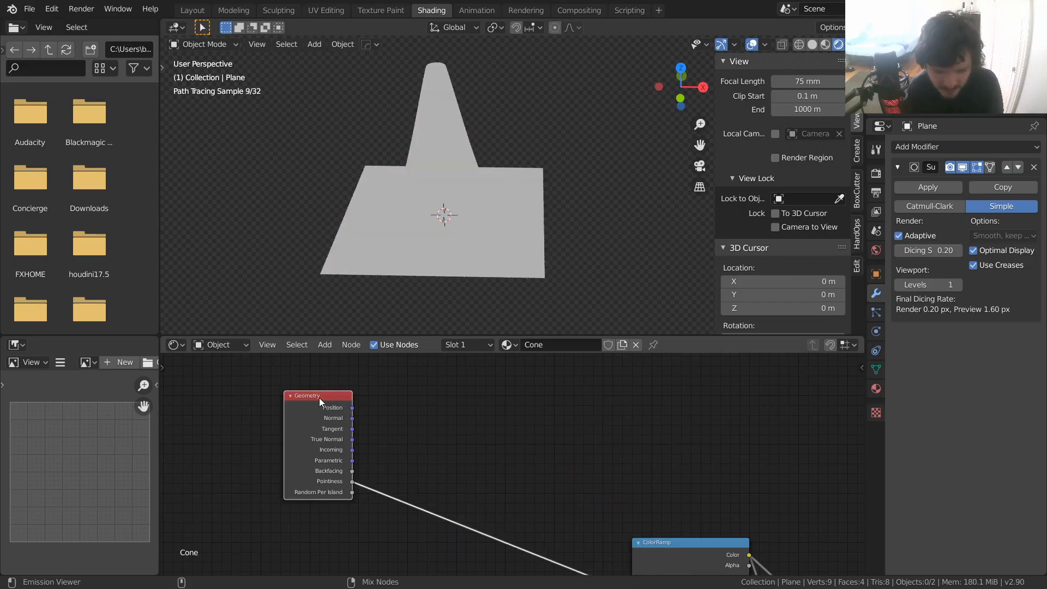
pyautogui.moveTo(499, 235); pyautogui.dragTo(502, 232, button='middle')
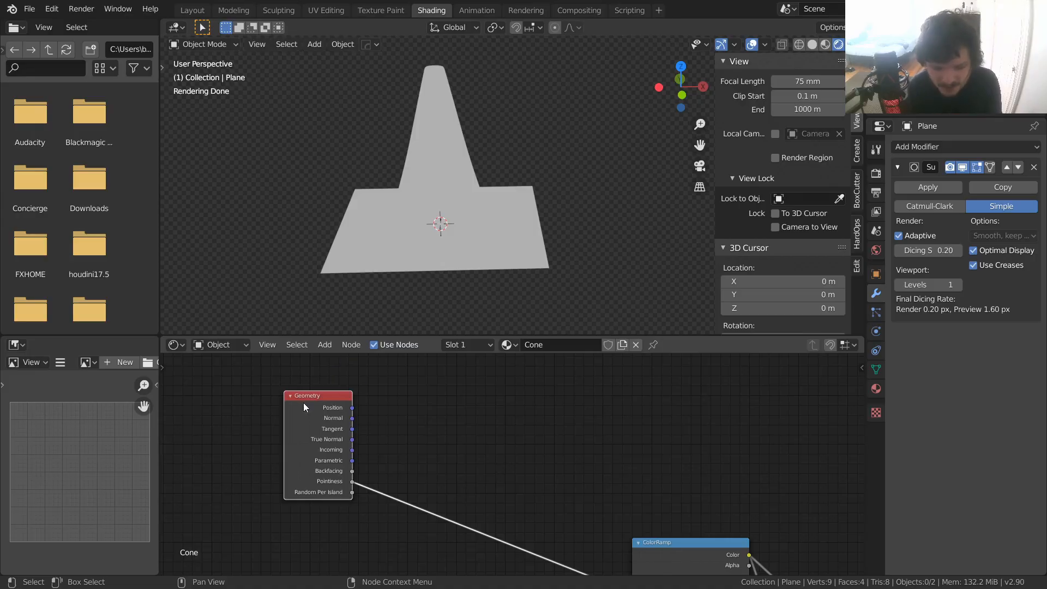
pyautogui.press('x')
# - Add an Ambient Occlusion node above the dirt Noise Texture and save the file
pyautogui.moveTo(509, 414); pyautogui.dragTo(377, 383, button='middle')
pyautogui.hotkey('shift', 'a')
pyautogui.click(377, 382)
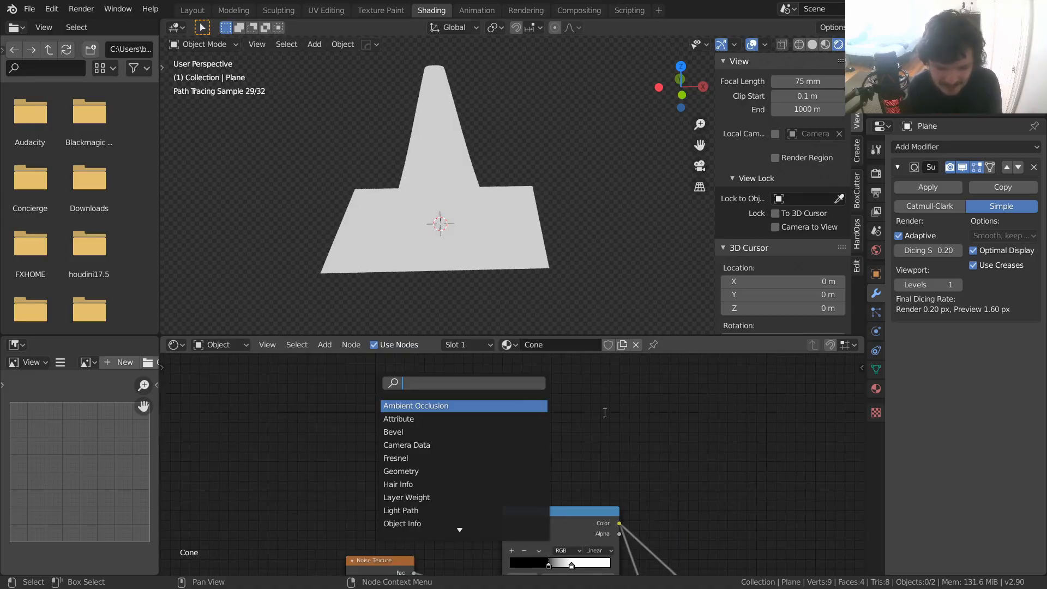
pyautogui.write('ambi')
pyautogui.press('Return')
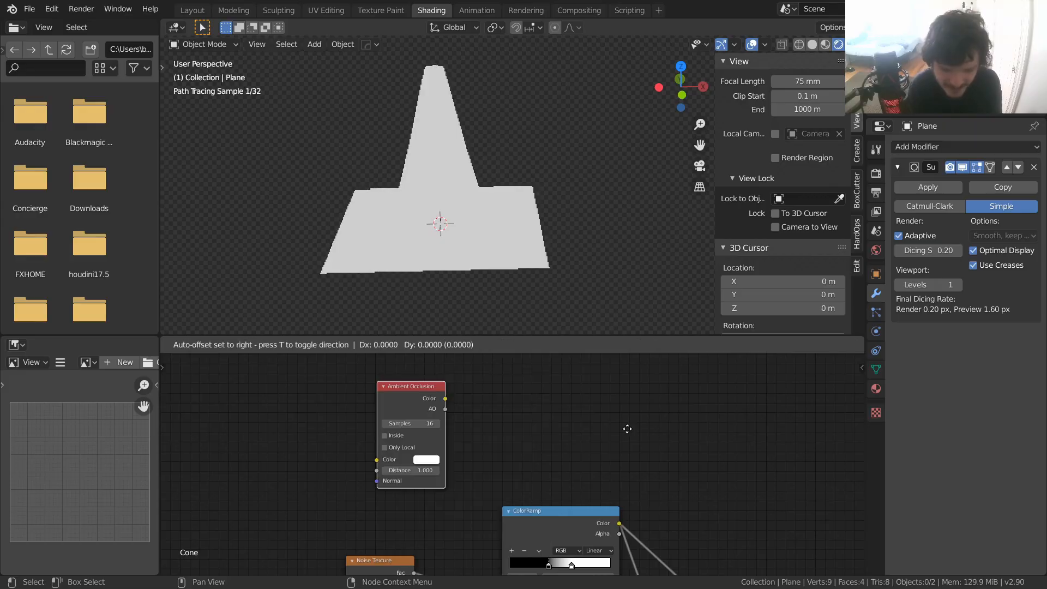
pyautogui.click(627, 429)
pyautogui.hotkey('ctrl', 's')
pyautogui.scroll(-5, 613, 429)
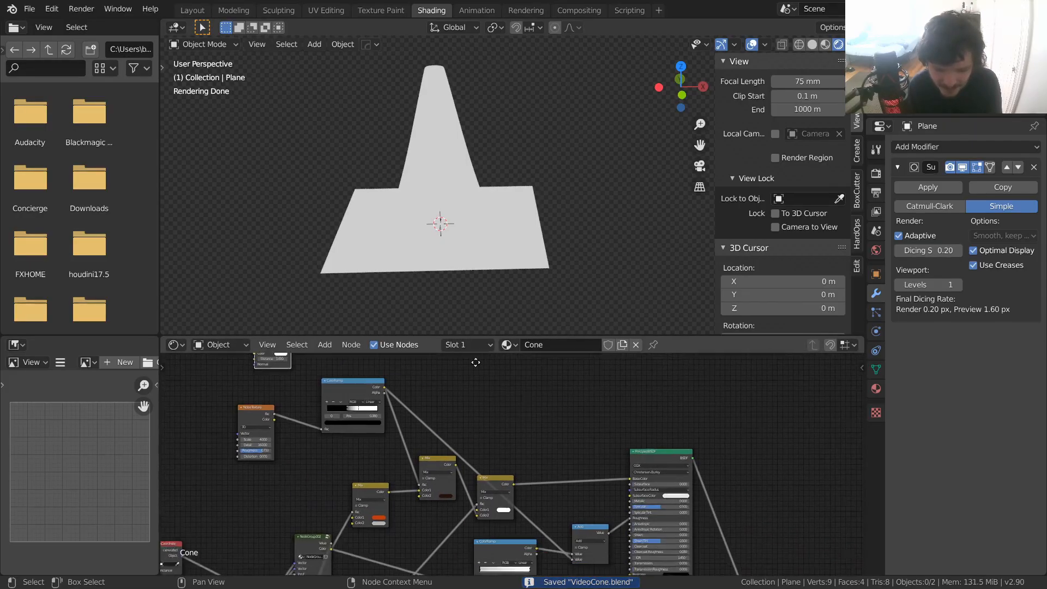
# - Preview the Mix Shader's full material on the cone and return to the dirt nodes
pyautogui.moveTo(610, 427); pyautogui.dragTo(548, 341, button='middle')
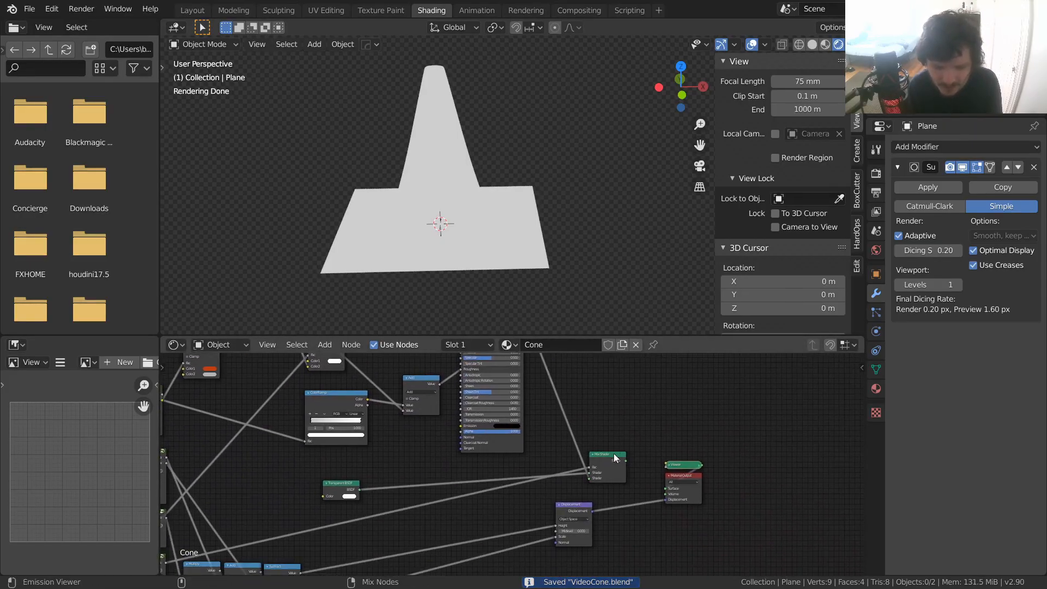
pyautogui.keyDown('ctrl'); pyautogui.keyDown('shift'); pyautogui.click(616, 453); pyautogui.keyUp('shift'); pyautogui.keyUp('ctrl')
pyautogui.moveTo(450, 397); pyautogui.dragTo(683, 534, button='middle')
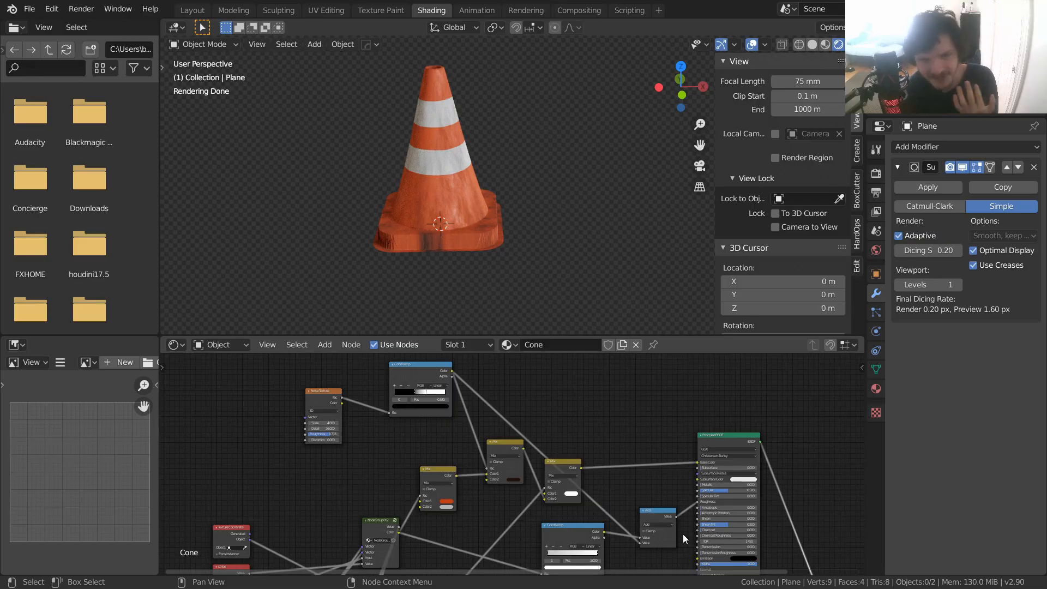
pyautogui.moveTo(456, 423); pyautogui.dragTo(561, 463, button='middle')
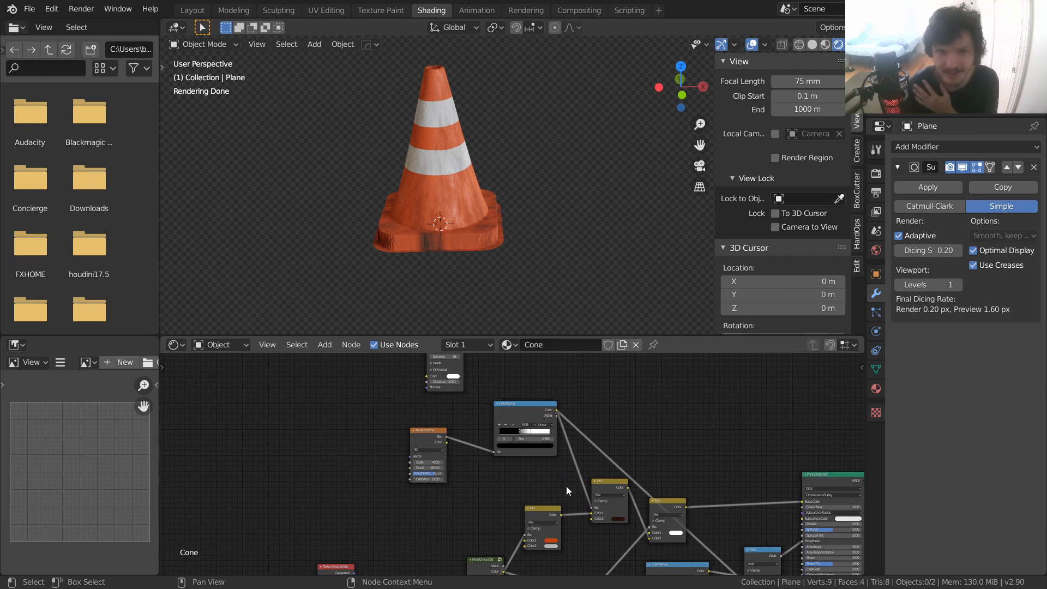
# - Save the file and preview the Ambient Occlusion node's Color output, examining the shading around the cone's base
pyautogui.scroll(4, 515, 463)
pyautogui.moveTo(503, 401); pyautogui.dragTo(489, 457, button='middle')
pyautogui.hotkey('ctrl', 's')
pyautogui.moveTo(448, 425); pyautogui.dragTo(481, 495, button='middle')
pyautogui.scroll(3, 453, 430)
pyautogui.keyDown('ctrl'); pyautogui.keyDown('shift'); pyautogui.click(429, 406); pyautogui.keyUp('shift'); pyautogui.keyUp('ctrl')
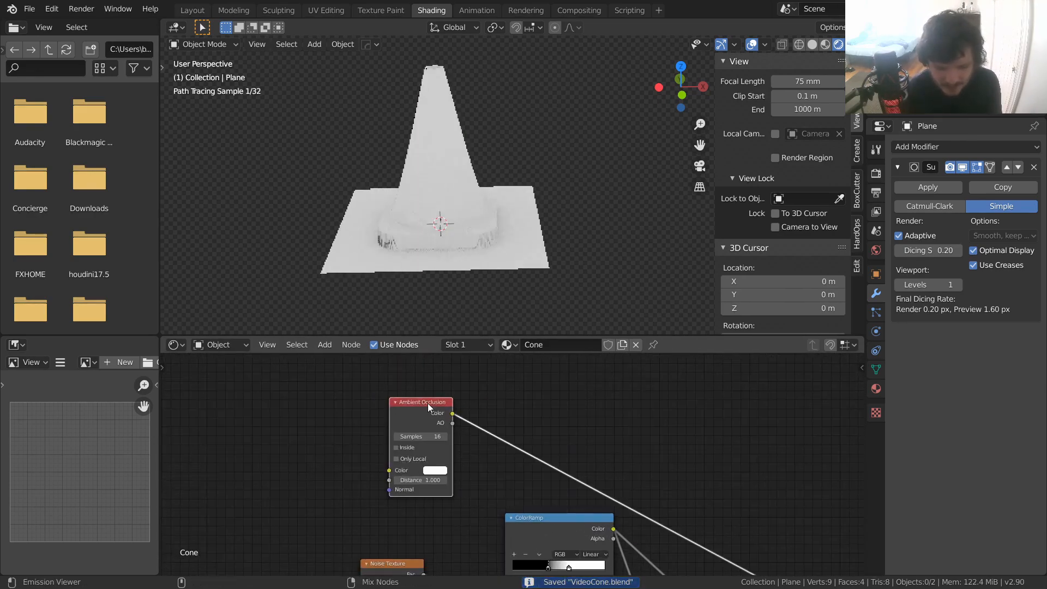
pyautogui.scroll(2, 434, 207)
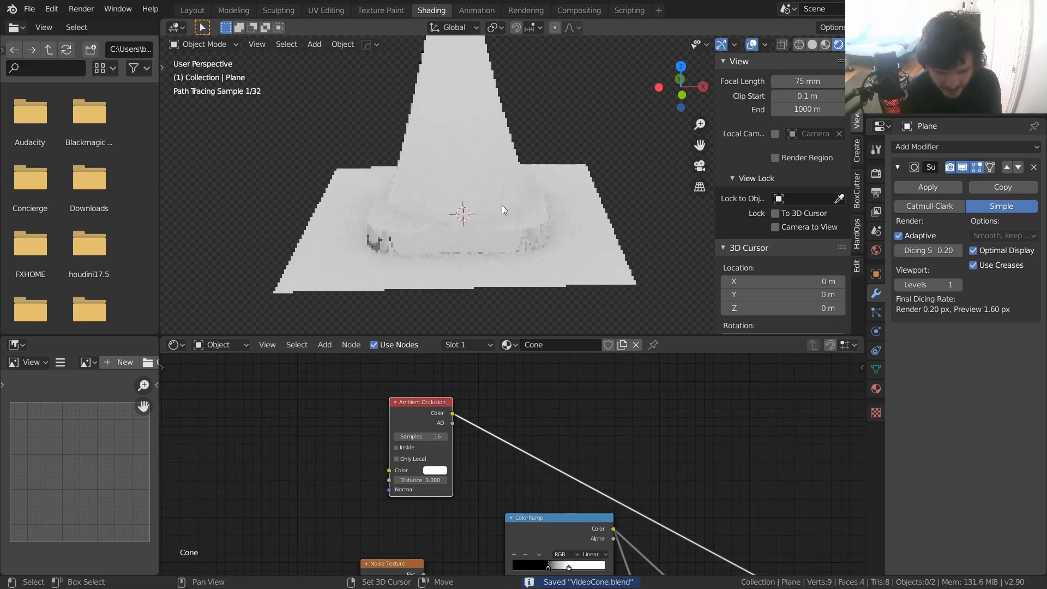
pyautogui.scroll(5, 483, 218)
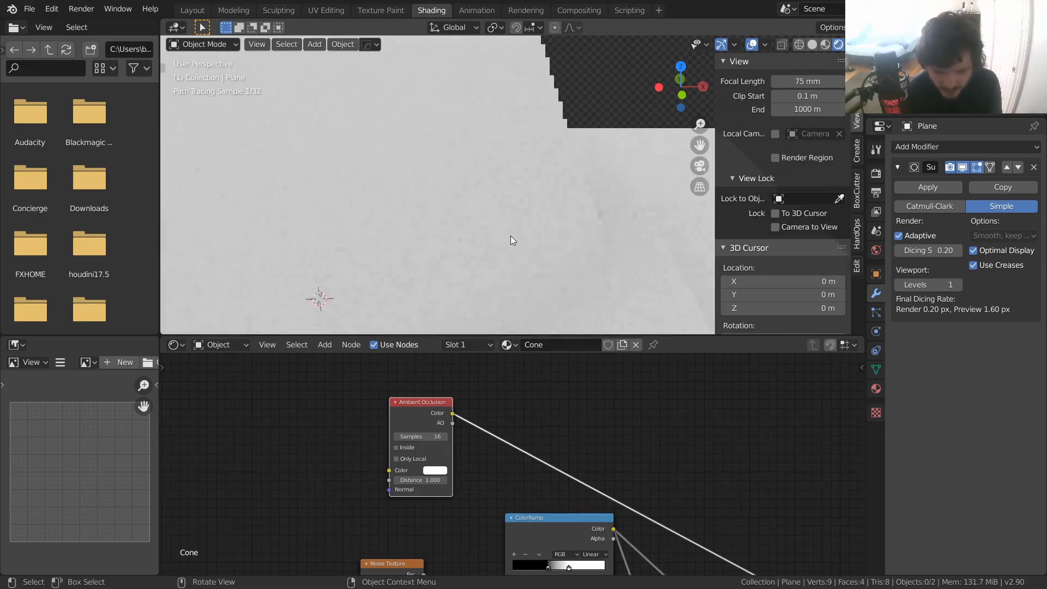
pyautogui.scroll(-1, 570, 240)
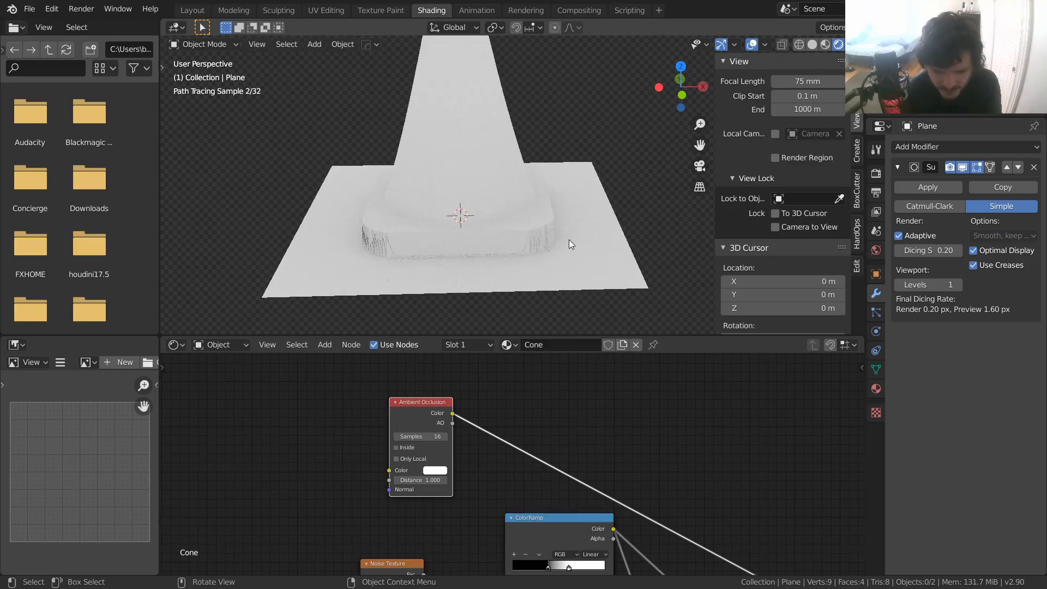
pyautogui.scroll(3, 534, 248)
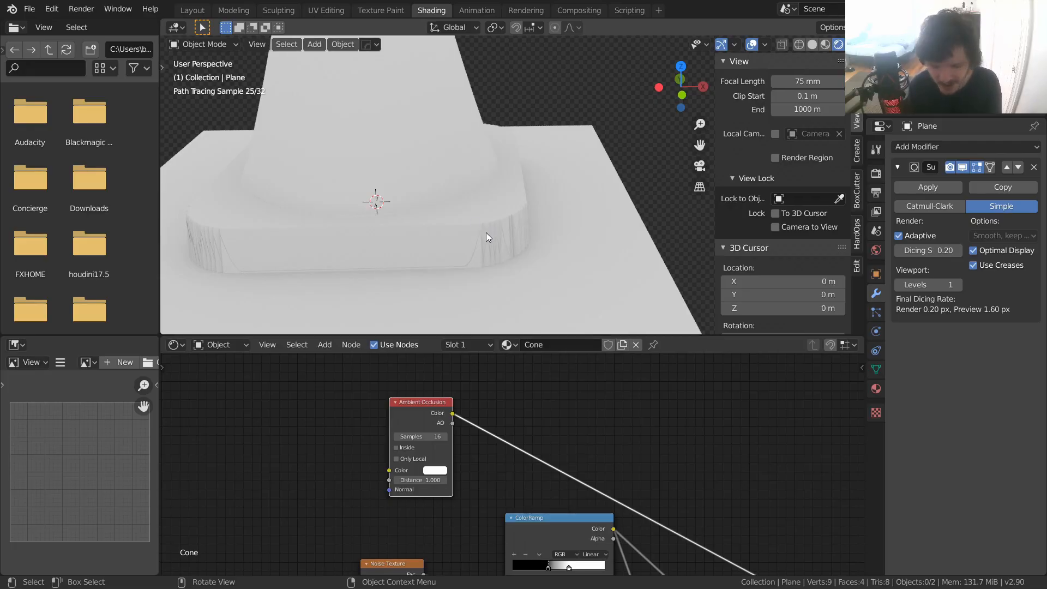
pyautogui.scroll(-6, 485, 235)
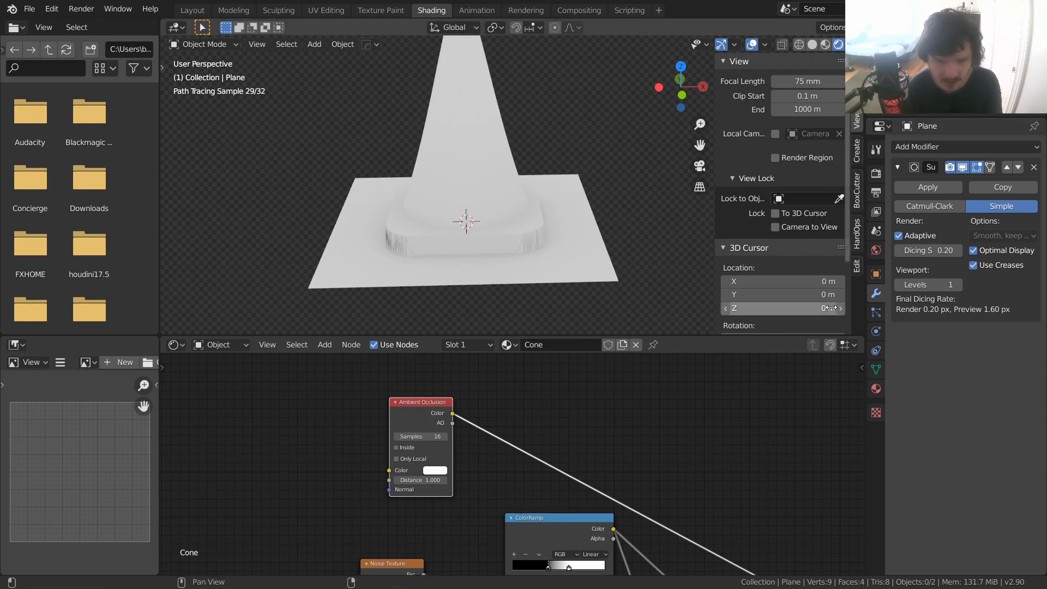
# - Nudge the Ambient Occlusion node up and insert a Math node on its Color output link
pyautogui.scroll(2, 511, 397)
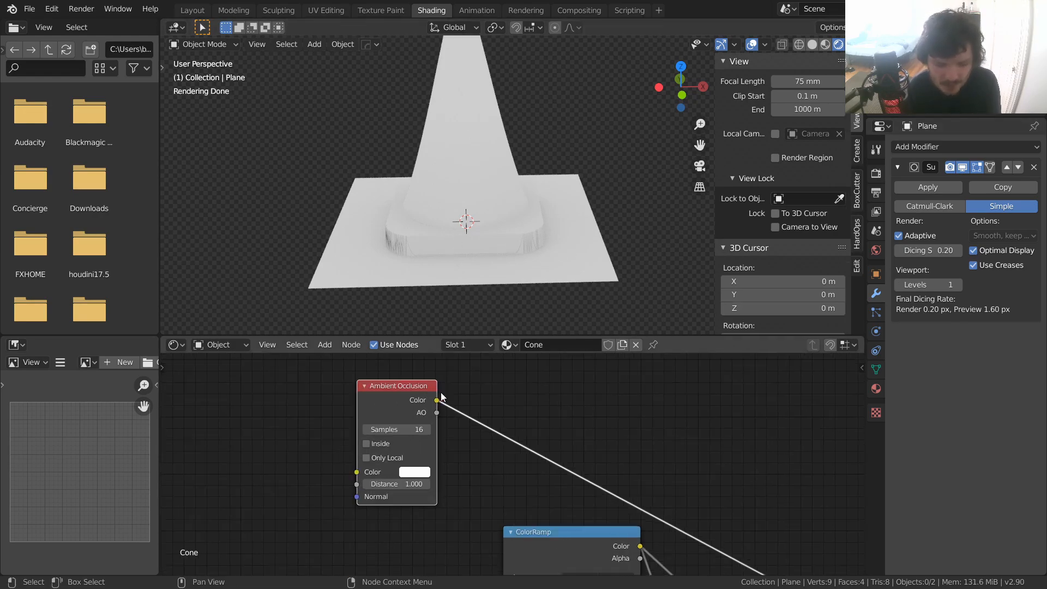
pyautogui.moveTo(393, 384); pyautogui.dragTo(399, 373)
pyautogui.moveTo(529, 378); pyautogui.dragTo(465, 390, button='middle')
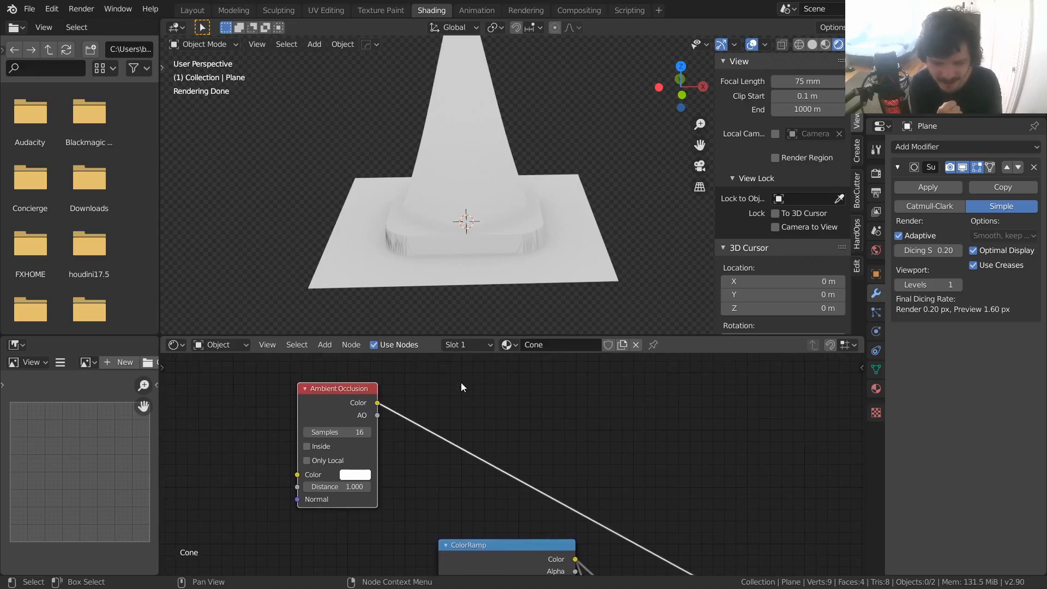
pyautogui.hotkey('shift', 'a')
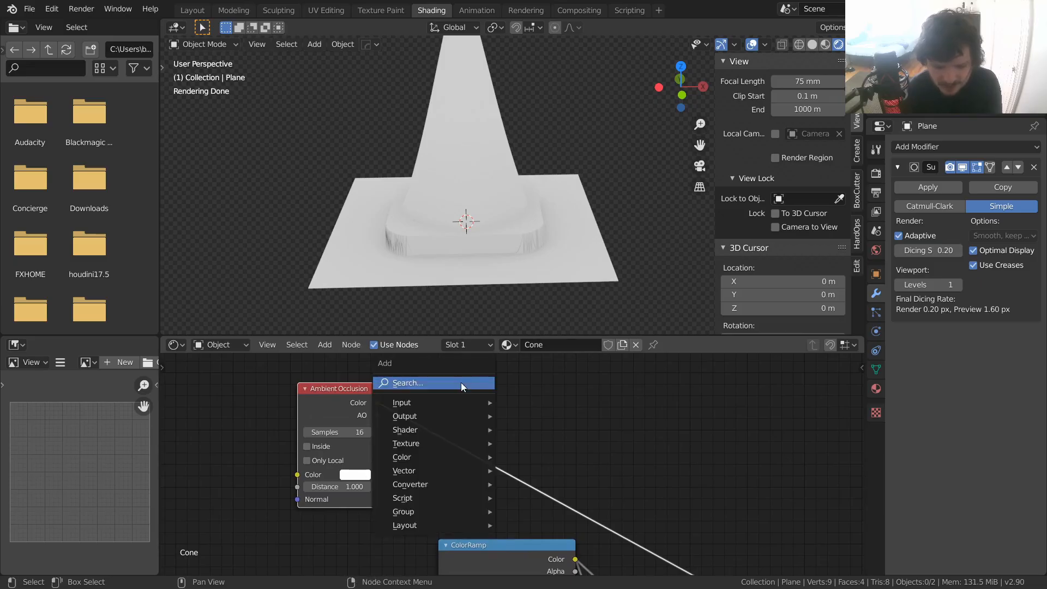
pyautogui.write('math')
pyautogui.press('Return')
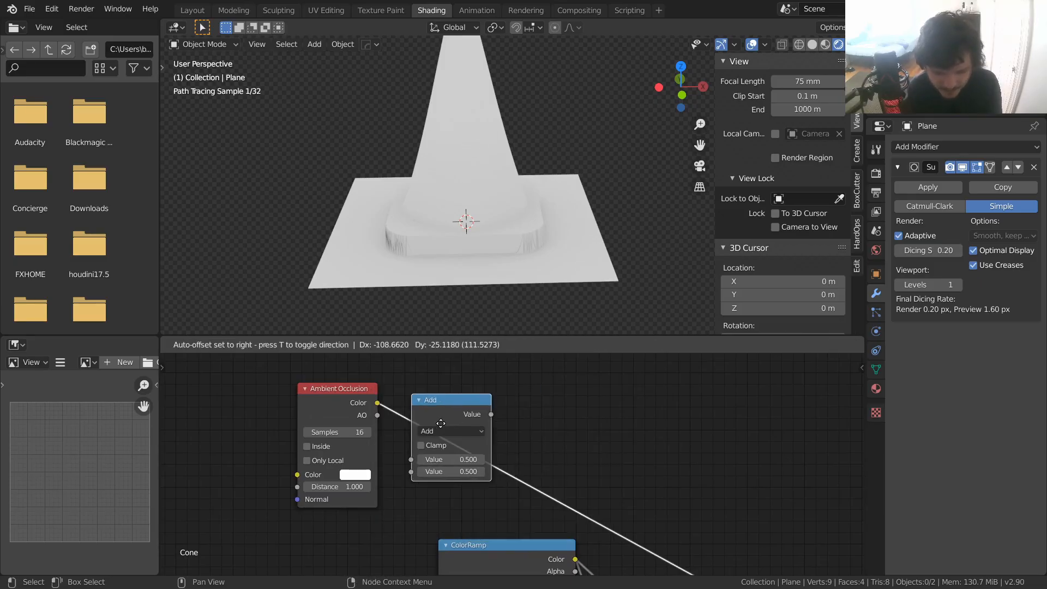
pyautogui.click(440, 423)
# - Set the Math node after the Ambient Occlusion node to Multiply with a value of 5
pyautogui.click(453, 427)
pyautogui.click(445, 312)
pyautogui.click(463, 471)
pyautogui.write('5')
pyautogui.press('Return')
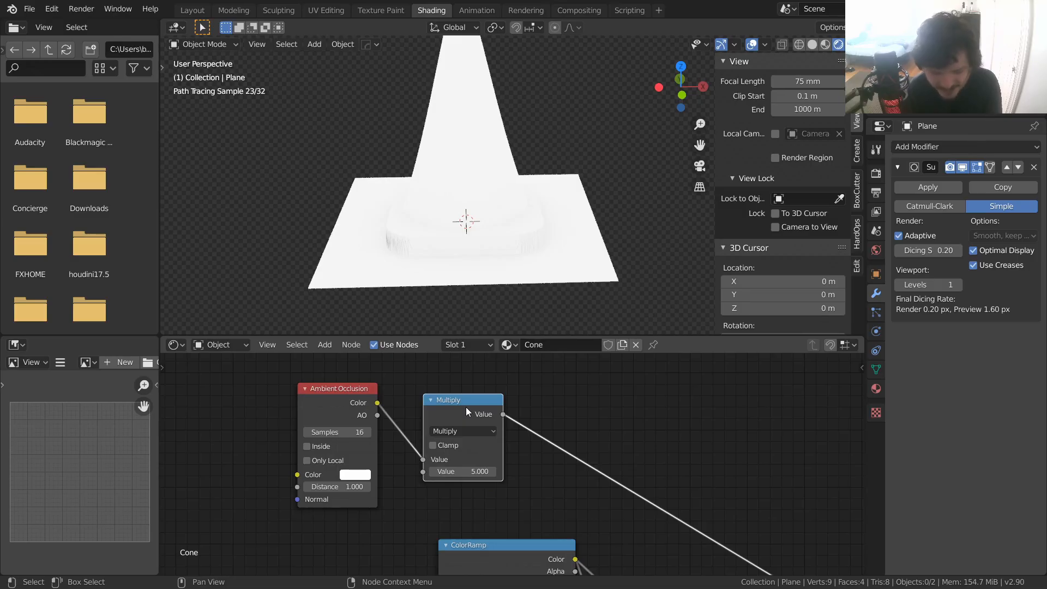
# - Replace the Multiply node after Ambient Occlusion with a new Math node on the Color link, set to Power
pyautogui.hotkey('ctrl', 'x')
pyautogui.hotkey('shift', 'a')
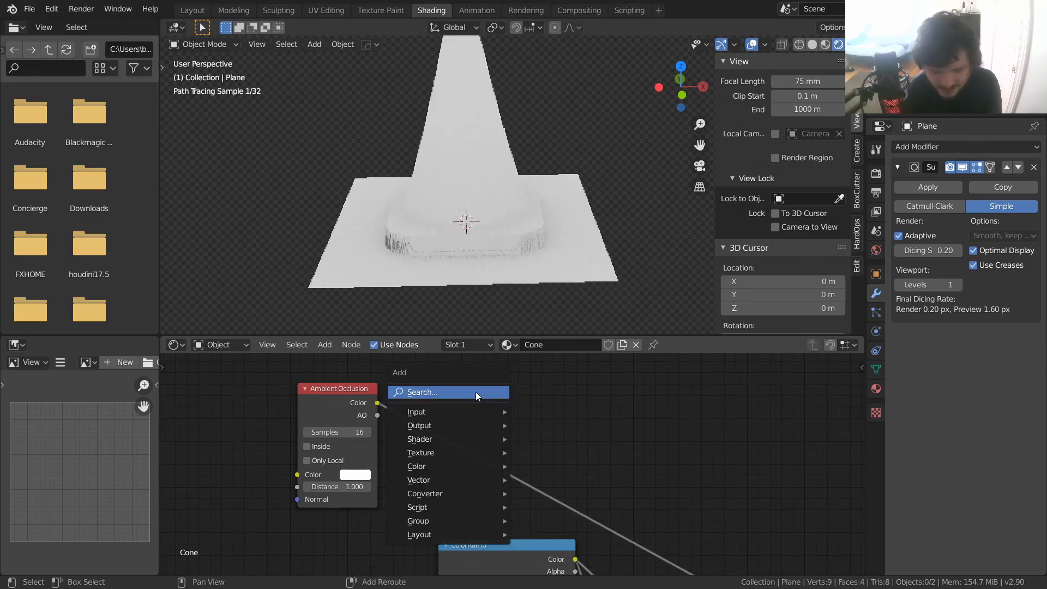
pyautogui.click(476, 392)
pyautogui.write('math')
pyautogui.press('Return')
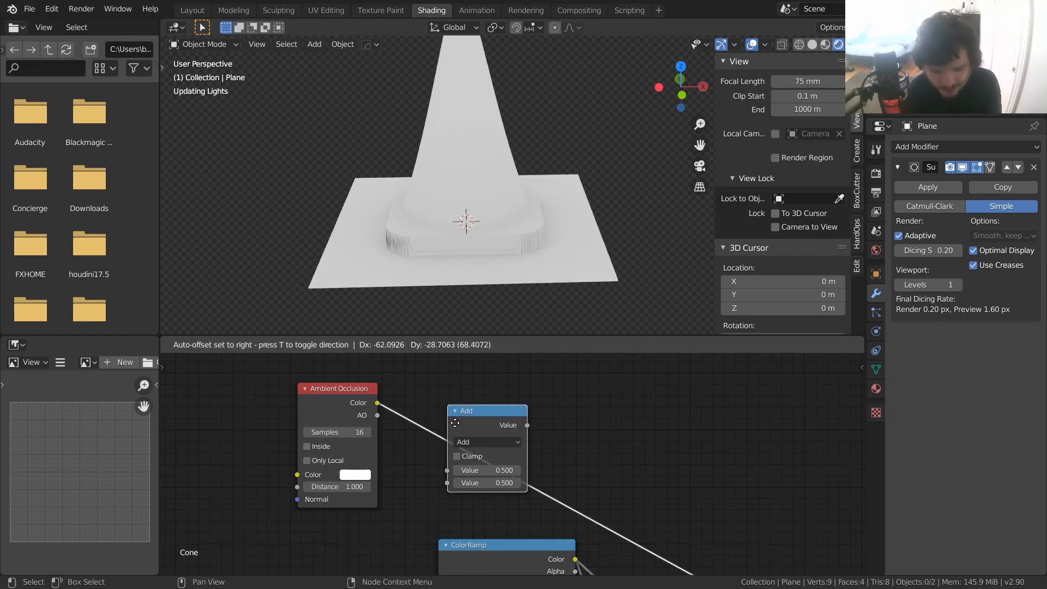
pyautogui.click(476, 439)
pyautogui.click(477, 440)
pyautogui.press('p')
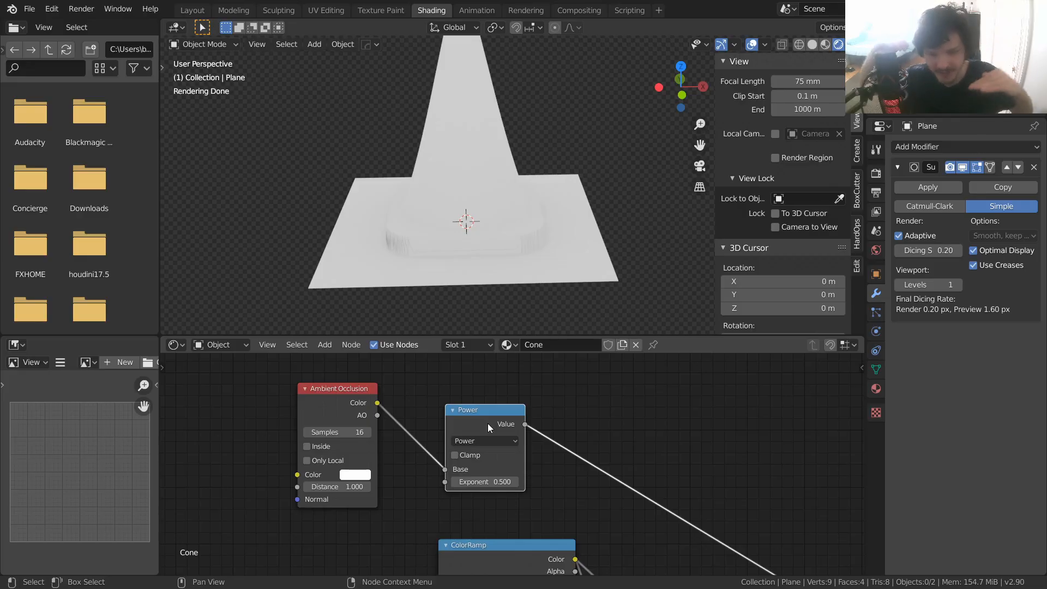
# - Try exponents of 2 and 3 on the Power node
pyautogui.moveTo(461, 482); pyautogui.dragTo(475, 482)
pyautogui.moveTo(591, 474); pyautogui.dragTo(565, 484, button='middle')
pyautogui.scroll(-1, 440, 129)
pyautogui.moveTo(474, 490); pyautogui.dragTo(557, 490)
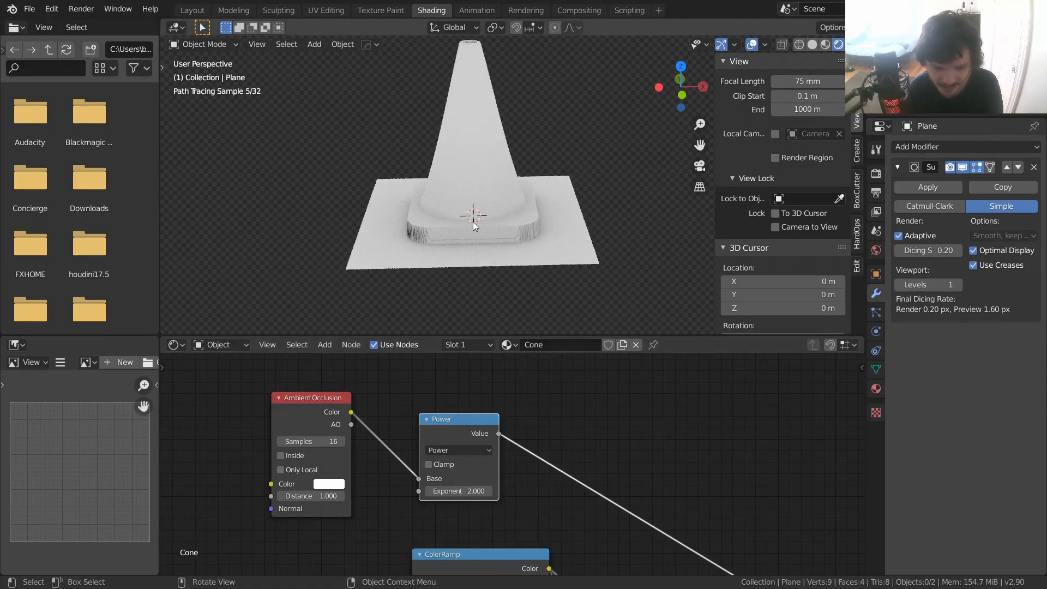
pyautogui.click(480, 492)
pyautogui.write('2.03')
pyautogui.press('Return')
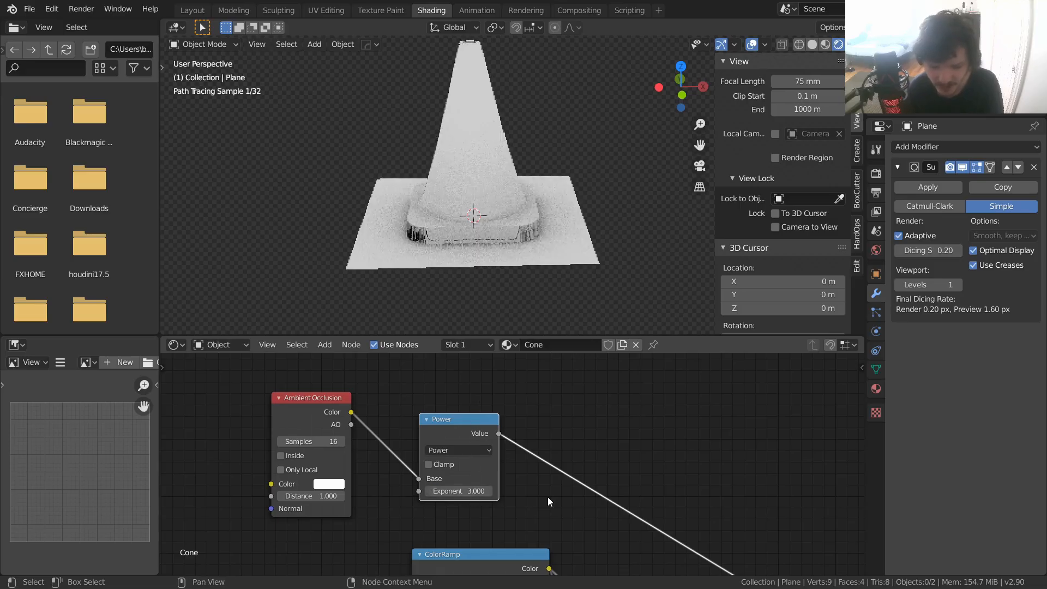
# - Raise the Power node's exponent to 4 and finally to 5
pyautogui.click(478, 492)
pyautogui.write('4')
pyautogui.press('Return')
pyautogui.click(476, 490)
pyautogui.write('5')
pyautogui.press('Return')
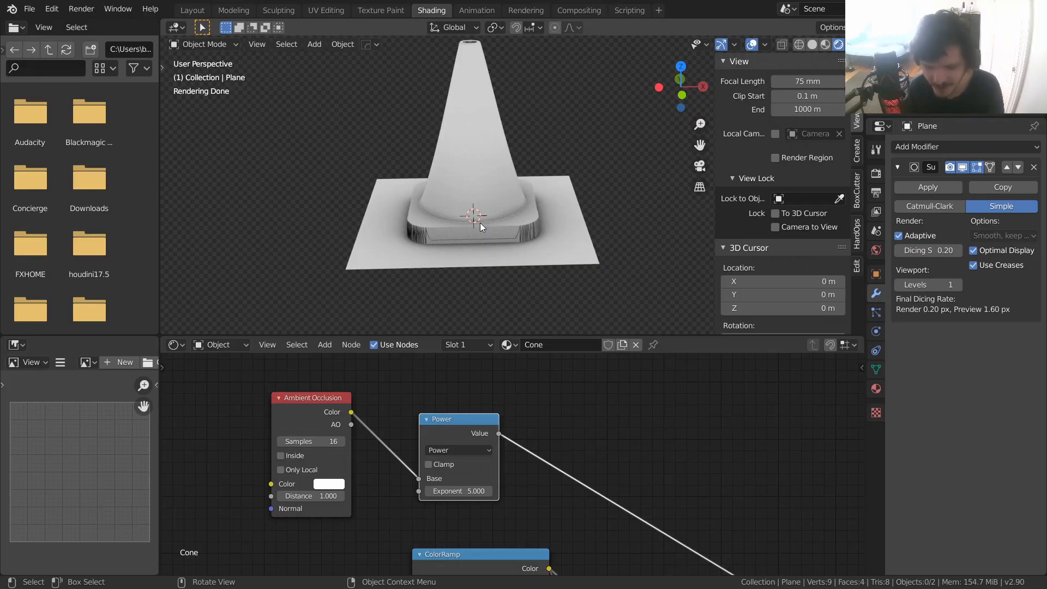
# - Inspect the ambient occlusion shading in the cone's upper opening and around its base, and save the file
pyautogui.moveTo(491, 143)
pyautogui.mouseDown(button='middle')
pyautogui.moveTo(472, 128)
pyautogui.moveTo(480, 233)
pyautogui.moveTo(475, 188)
pyautogui.moveTo(403, 201)
pyautogui.mouseUp(button='middle')
pyautogui.scroll(1, 490, 143)
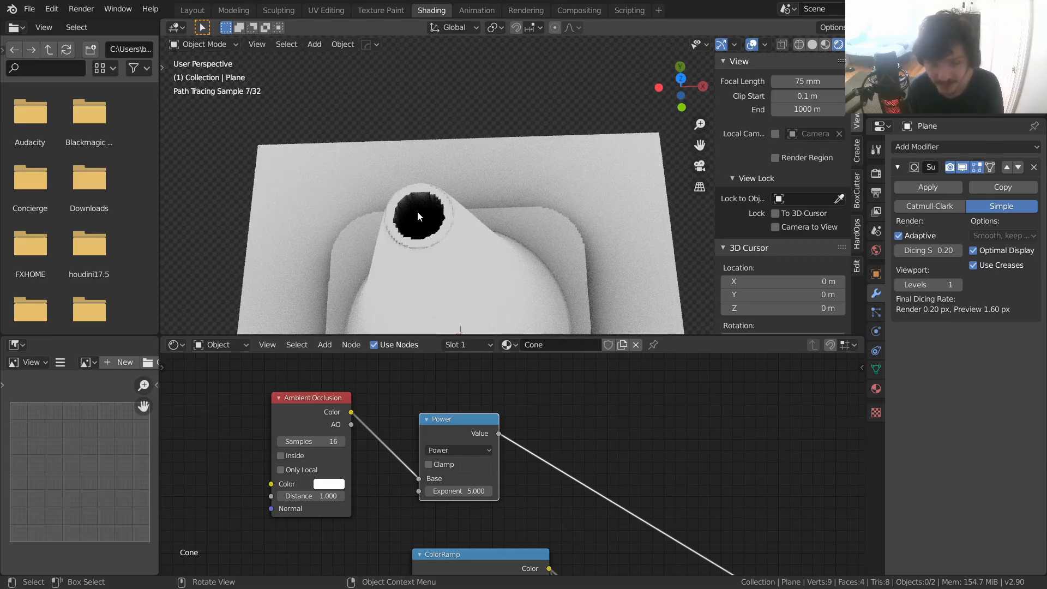
pyautogui.scroll(-5, 436, 212)
pyautogui.keyDown('shift'); pyautogui.moveTo(477, 251); pyautogui.dragTo(482, 196, button='middle'); pyautogui.keyUp('shift')
pyautogui.scroll(5, 437, 205)
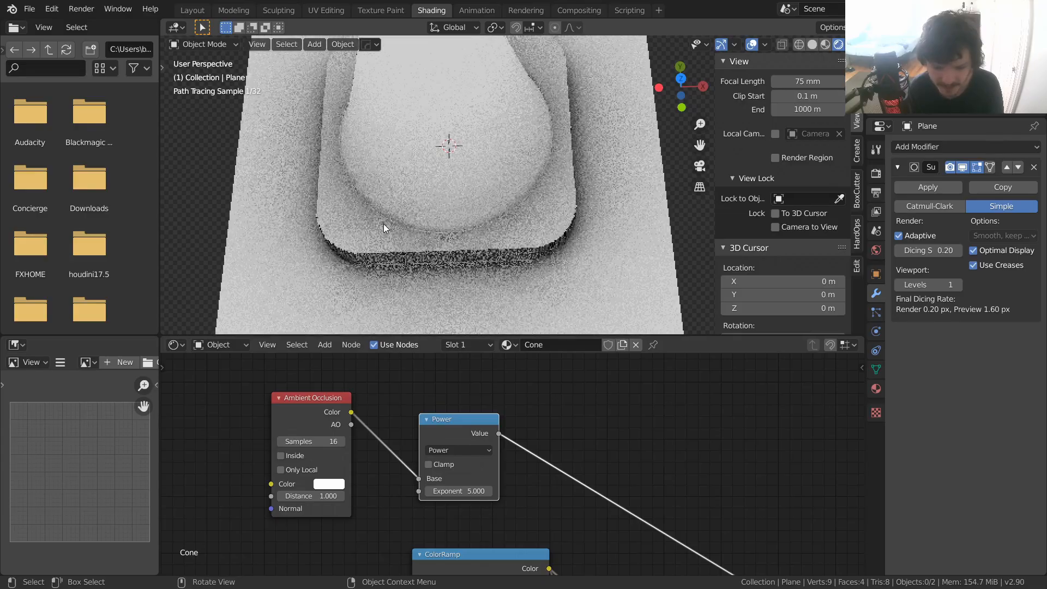
pyautogui.moveTo(529, 155); pyautogui.dragTo(506, 136, button='middle')
pyautogui.scroll(-4, 499, 131)
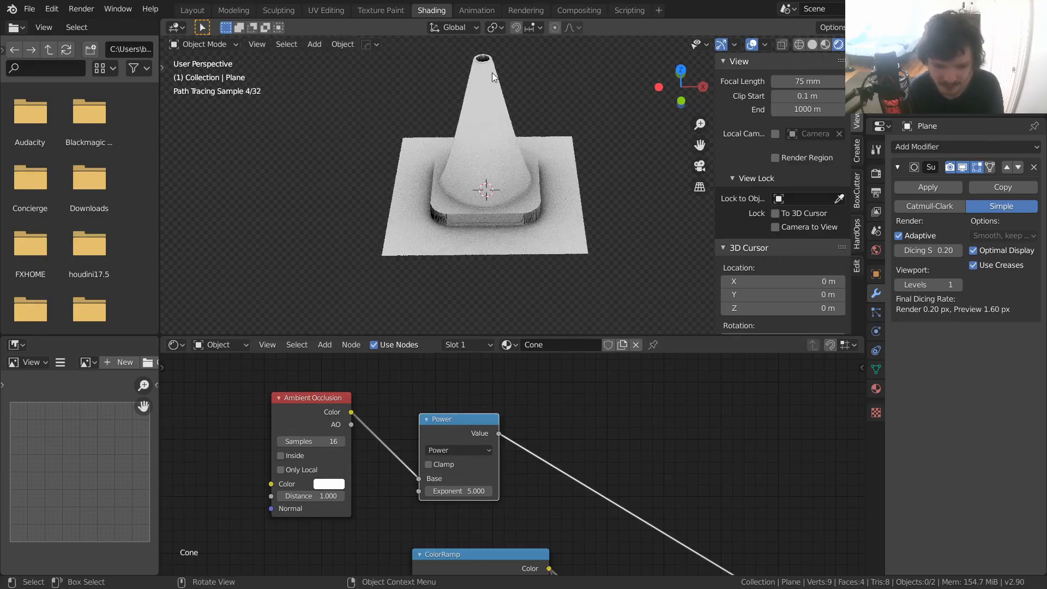
pyautogui.hotkey('ctrl', 's')
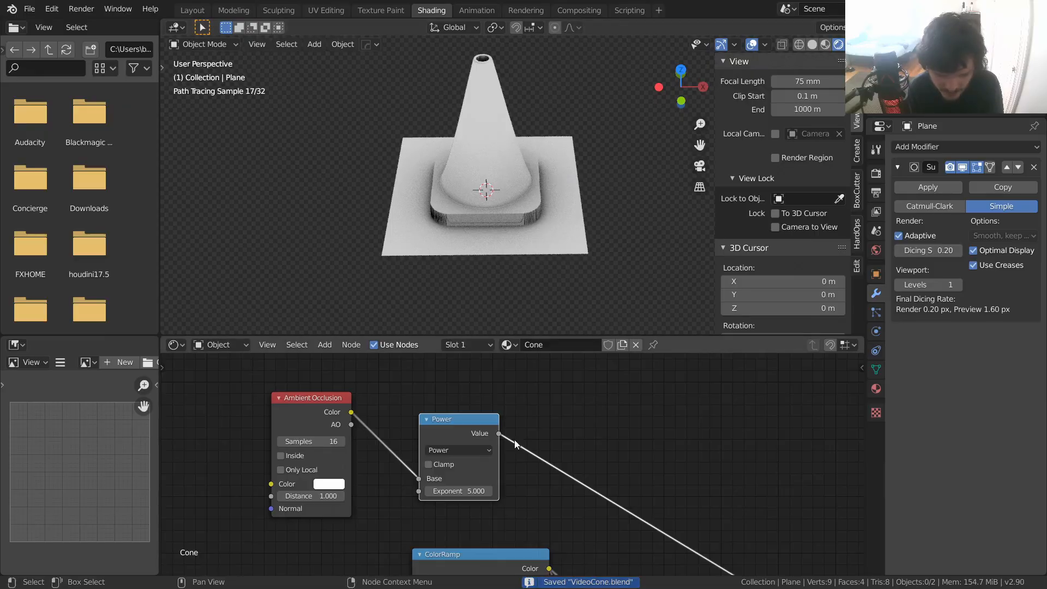
# - Reposition the Power node next to the Ambient Occlusion node above the ColorRamp and save the file
pyautogui.scroll(-5, 524, 461)
pyautogui.moveTo(564, 467); pyautogui.dragTo(512, 384, button='middle')
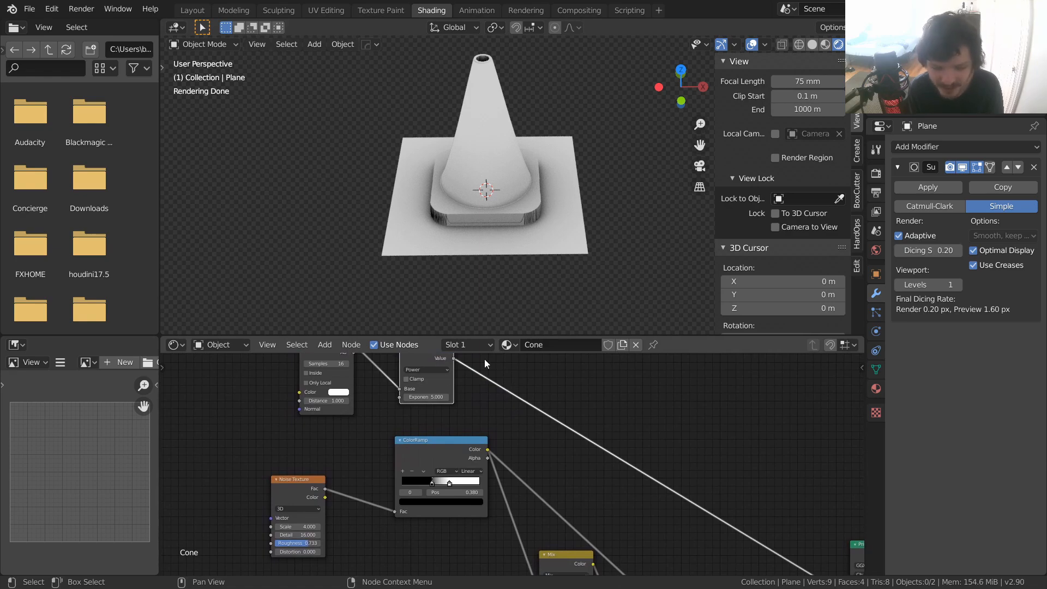
pyautogui.moveTo(428, 396); pyautogui.dragTo(424, 449, button='middle')
pyautogui.moveTo(429, 395); pyautogui.dragTo(472, 394)
pyautogui.click(446, 495)
pyautogui.moveTo(529, 496); pyautogui.dragTo(458, 445)
pyautogui.click(535, 473)
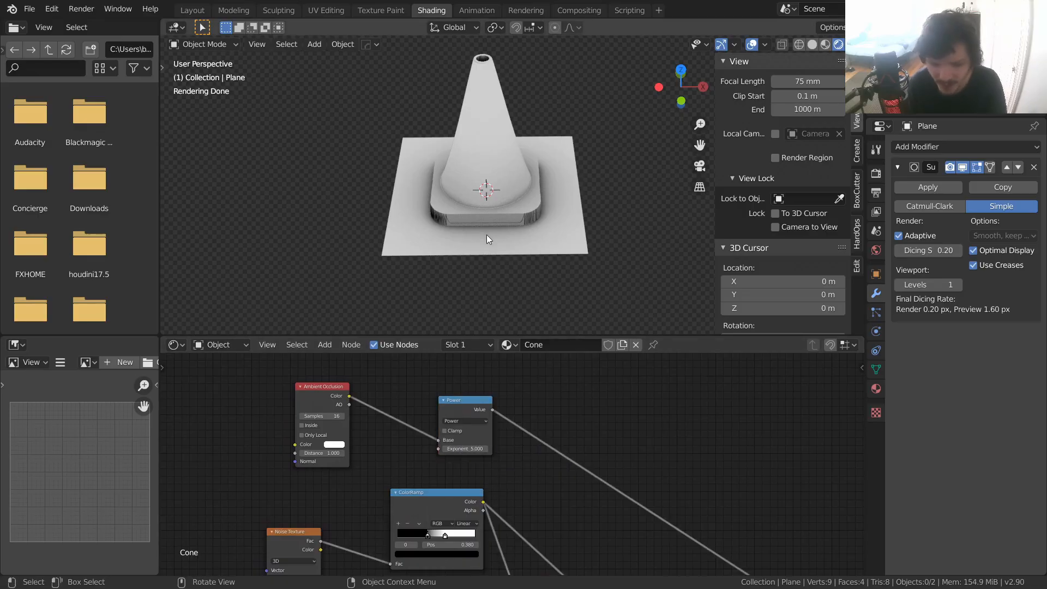
pyautogui.scroll(3, 492, 202)
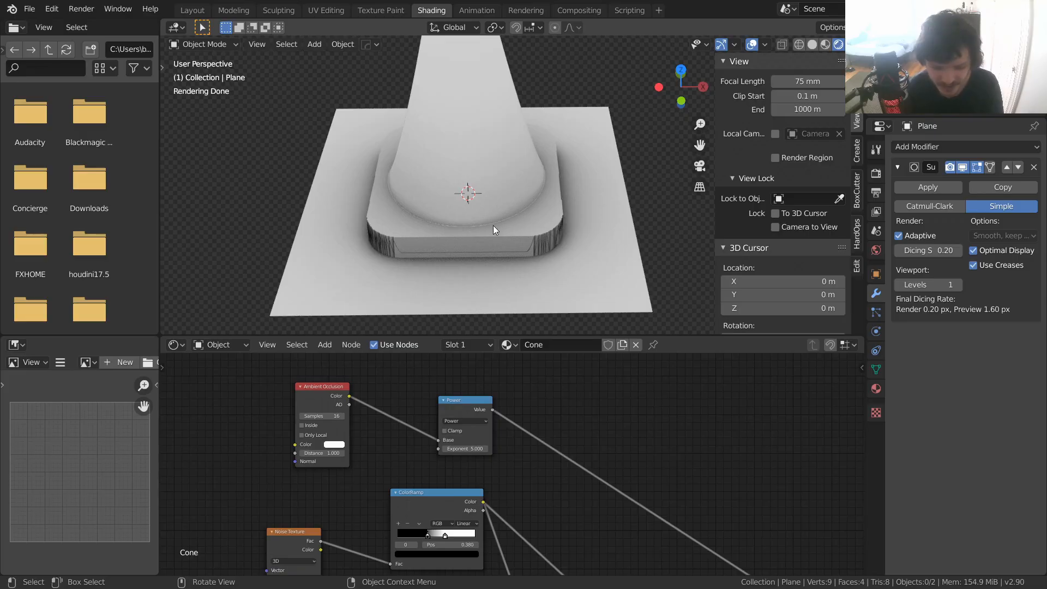
pyautogui.moveTo(486, 423); pyautogui.dragTo(454, 412)
pyautogui.hotkey('ctrl', 's')
pyautogui.scroll(2, 544, 384)
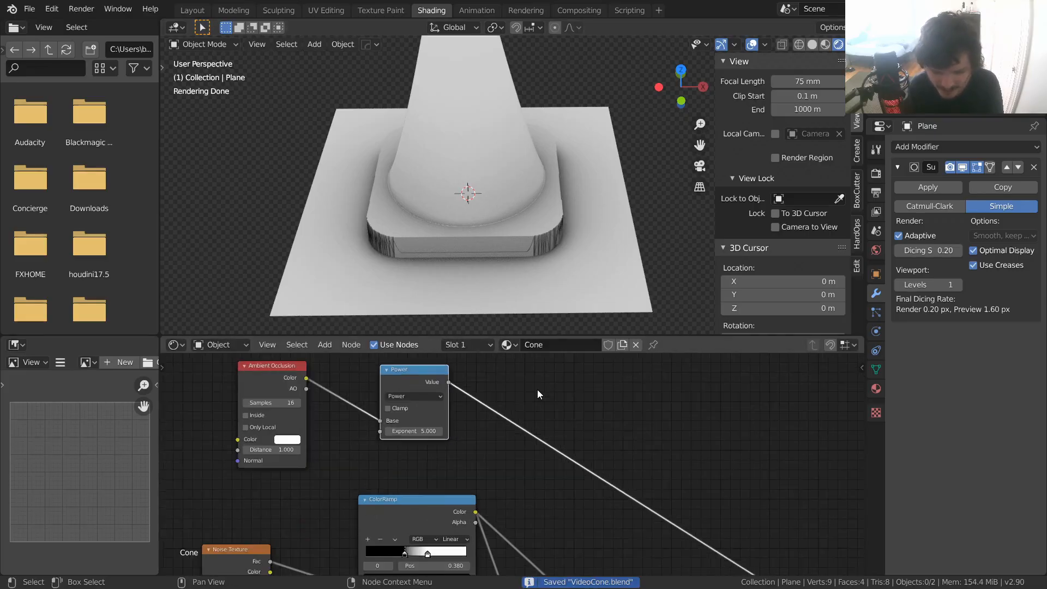
# - Try an Invert node on the Power node's Value output and remove it again
pyautogui.hotkey('shift', 'a')
pyautogui.click(544, 378)
pyautogui.write('inv')
pyautogui.press('Return')
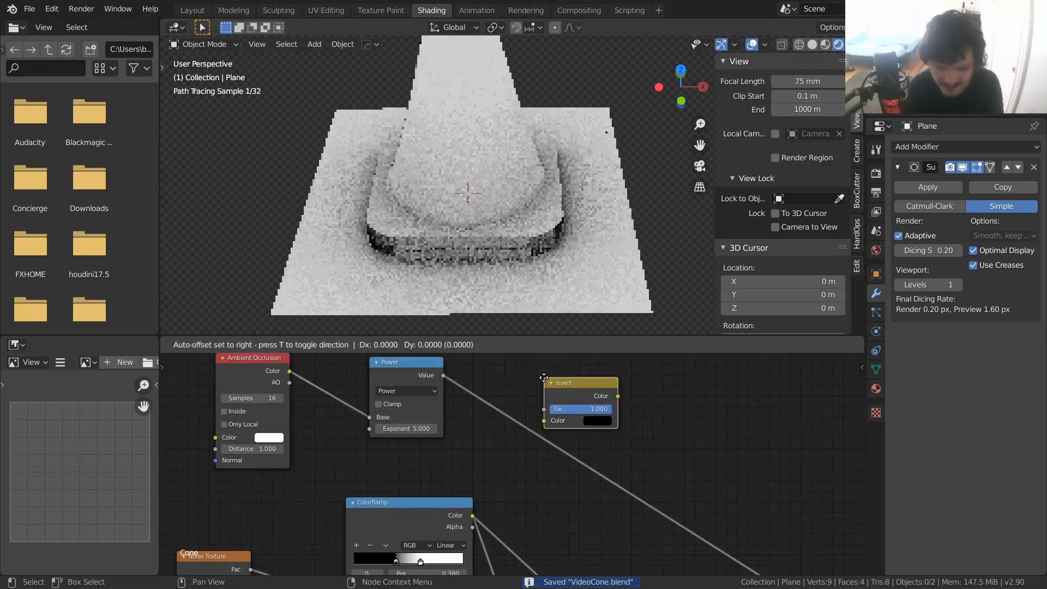
pyautogui.click(502, 380)
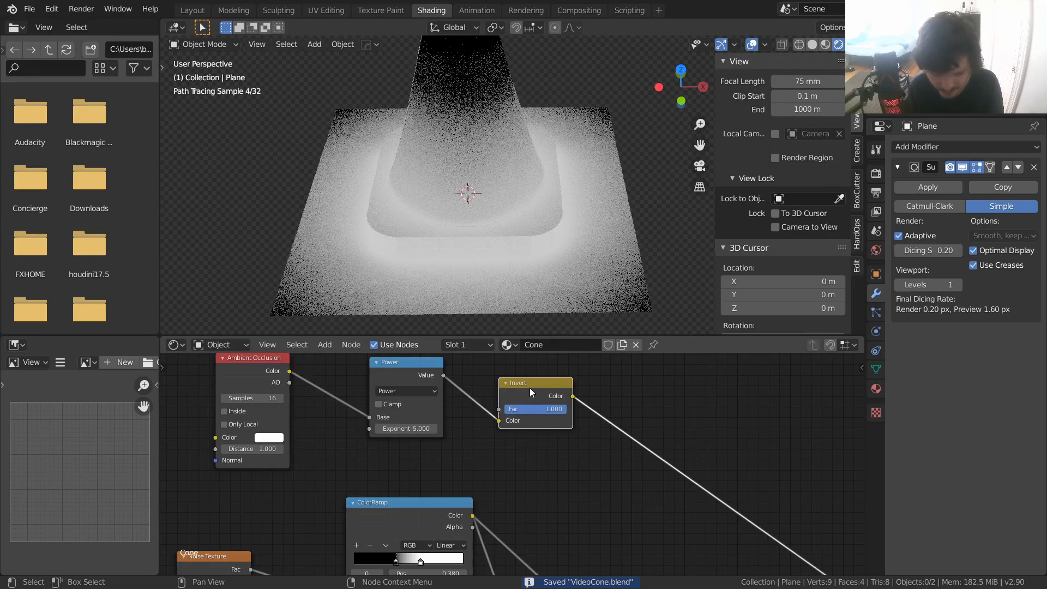
pyautogui.hotkey('ctrl', 'x')
# - Enable Clamp on the Power node, shift it closer to the Ambient Occlusion node, and save the file
pyautogui.moveTo(511, 387); pyautogui.dragTo(514, 417, button='middle')
pyautogui.moveTo(397, 388); pyautogui.dragTo(384, 383)
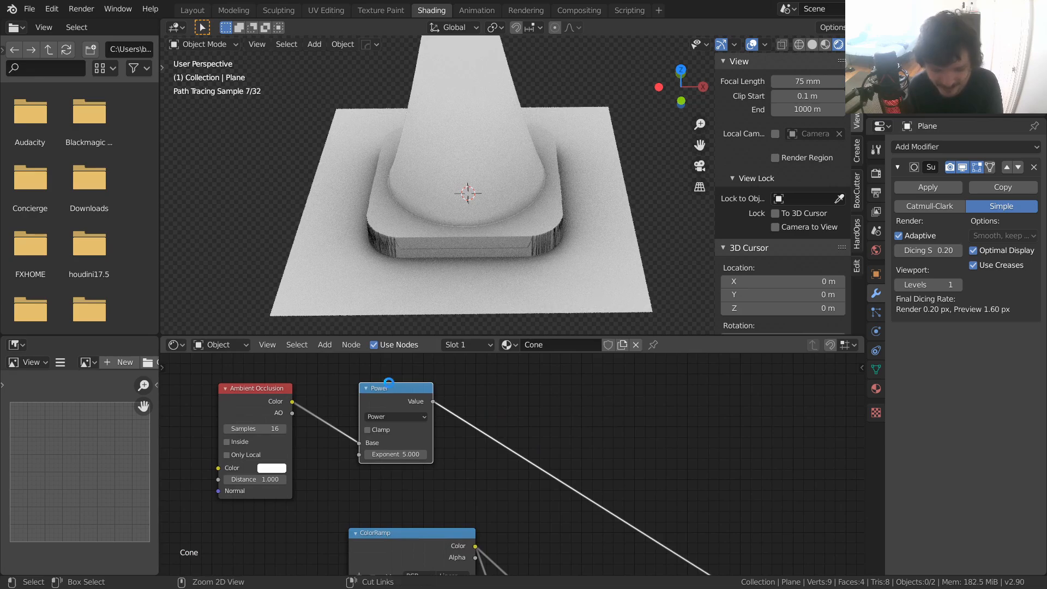
pyautogui.hotkey('ctrl', 's')
pyautogui.click(371, 432)
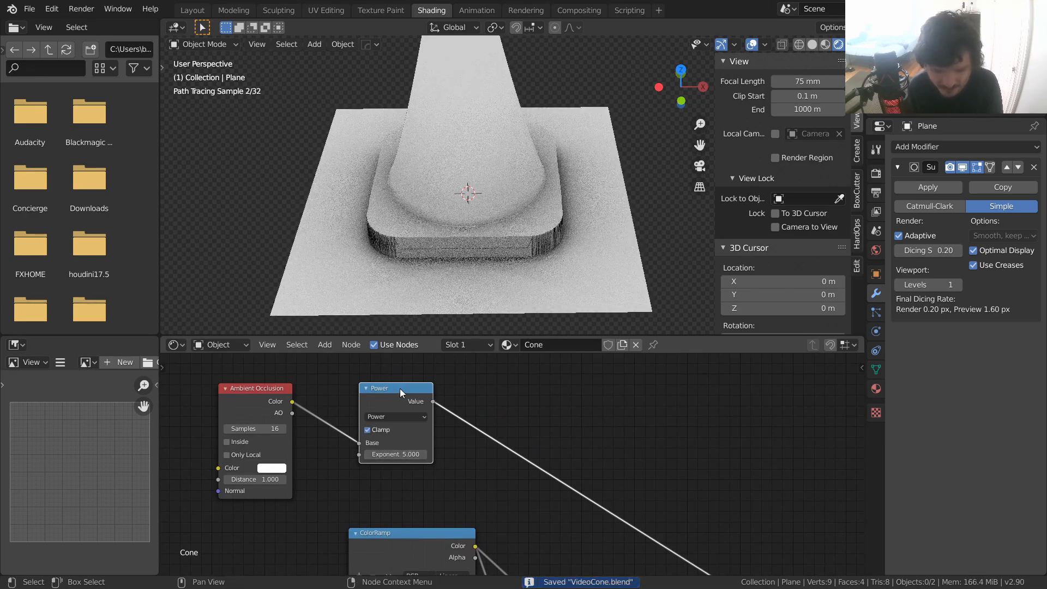
pyautogui.moveTo(400, 388); pyautogui.dragTo(374, 388)
pyautogui.moveTo(478, 380); pyautogui.dragTo(435, 391, button='middle')
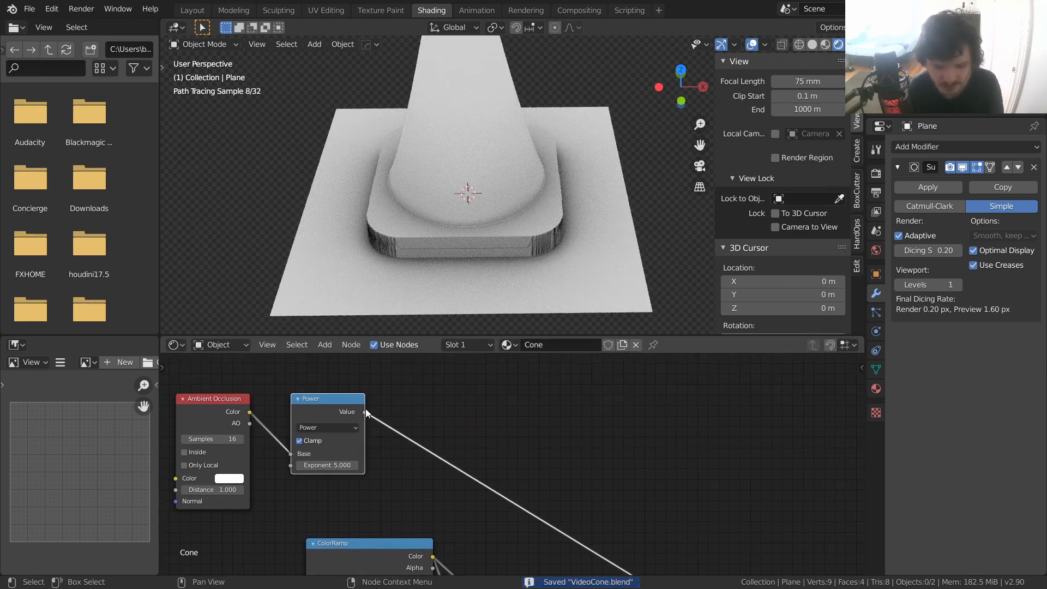
pyautogui.scroll(-2, 501, 166)
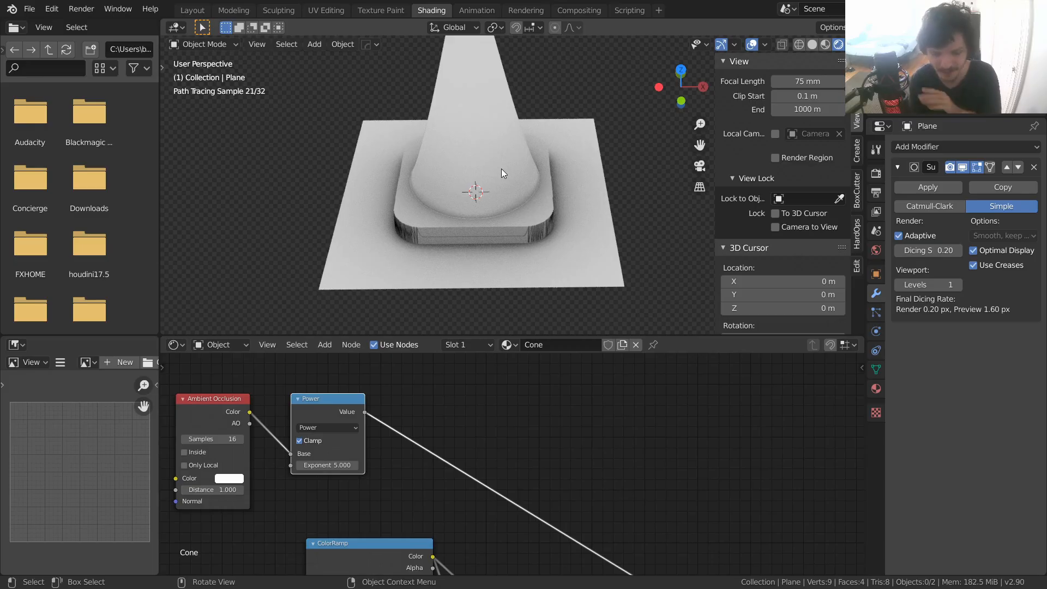
# - Insert a Math node after the Power node and set it to Multiply with a value of -1
pyautogui.hotkey('shift', 'a')
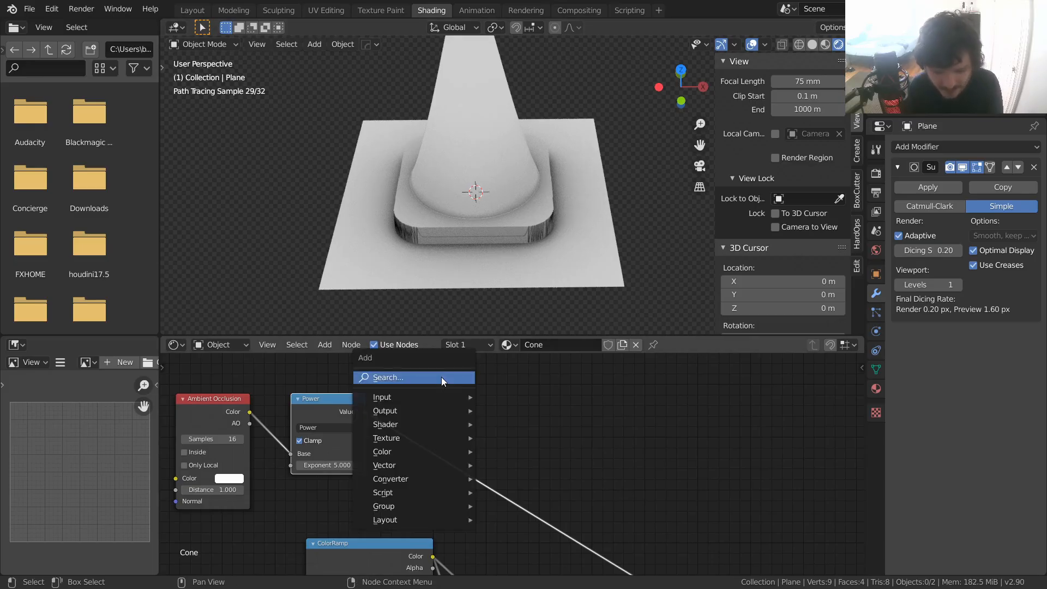
pyautogui.click(441, 378)
pyautogui.write('math')
pyautogui.press('Return')
pyautogui.click(421, 453)
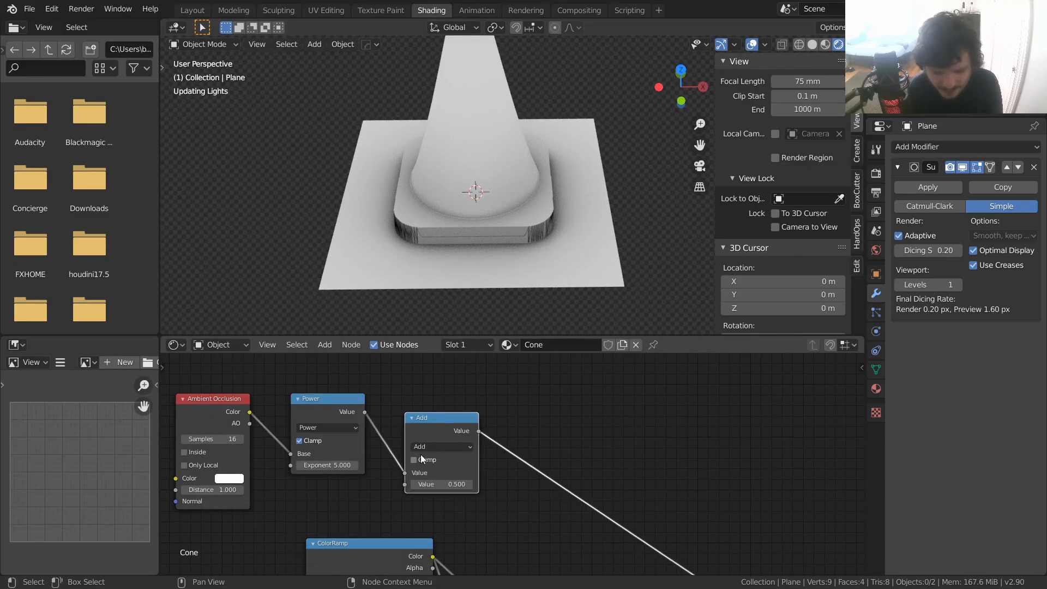
pyautogui.click(424, 448)
pyautogui.press('m')
pyautogui.click(448, 484)
pyautogui.write('-1')
pyautogui.press('Return')
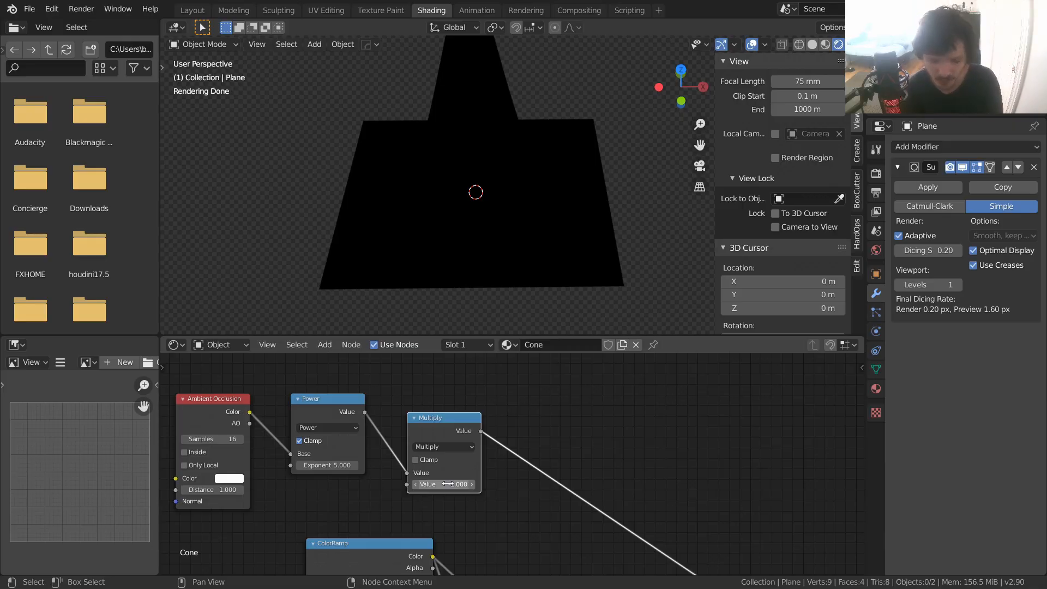
# - Duplicate the Multiply node onto its output link and set the copy to Add with a value of 1
pyautogui.hotkey('shift', 'd')
pyautogui.click(548, 468)
pyautogui.click(547, 464)
pyautogui.press('a')
pyautogui.doubleClick(565, 501)
pyautogui.write('1')
pyautogui.press('Return')
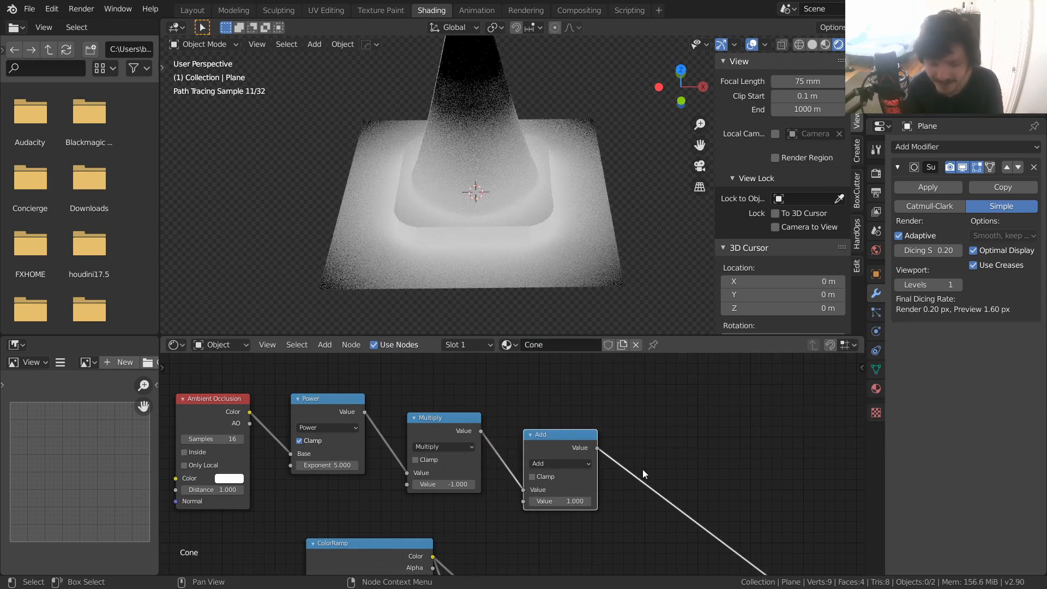
# - Line up the Multiply and Add nodes beside the Power node and save the file
pyautogui.moveTo(455, 424); pyautogui.dragTo(436, 404)
pyautogui.moveTo(567, 443); pyautogui.dragTo(516, 408)
pyautogui.hotkey('ctrl', 's')
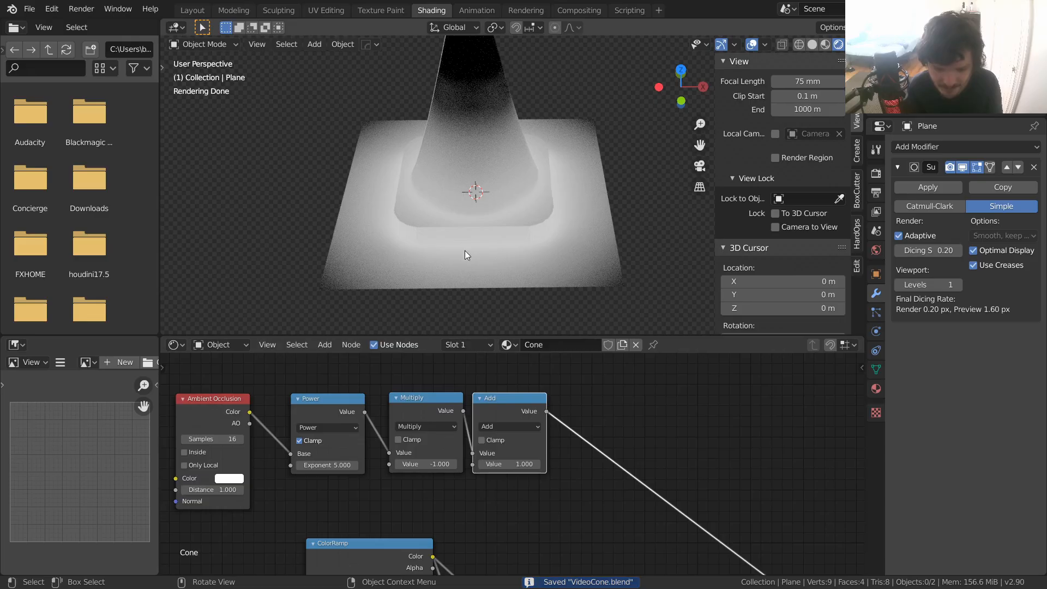
# - Examine the inverted occlusion mask over the whole cone and try Power exponents of 2 and 1
pyautogui.moveTo(465, 233); pyautogui.dragTo(473, 219, button='middle')
pyautogui.scroll(-2, 504, 229)
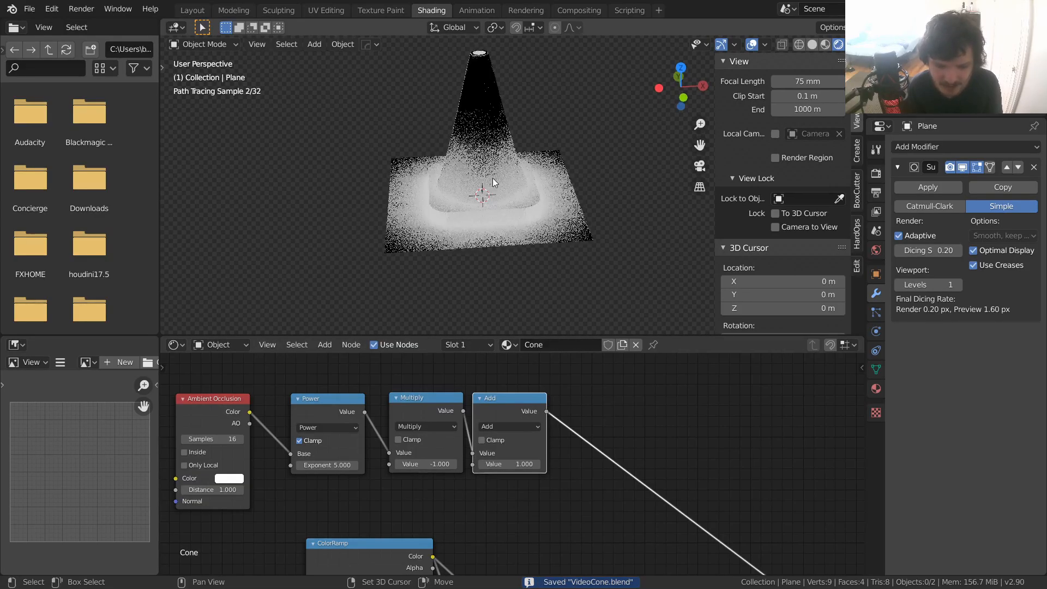
pyautogui.keyDown('shift'); pyautogui.moveTo(493, 173); pyautogui.dragTo(494, 236, button='middle'); pyautogui.keyUp('shift')
pyautogui.scroll(1, 497, 166)
pyautogui.moveTo(467, 106); pyautogui.dragTo(462, 120, button='middle')
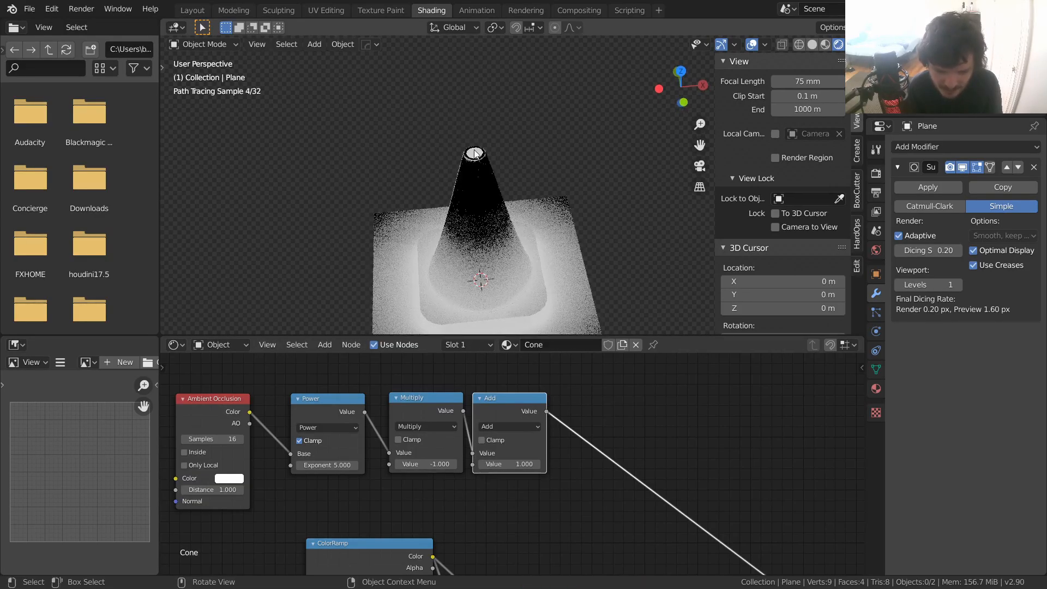
pyautogui.keyDown('shift'); pyautogui.moveTo(536, 257); pyautogui.dragTo(538, 204, button='middle'); pyautogui.keyUp('shift')
pyautogui.click(327, 465)
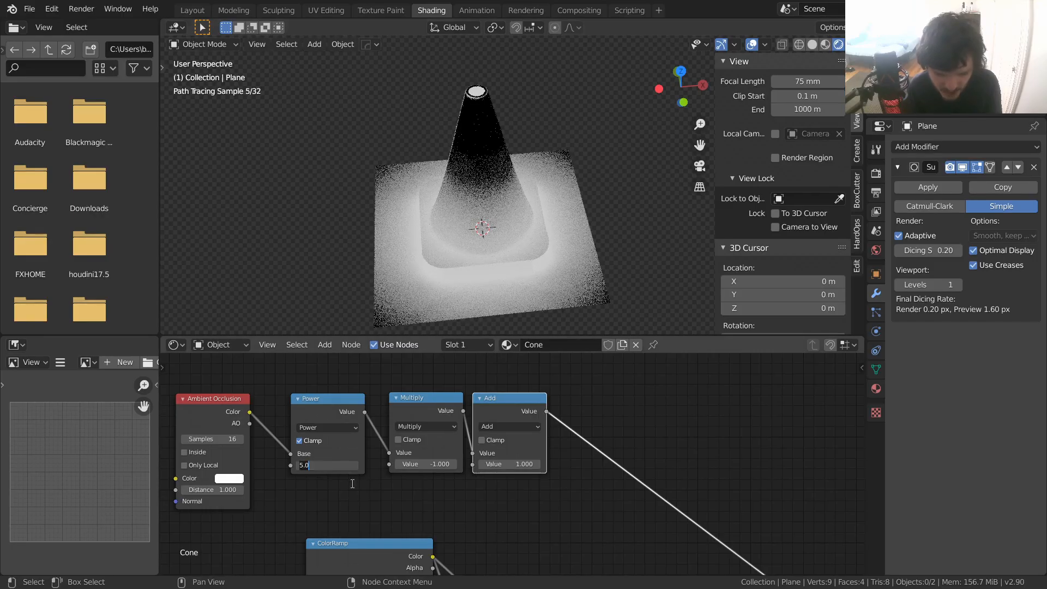
pyautogui.write('2')
pyautogui.press('Return')
pyautogui.click(342, 467)
pyautogui.write('1')
pyautogui.press('Return')
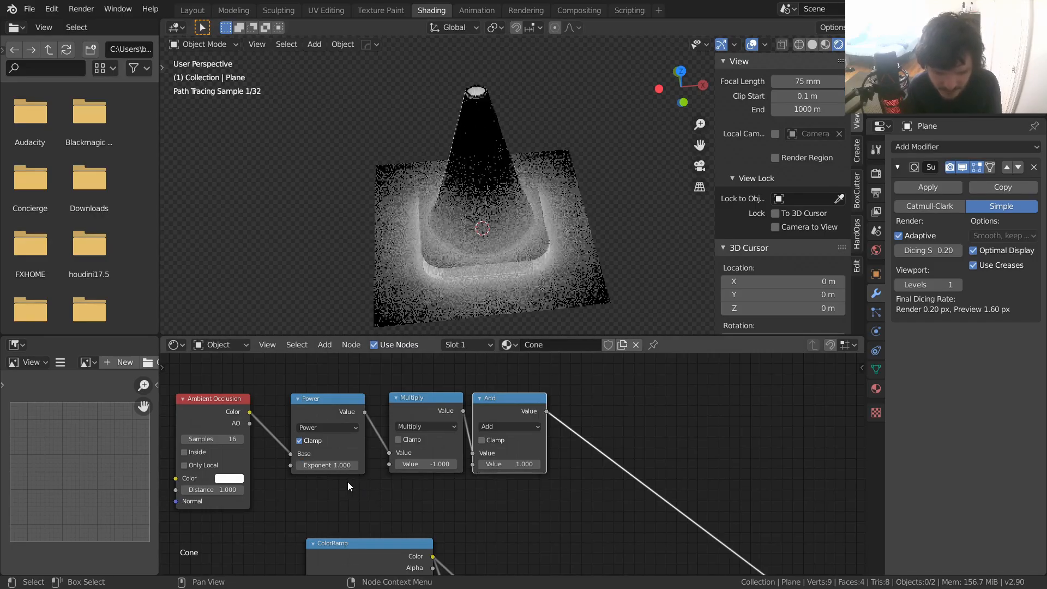
# - Set the Power node's exponent to 3, raise it to 4, and save the file
pyautogui.click(337, 467)
pyautogui.write('3')
pyautogui.press('Return')
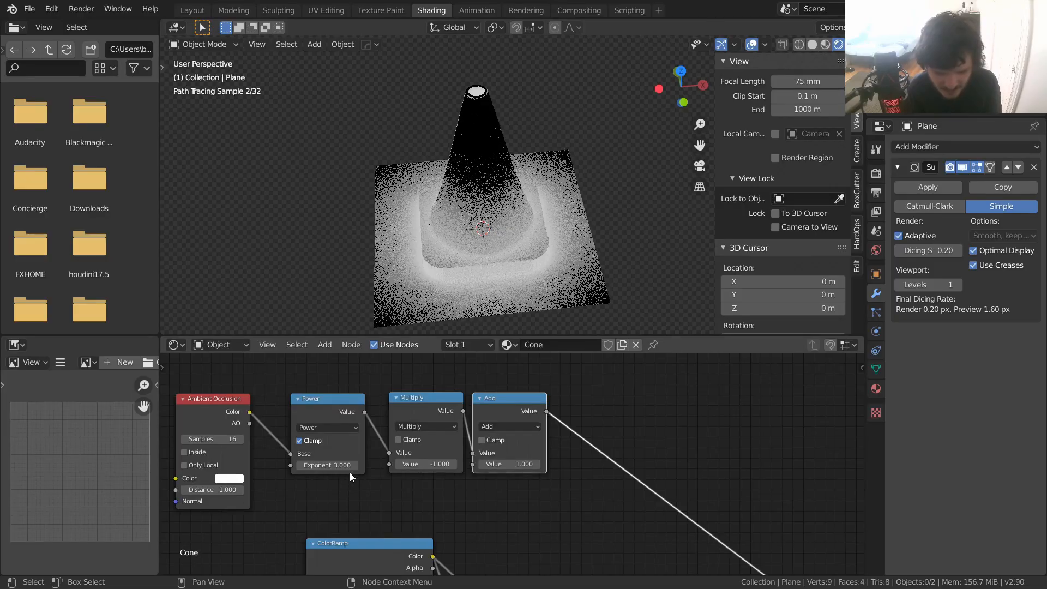
pyautogui.click(337, 467)
pyautogui.write('4')
pyautogui.press('Return')
pyautogui.scroll(-2, 404, 472)
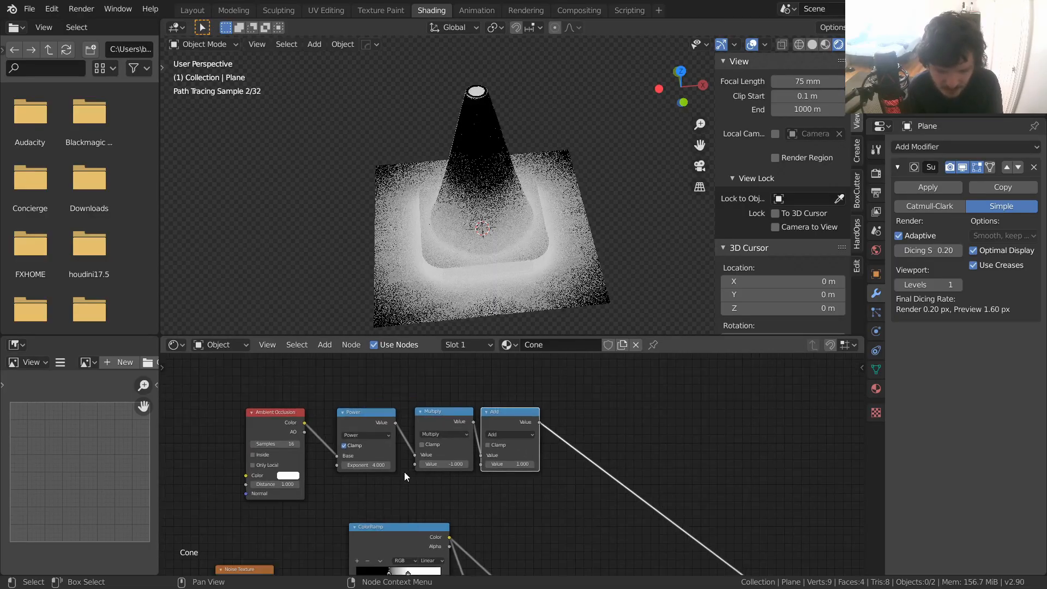
pyautogui.hotkey('ctrl', 's')
# - Preview the ColorRamp's noise mask on the cone, and preview the Add node's occlusion mask for comparison
pyautogui.scroll(1, 461, 476)
pyautogui.moveTo(443, 480); pyautogui.dragTo(411, 451, button='middle')
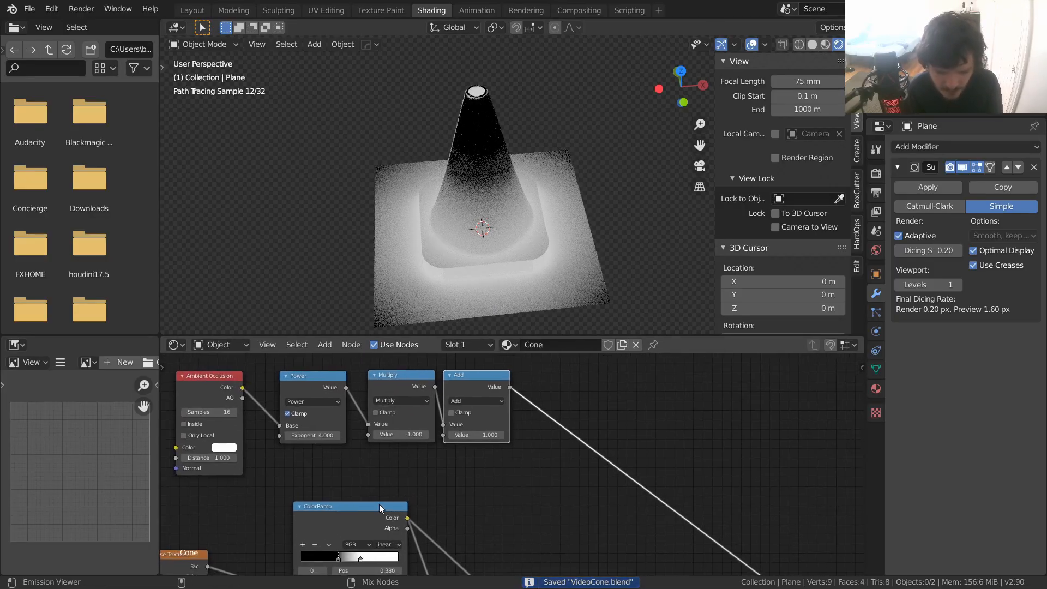
pyautogui.keyDown('ctrl'); pyautogui.keyDown('shift'); pyautogui.click(381, 512); pyautogui.keyUp('shift'); pyautogui.keyUp('ctrl')
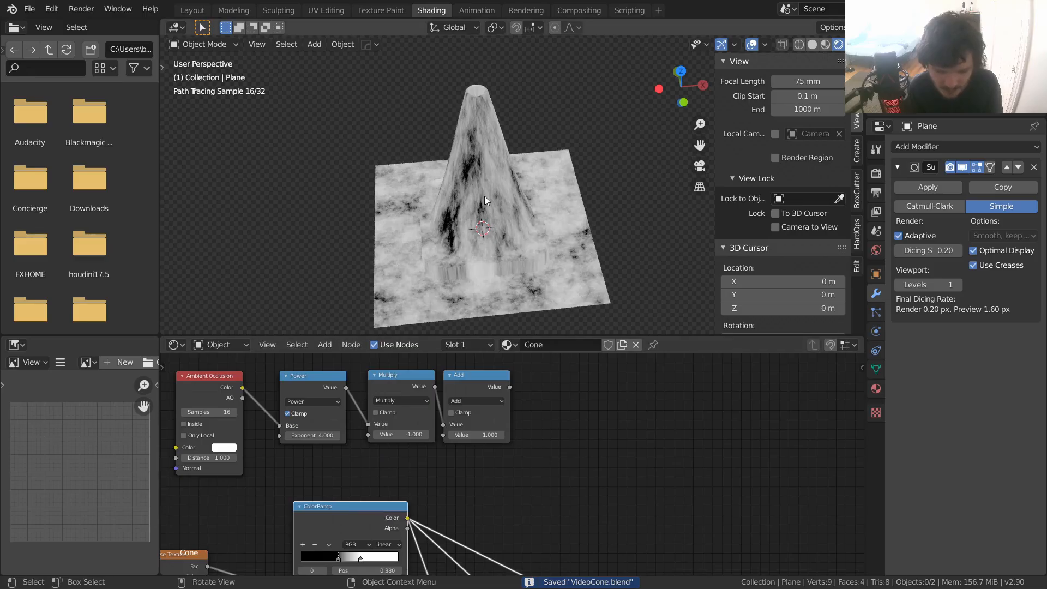
pyautogui.keyDown('ctrl'); pyautogui.keyDown('shift'); pyautogui.click(483, 376); pyautogui.keyUp('shift'); pyautogui.keyUp('ctrl')
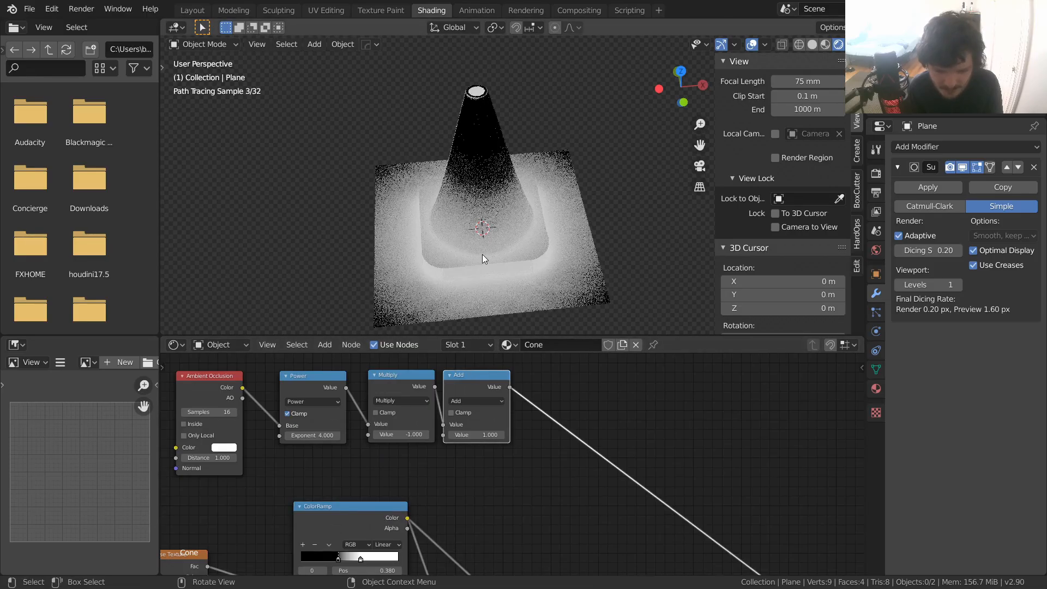
# - Insert another Math node on the Add node's output link and set it to Multiply
pyautogui.moveTo(586, 413); pyautogui.dragTo(583, 420)
pyautogui.click(579, 433)
pyautogui.click(582, 446)
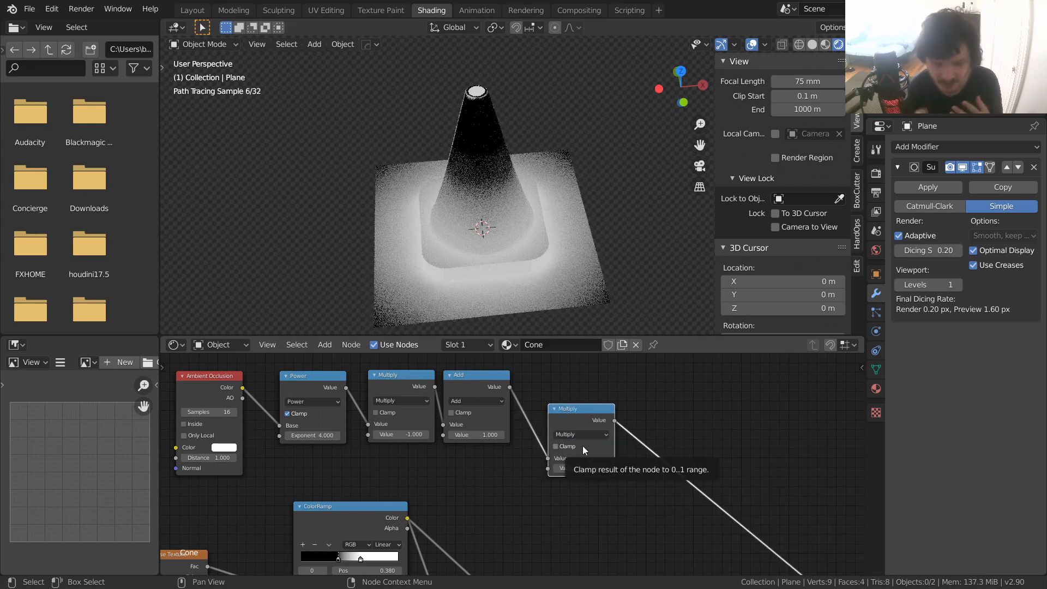
# - Feed the ColorRamp's color into the Multiply node's second value, and connect the Multiply output to the brown dirt Mix node's factor
pyautogui.moveTo(407, 521); pyautogui.dragTo(547, 468)
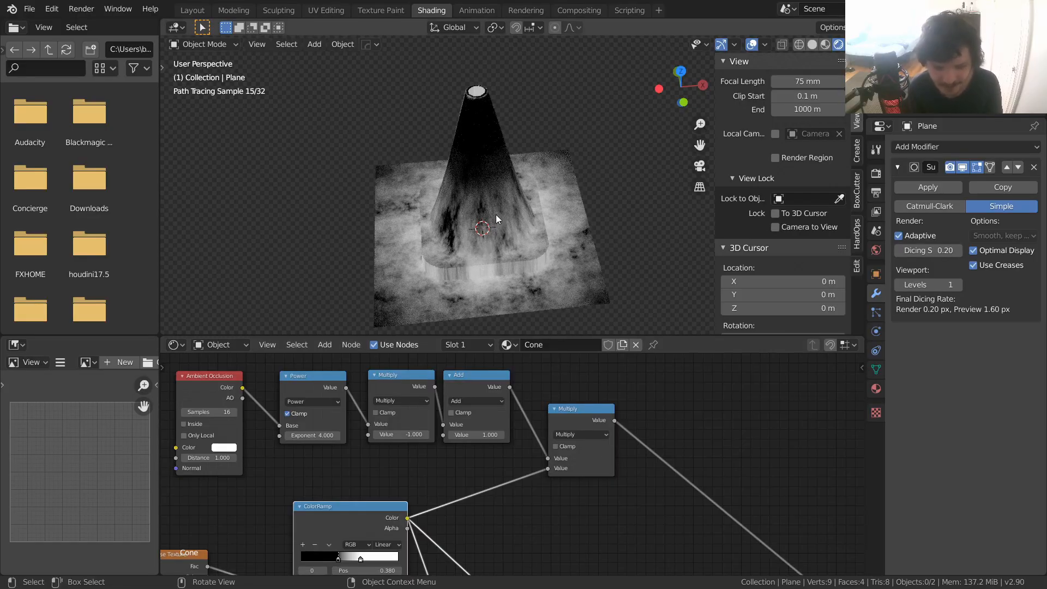
pyautogui.scroll(-4, 555, 385)
pyautogui.moveTo(550, 385); pyautogui.dragTo(536, 371, button='middle')
pyautogui.scroll(-2, 536, 370)
pyautogui.moveTo(536, 374); pyautogui.dragTo(474, 479)
pyautogui.moveTo(460, 524); pyautogui.dragTo(461, 524)
pyautogui.moveTo(561, 490); pyautogui.dragTo(544, 416, button='middle')
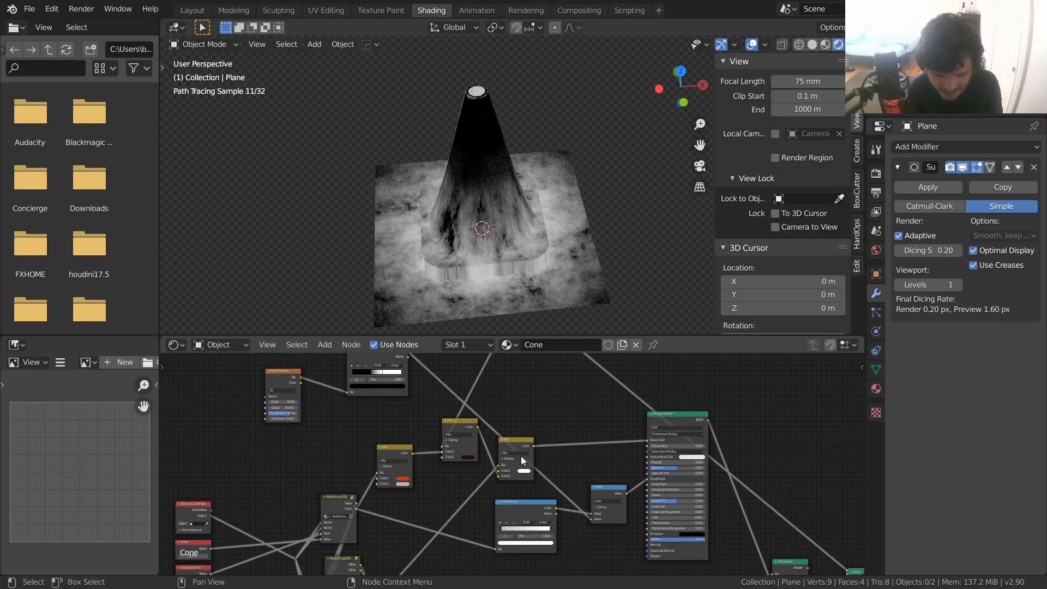
# - Connect the combined mask's Multiply output to the Add node that drives the Principled BSDF's roughness
pyautogui.moveTo(597, 489); pyautogui.dragTo(594, 474)
pyautogui.scroll(-5, 594, 474)
pyautogui.moveTo(572, 425); pyautogui.dragTo(541, 438, button='middle')
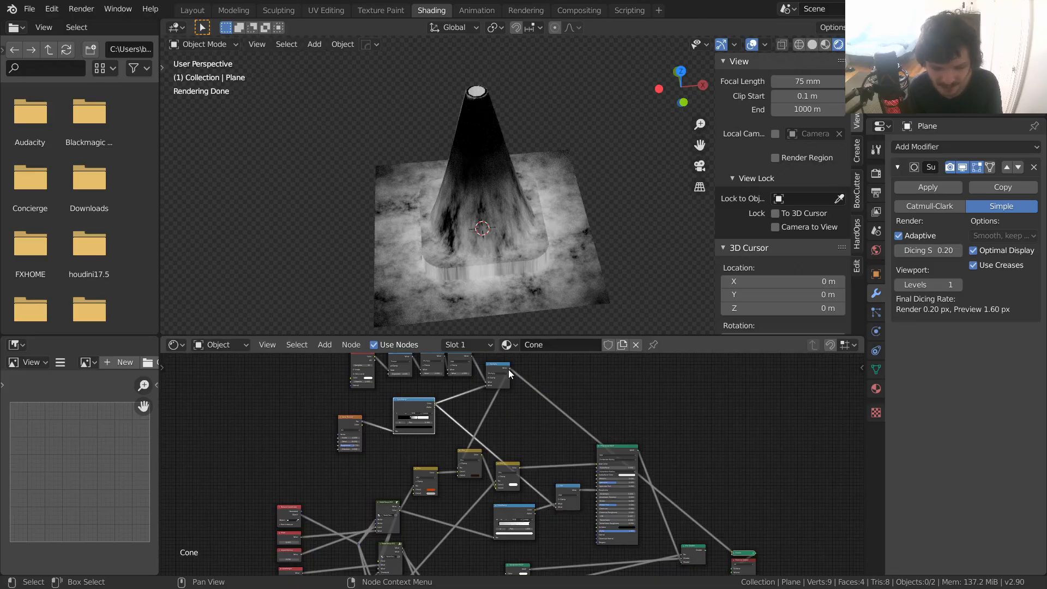
pyautogui.moveTo(511, 369); pyautogui.dragTo(556, 507)
pyautogui.moveTo(560, 506); pyautogui.dragTo(507, 476, button='middle')
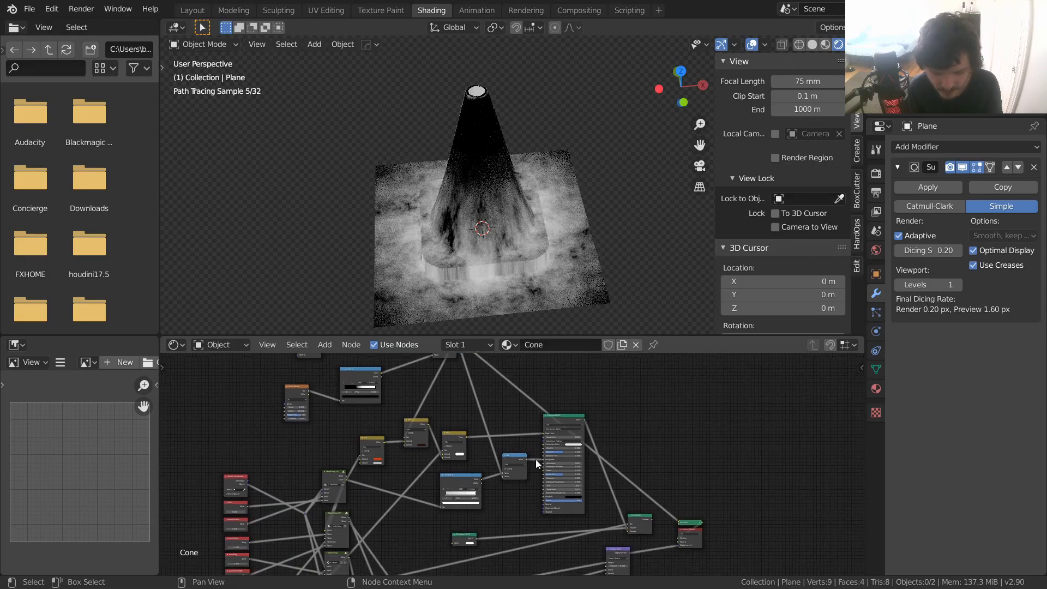
# - Preview the full Mix Shader output on the cone and save the file
pyautogui.keyDown('ctrl'); pyautogui.keyDown('shift'); pyautogui.click(645, 522); pyautogui.keyUp('shift'); pyautogui.keyUp('ctrl')
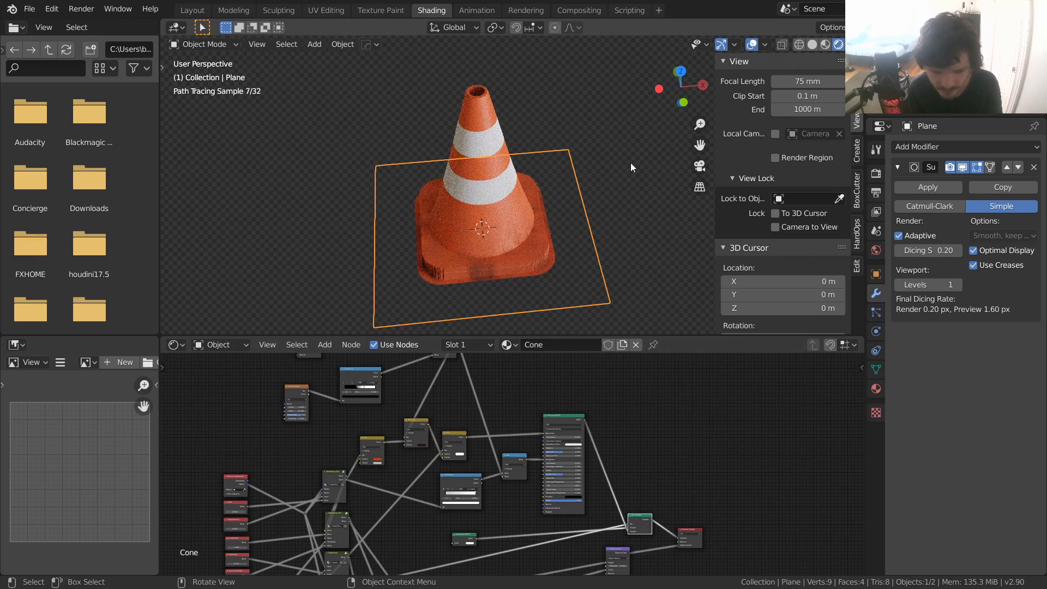
pyautogui.moveTo(583, 213)
pyautogui.mouseDown(button='middle')
pyautogui.moveTo(547, 193)
pyautogui.moveTo(437, 211)
pyautogui.moveTo(607, 219)
pyautogui.mouseUp(button='middle')
pyautogui.scroll(2, 584, 217)
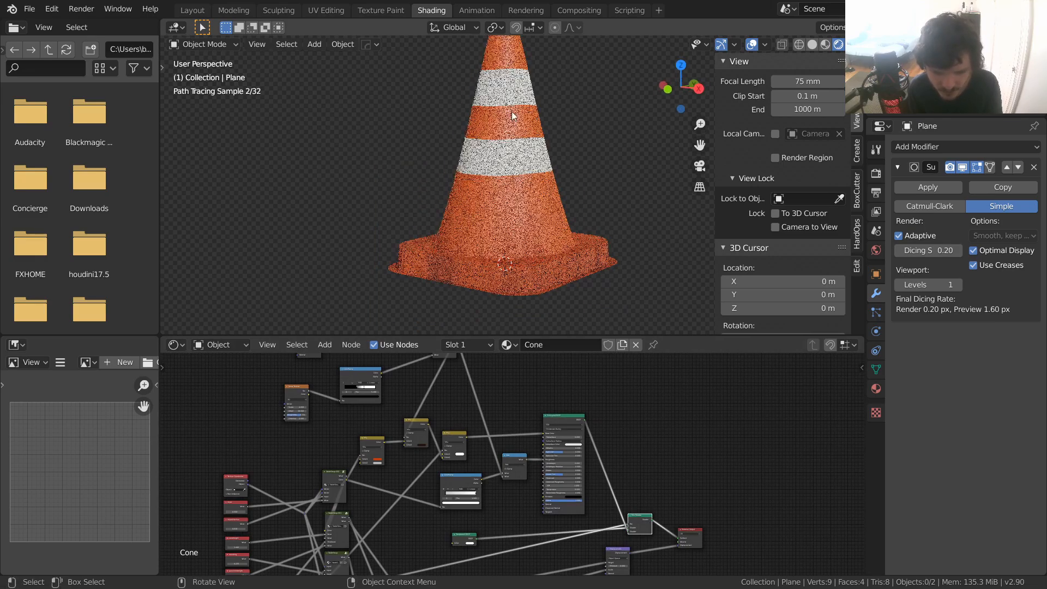
pyautogui.hotkey('ctrl', 's')
pyautogui.moveTo(493, 172)
pyautogui.mouseDown(button='middle')
pyautogui.moveTo(462, 175)
pyautogui.moveTo(486, 149)
pyautogui.moveTo(524, 189)
pyautogui.moveTo(503, 190)
pyautogui.moveTo(496, 203)
pyautogui.moveTo(502, 245)
pyautogui.moveTo(494, 186)
pyautogui.mouseUp(button='middle')
# - Add a reroute point across the Multiply node's two output links, and rearrange the occlusion nodes and ColorRamp more compactly
pyautogui.moveTo(407, 449); pyautogui.dragTo(420, 452, button='middle')
pyautogui.scroll(5, 420, 451)
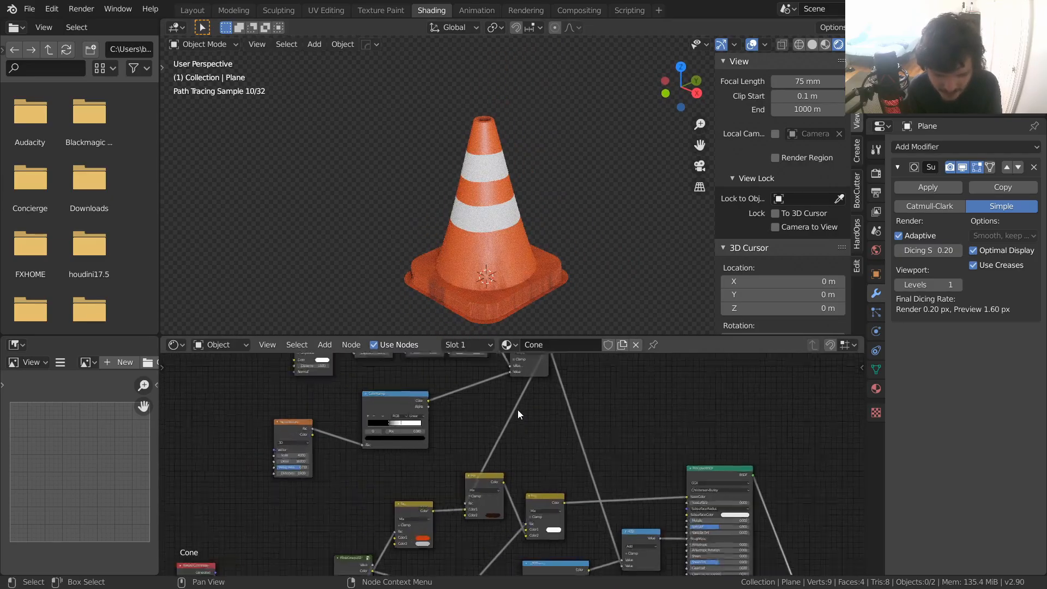
pyautogui.moveTo(499, 429); pyautogui.dragTo(489, 427)
pyautogui.keyDown('shift'); pyautogui.moveTo(611, 470); pyautogui.dragTo(611, 470, button='right'); pyautogui.keyUp('shift')
pyautogui.moveTo(498, 405); pyautogui.dragTo(255, 387)
pyautogui.press('g')
pyautogui.click(456, 427)
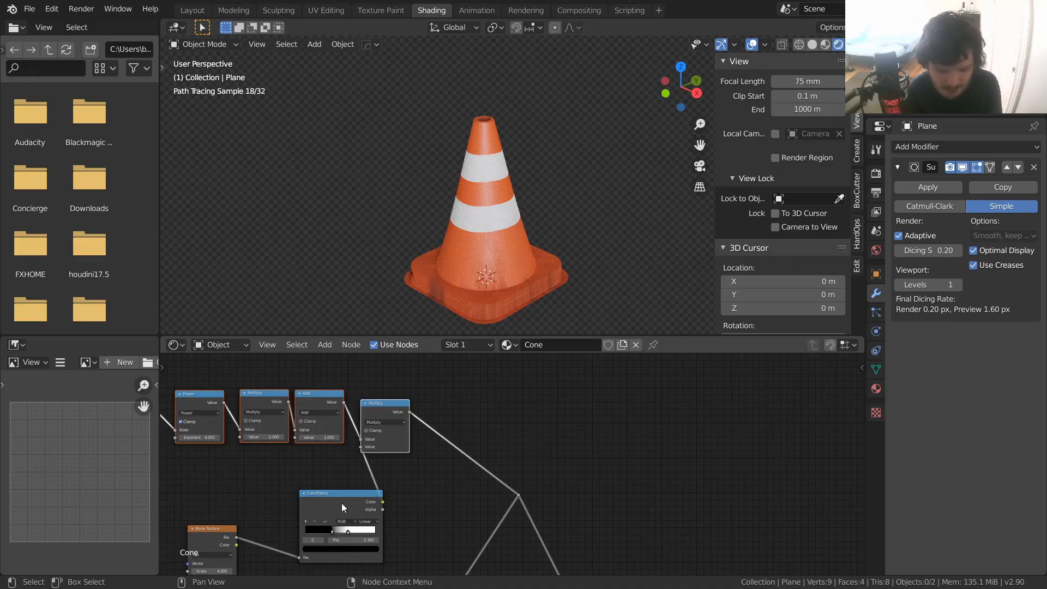
pyautogui.moveTo(341, 503); pyautogui.dragTo(295, 478)
pyautogui.scroll(-3, 459, 506)
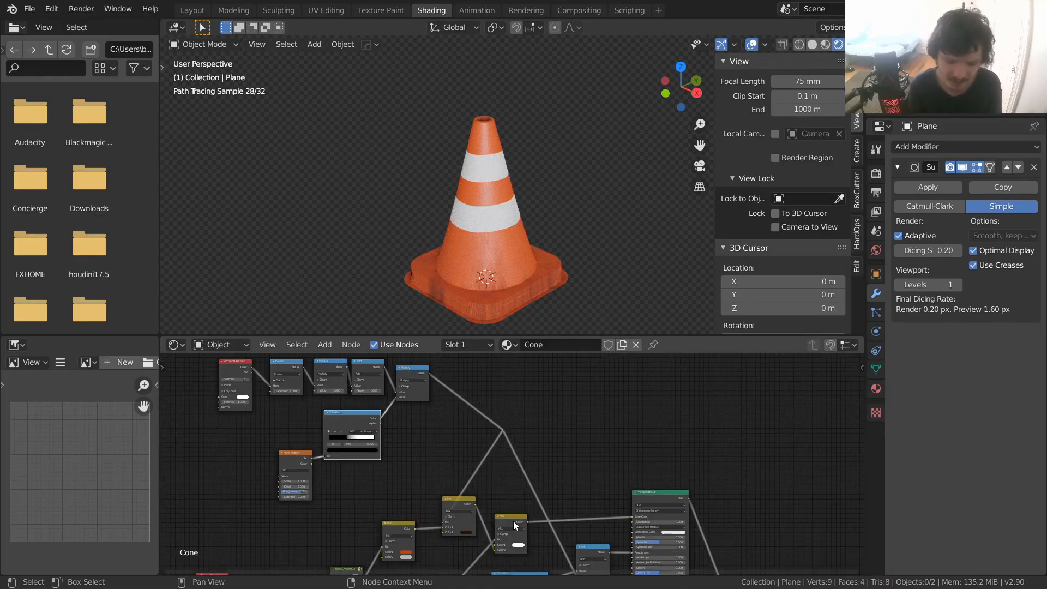
# - Duplicate the Multiply node and insert the copy between the reroute point and the dirt Mix node's factor
pyautogui.moveTo(457, 511); pyautogui.dragTo(514, 513, button='middle')
pyautogui.scroll(5, 513, 454)
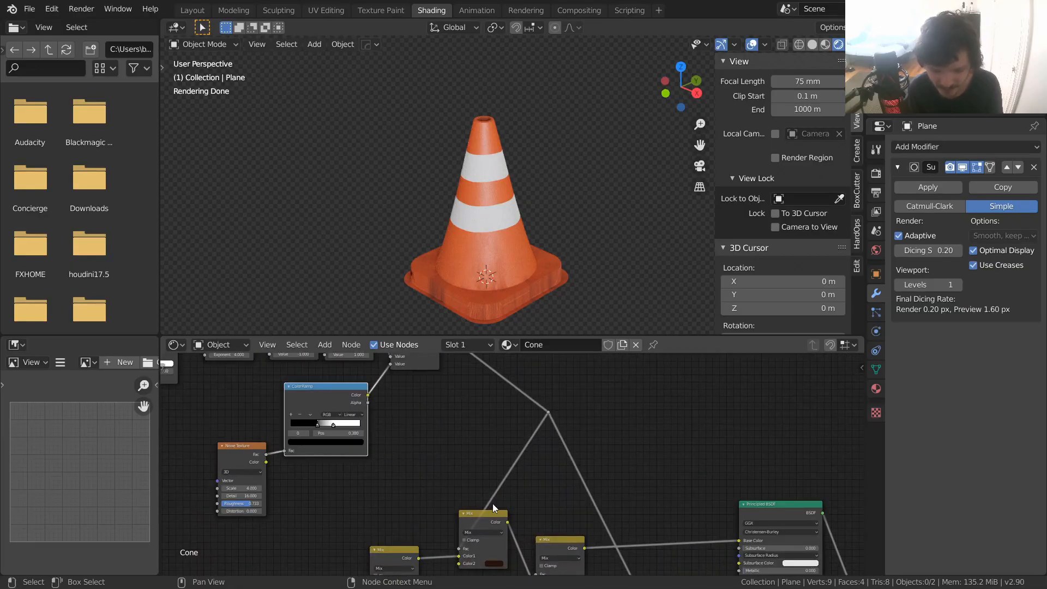
pyautogui.scroll(-3, 530, 404)
pyautogui.scroll(3, 517, 440)
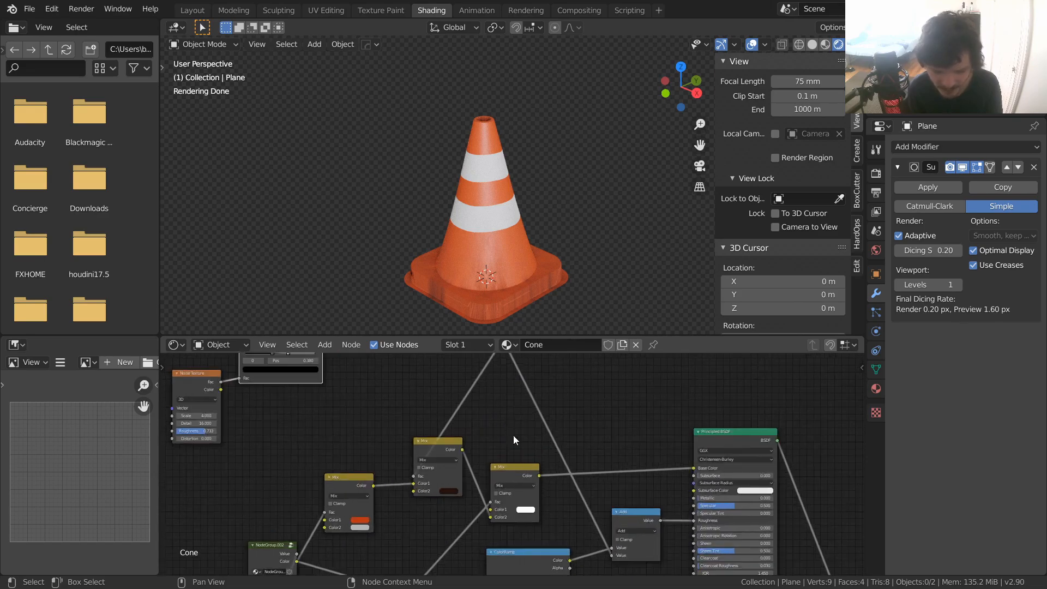
pyautogui.moveTo(521, 501); pyautogui.dragTo(528, 537, button='middle')
pyautogui.click(396, 365)
pyautogui.hotkey('shift', 'd')
pyautogui.click(586, 486)
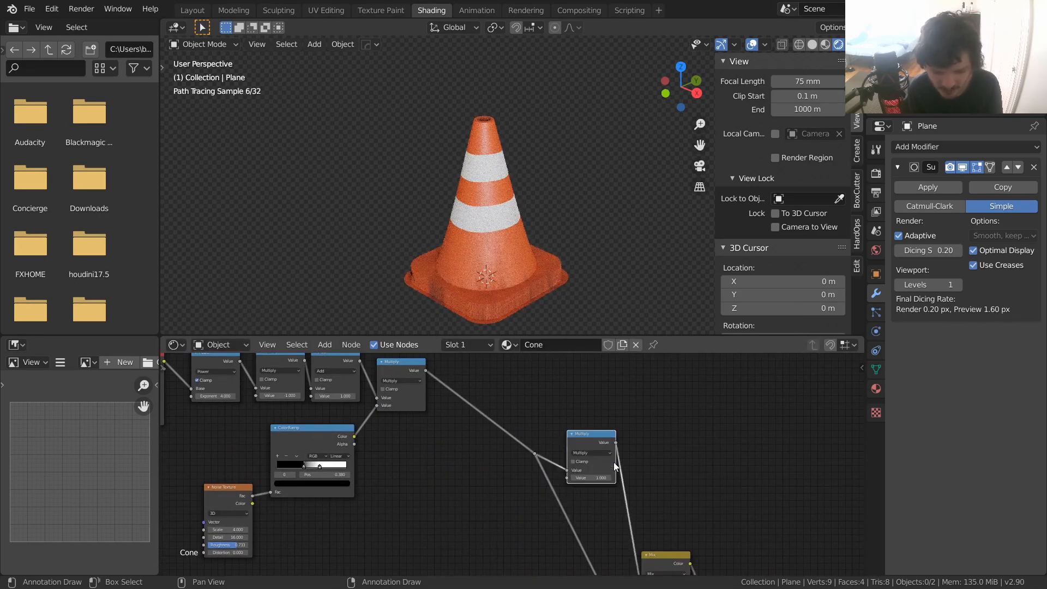
# - Try multiplication factors of 5 and 3 on the duplicated Multiply node
pyautogui.scroll(3, 610, 458)
pyautogui.moveTo(652, 474); pyautogui.dragTo(513, 472, button='middle')
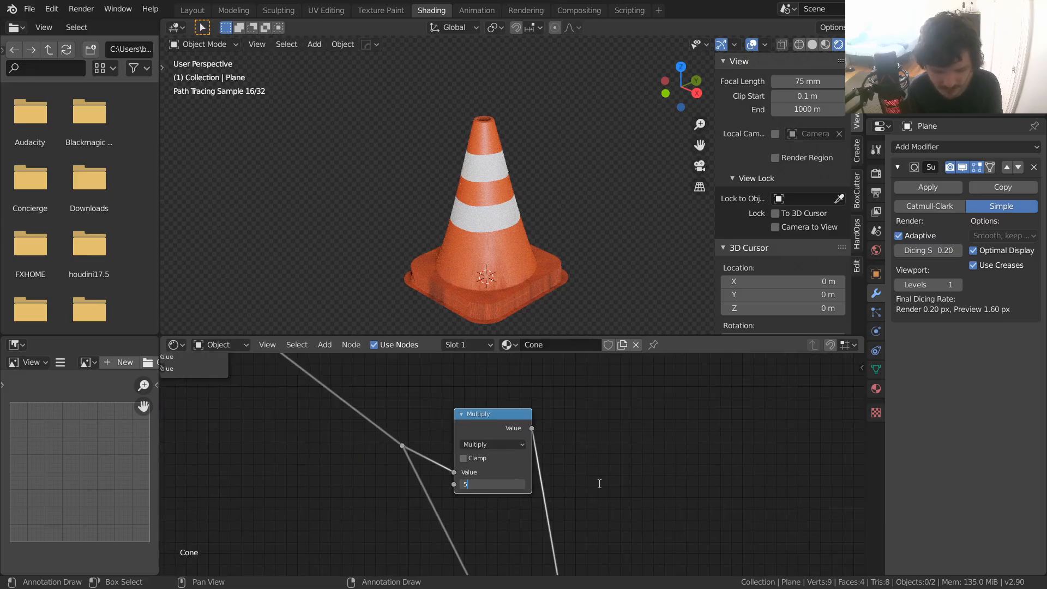
pyautogui.press('Return')
pyautogui.click(506, 484)
pyautogui.write('3')
pyautogui.press('Return')
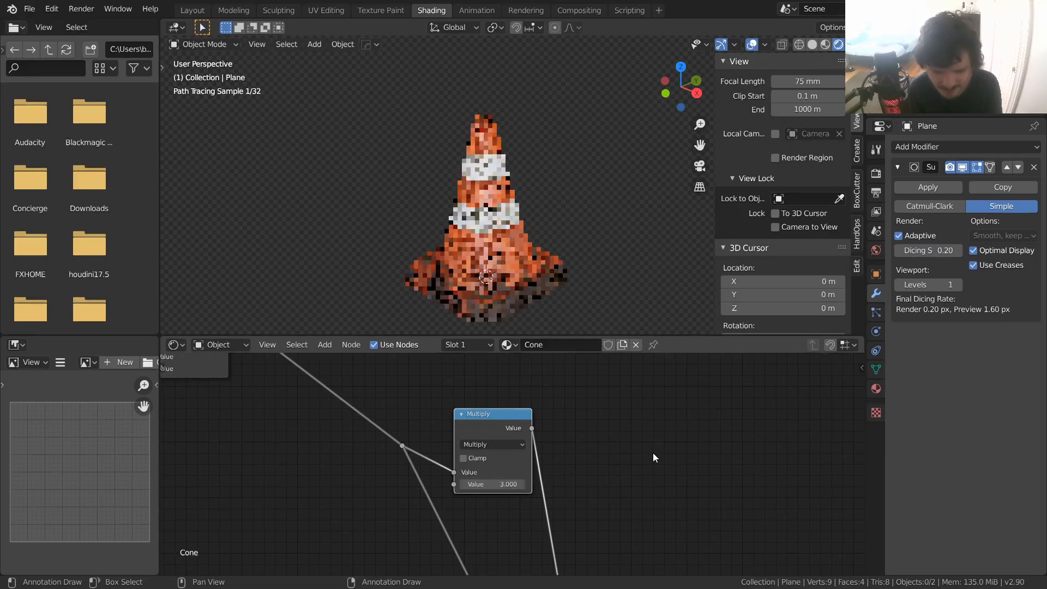
# - Add a Value node and connect it to the duplicated Multiply node's second value
pyautogui.moveTo(584, 454); pyautogui.dragTo(685, 464, button='middle')
pyautogui.hotkey('shift', 'a')
pyautogui.write('valu')
pyautogui.press('Return')
pyautogui.click(417, 491)
pyautogui.moveTo(452, 484); pyautogui.dragTo(555, 495)
# - Name and label the new Value node "dirt"
pyautogui.press('n')
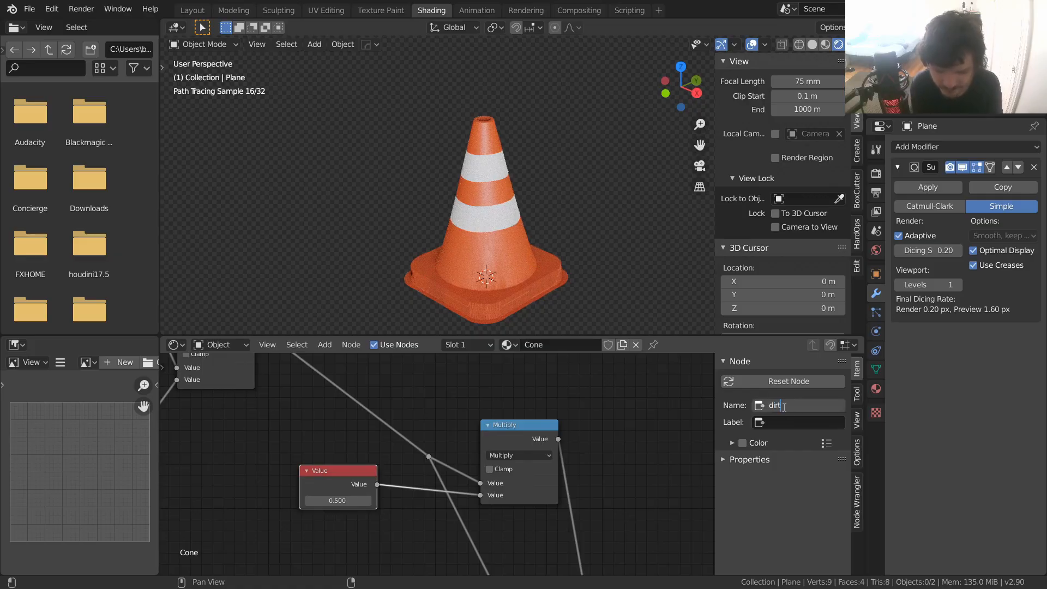
pyautogui.press('Tab')
pyautogui.write('dirt')
pyautogui.press('Return')
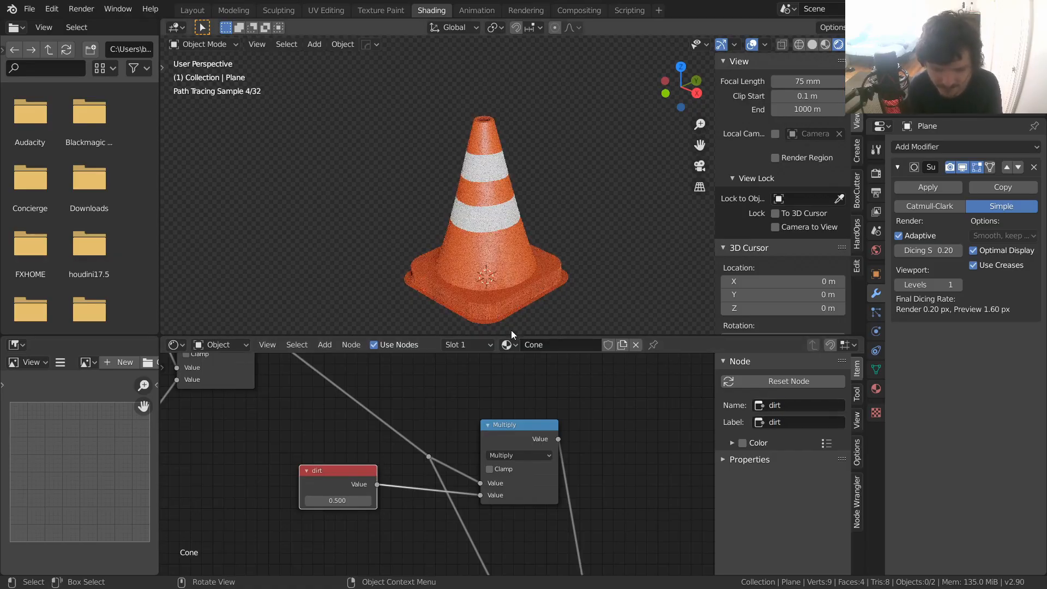
# - Move the dirt Value node beside the other input nodes, between Texture Coordinate and stripe
pyautogui.scroll(-7, 419, 386)
pyautogui.moveTo(378, 367); pyautogui.dragTo(556, 452, button='middle')
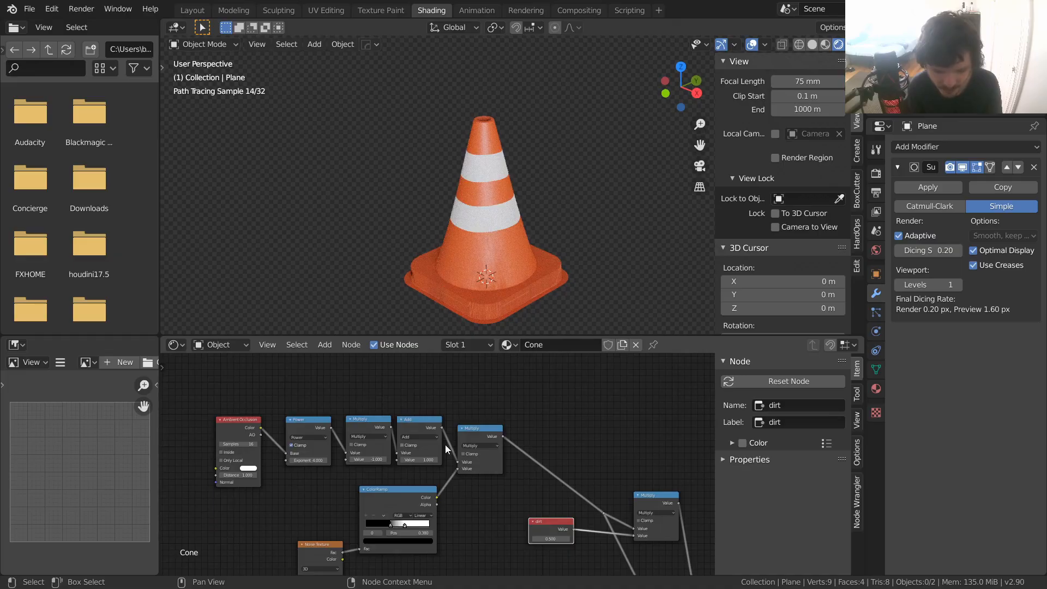
pyautogui.scroll(-4, 546, 506)
pyautogui.moveTo(545, 506); pyautogui.dragTo(569, 350, button='middle')
pyautogui.press('g')
pyautogui.click(267, 556)
pyautogui.scroll(6, 309, 507)
pyautogui.moveTo(311, 506); pyautogui.dragTo(519, 466, button='middle')
pyautogui.moveTo(448, 480); pyautogui.dragTo(454, 424)
pyautogui.moveTo(377, 539); pyautogui.dragTo(461, 499)
# - Test the dirt value at 0 and 2, and set it to 4
pyautogui.write('0')
pyautogui.press('Return')
pyautogui.click(467, 518)
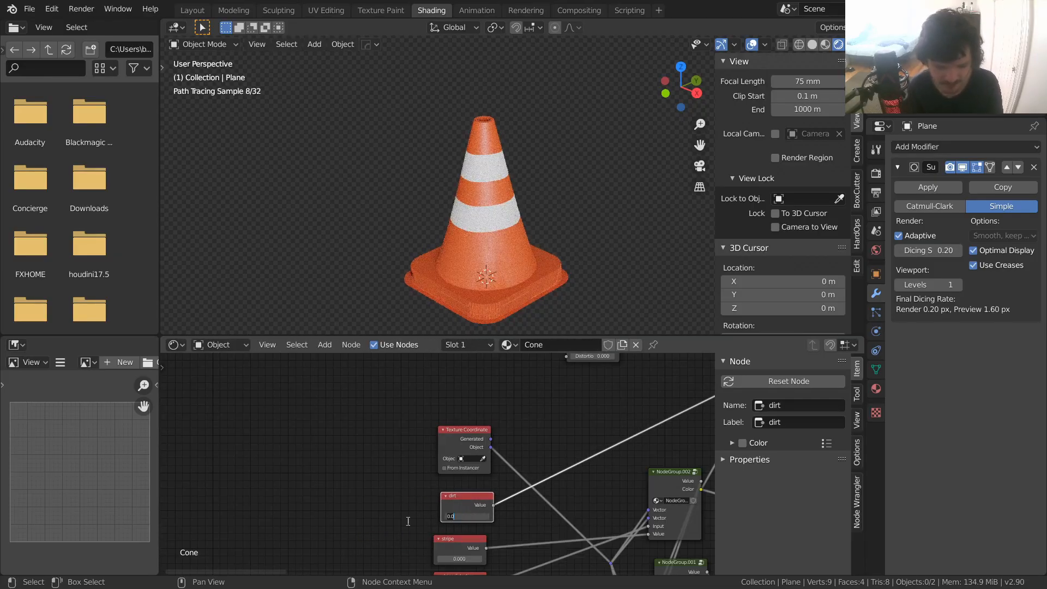
pyautogui.write('1')
pyautogui.press('Return')
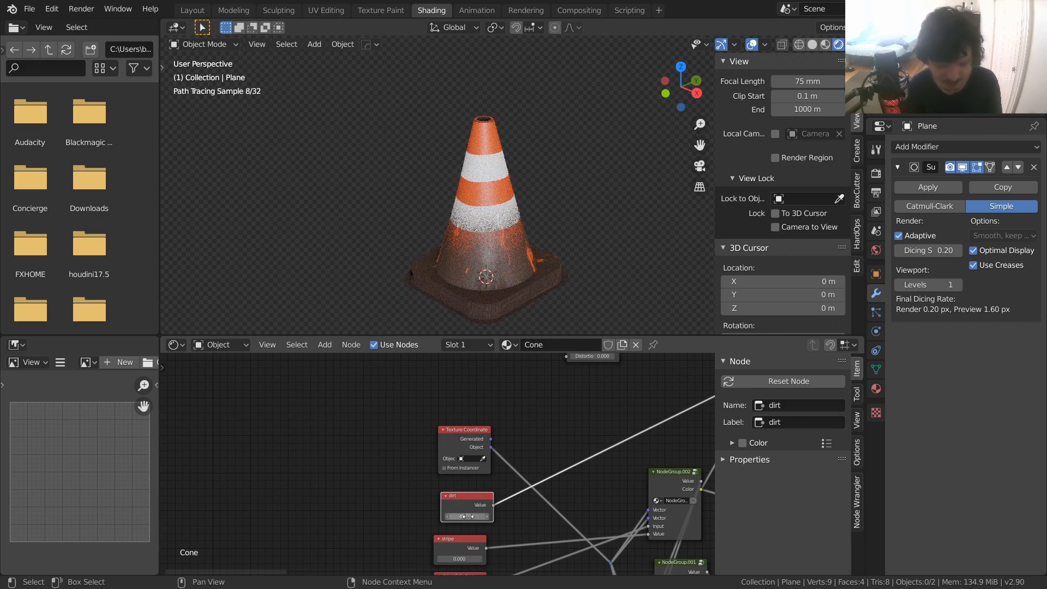
pyautogui.press('Return')
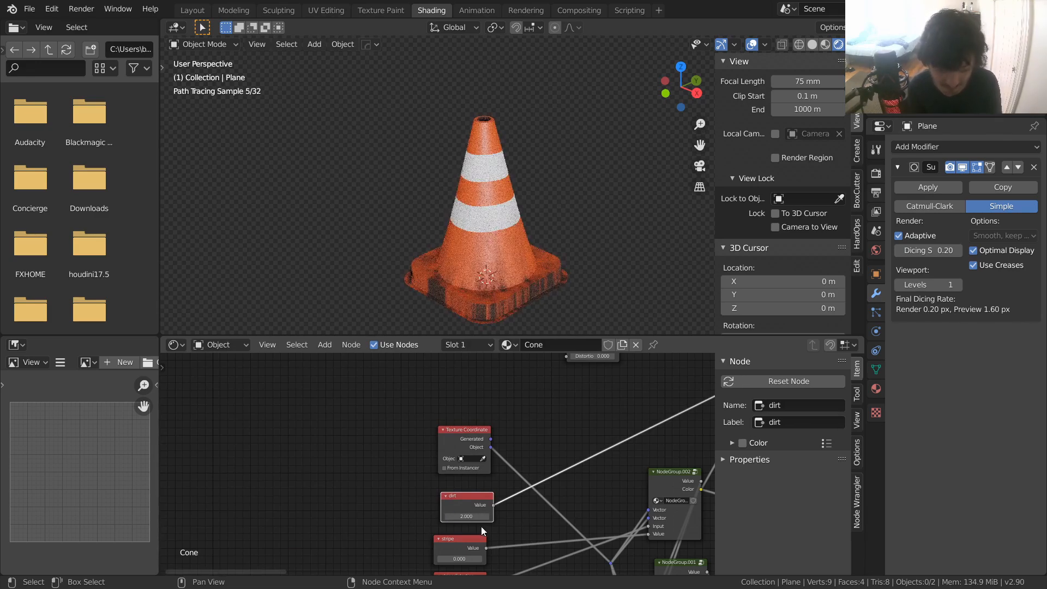
pyautogui.write('4')
pyautogui.press('Return')
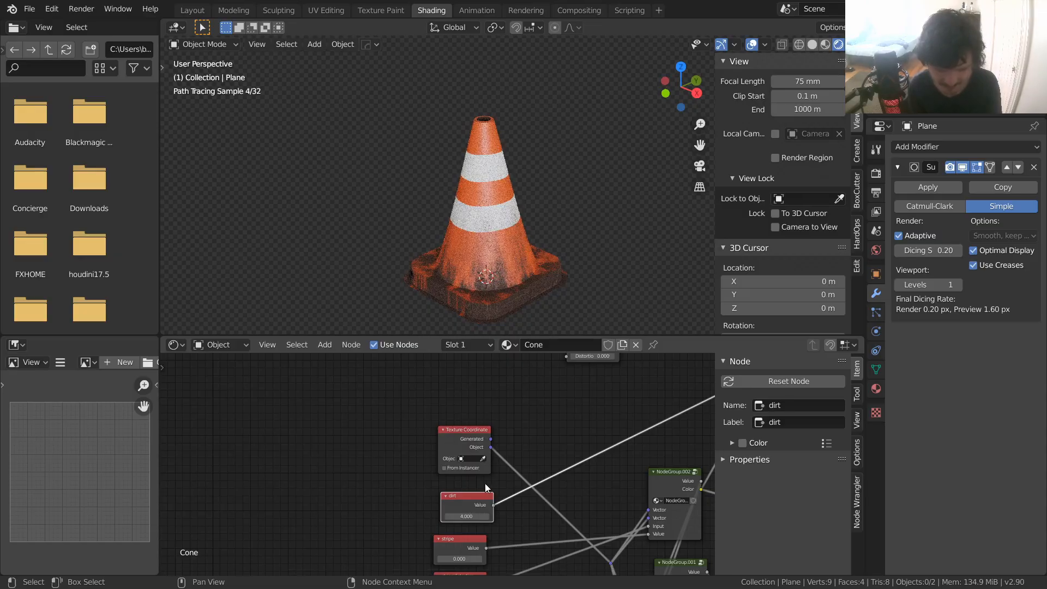
# - Align the dirt and Texture Coordinate nodes with the input column and save the file
pyautogui.moveTo(468, 501); pyautogui.dragTo(462, 498)
pyautogui.moveTo(464, 440); pyautogui.dragTo(453, 452)
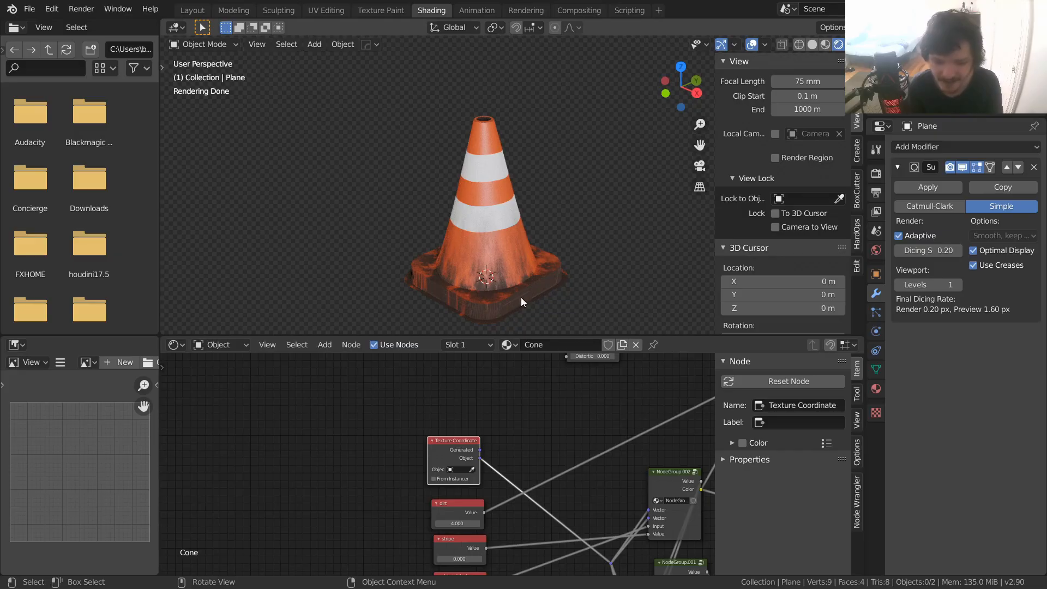
pyautogui.moveTo(561, 401); pyautogui.dragTo(490, 483, button='middle')
pyautogui.hotkey('ctrl', 's')
# - Preview the occlusion chain's Add node, and insert a duplicate of it before the Multiply node that combines the masks
pyautogui.scroll(4, 436, 439)
pyautogui.moveTo(408, 424); pyautogui.dragTo(532, 452)
pyautogui.keyDown('ctrl'); pyautogui.keyDown('shift'); pyautogui.click(344, 407); pyautogui.keyUp('shift'); pyautogui.keyUp('ctrl')
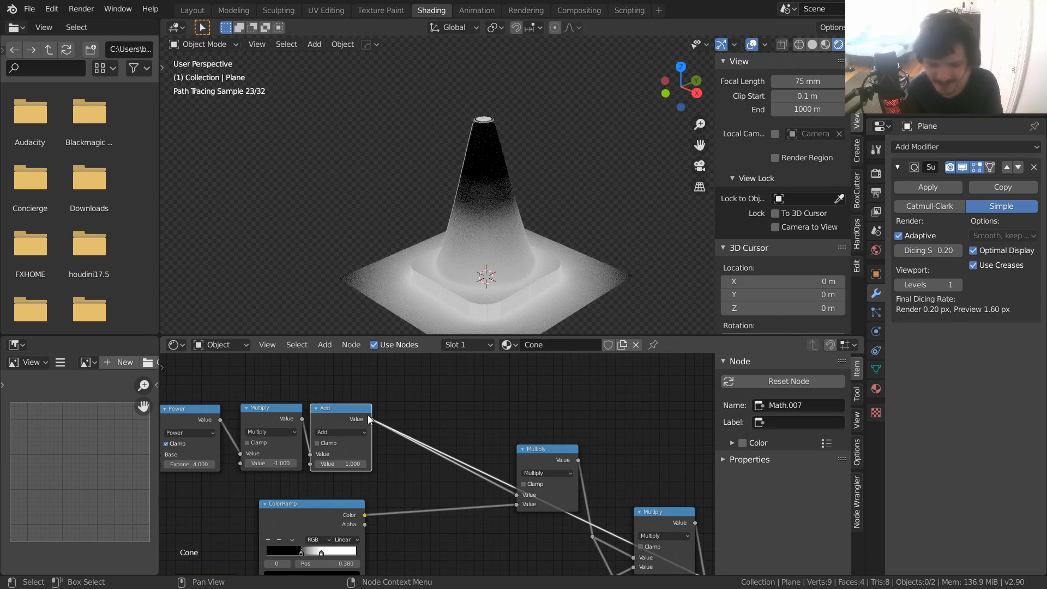
pyautogui.moveTo(556, 448); pyautogui.dragTo(574, 404)
pyautogui.click(329, 407)
pyautogui.hotkey('shift', 'd')
pyautogui.click(464, 382)
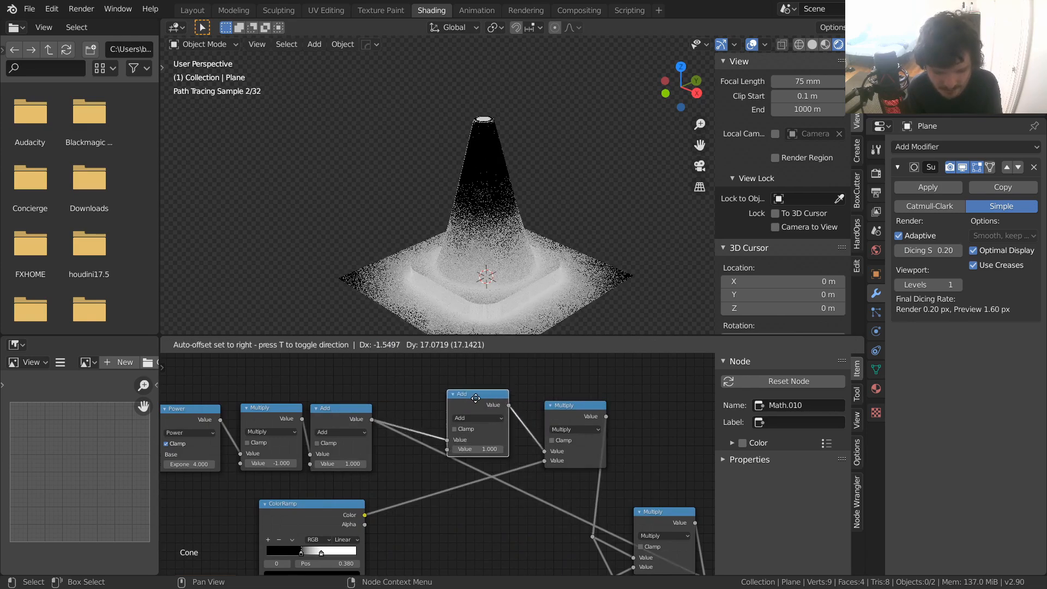
# - Try values of 0.5 and 0.1 on the duplicated Add node while previewing its output
pyautogui.click(484, 438)
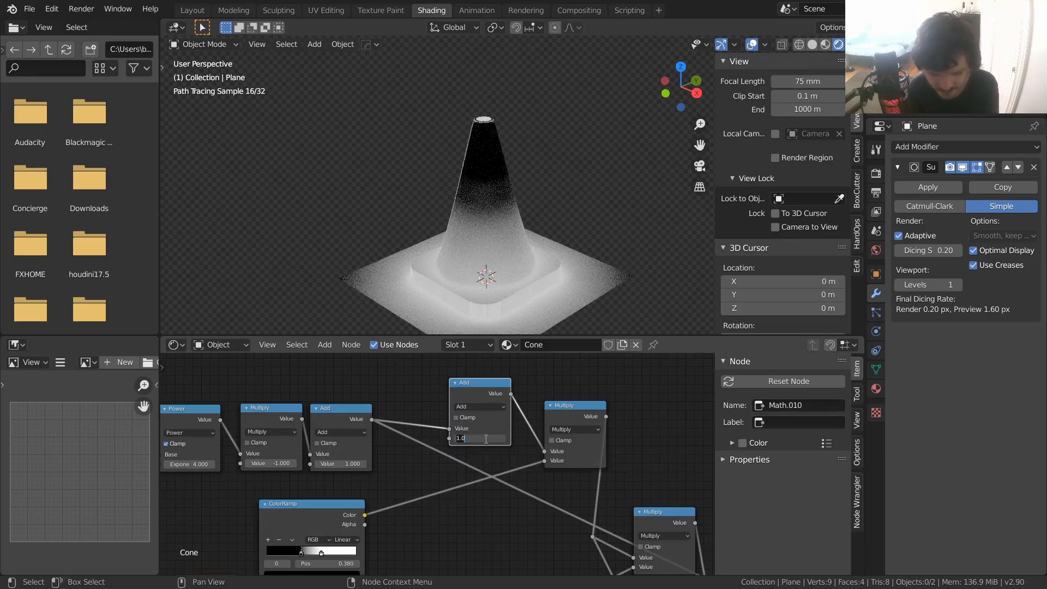
pyautogui.scroll(1, 484, 417)
pyautogui.click(494, 433)
pyautogui.write('.5')
pyautogui.press('Return')
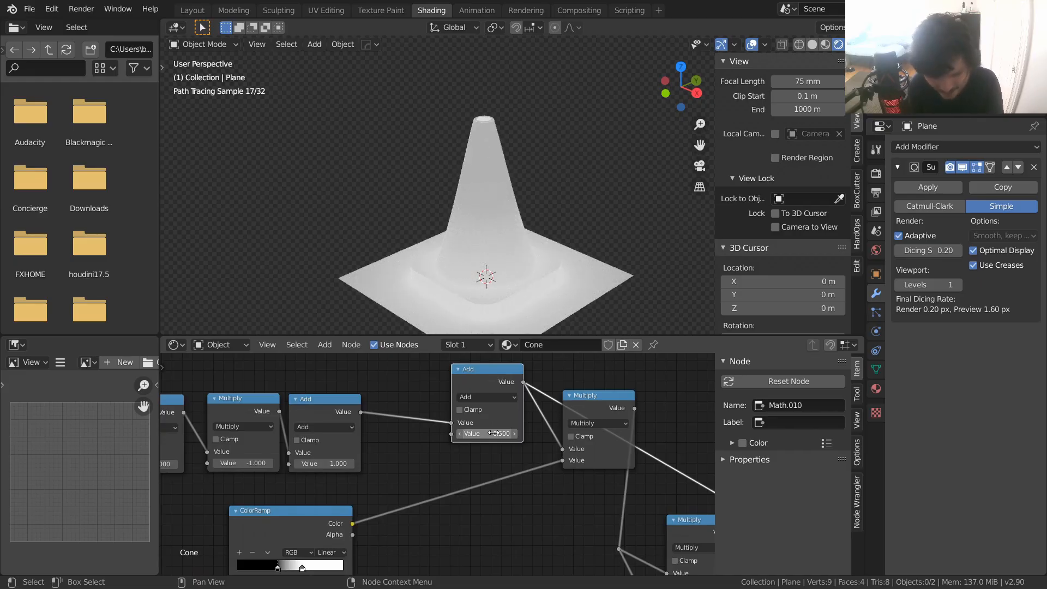
pyautogui.click(495, 433)
pyautogui.write('.1')
pyautogui.press('Return')
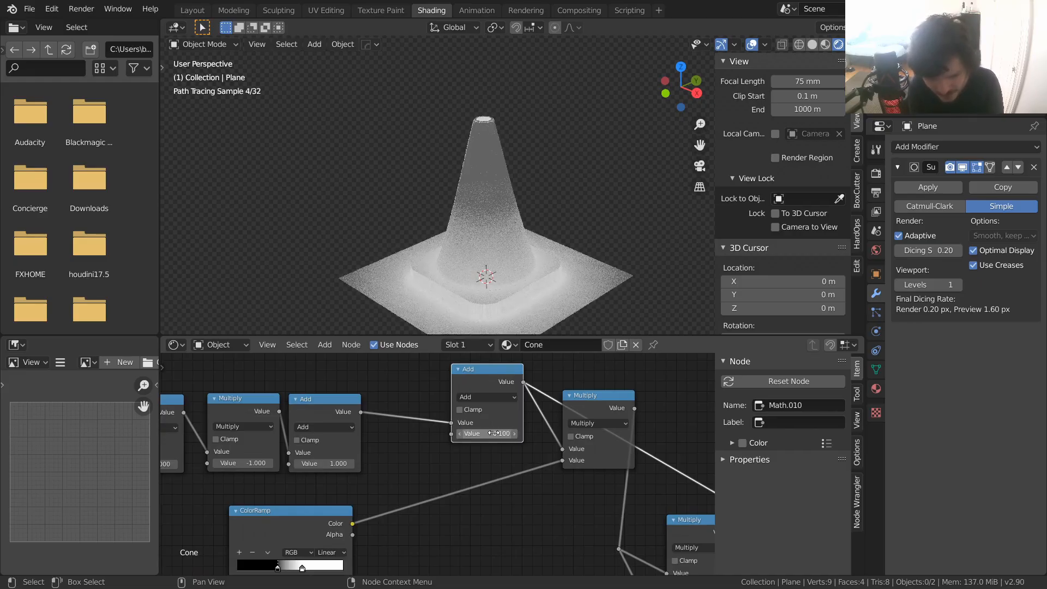
# - Add a Value node named and labelled "dirtmidlevel" and connect it to the duplicated Add node's second value
pyautogui.moveTo(395, 385); pyautogui.dragTo(518, 454, button='middle')
pyautogui.hotkey('shift', 'a')
pyautogui.click(446, 399)
pyautogui.write('val')
pyautogui.press('Return')
pyautogui.click(411, 404)
pyautogui.moveTo(458, 403); pyautogui.dragTo(574, 502)
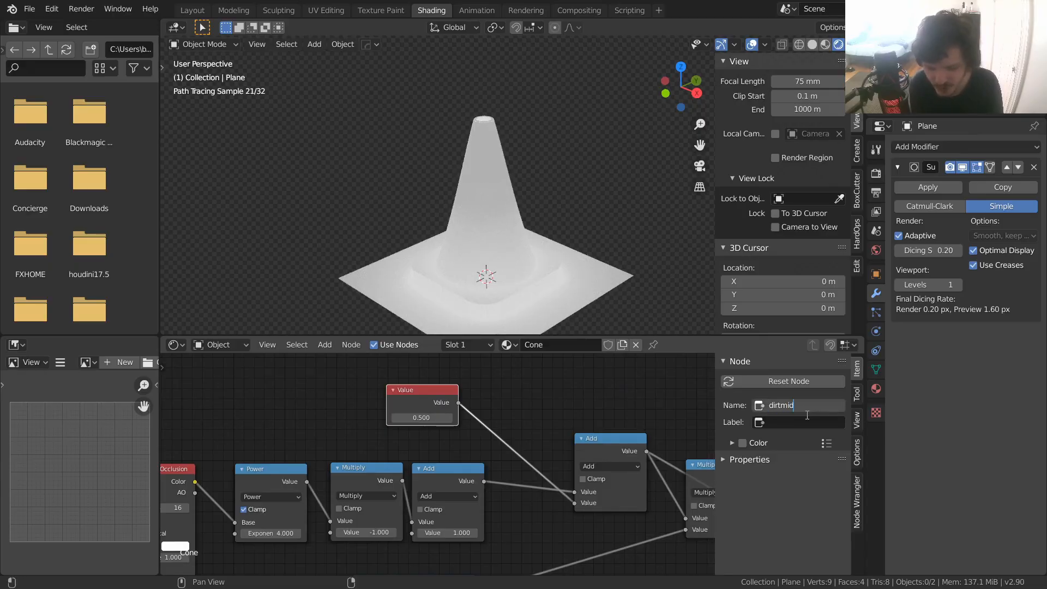
pyautogui.press('Tab')
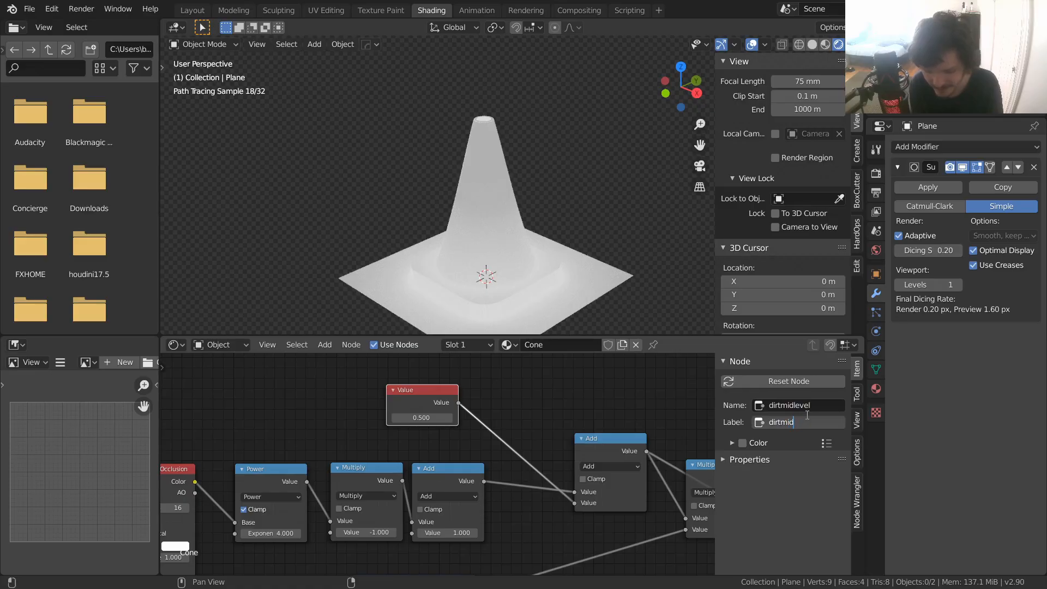
pyautogui.press('Return')
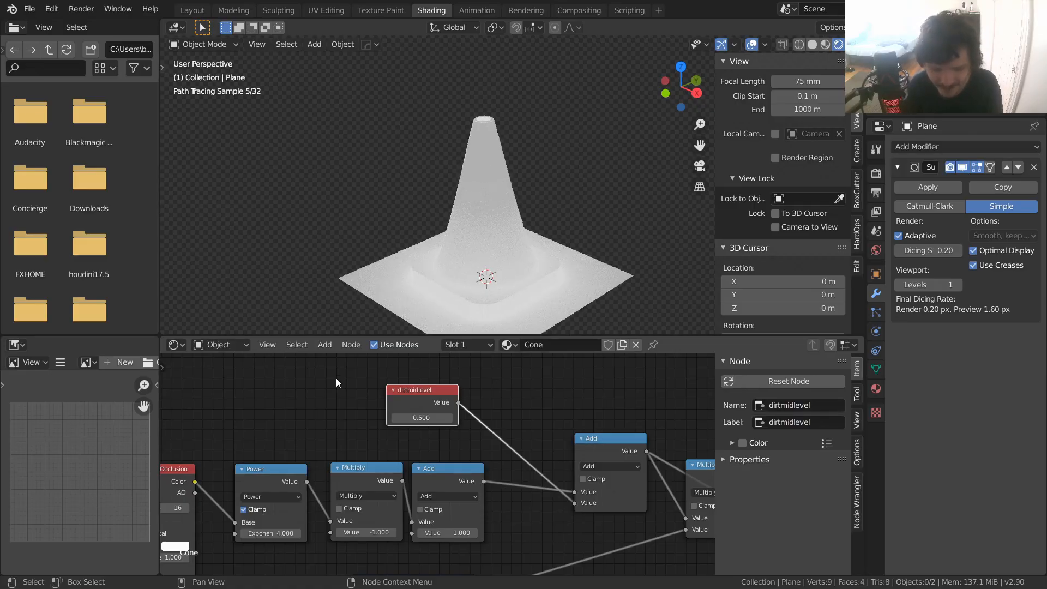
# - Move the dirtmidlevel node into the input column between Texture Coordinate and dirt
pyautogui.scroll(-3, 371, 409)
pyautogui.moveTo(394, 433); pyautogui.dragTo(502, 370, button='middle')
pyautogui.press('g')
pyautogui.click(320, 523)
pyautogui.moveTo(353, 542); pyautogui.dragTo(434, 393, button='middle')
pyautogui.press('g')
pyautogui.click(387, 494)
pyautogui.moveTo(437, 489); pyautogui.dragTo(440, 469)
pyautogui.scroll(4, 440, 467)
pyautogui.moveTo(434, 472); pyautogui.dragTo(437, 415, button='middle')
pyautogui.press('g')
pyautogui.click(363, 432)
pyautogui.click(362, 421)
pyautogui.press('g')
pyautogui.click(409, 472)
# - Preview the full Mix Shader output again and inspect the dirt on the cone up close
pyautogui.scroll(-6, 480, 467)
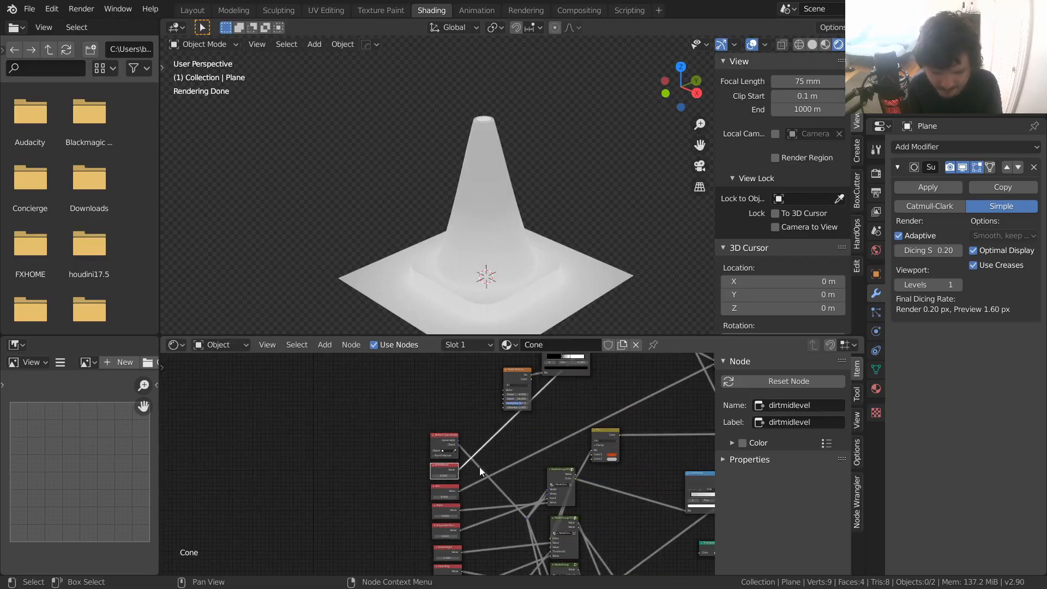
pyautogui.moveTo(516, 446); pyautogui.dragTo(503, 442, button='middle')
pyautogui.keyDown('ctrl'); pyautogui.keyDown('shift'); pyautogui.click(581, 489); pyautogui.keyUp('shift'); pyautogui.keyUp('ctrl')
pyautogui.moveTo(343, 416); pyautogui.dragTo(472, 421, button='middle')
pyautogui.scroll(11, 439, 462)
pyautogui.moveTo(352, 457); pyautogui.dragTo(457, 451, button='middle')
pyautogui.scroll(3, 496, 242)
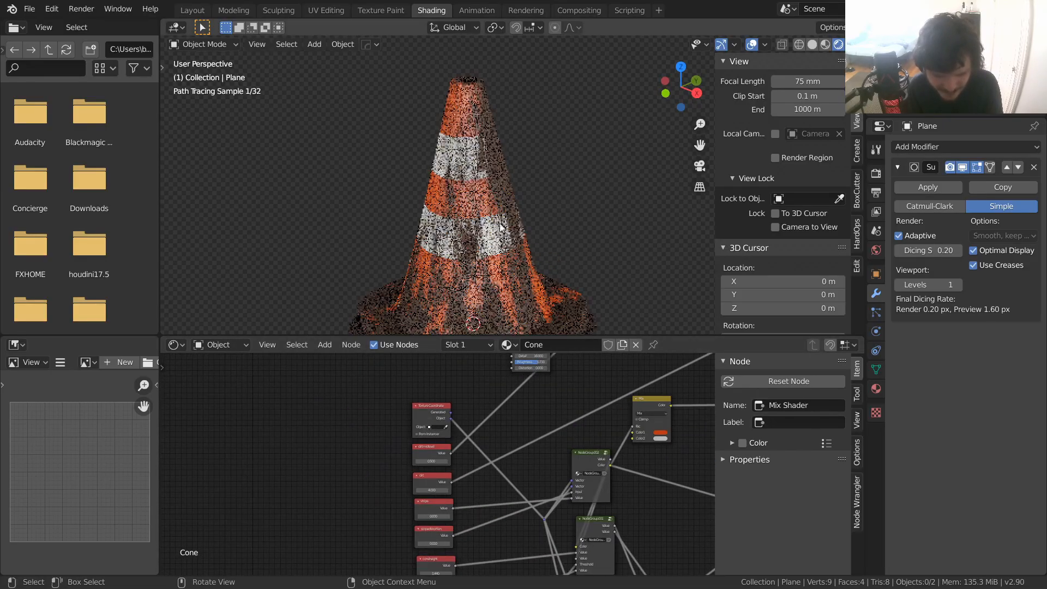
pyautogui.moveTo(500, 231); pyautogui.dragTo(496, 224, button='middle')
# - Try a dirtmidlevel value of 0, and set it to 0.2
pyautogui.scroll(4, 439, 462)
pyautogui.click(439, 460)
pyautogui.write('0')
pyautogui.press('Return')
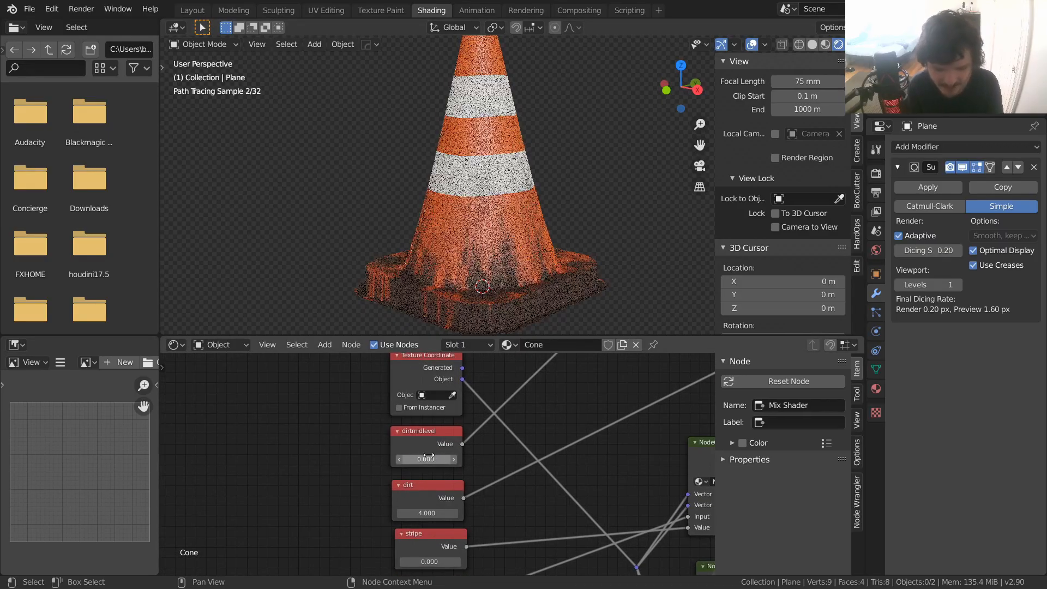
pyautogui.click(424, 455)
pyautogui.write('.2')
pyautogui.press('Return')
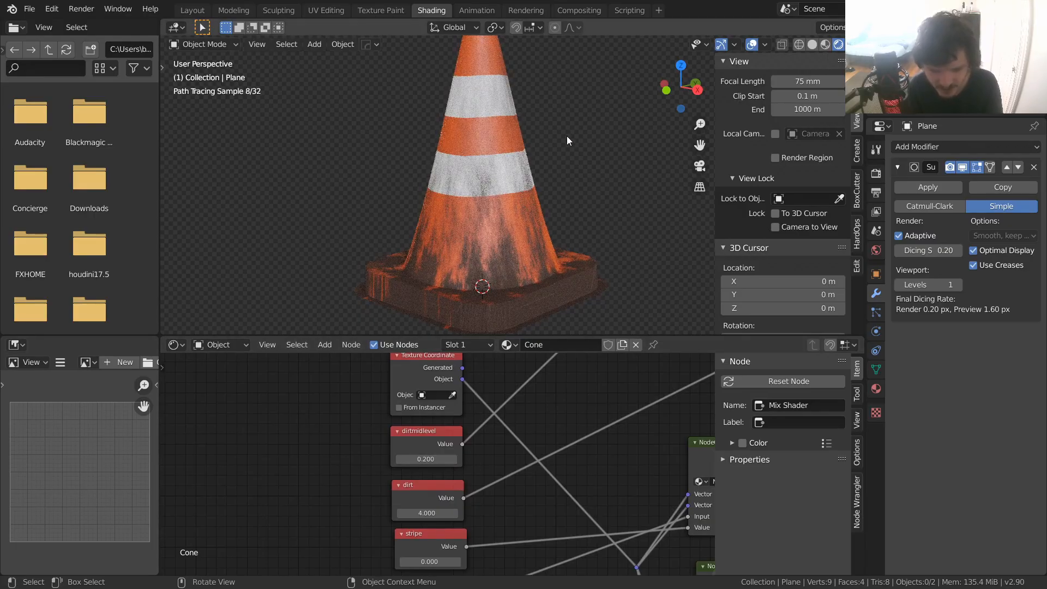
# - Try dirt values of 2 and 3, and return the value to 4
pyautogui.click(442, 513)
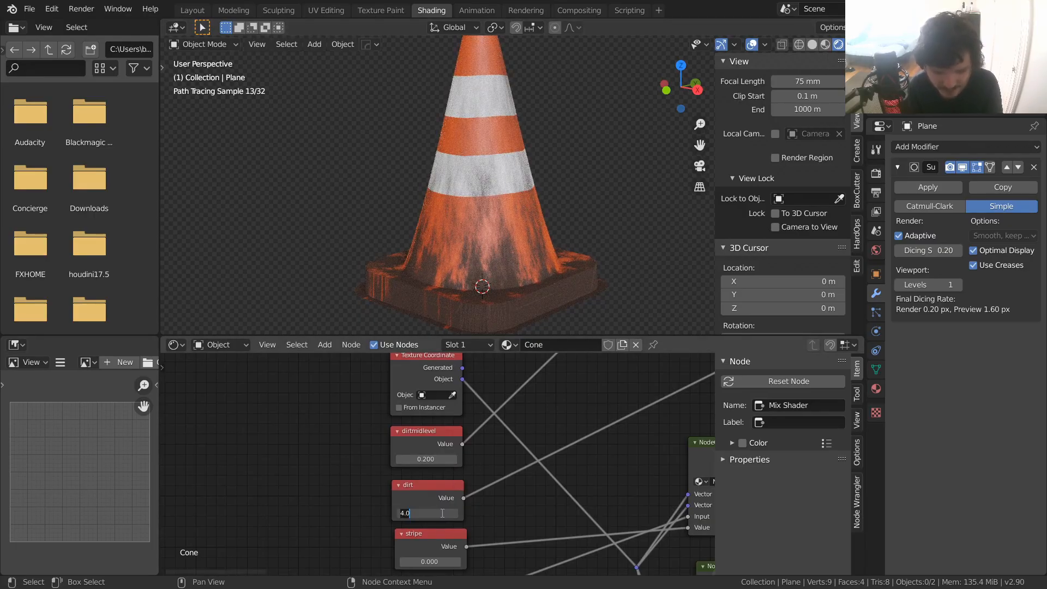
pyautogui.write('2')
pyautogui.press('Return')
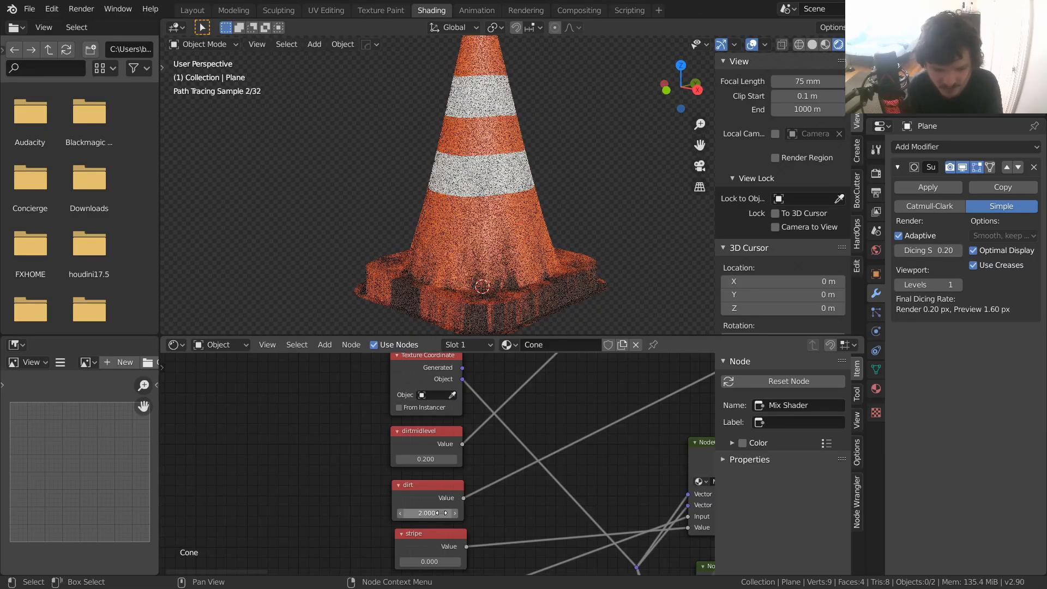
pyautogui.click(443, 512)
pyautogui.write('3.0')
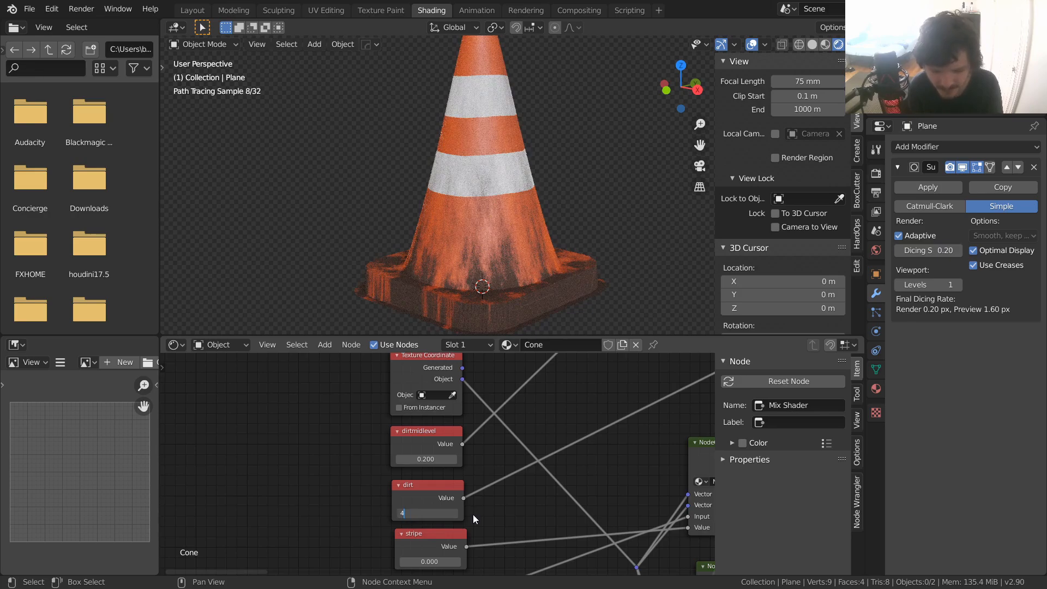
pyautogui.press('Return')
# - Try an exponent of 1 on the Power node fed by the Ambient Occlusion color
pyautogui.scroll(-8, 522, 472)
pyautogui.moveTo(686, 461); pyautogui.dragTo(591, 475, button='middle')
pyautogui.scroll(10, 444, 477)
pyautogui.click(416, 494)
pyautogui.write('2')
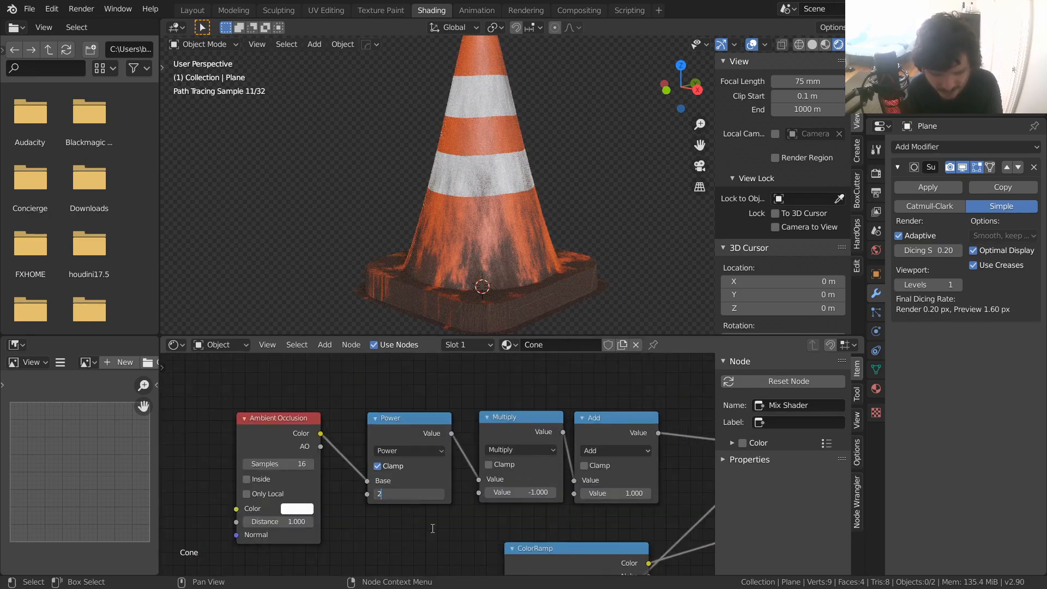
pyautogui.press('BackSpace')
pyautogui.write('1')
pyautogui.press('Return')
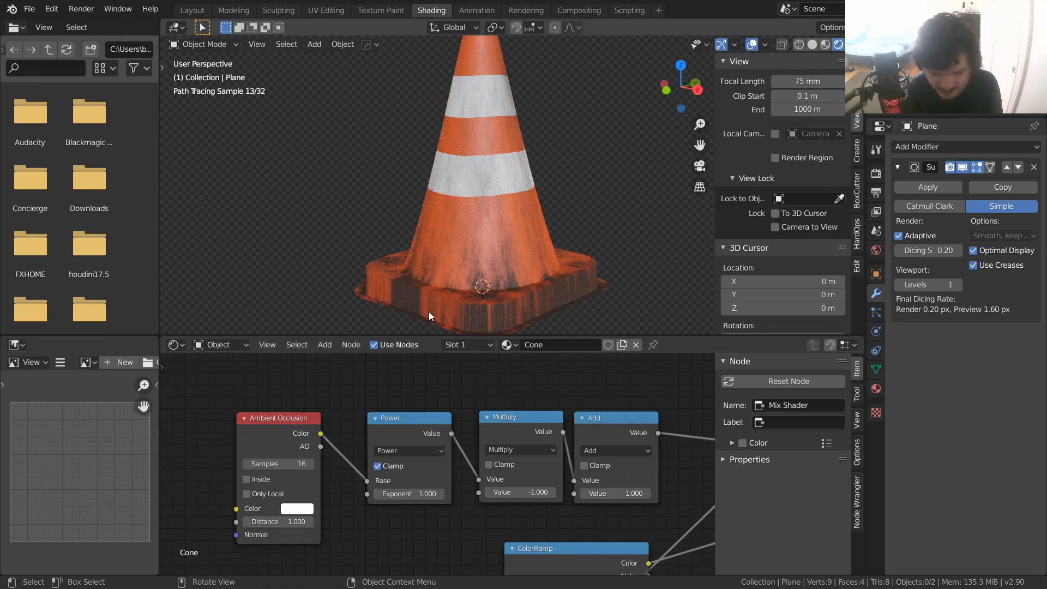
# - Set the exponent of the Power node after Ambient Occlusion to 3
pyautogui.click(424, 493)
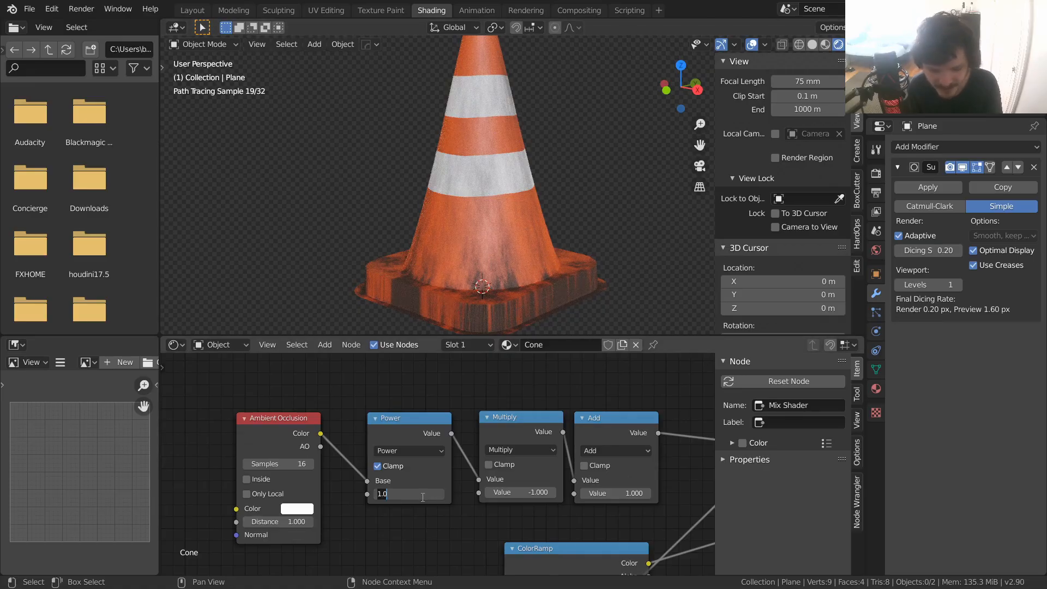
pyautogui.write('3')
pyautogui.press('Return')
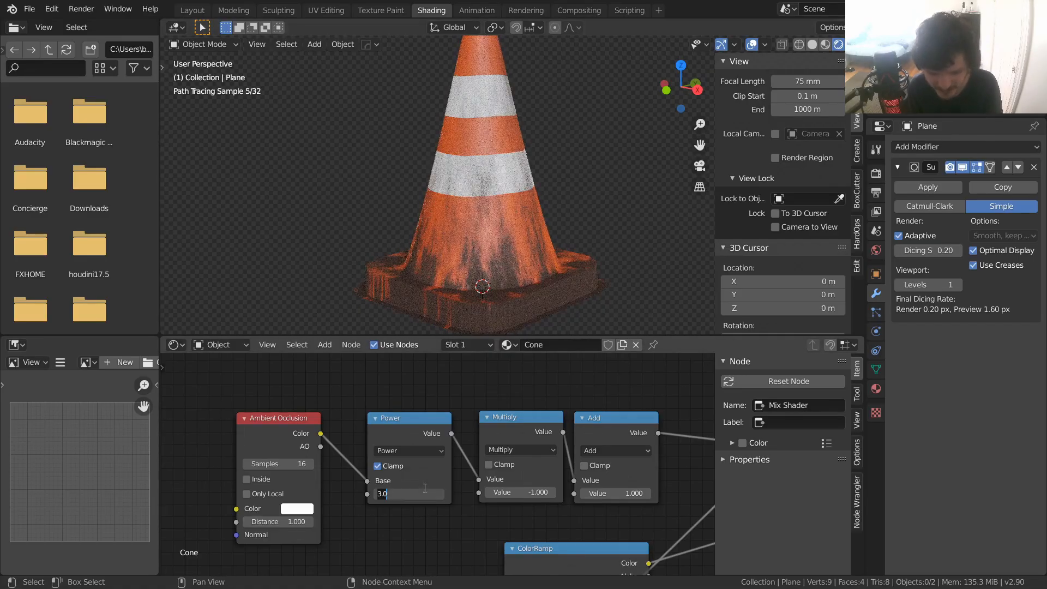
pyautogui.press('Return')
# - Set the dirt value to 3, check the cone from another angle, and save the file
pyautogui.scroll(-3, 519, 225)
pyautogui.moveTo(364, 499); pyautogui.dragTo(419, 407, button='middle')
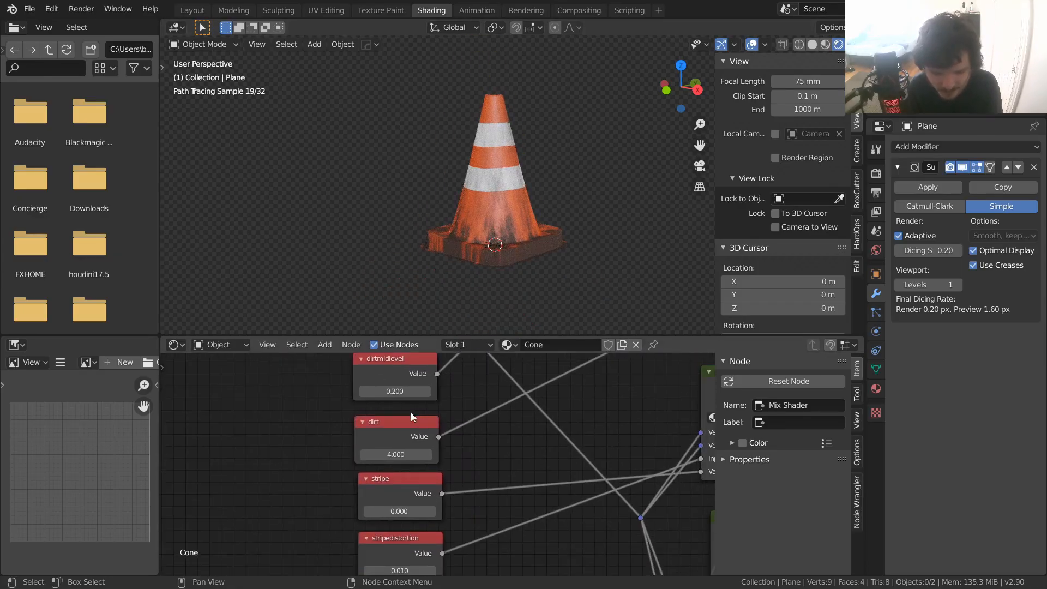
pyautogui.click(393, 453)
pyautogui.press('Return')
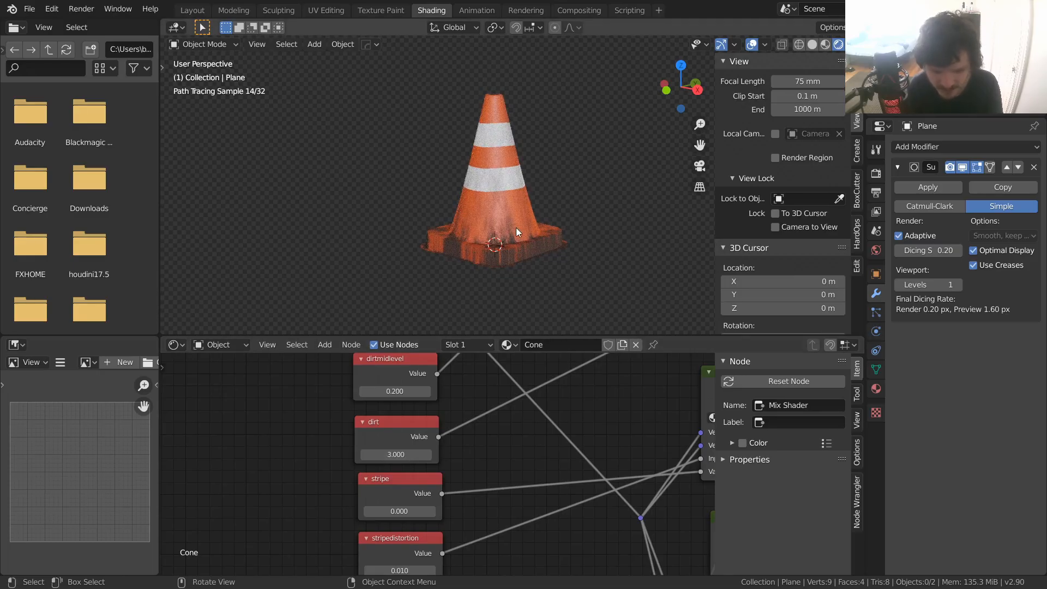
pyautogui.moveTo(588, 254); pyautogui.dragTo(540, 234, button='middle')
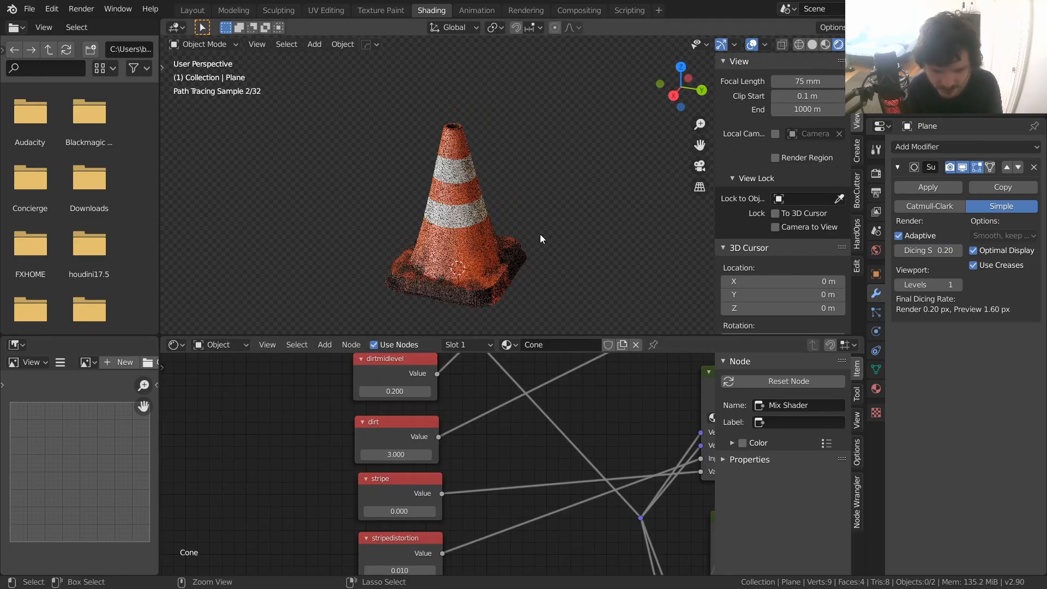
pyautogui.hotkey('ctrl', 's')
pyautogui.moveTo(471, 225); pyautogui.dragTo(535, 313, button='middle')
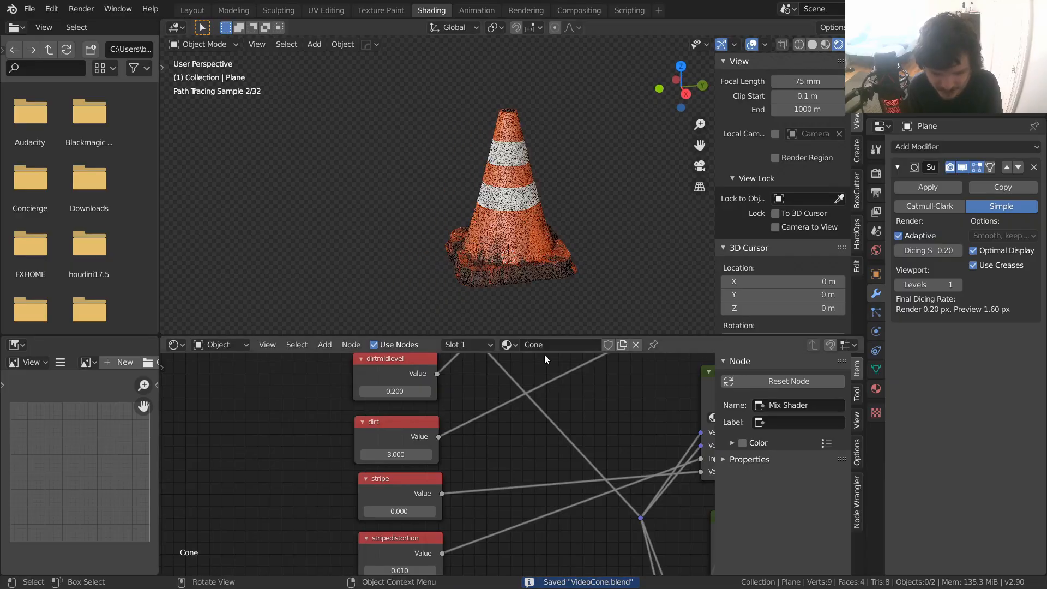
# - Add a Bump node beside the Principled BSDF and connect its Normal output to the shader's Normal input
pyautogui.scroll(-7, 600, 422)
pyautogui.moveTo(615, 428); pyautogui.dragTo(317, 416, button='middle')
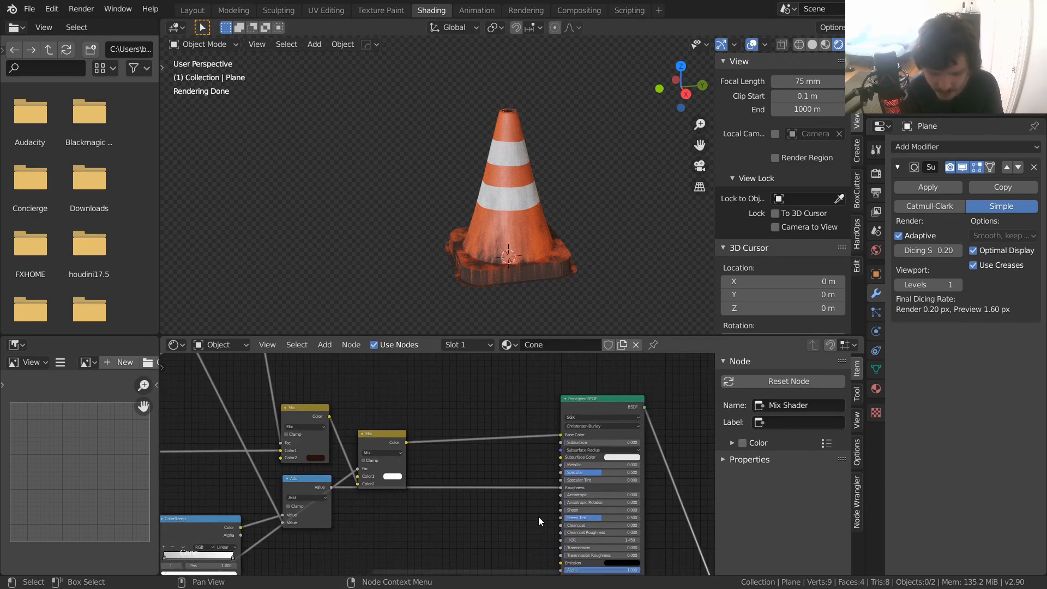
pyautogui.moveTo(538, 516); pyautogui.dragTo(515, 464, button='middle')
pyautogui.hotkey('shift', 'a')
pyautogui.write('bump')
pyautogui.press('Return')
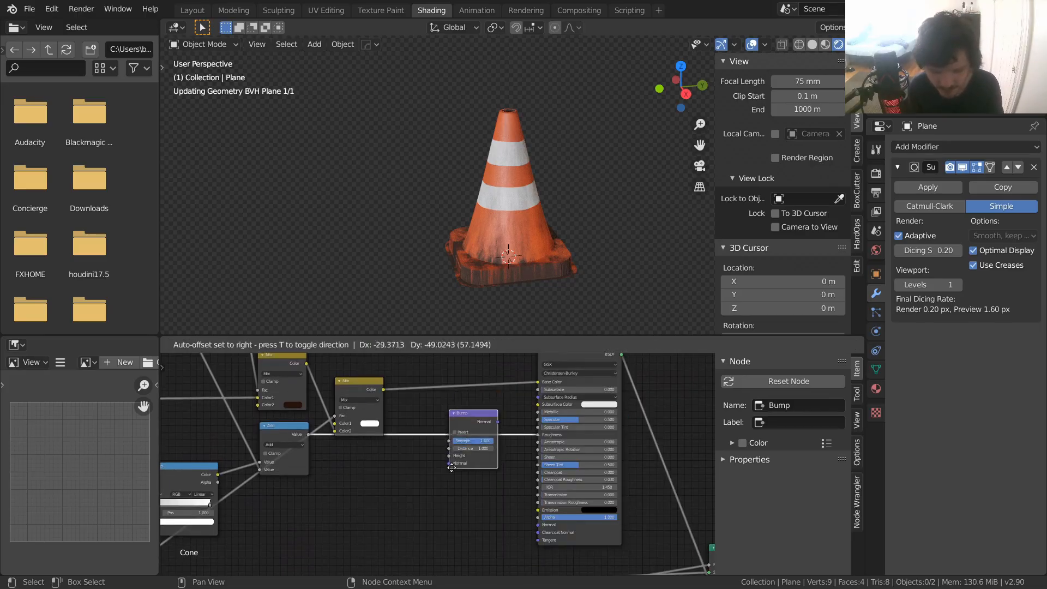
pyautogui.click(421, 540)
pyautogui.moveTo(458, 520); pyautogui.dragTo(545, 526)
pyautogui.moveTo(429, 512); pyautogui.dragTo(487, 478)
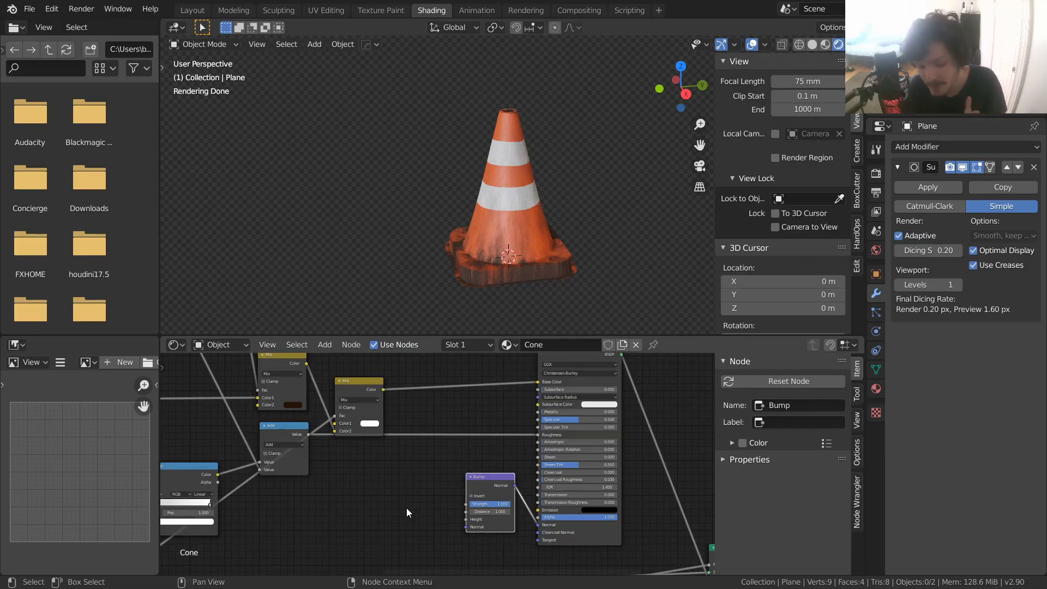
# - Inspect the cone's stripes up close and save the file
pyautogui.scroll(6, 476, 194)
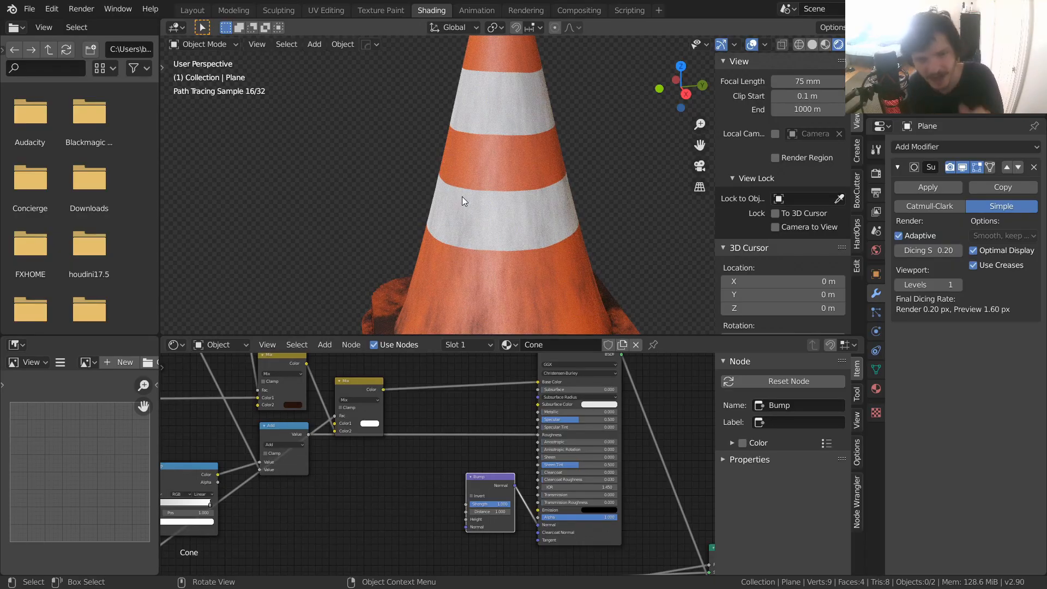
pyautogui.moveTo(364, 459); pyautogui.dragTo(489, 458, button='middle')
pyautogui.hotkey('ctrl', 's')
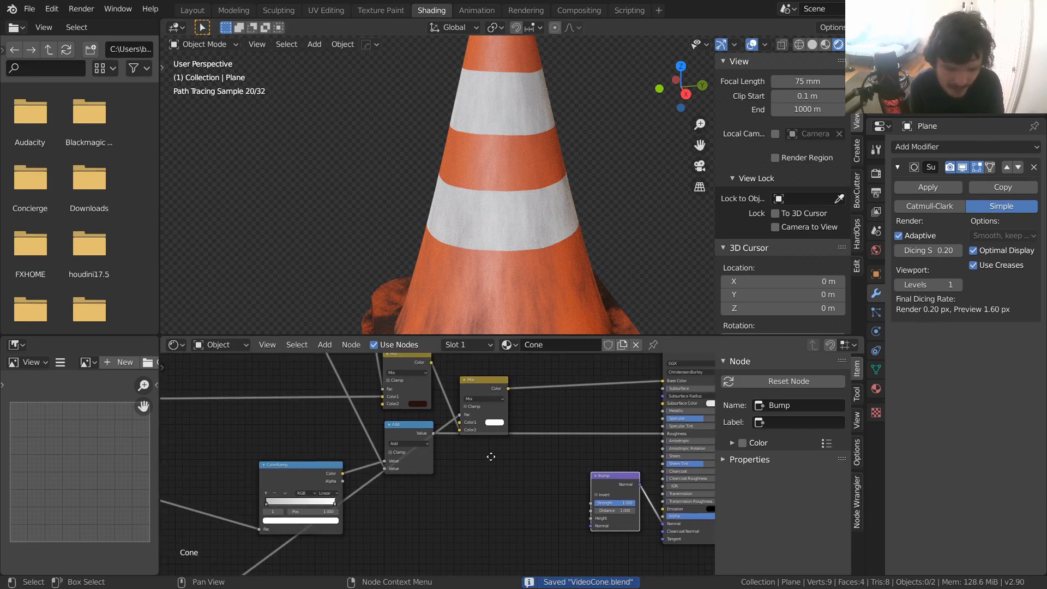
# - Preview the output of the Multiply node that combines the occlusion Add result with the noise ColorRamp
pyautogui.scroll(-5, 530, 240)
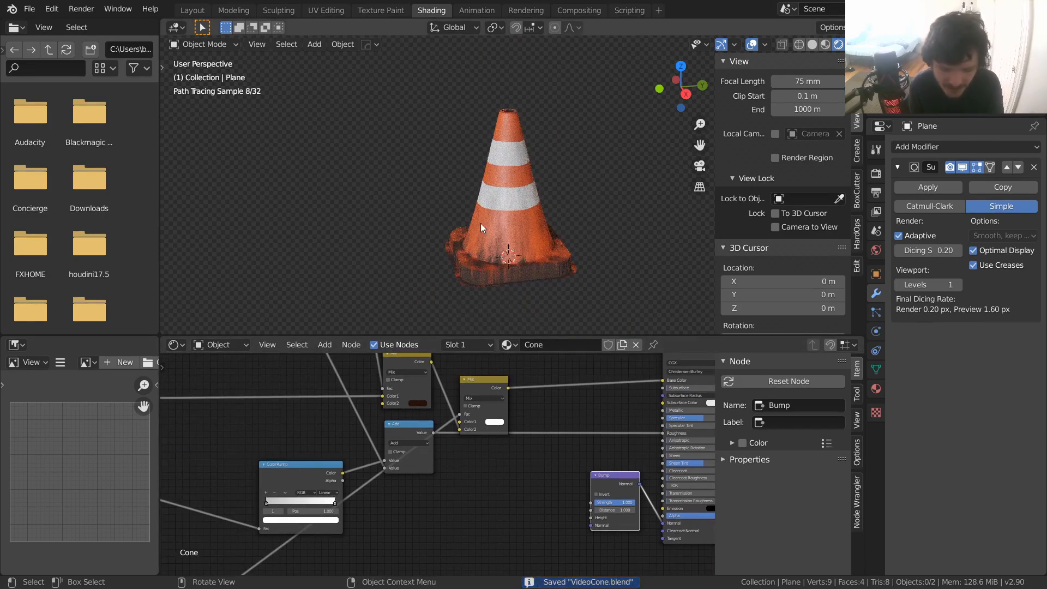
pyautogui.moveTo(390, 422); pyautogui.dragTo(437, 452, button='middle')
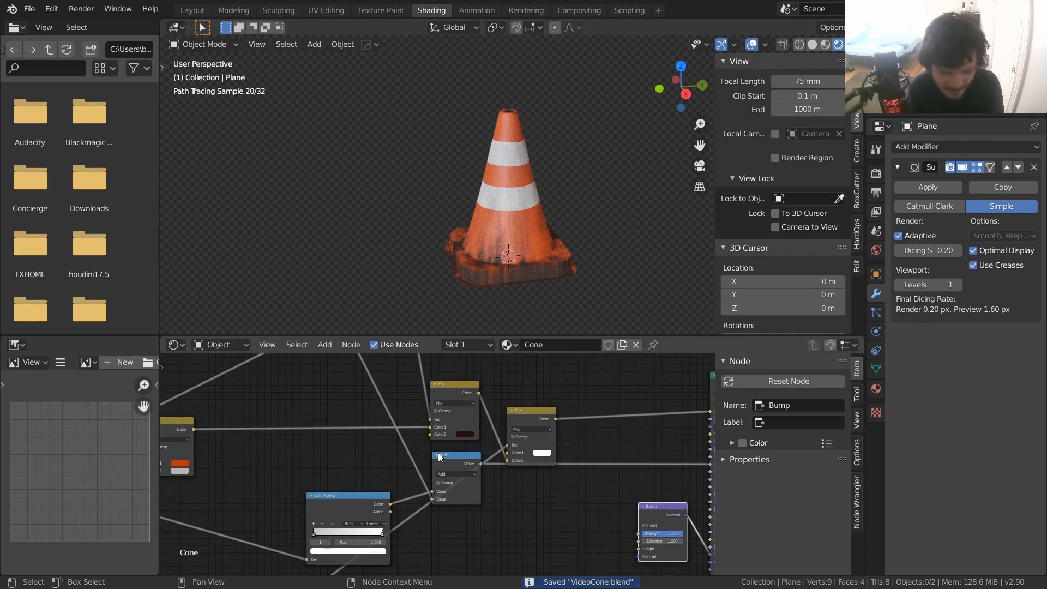
pyautogui.scroll(-5, 518, 450)
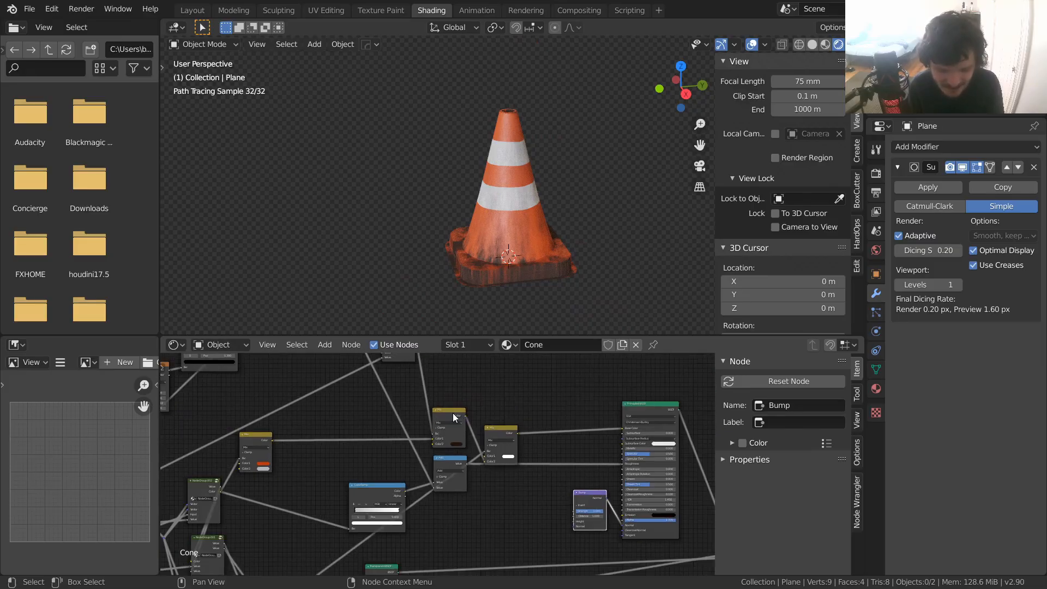
pyautogui.moveTo(451, 413); pyautogui.dragTo(548, 469, button='middle')
pyautogui.scroll(2, 490, 392)
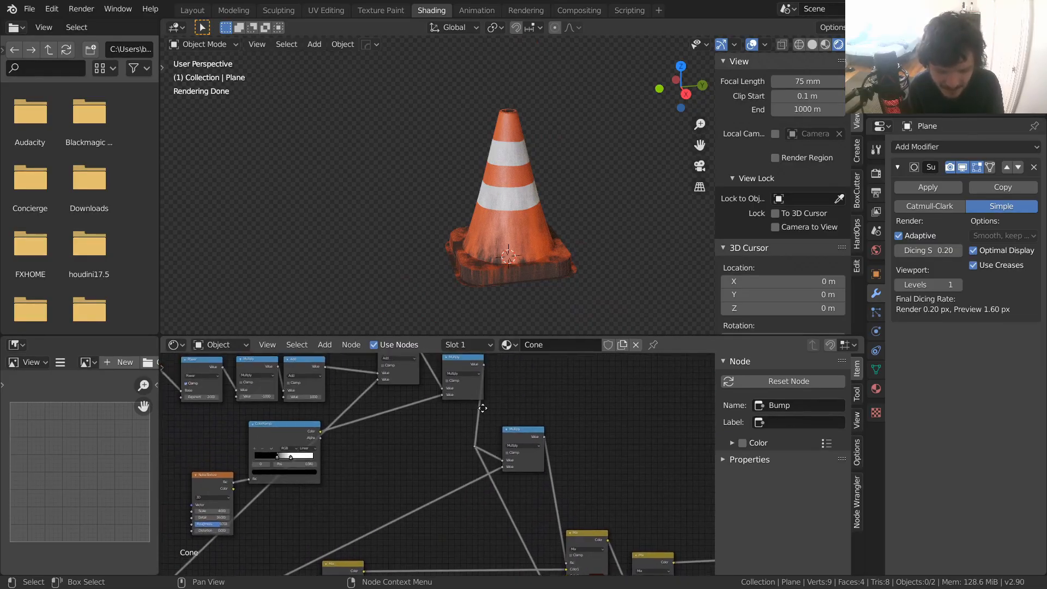
pyautogui.moveTo(472, 364); pyautogui.dragTo(469, 390, button='middle')
pyautogui.keyDown('ctrl'); pyautogui.keyDown('shift'); pyautogui.click(466, 386); pyautogui.keyUp('shift'); pyautogui.keyUp('ctrl')
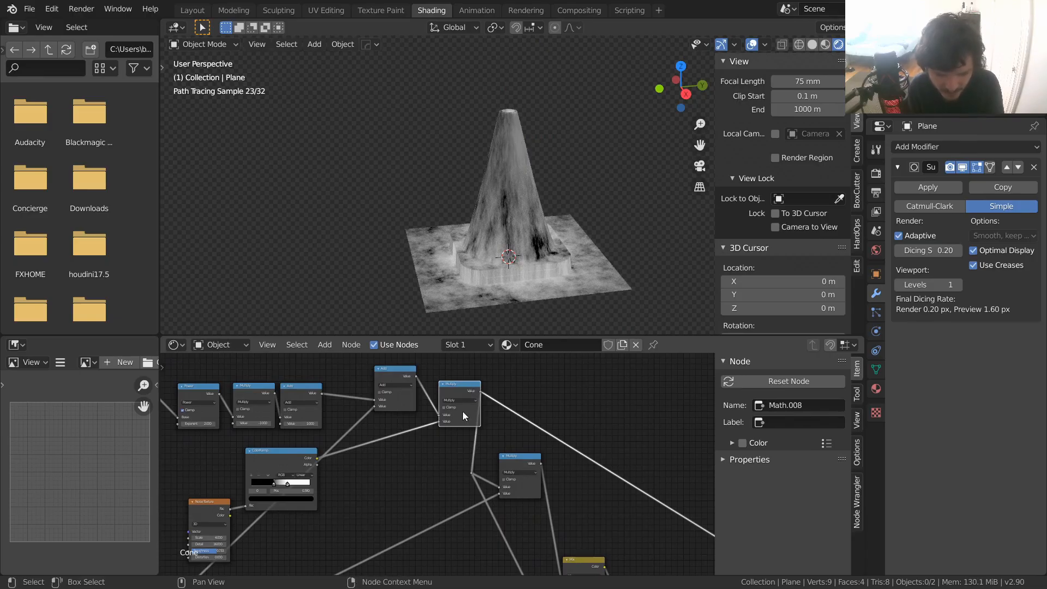
# - Move the lower Multiply node down closer to the Mix node it feeds
pyautogui.moveTo(475, 427)
pyautogui.mouseDown(button='middle')
pyautogui.moveTo(493, 402)
pyautogui.moveTo(474, 386)
pyautogui.moveTo(458, 424)
pyautogui.mouseUp(button='middle')
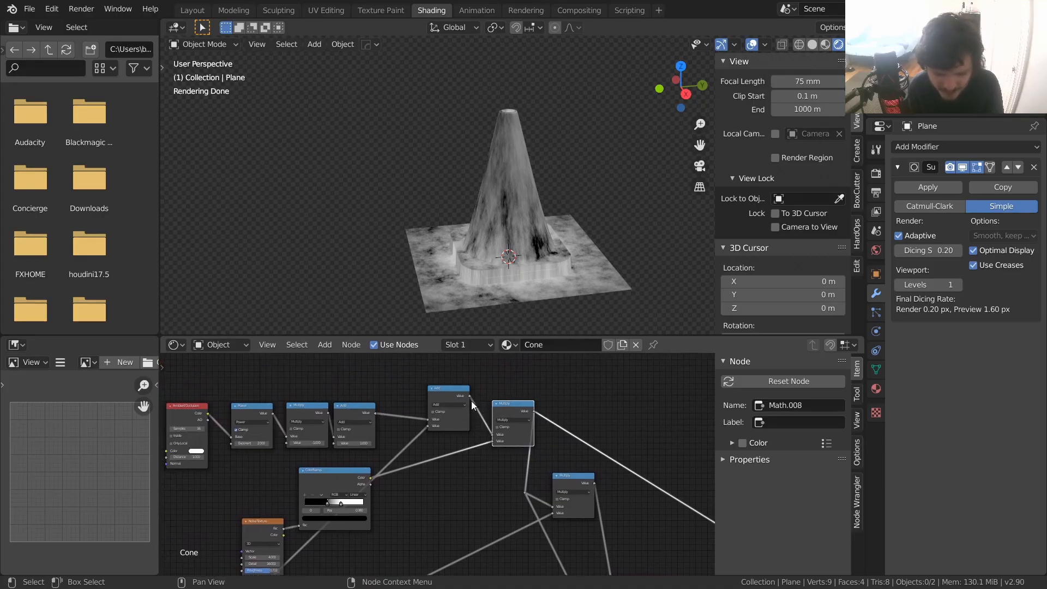
pyautogui.moveTo(561, 402); pyautogui.dragTo(502, 332, button='middle')
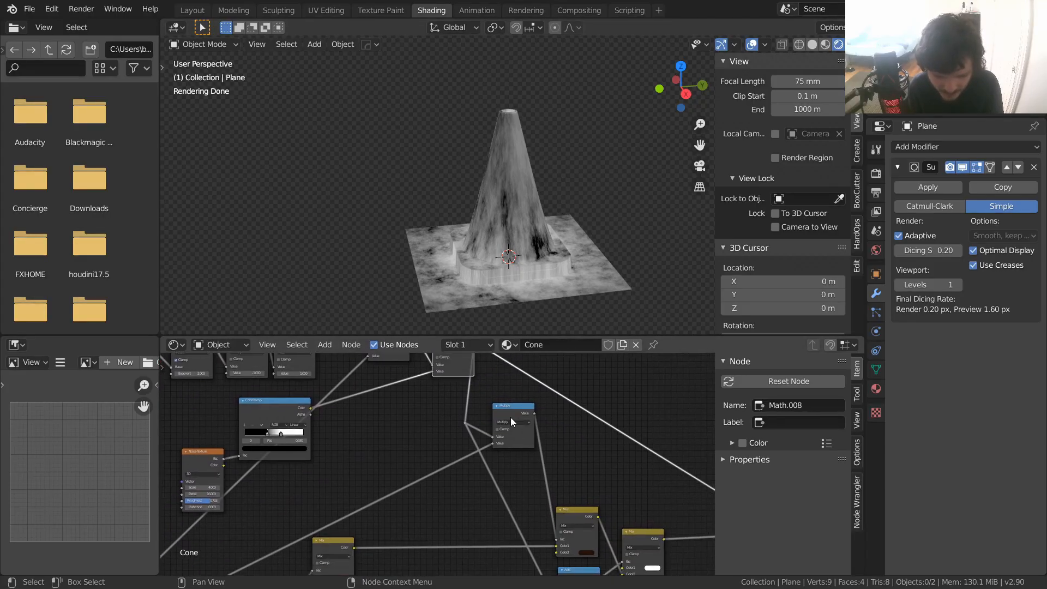
pyautogui.moveTo(512, 407); pyautogui.dragTo(534, 437)
pyautogui.scroll(-5, 534, 459)
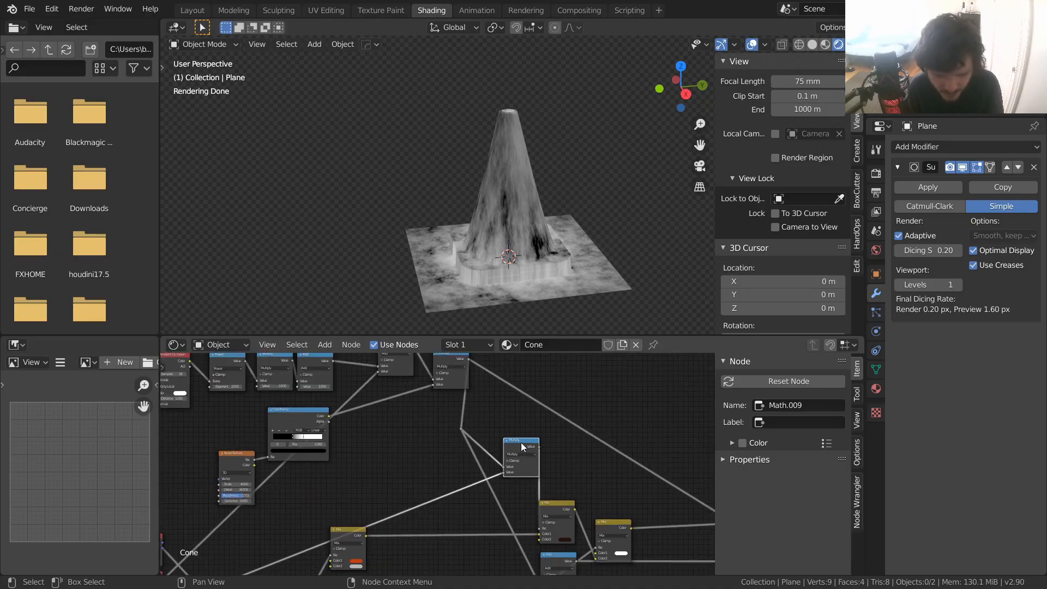
# - Connect the upper Multiply node, which combines occlusion and noise, to the Bump node's Height input
pyautogui.moveTo(573, 483); pyautogui.dragTo(477, 457, button='middle')
pyautogui.scroll(-1, 368, 382)
pyautogui.keyDown('alt'); pyautogui.moveTo(378, 372); pyautogui.dragTo(549, 551, button='right'); pyautogui.keyUp('alt')
pyautogui.scroll(5, 486, 467)
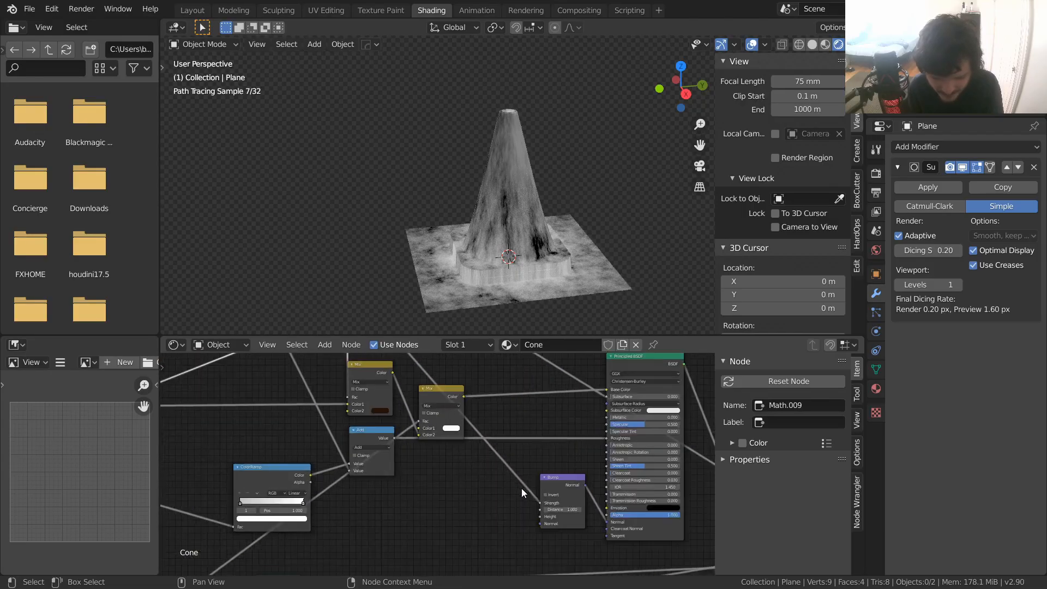
pyautogui.moveTo(476, 484); pyautogui.dragTo(476, 506)
# - Preview the full Mix Shader output again and inspect the bump on the cone's base up close
pyautogui.scroll(-5, 496, 492)
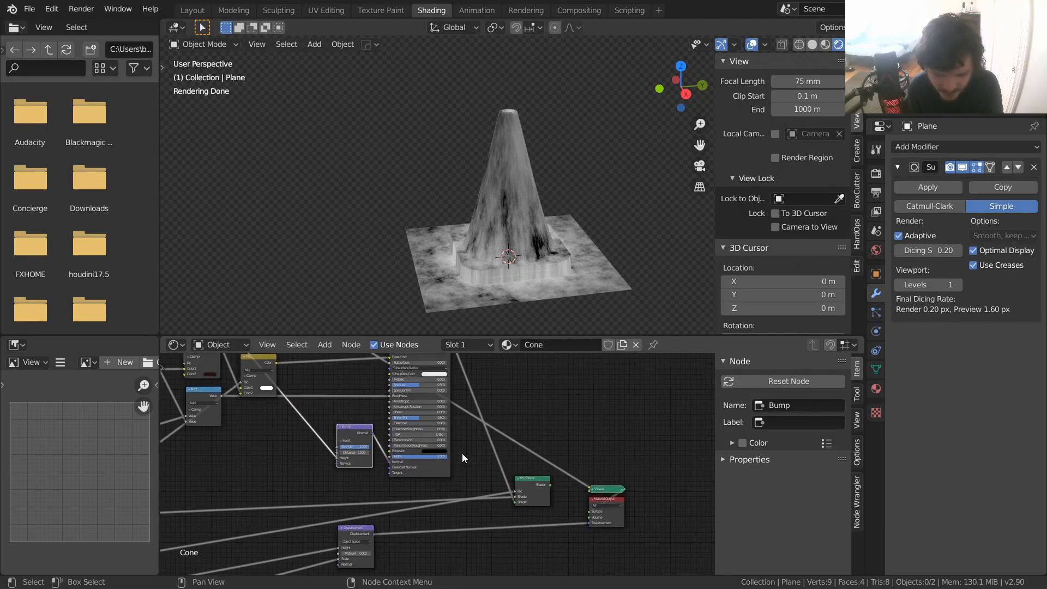
pyautogui.keyDown('ctrl'); pyautogui.keyDown('shift'); pyautogui.click(532, 483); pyautogui.keyUp('shift'); pyautogui.keyUp('ctrl')
pyautogui.scroll(6, 538, 166)
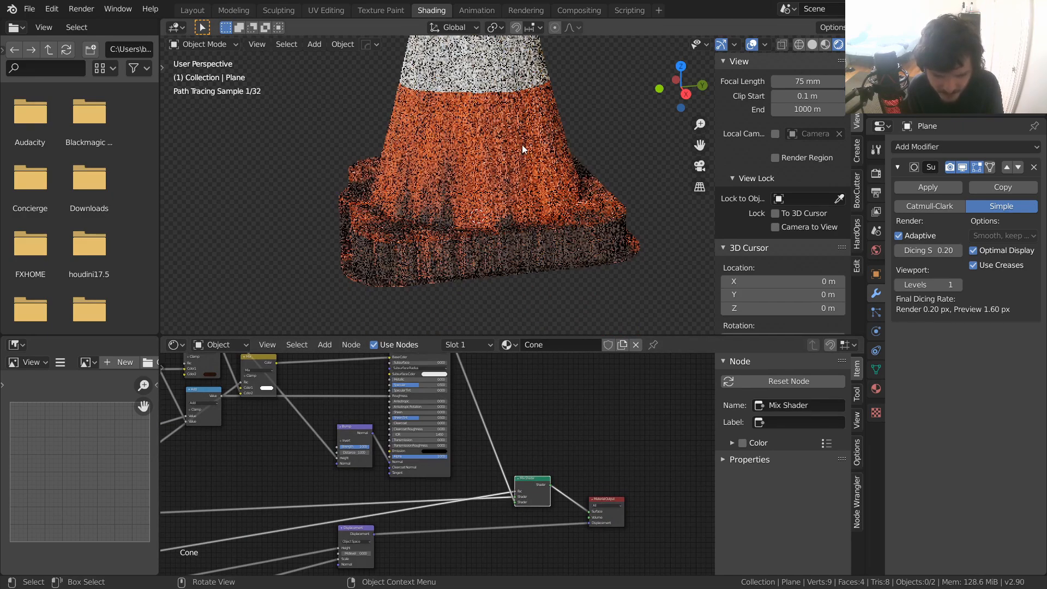
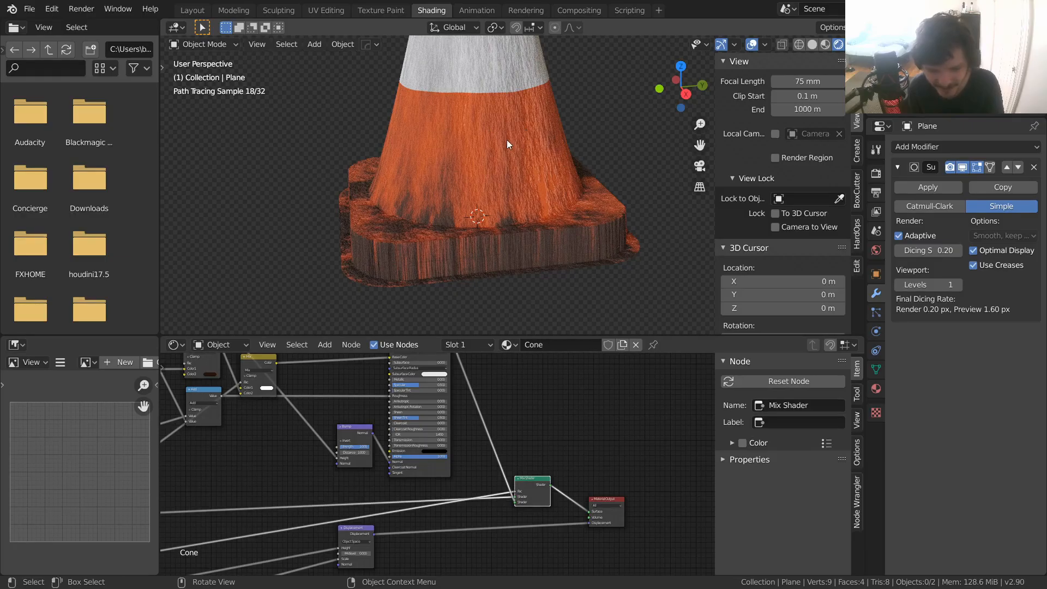
# - Add a reroute on the link into the Bump Height and connect it to the Bump Strength as well
pyautogui.scroll(-4, 516, 145)
pyautogui.moveTo(307, 415); pyautogui.dragTo(439, 427, button='middle')
pyautogui.scroll(5, 440, 427)
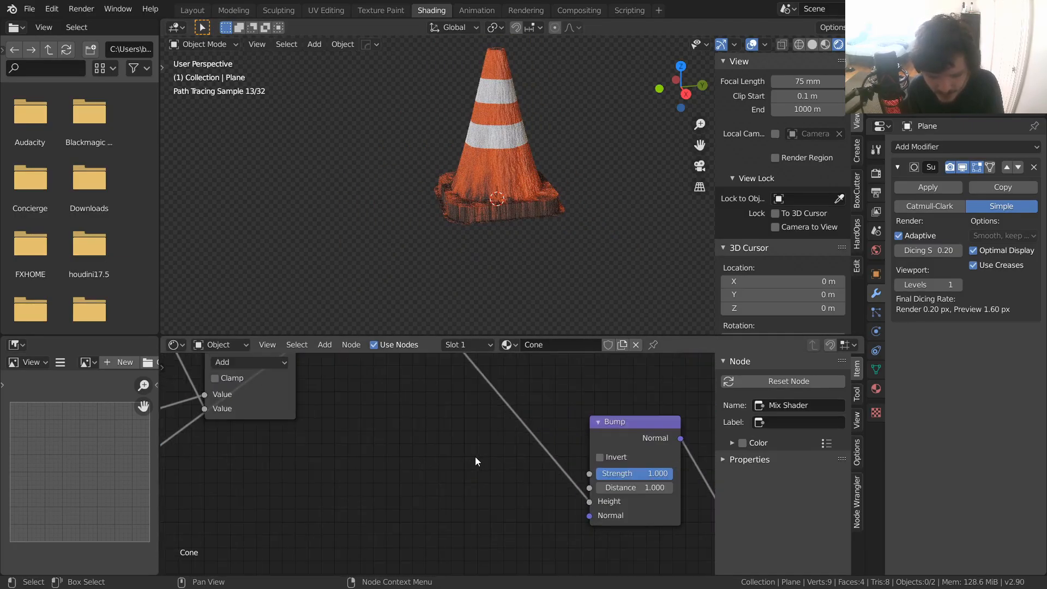
pyautogui.keyDown('shift'); pyautogui.moveTo(490, 437); pyautogui.dragTo(523, 401, button='right'); pyautogui.keyUp('shift')
pyautogui.moveTo(511, 413); pyautogui.dragTo(592, 477)
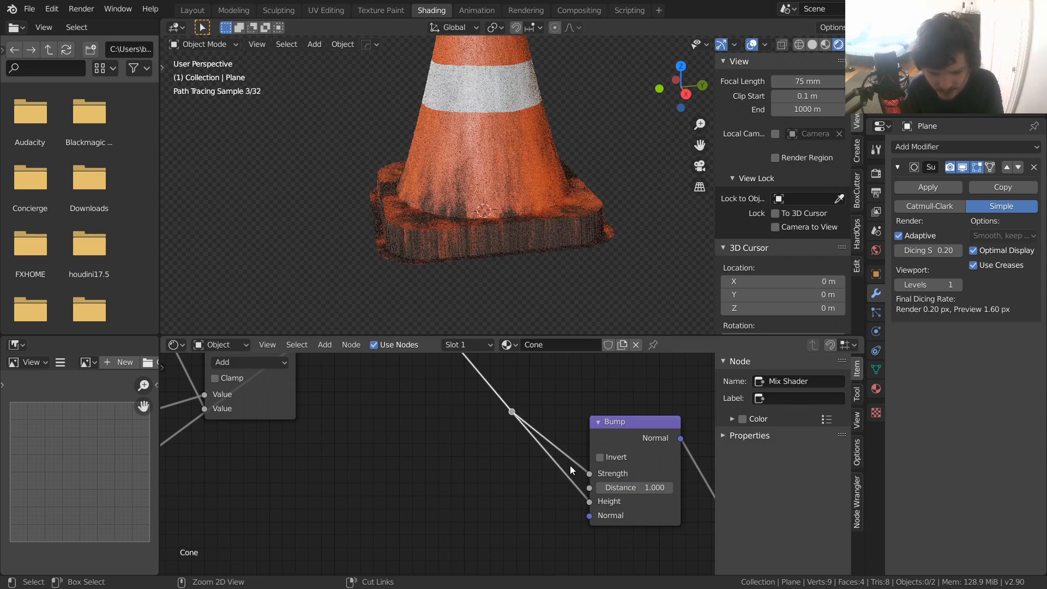
# - Cut the reroute's link to the Bump Strength for comparison and reconnect it
pyautogui.keyDown('ctrl'); pyautogui.moveTo(570, 466); pyautogui.dragTo(551, 425, button='right'); pyautogui.keyUp('ctrl')
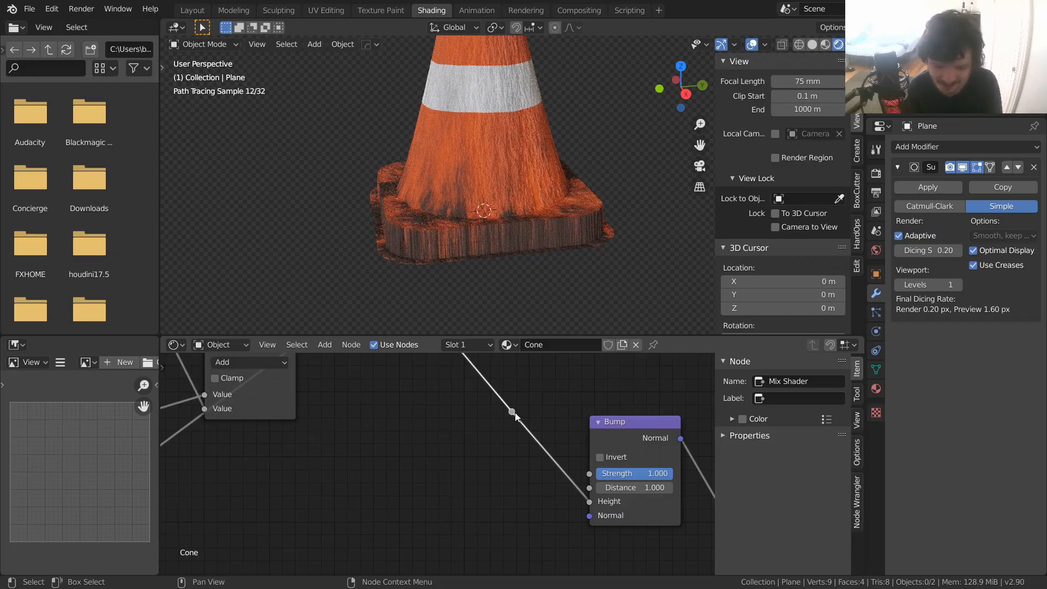
pyautogui.moveTo(512, 414); pyautogui.dragTo(574, 429)
pyautogui.moveTo(587, 475); pyautogui.dragTo(589, 474)
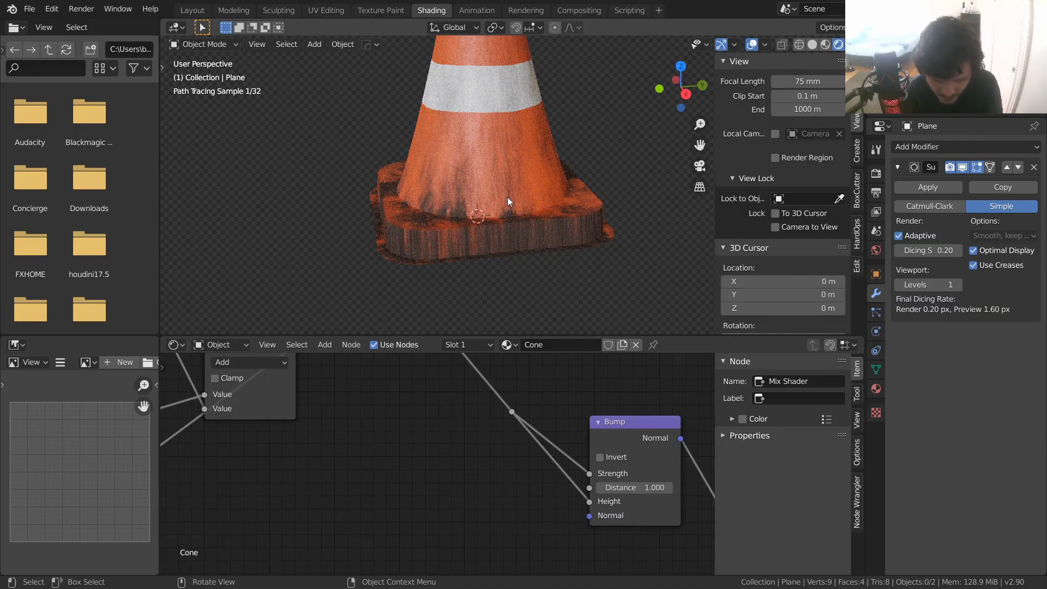
# - Inspect the bumped cone from different distances and angles, and save the file
pyautogui.scroll(2, 548, 215)
pyautogui.scroll(-5, 518, 193)
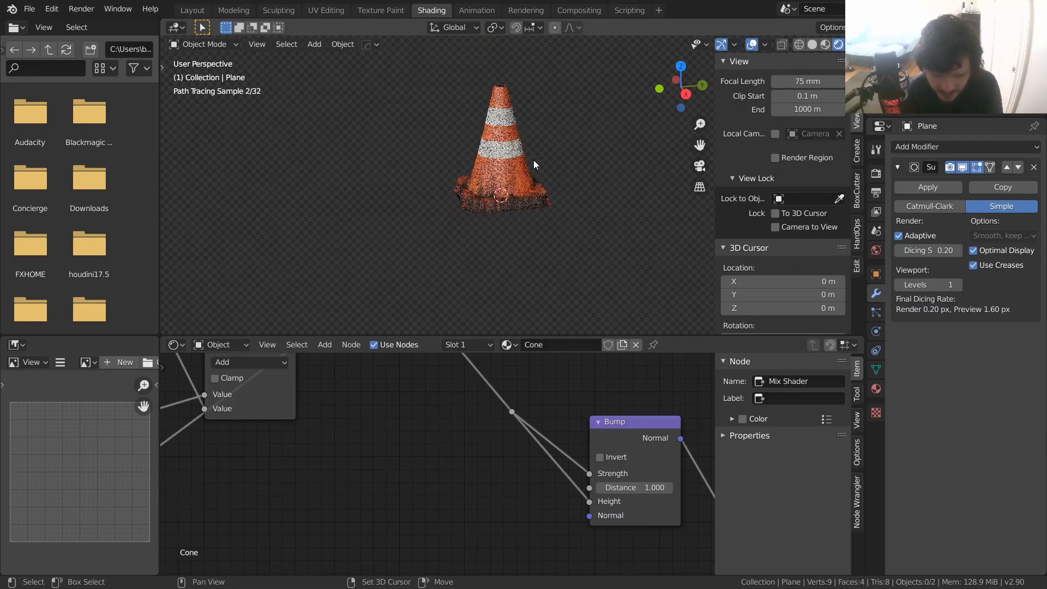
pyautogui.click(547, 201)
pyautogui.click(567, 177)
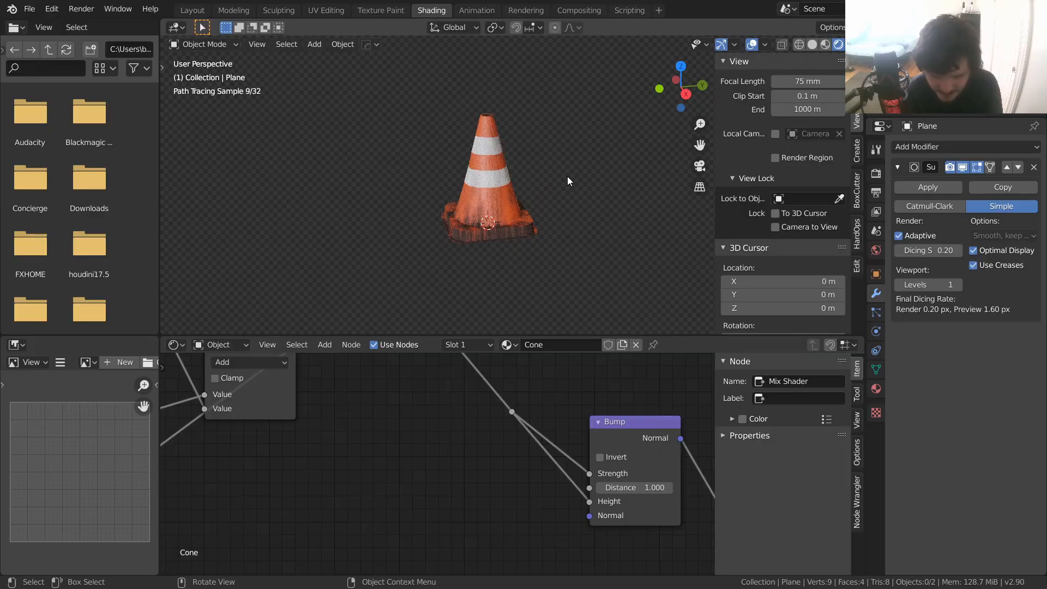
pyautogui.moveTo(520, 188); pyautogui.dragTo(476, 198, button='middle')
pyautogui.hotkey('ctrl', 's')
pyautogui.scroll(-3, 524, 434)
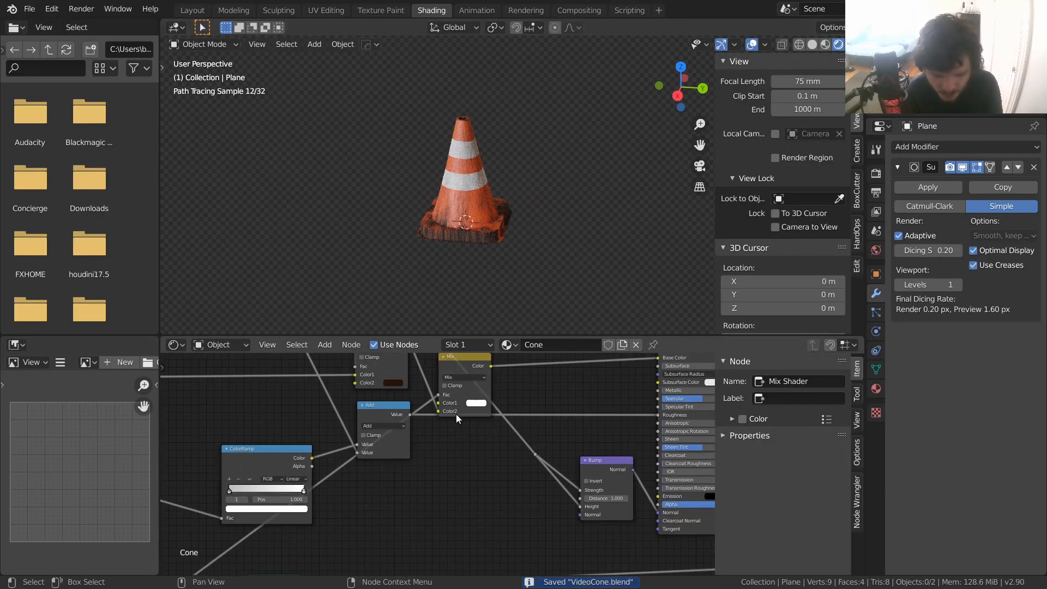
# - Shift the reroute on the Bump link slightly toward the Bump node and preview NodeGroup.002's stripe mask on the cone
pyautogui.moveTo(456, 414); pyautogui.dragTo(459, 423, button='middle')
pyautogui.moveTo(540, 457); pyautogui.dragTo(555, 471)
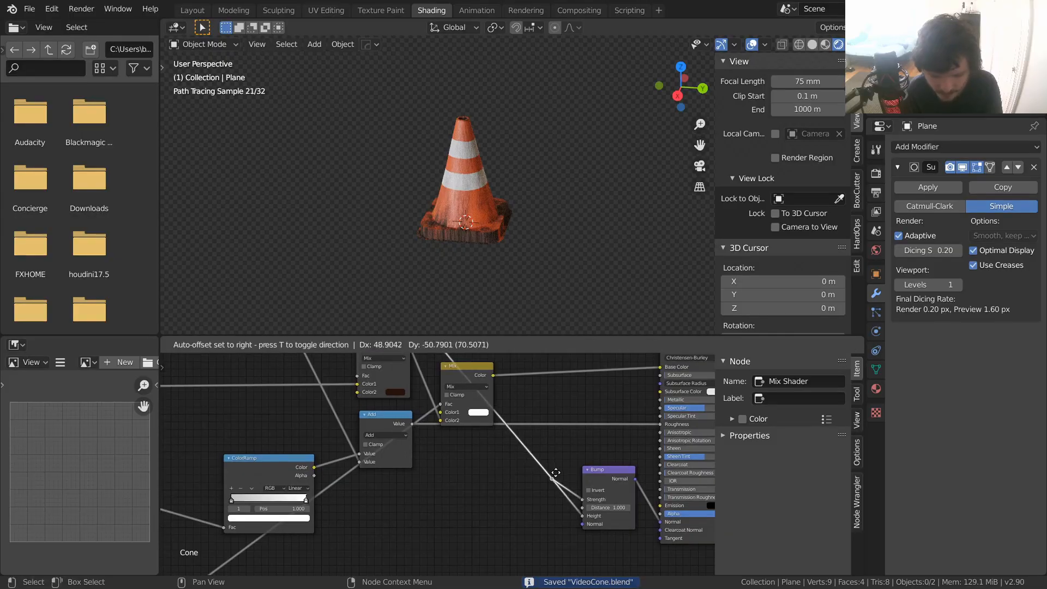
pyautogui.scroll(-4, 446, 452)
pyautogui.moveTo(388, 436); pyautogui.dragTo(543, 409, button='middle')
pyautogui.keyDown('ctrl'); pyautogui.keyDown('shift'); pyautogui.click(352, 456); pyautogui.keyUp('shift'); pyautogui.keyUp('ctrl')
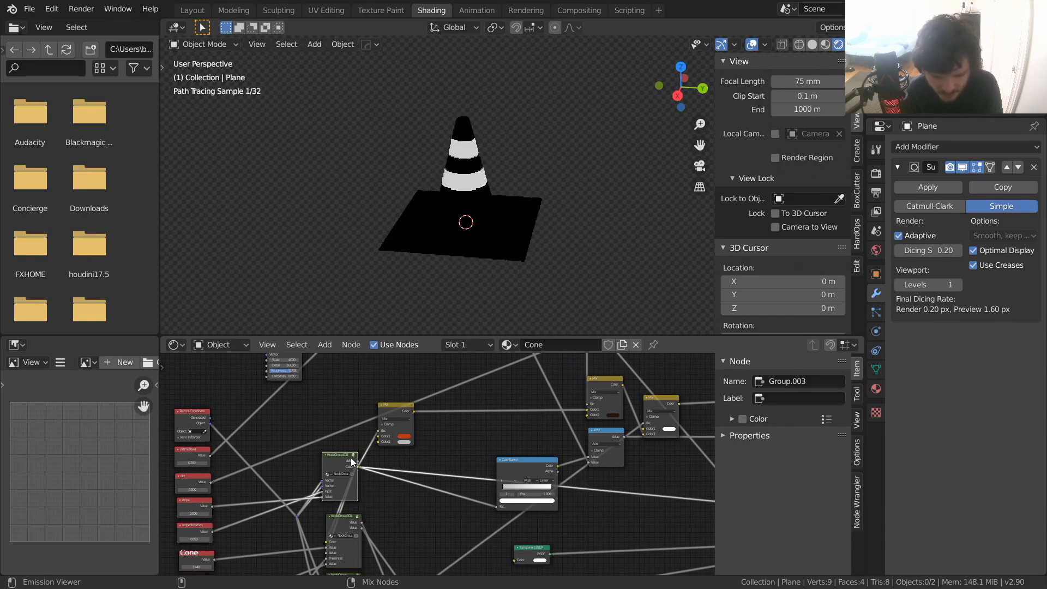
pyautogui.moveTo(590, 438); pyautogui.dragTo(459, 407, button='middle')
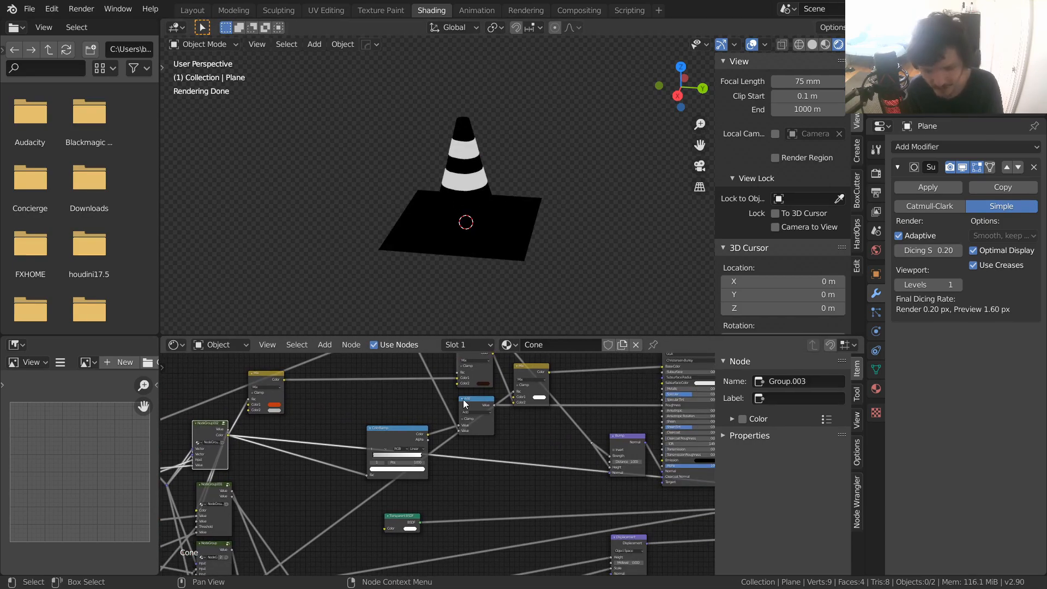
# - Insert a Math node set to Add on the link between the reroute and the Bump Height
pyautogui.scroll(4, 543, 451)
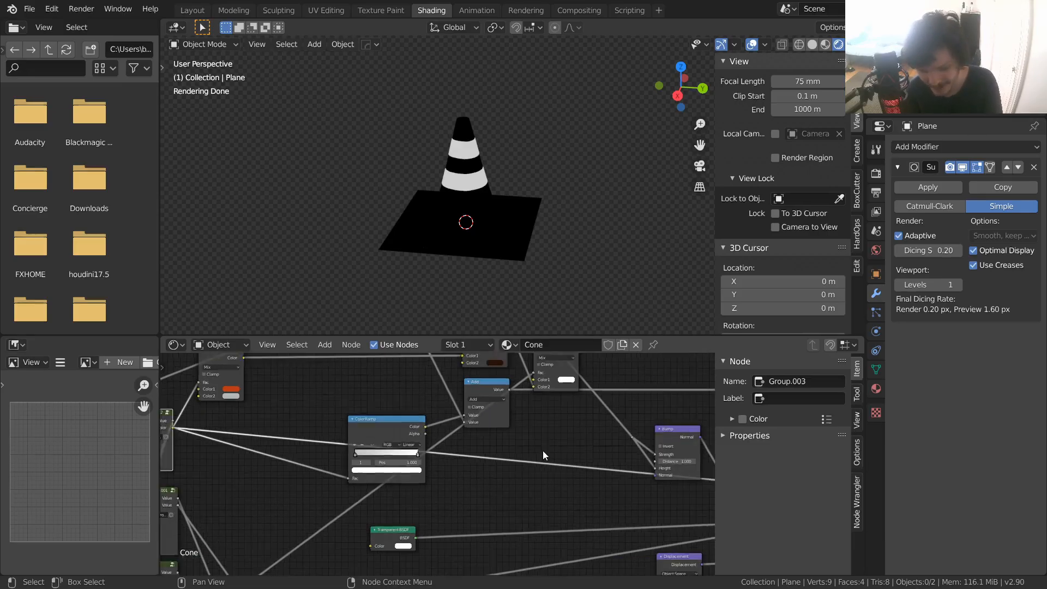
pyautogui.hotkey('shift', 'a')
pyautogui.click(555, 426)
pyautogui.write('math')
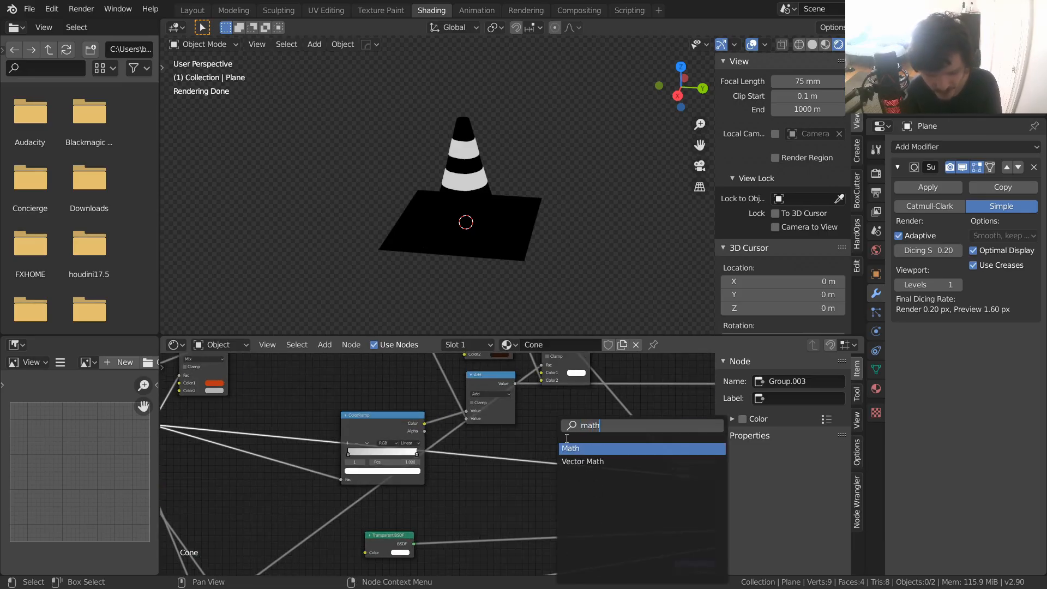
pyautogui.press('Return')
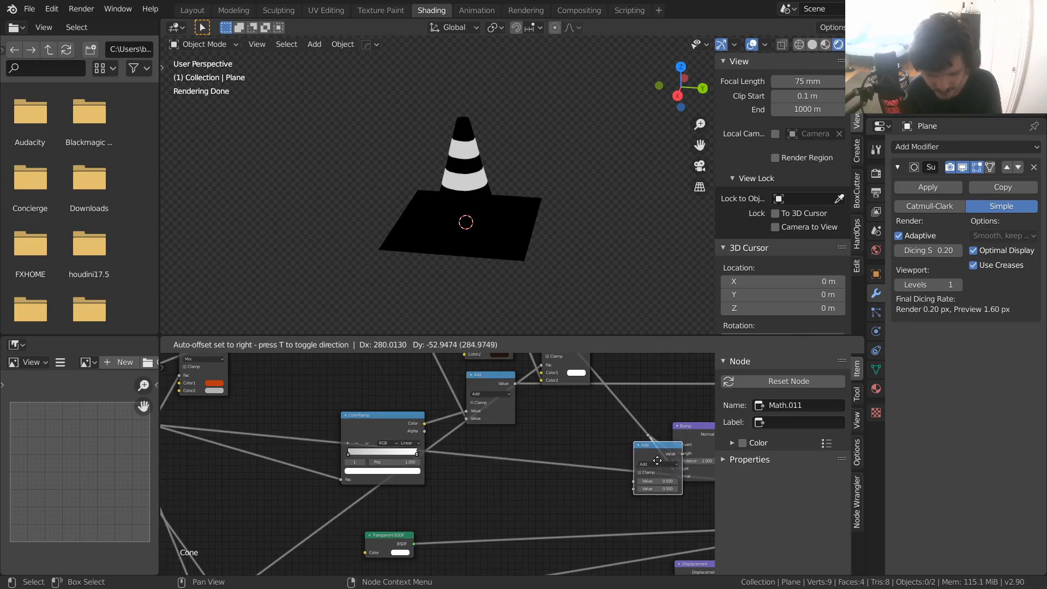
pyautogui.click(649, 467)
pyautogui.moveTo(653, 461); pyautogui.dragTo(500, 468, button='middle')
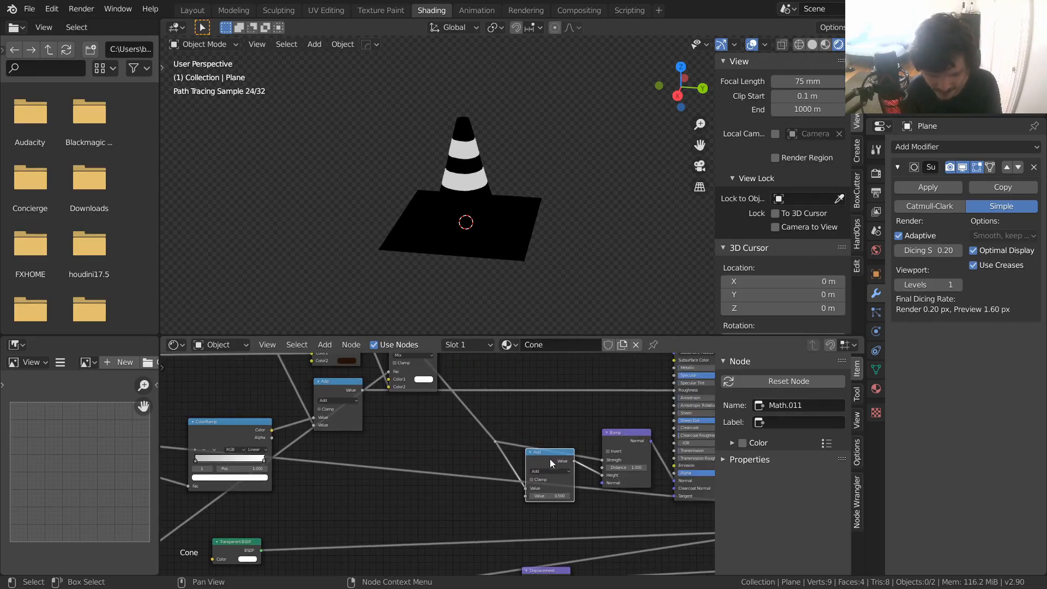
# - Connect NodeGroup.002's Color output to the new Add node's second value and preview the combined mask up close
pyautogui.scroll(-5, 567, 458)
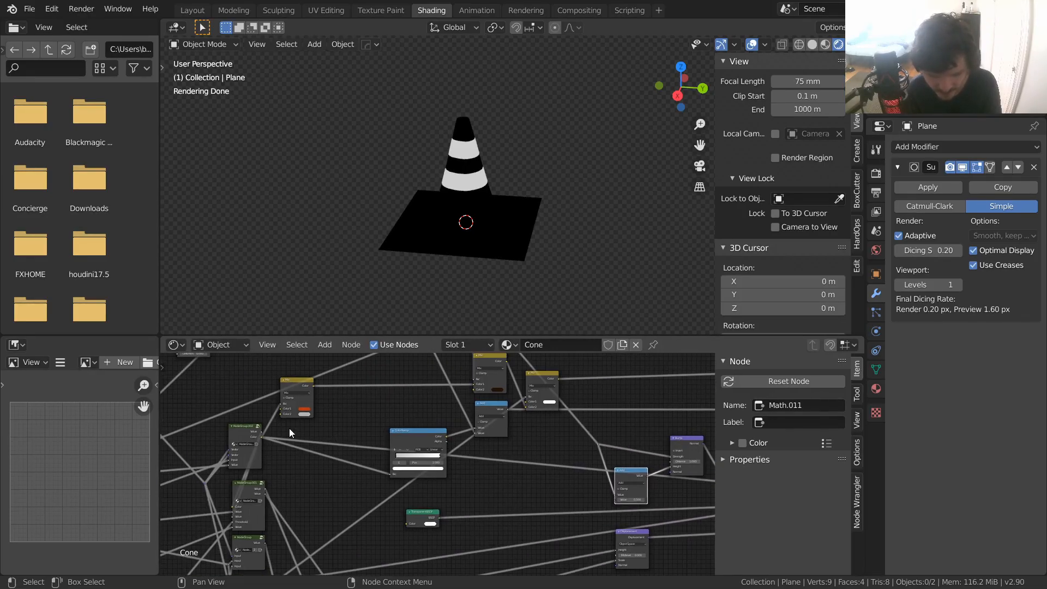
pyautogui.moveTo(291, 428); pyautogui.dragTo(251, 423, button='middle')
pyautogui.moveTo(207, 429); pyautogui.dragTo(561, 492)
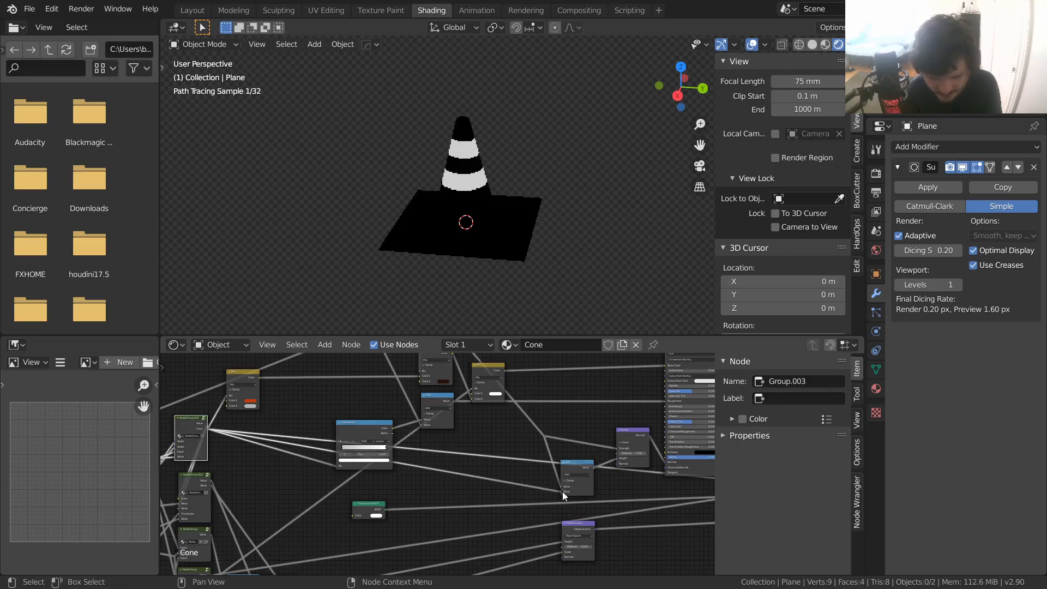
pyautogui.click(581, 463)
pyautogui.scroll(4, 418, 174)
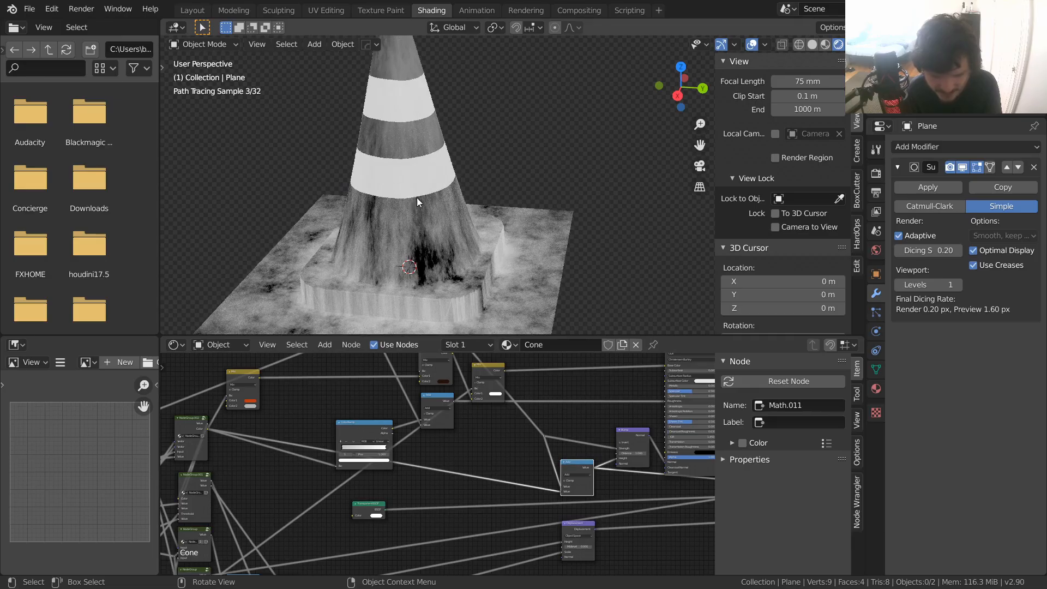
# - Move the Material Output node farther away from the Mix Shader
pyautogui.moveTo(591, 383); pyautogui.dragTo(430, 463, button='middle')
pyautogui.moveTo(586, 517); pyautogui.dragTo(468, 437, button='middle')
pyautogui.moveTo(598, 518); pyautogui.dragTo(485, 478)
pyautogui.click(499, 479)
pyautogui.press('g')
pyautogui.click(614, 505)
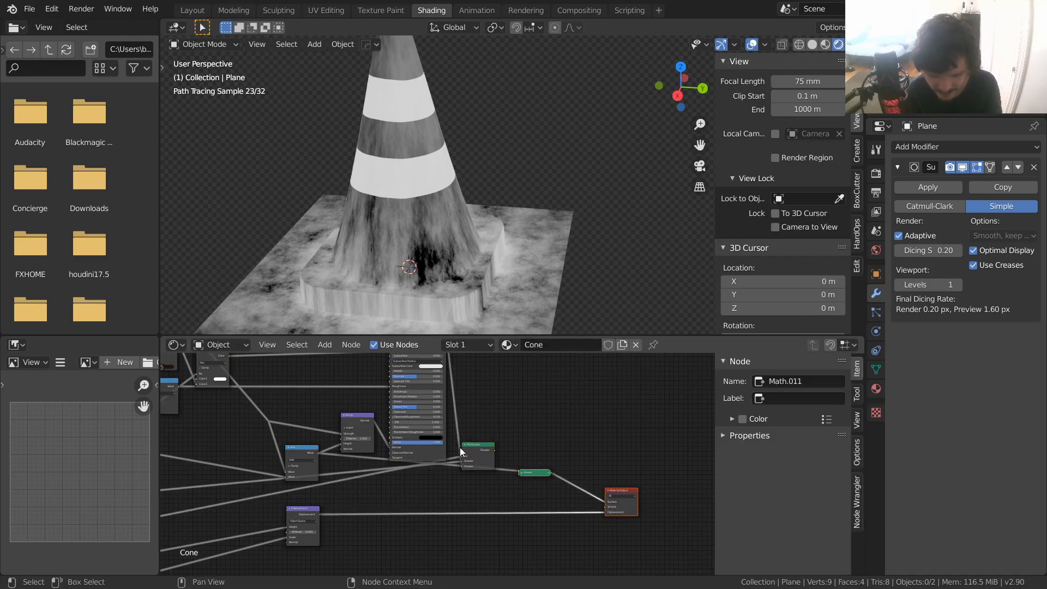
# - Preview the full Mix Shader output again, inspect the cone from several distances and angles, and save the file
pyautogui.keyDown('ctrl'); pyautogui.keyDown('shift'); pyautogui.click(463, 452); pyautogui.keyUp('shift'); pyautogui.keyUp('ctrl')
pyautogui.hotkey('ctrl', 's')
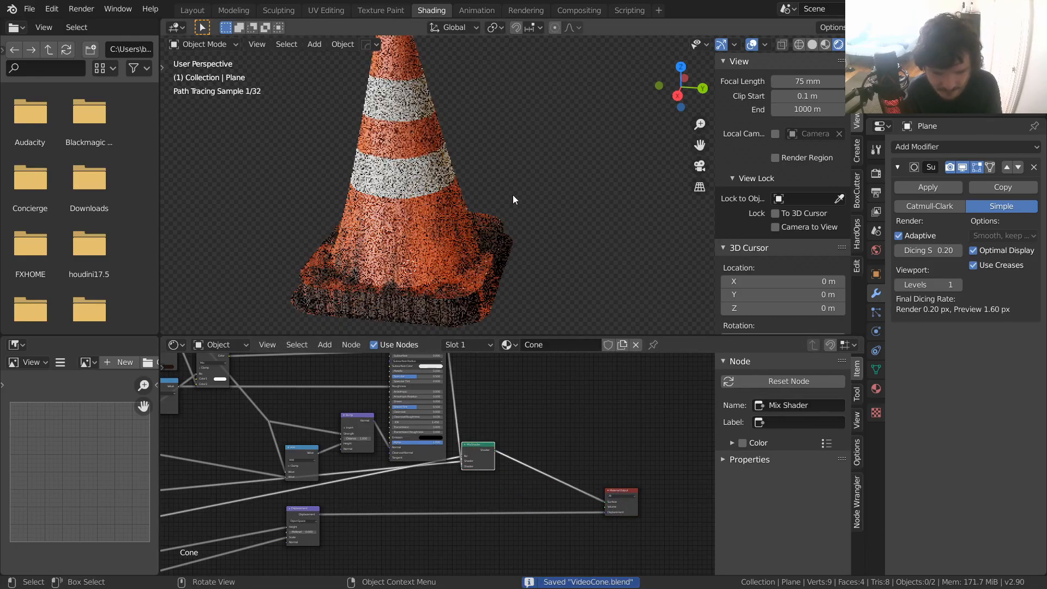
pyautogui.scroll(-3, 515, 182)
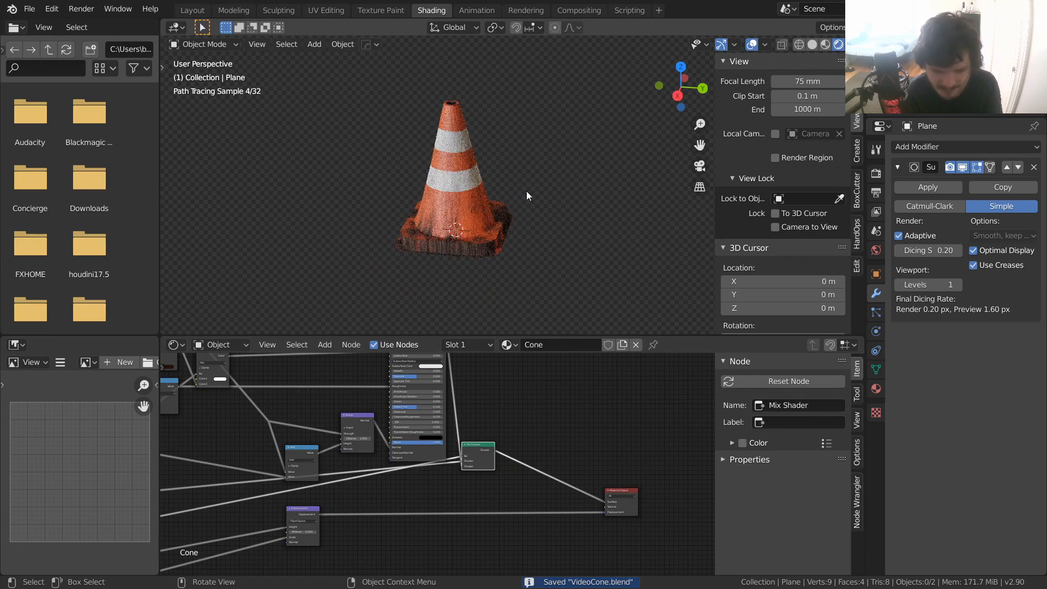
pyautogui.moveTo(537, 183); pyautogui.dragTo(513, 208, button='middle')
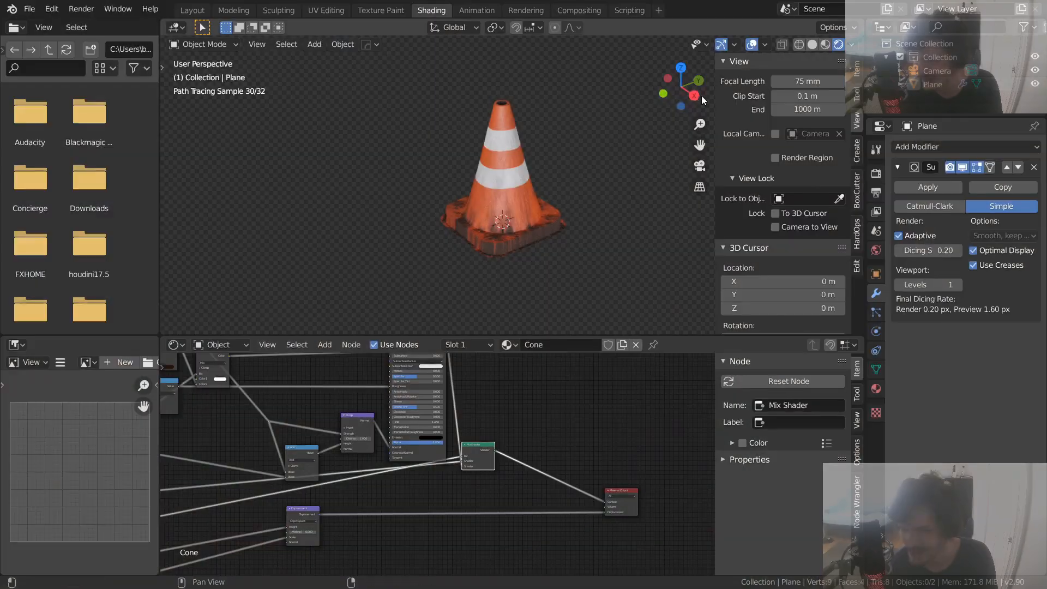
pyautogui.scroll(1, 516, 195)
pyautogui.moveTo(514, 196); pyautogui.dragTo(509, 201, button='middle')
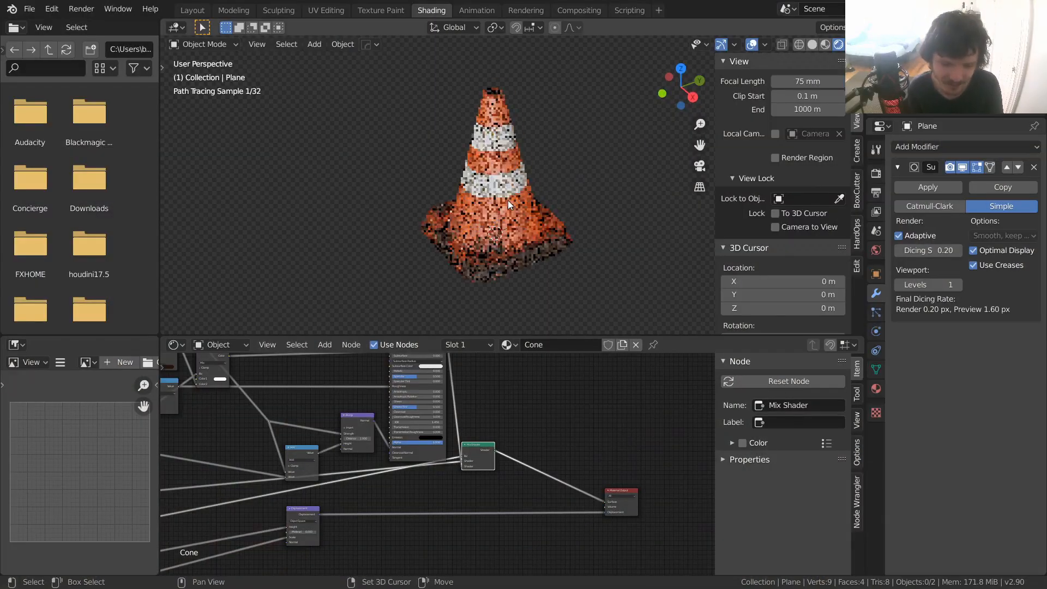
pyautogui.hotkey('ctrl', 's')
# - Shift the stripe Mix node's Color1 slightly toward a yellower orange, check it on the cone, and save the file
pyautogui.moveTo(322, 420); pyautogui.dragTo(458, 457, button='middle')
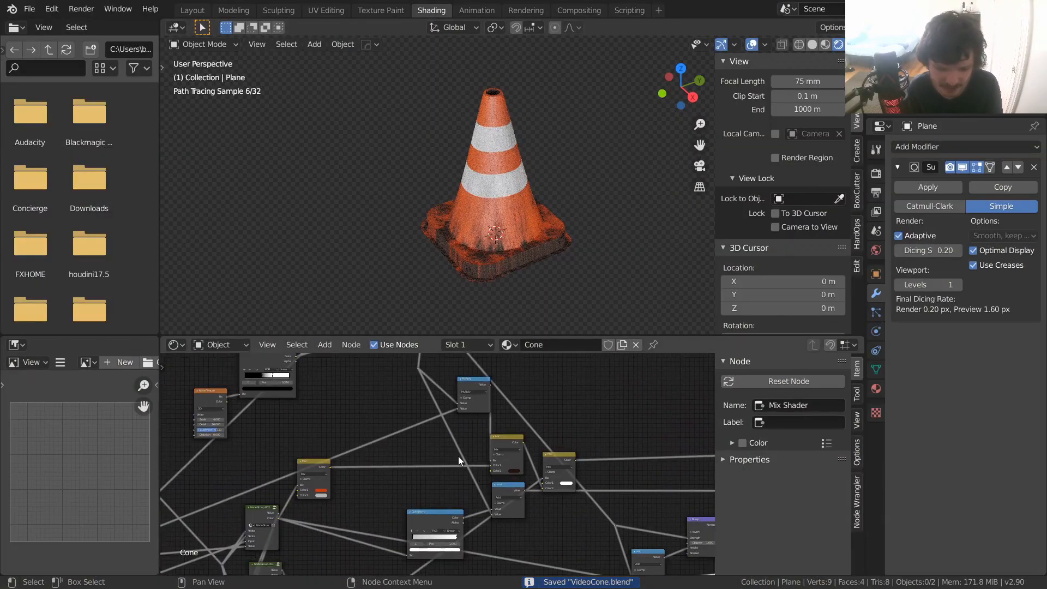
pyautogui.scroll(4, 458, 456)
pyautogui.click(341, 472)
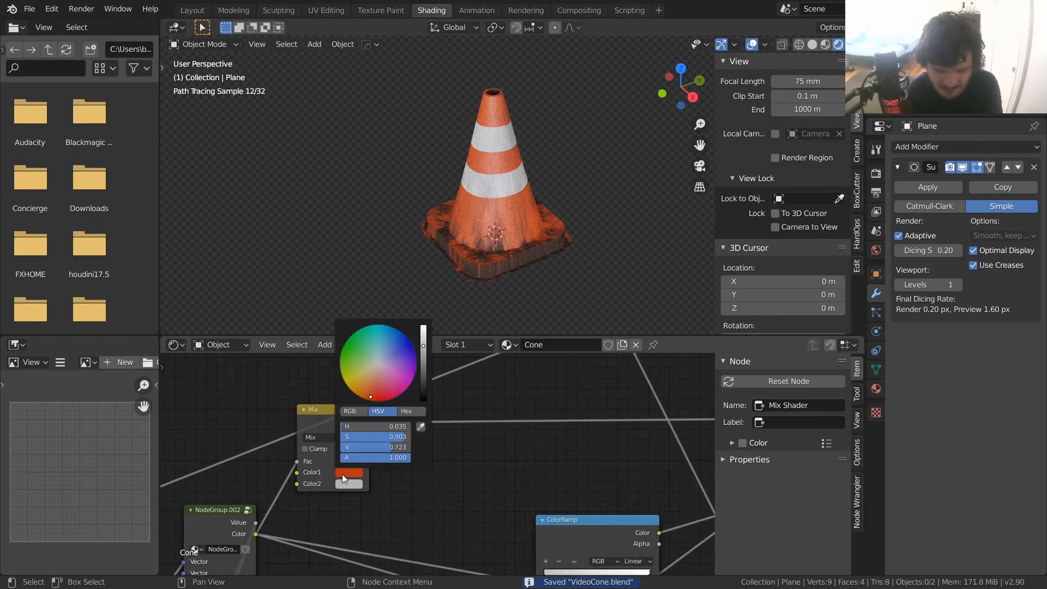
pyautogui.moveTo(371, 397); pyautogui.dragTo(366, 394)
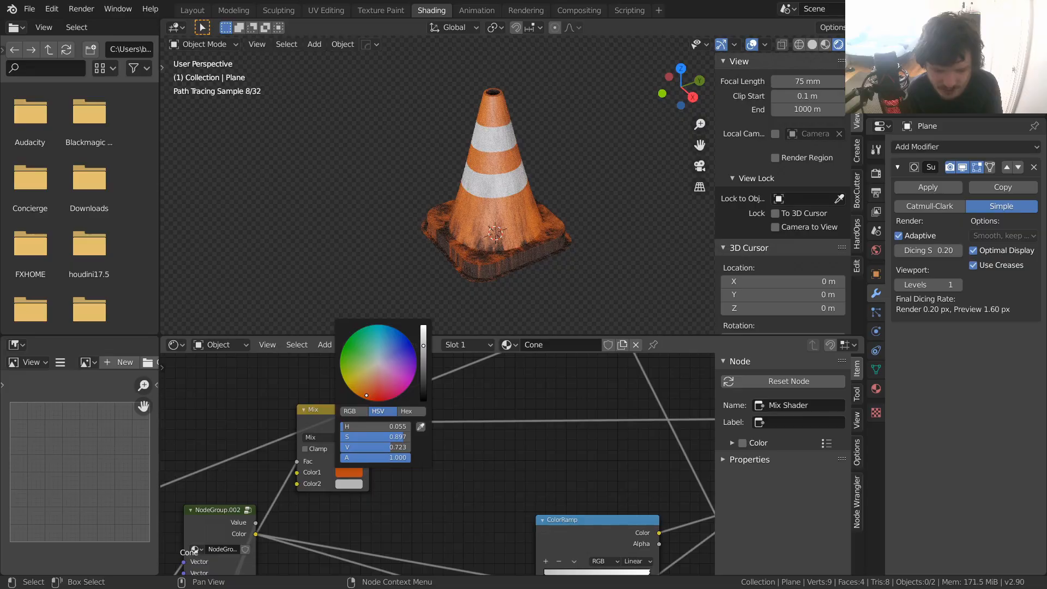
pyautogui.moveTo(366, 395); pyautogui.dragTo(368, 397)
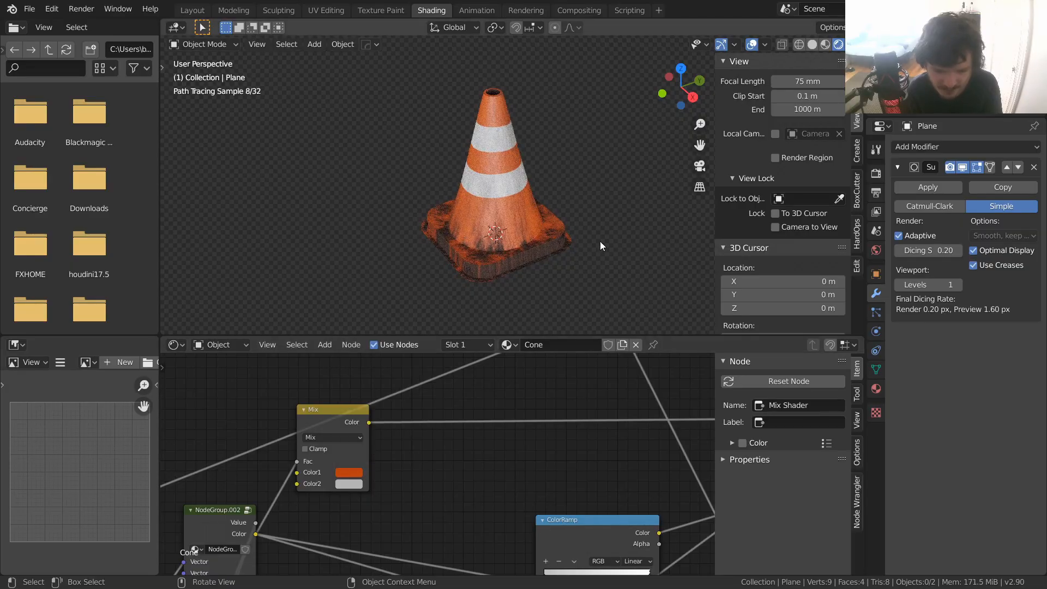
pyautogui.moveTo(513, 237); pyautogui.dragTo(540, 214, button='middle')
pyautogui.hotkey('ctrl', 's')
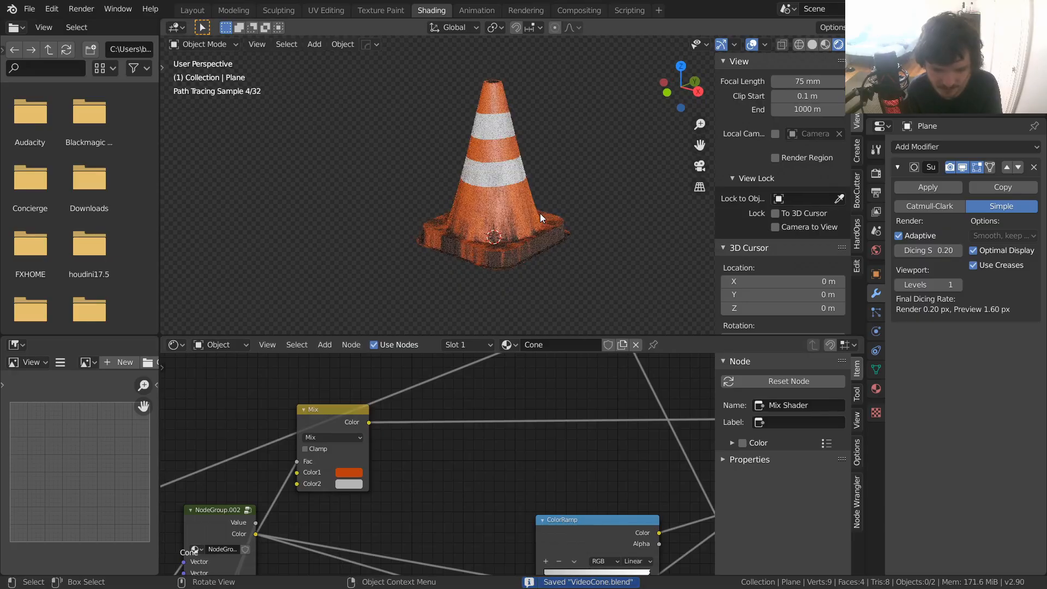
# - Toggle the plane's selection to compare its flat outline with the displaced cone from farther away
pyautogui.scroll(-2, 522, 248)
pyautogui.click(519, 249)
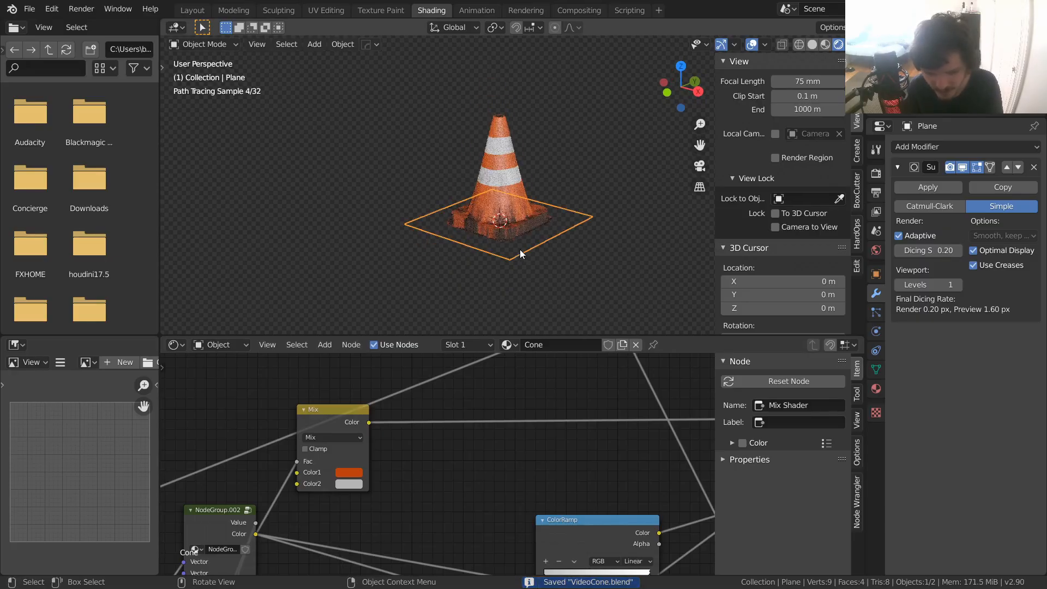
pyautogui.click(561, 279)
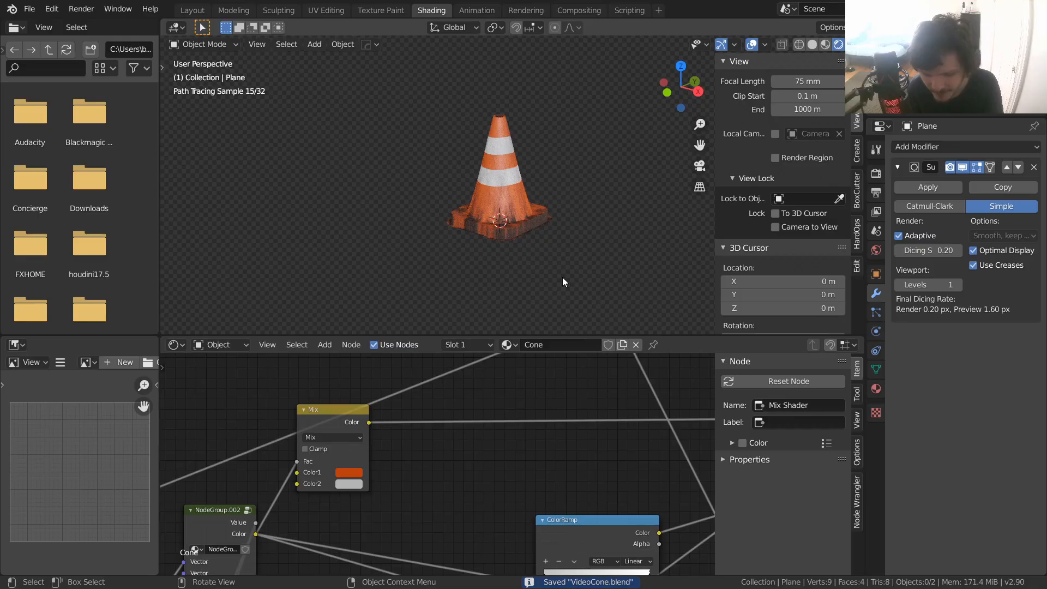
pyautogui.click(509, 252)
pyautogui.scroll(-2, 504, 256)
# - Try varying the transition value to see its effect on the cone and return it to 1.000
pyautogui.moveTo(440, 420); pyautogui.dragTo(249, 569, button='middle')
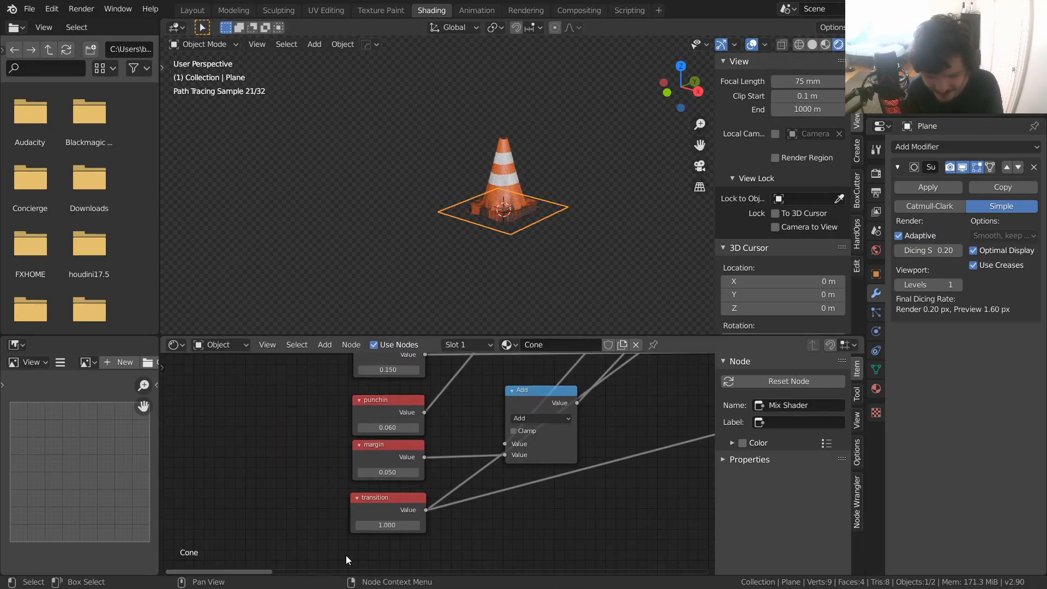
pyautogui.moveTo(384, 524); pyautogui.dragTo(493, 536)
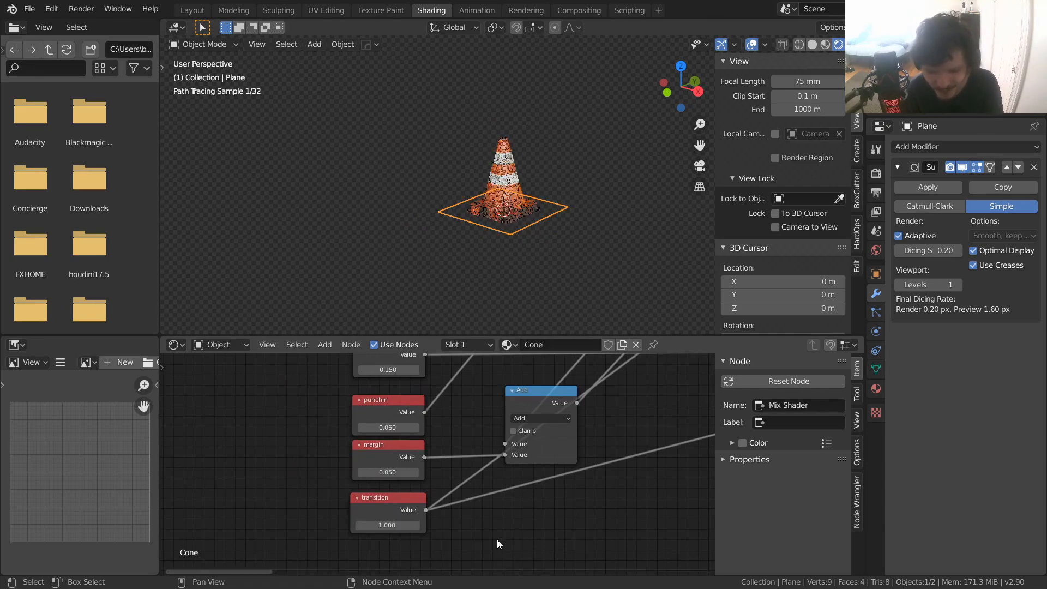
pyautogui.scroll(-2, 512, 454)
# - Brighten the stripe Mix node's Color2 to a value of 0.890 and tint it slightly cream
pyautogui.scroll(3, 513, 186)
pyautogui.moveTo(605, 458); pyautogui.dragTo(156, 404, button='middle')
pyautogui.scroll(-5, 419, 430)
pyautogui.moveTo(437, 438); pyautogui.dragTo(563, 475, button='middle')
pyautogui.scroll(9, 424, 454)
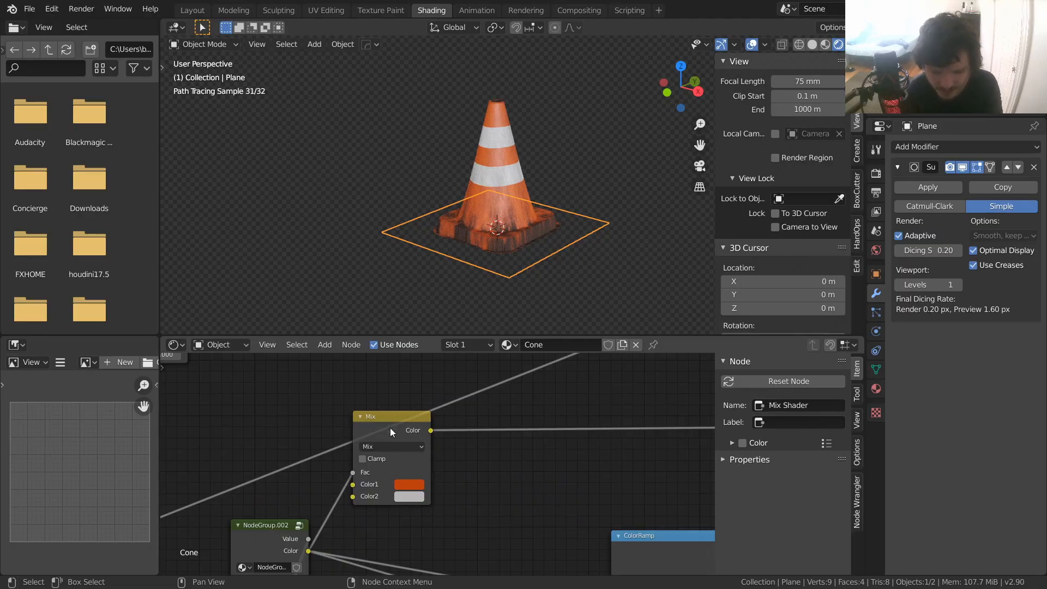
pyautogui.moveTo(389, 428); pyautogui.dragTo(409, 421)
pyautogui.click(433, 489)
pyautogui.moveTo(509, 371); pyautogui.dragTo(509, 339)
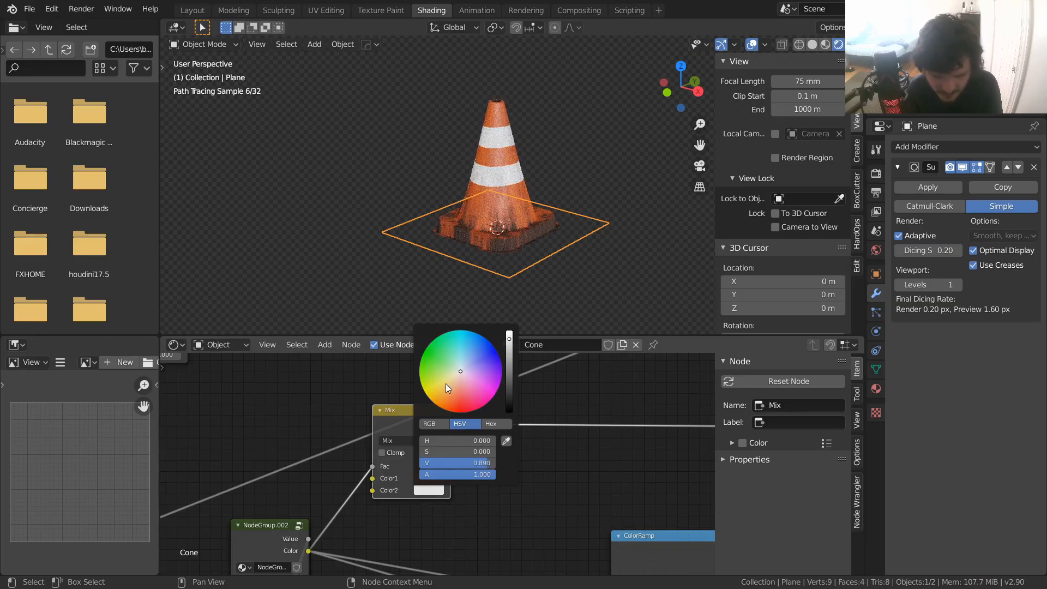
pyautogui.moveTo(461, 371); pyautogui.dragTo(457, 373)
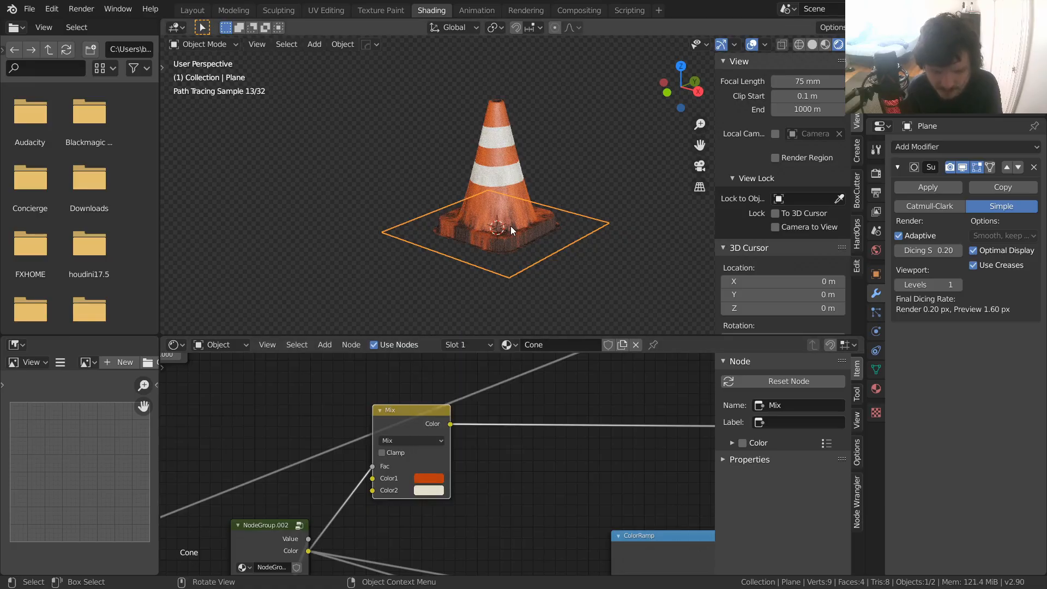
# - Check the recoloured cone from afar and up close with its plane selected and deselected, and save the file
pyautogui.scroll(-4, 512, 224)
pyautogui.click(541, 211)
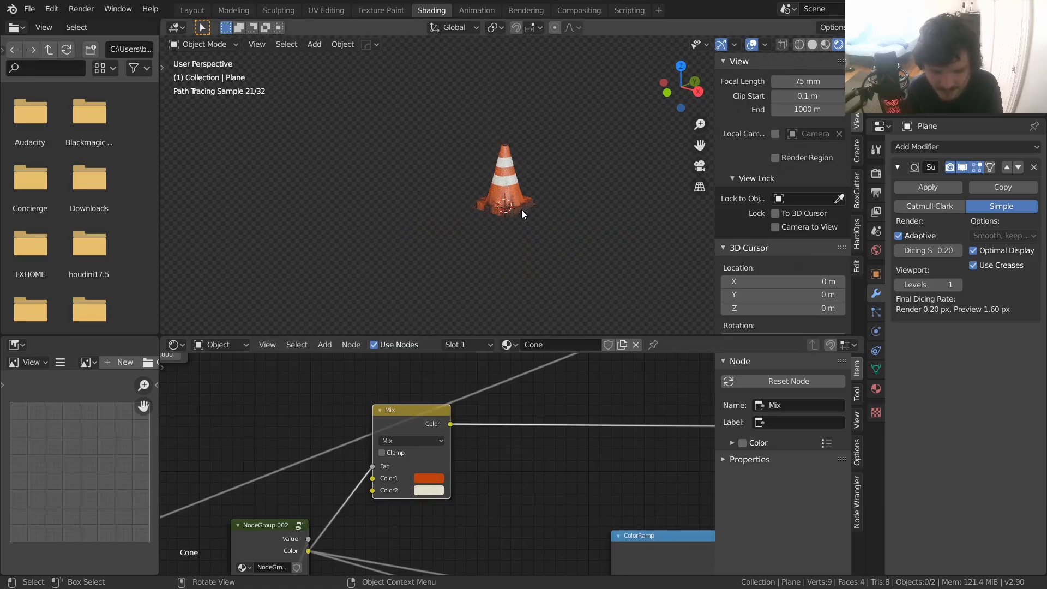
pyautogui.scroll(4, 521, 209)
pyautogui.click(519, 243)
pyautogui.hotkey('ctrl', 's')
# - Move the Mix.001 node closer to the Principled BSDF, clear of the neighbouring dirt nodes
pyautogui.scroll(-6, 562, 441)
pyautogui.moveTo(571, 453); pyautogui.dragTo(484, 438, button='middle')
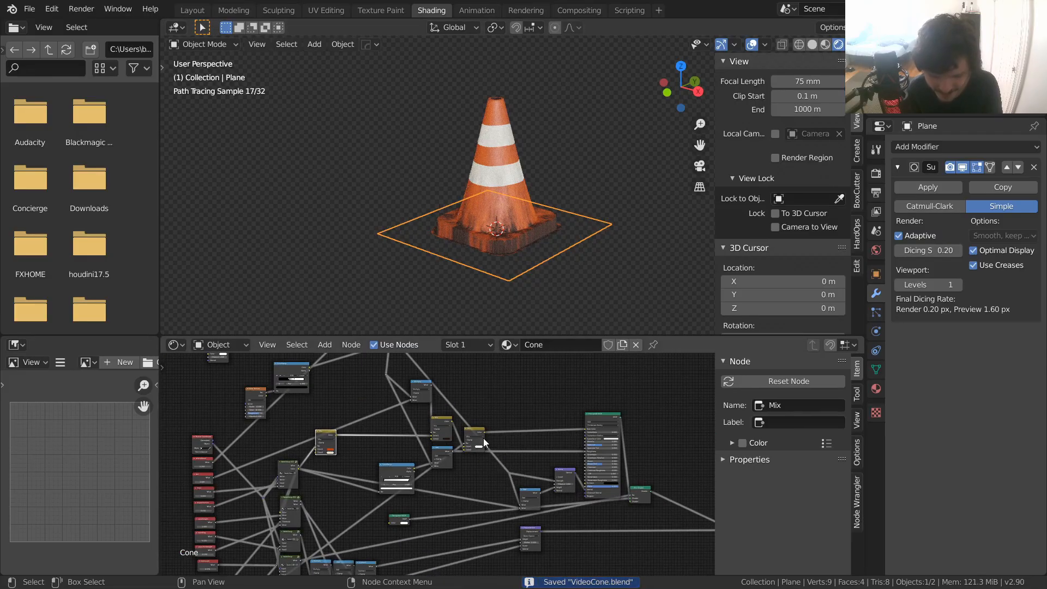
pyautogui.click(476, 436)
pyautogui.scroll(5, 534, 419)
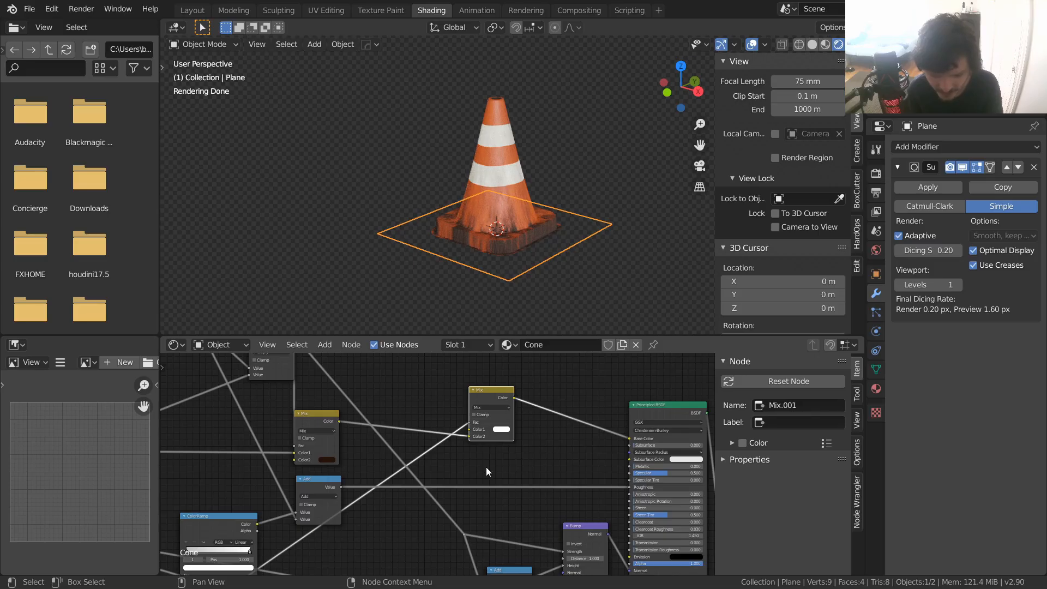
pyautogui.scroll(-2, 510, 439)
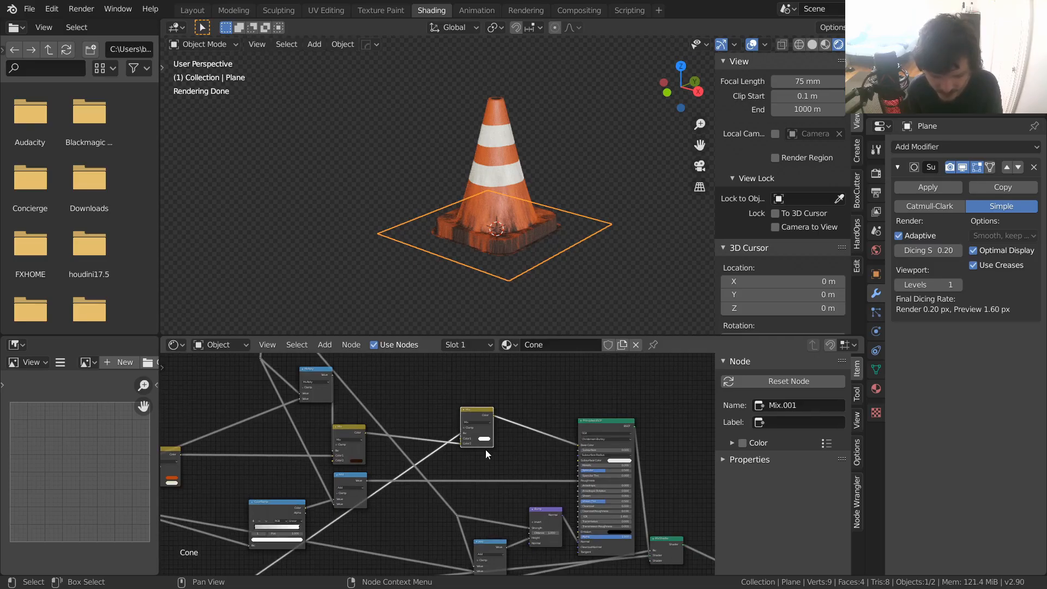
# - Examine how the transition value node links to the Displacement node and to the Mix.001 factor
pyautogui.moveTo(478, 456); pyautogui.dragTo(445, 534, button='middle')
pyautogui.scroll(5, 477, 469)
pyautogui.click(493, 482)
pyautogui.moveTo(322, 501); pyautogui.dragTo(519, 416, button='middle')
pyautogui.scroll(-7, 519, 417)
pyautogui.moveTo(395, 463); pyautogui.dragTo(591, 400, button='middle')
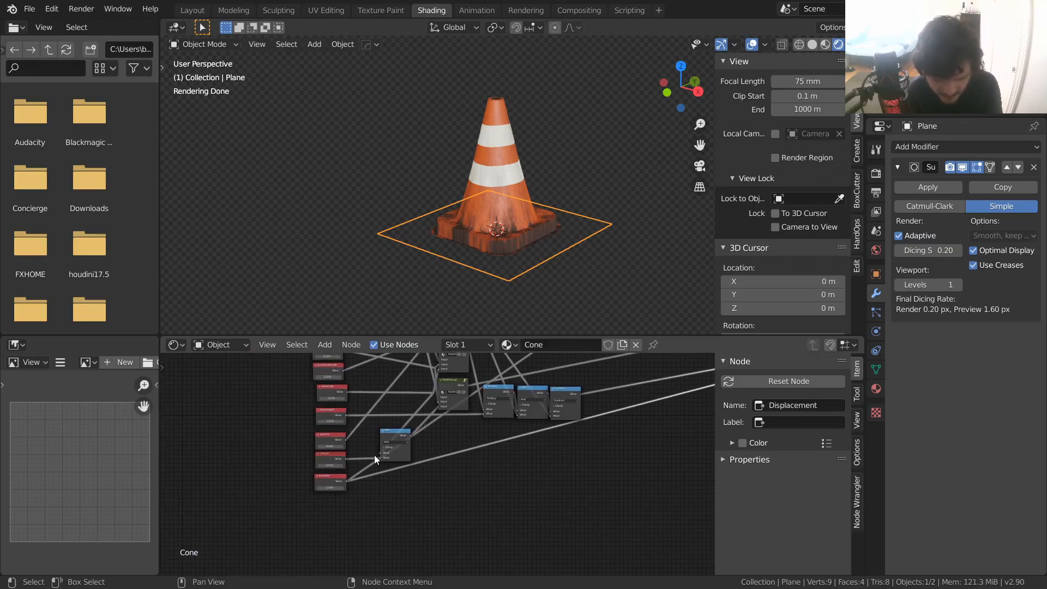
pyautogui.click(339, 480)
pyautogui.moveTo(439, 496); pyautogui.dragTo(316, 538, button='middle')
pyautogui.scroll(-1, 316, 538)
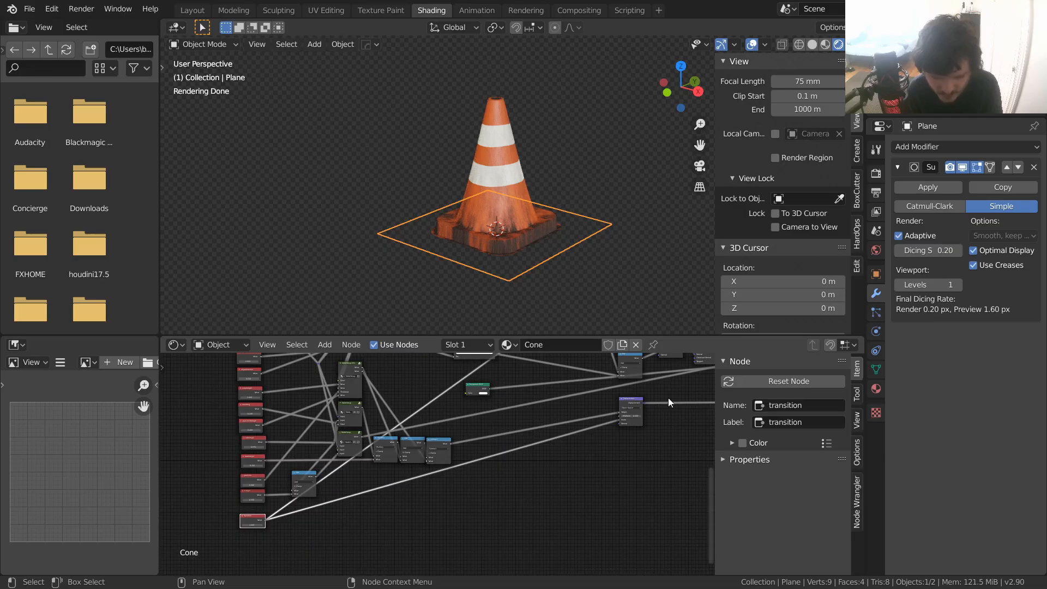
pyautogui.moveTo(599, 443); pyautogui.dragTo(492, 554, button='middle')
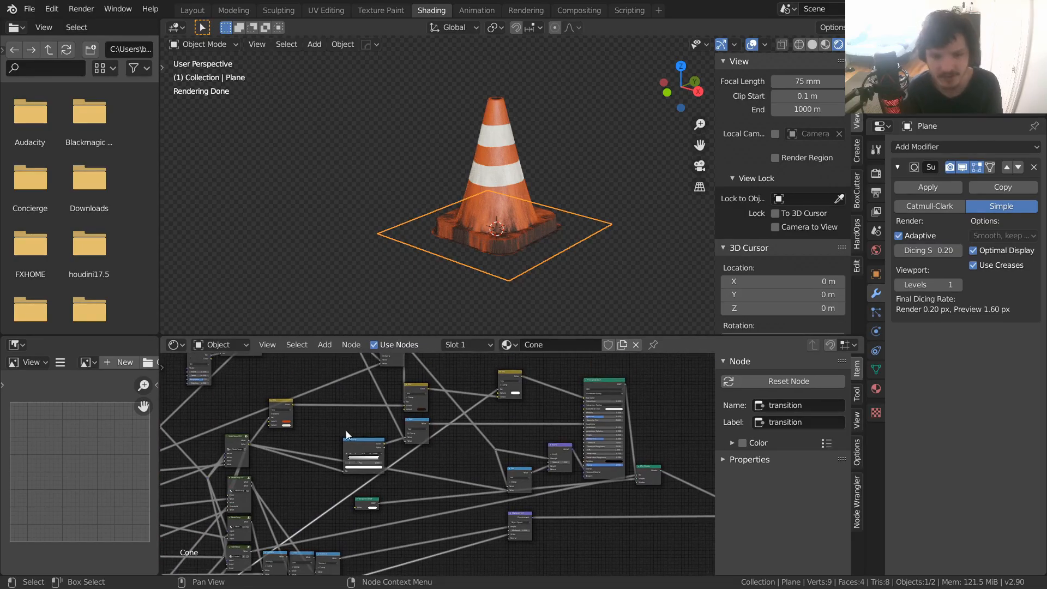
# - Set the transition value to 0 and inspect the resulting plane up close
pyautogui.moveTo(314, 493); pyautogui.dragTo(565, 386, button='middle')
pyautogui.scroll(3, 378, 515)
pyautogui.moveTo(377, 515); pyautogui.dragTo(404, 461, button='middle')
pyautogui.moveTo(401, 465); pyautogui.dragTo(402, 465)
pyautogui.write('0')
pyautogui.press('Return')
pyautogui.click(400, 470)
pyautogui.scroll(4, 504, 262)
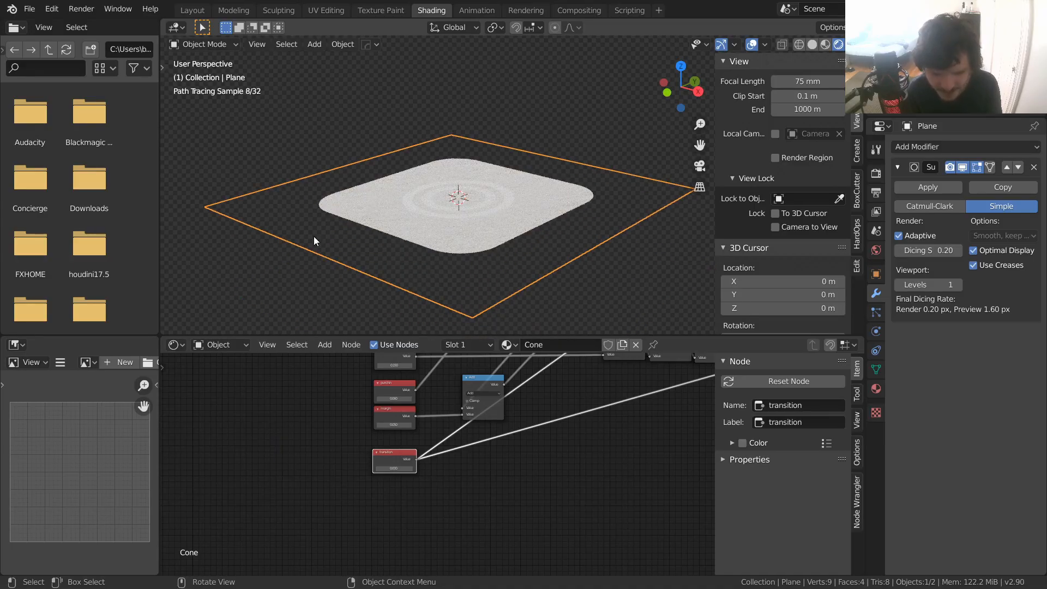
# - Dissolve the Mix.001 colour node so the dirt-mixed colour feeds the Principled BSDF base colour directly
pyautogui.scroll(3, 485, 194)
pyautogui.moveTo(474, 207); pyautogui.dragTo(446, 244, button='middle')
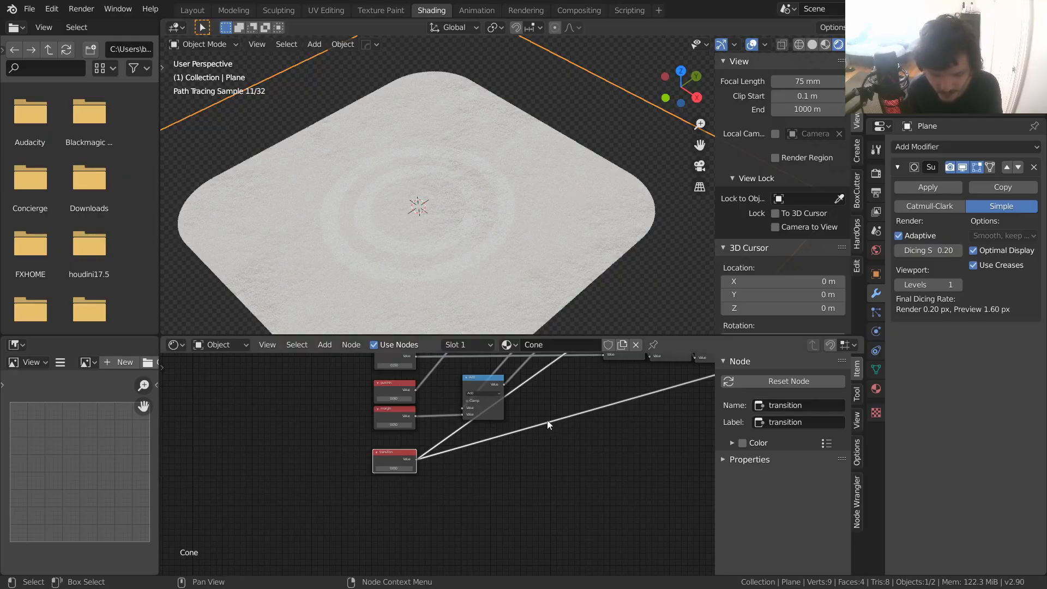
pyautogui.scroll(-1, 550, 408)
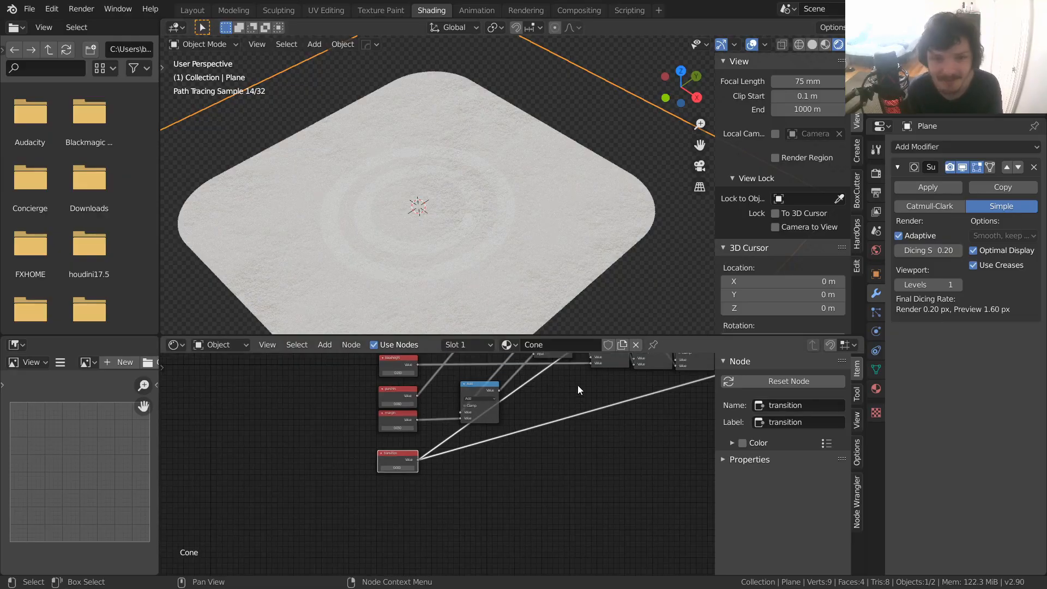
pyautogui.scroll(-4, 611, 416)
pyautogui.scroll(3, 474, 414)
pyautogui.scroll(3, 483, 404)
pyautogui.click(396, 399)
pyautogui.hotkey('ctrl', 'x')
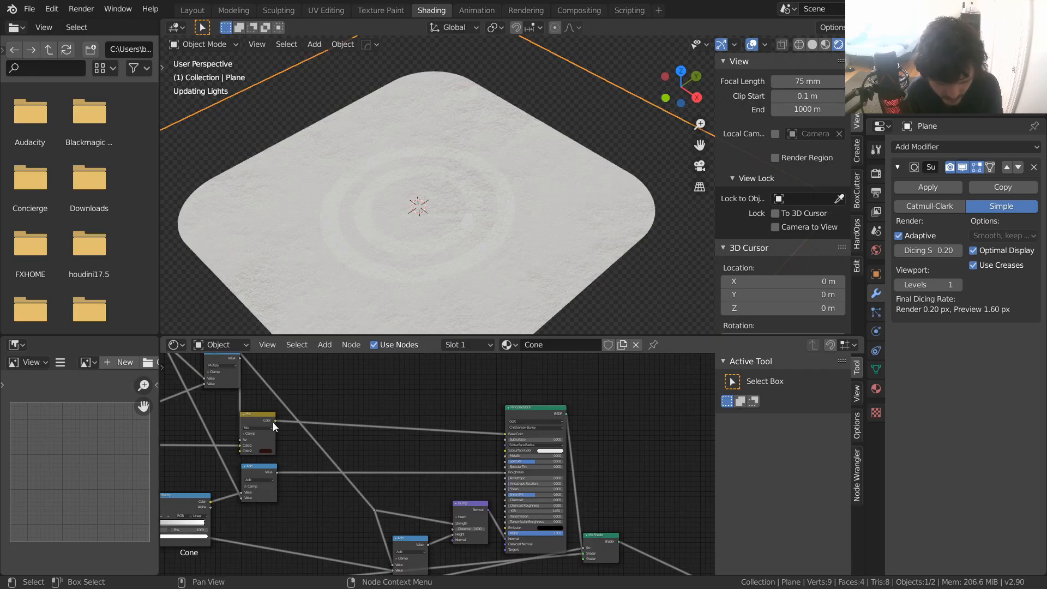
# - Set the transition value to 1, view the whole cone and save the file
pyautogui.moveTo(468, 438); pyautogui.dragTo(371, 360, button='middle')
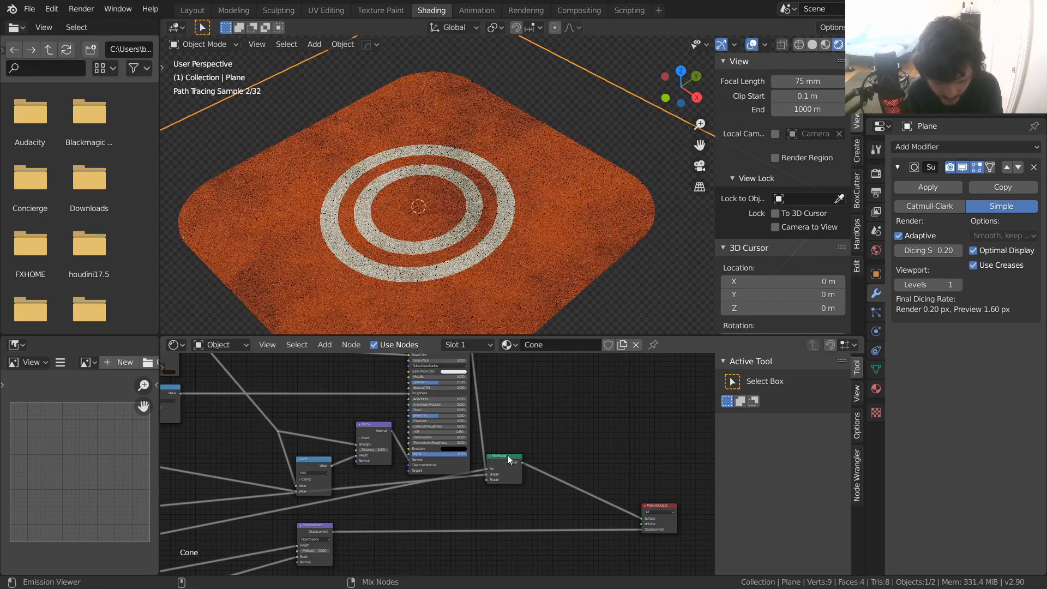
pyautogui.moveTo(297, 485); pyautogui.dragTo(536, 378, button='middle')
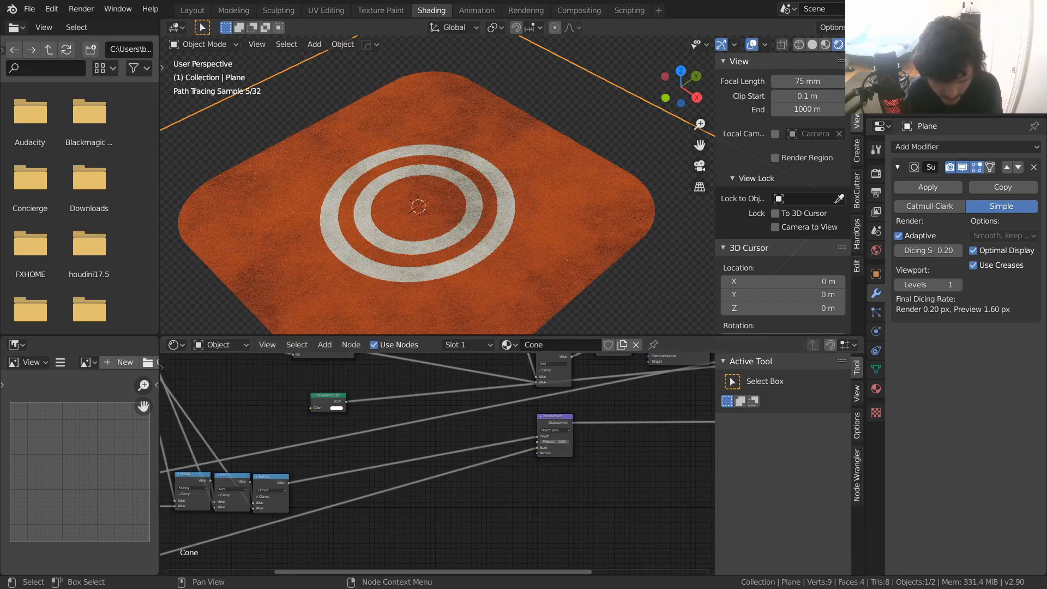
pyautogui.moveTo(223, 559); pyautogui.dragTo(595, 480, button='middle')
pyautogui.write('1')
pyautogui.press('Return')
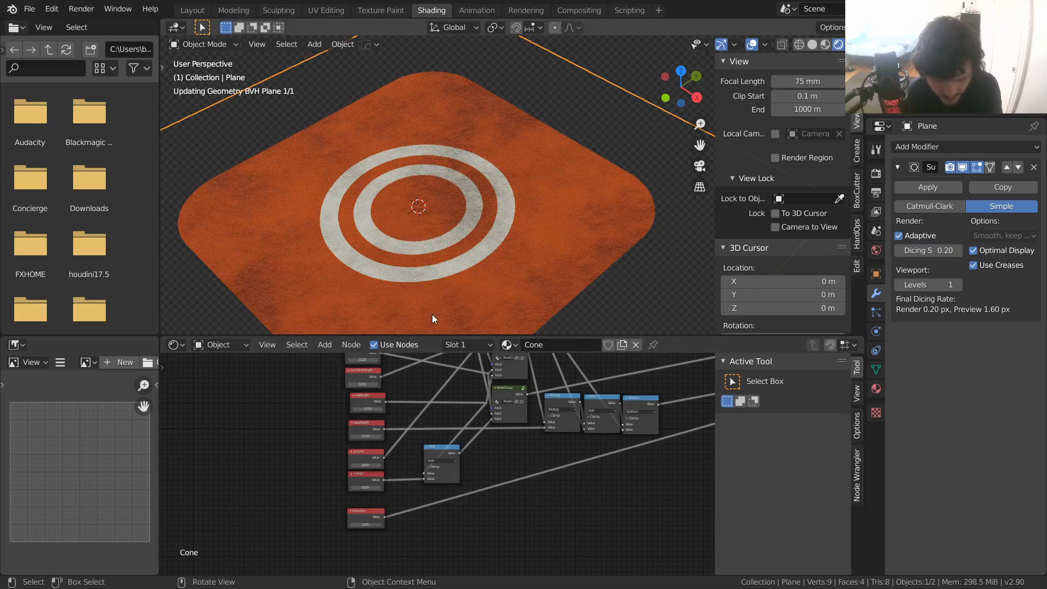
pyautogui.scroll(-5, 447, 202)
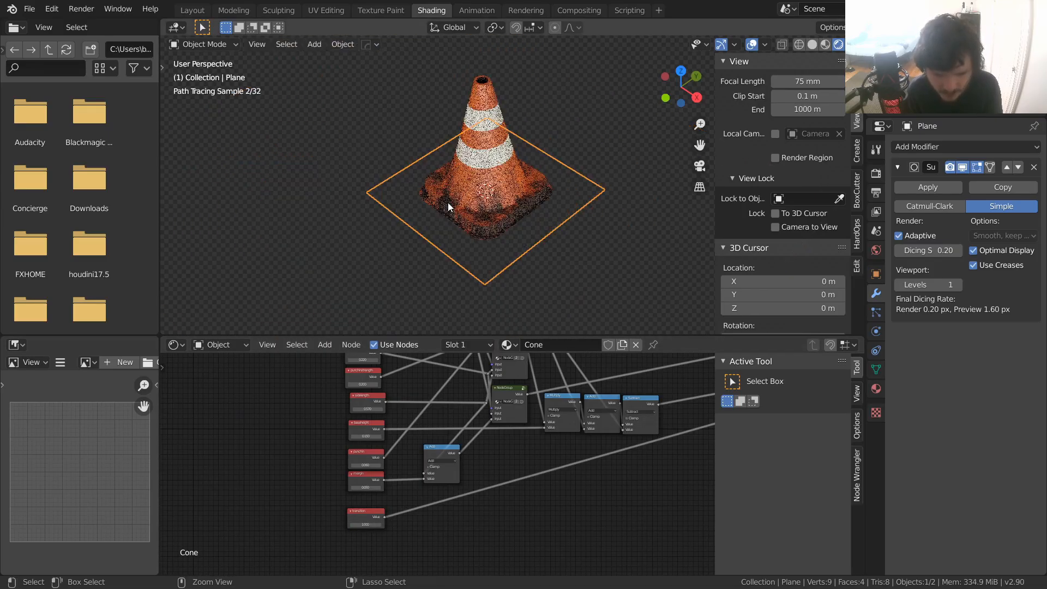
pyautogui.hotkey('ctrl', 's')
# - Save the file again and move the Mix Shader node slightly away from the Principled BSDF
pyautogui.moveTo(616, 540); pyautogui.dragTo(329, 366, button='middle')
pyautogui.moveTo(600, 406); pyautogui.dragTo(343, 493, button='middle')
pyautogui.hotkey('ctrl', 's')
pyautogui.moveTo(483, 479); pyautogui.dragTo(311, 506, button='middle')
pyautogui.click(412, 456)
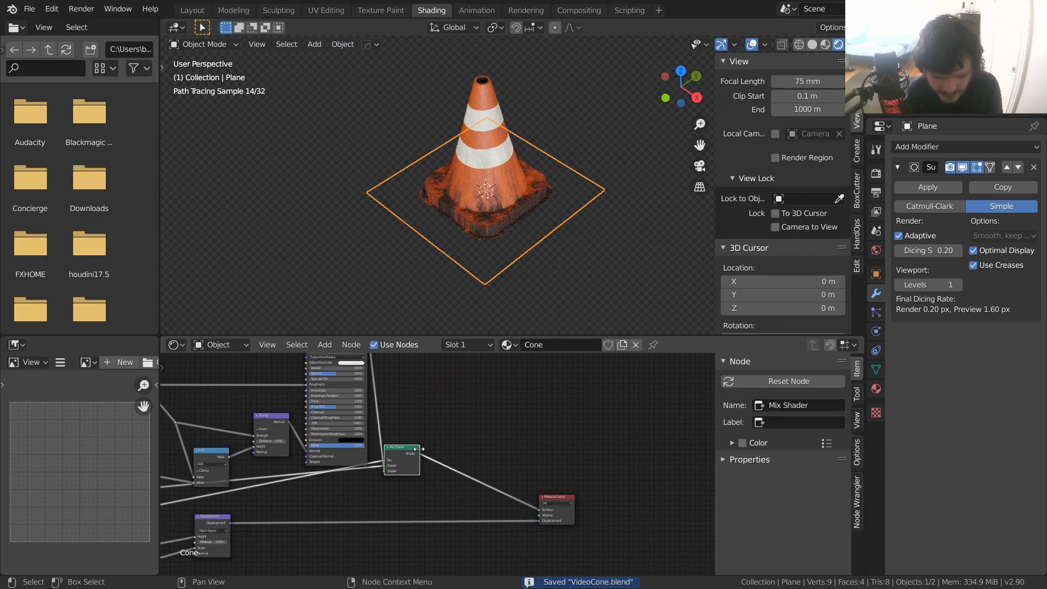
pyautogui.moveTo(403, 454); pyautogui.dragTo(427, 442)
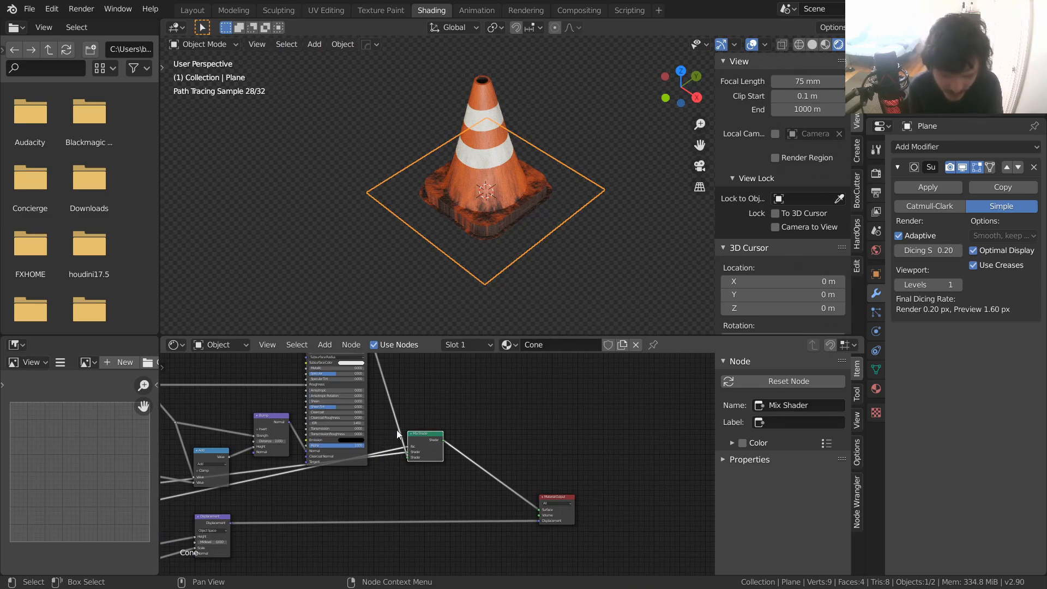
# - Examine the Cone node tree from the input values and node groups through to the material output
pyautogui.scroll(-3, 442, 463)
pyautogui.scroll(-2, 219, 465)
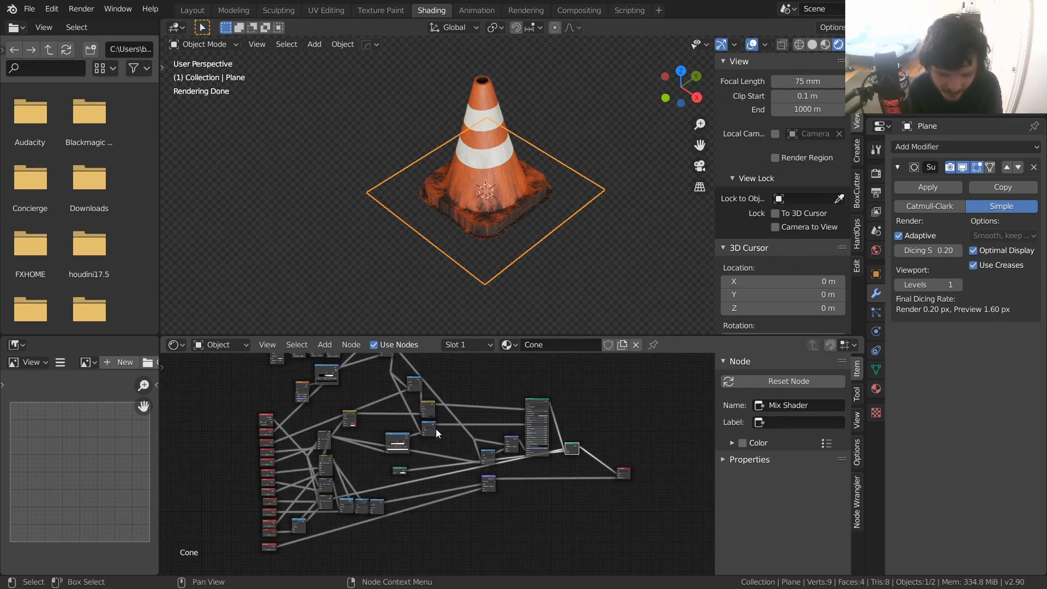
pyautogui.moveTo(244, 406); pyautogui.dragTo(271, 555)
pyautogui.moveTo(309, 430); pyautogui.dragTo(330, 501)
pyautogui.click(387, 370)
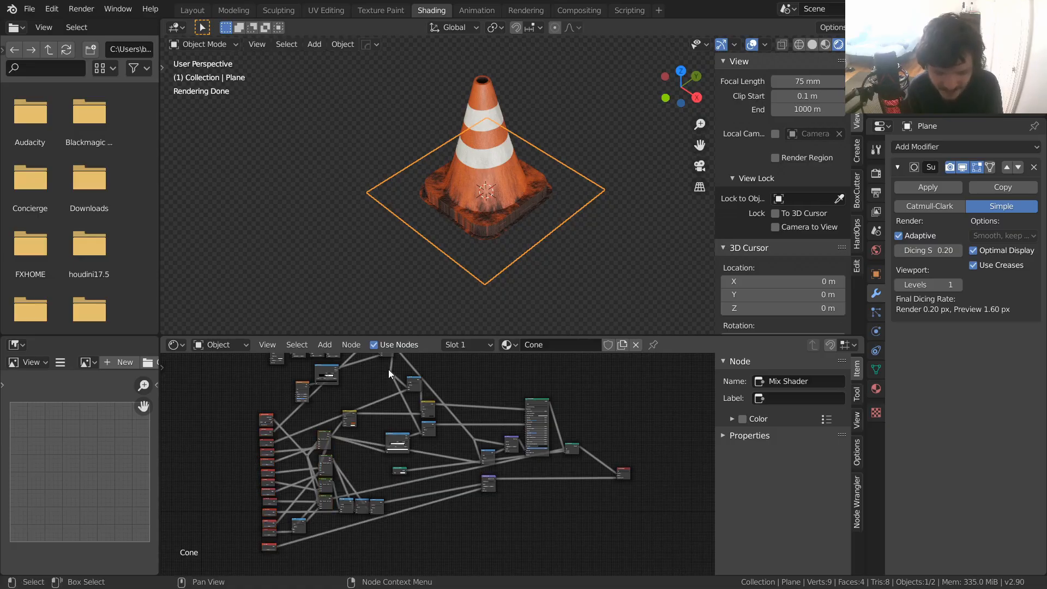
pyautogui.moveTo(498, 372); pyautogui.dragTo(548, 502)
pyautogui.click(561, 514)
pyautogui.moveTo(587, 466); pyautogui.dragTo(490, 469, button='middle')
# - Duplicate the Mix Shader and insert the copy between the original Mix Shader and the Material Output
pyautogui.scroll(7, 426, 456)
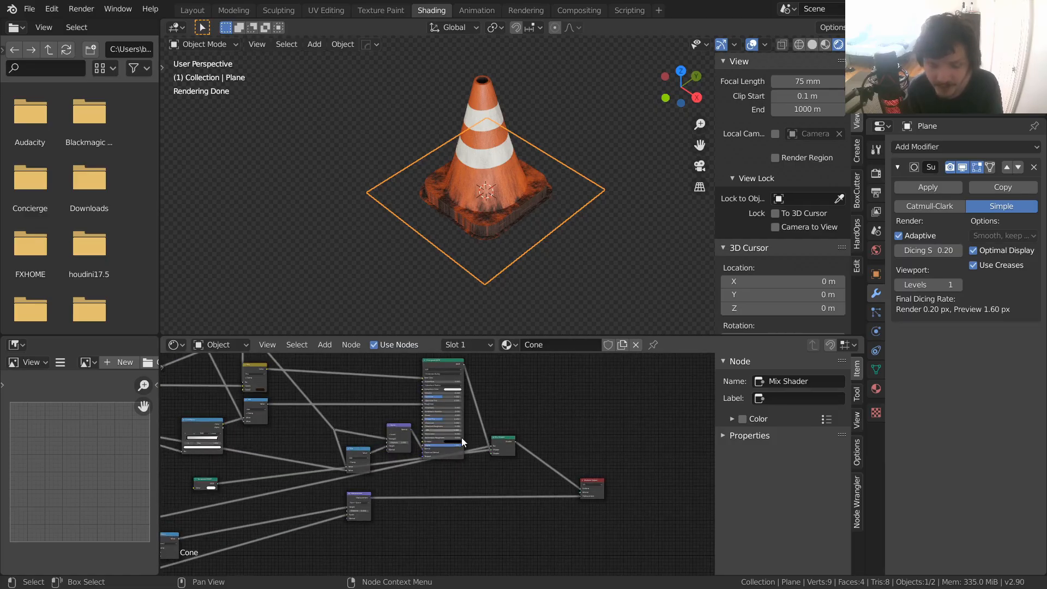
pyautogui.scroll(2, 437, 428)
pyautogui.click(527, 428)
pyautogui.hotkey('shift', 'd')
pyautogui.click(610, 444)
# - Add a Diffuse BSDF node and connect it to the second shader input of the duplicated Mix Shader
pyautogui.scroll(5, 609, 446)
pyautogui.hotkey('shift', 'a')
pyautogui.click(626, 376)
pyautogui.write('di')
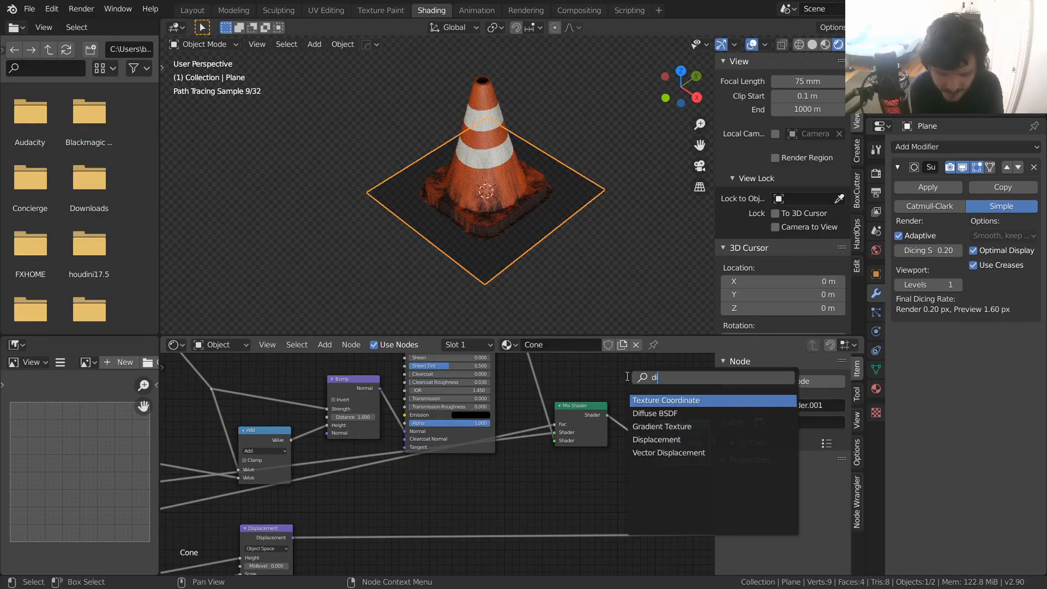
pyautogui.write('f')
pyautogui.press('Return')
pyautogui.click(554, 457)
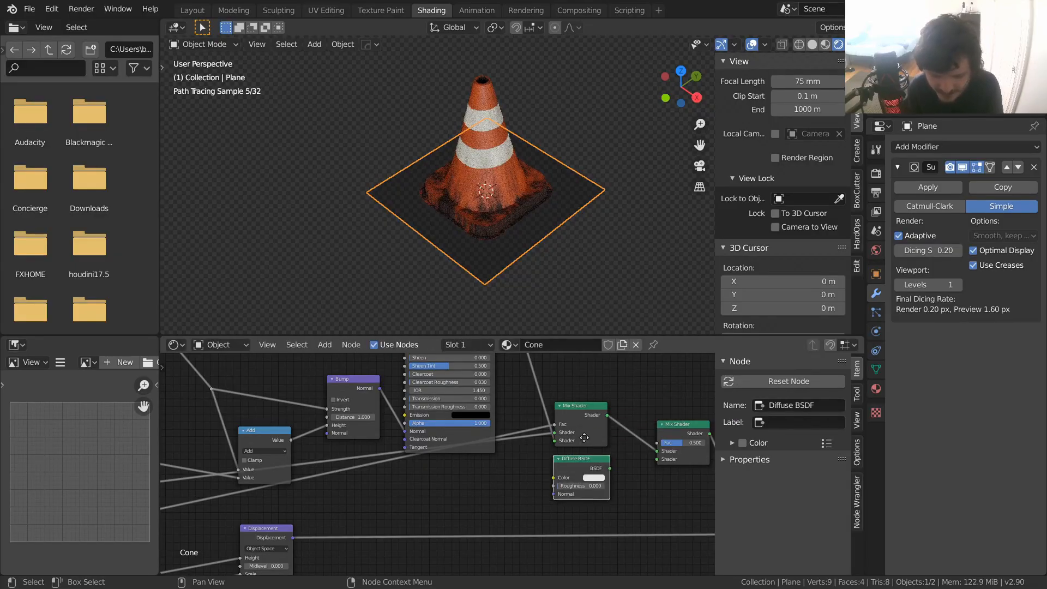
pyautogui.moveTo(594, 436); pyautogui.dragTo(509, 454, button='middle')
pyautogui.moveTo(522, 484); pyautogui.dragTo(572, 476)
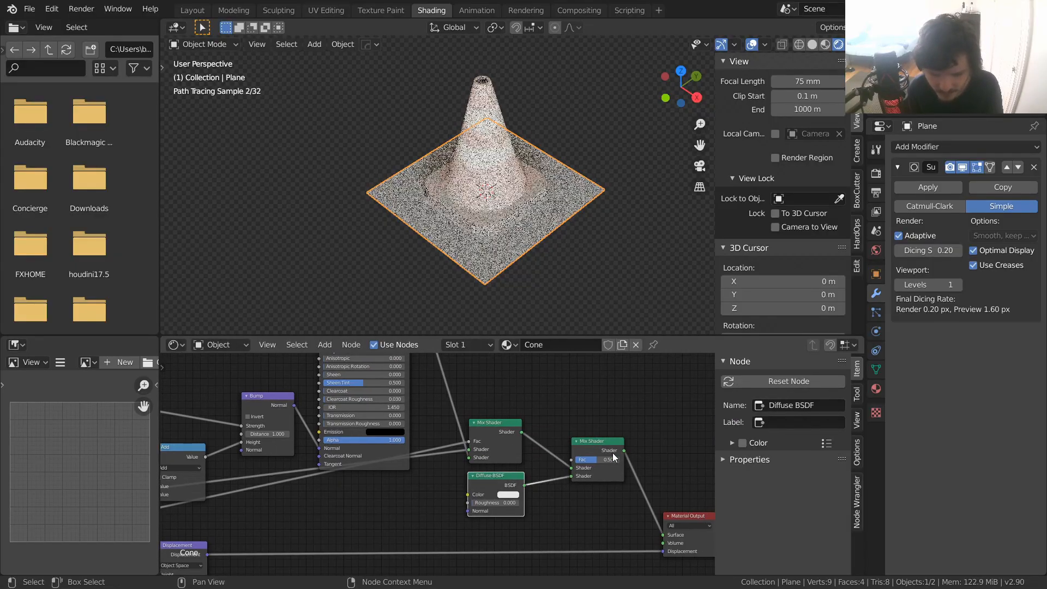
# - Set the duplicated Mix Shader's factor to 1 and move the original Mix Shader clear above the Diffuse BSDF
pyautogui.moveTo(621, 452); pyautogui.dragTo(620, 457)
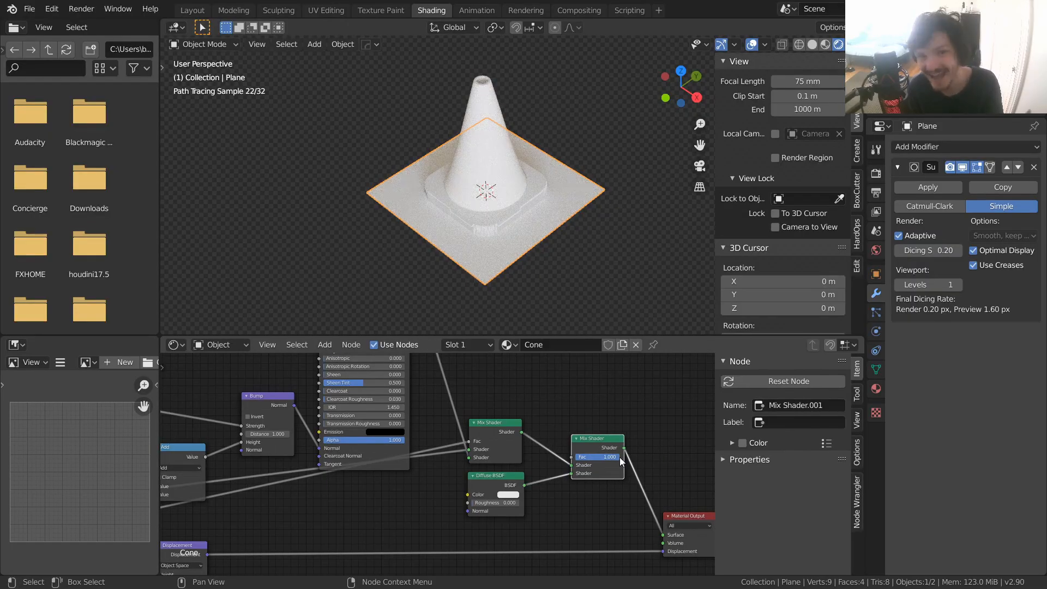
pyautogui.moveTo(330, 469); pyautogui.dragTo(404, 480, button='middle')
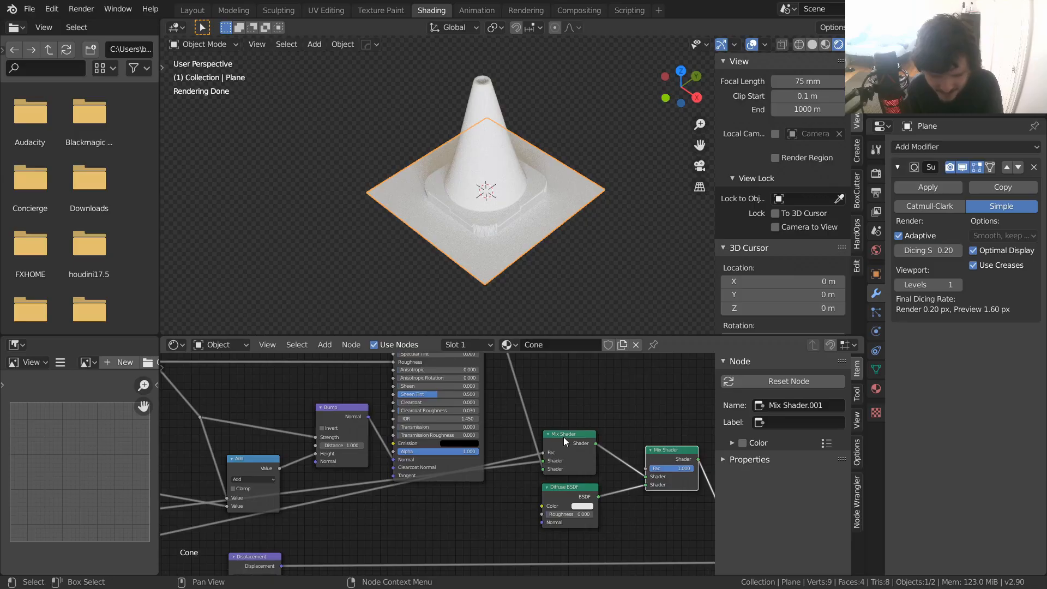
pyautogui.moveTo(564, 438); pyautogui.dragTo(548, 407)
pyautogui.moveTo(506, 440); pyautogui.dragTo(387, 434, button='middle')
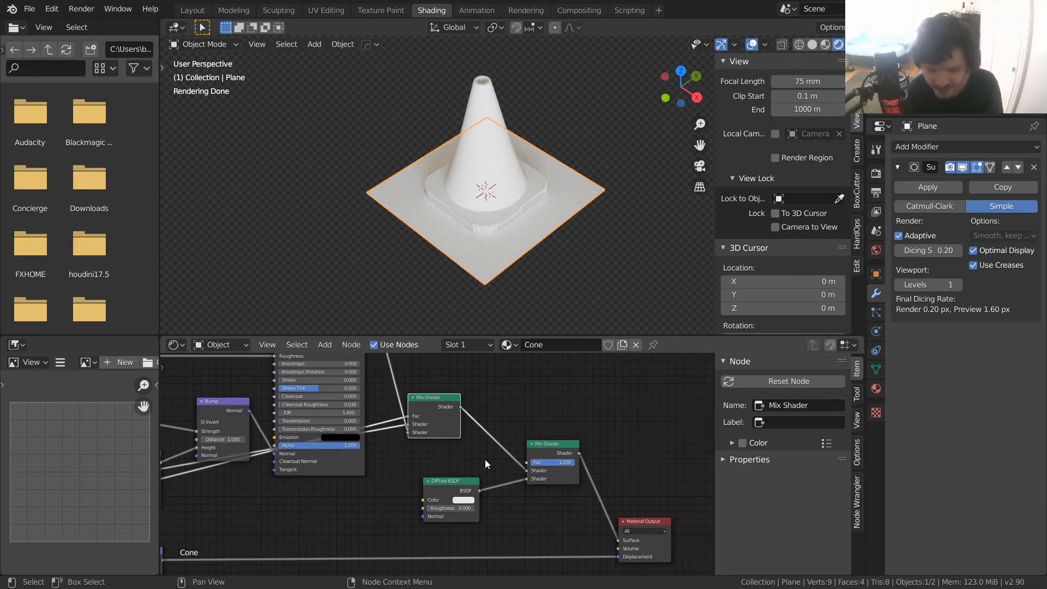
pyautogui.moveTo(572, 462)
pyautogui.mouseDown()
pyautogui.moveTo(528, 463)
pyautogui.moveTo(574, 462)
pyautogui.mouseUp()
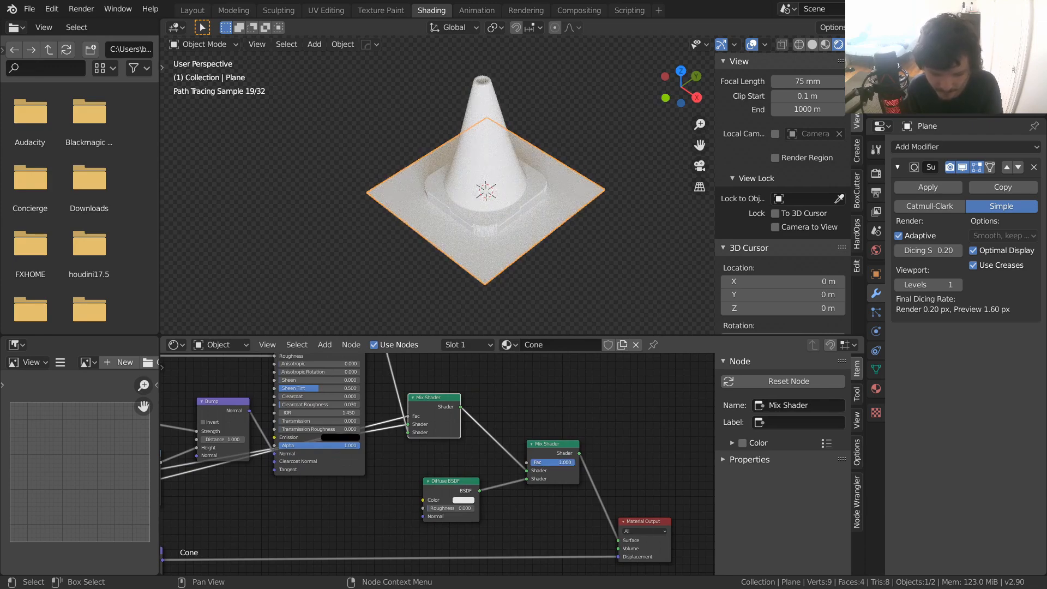
# - Link the transition value to the factor of the duplicated Mix Shader
pyautogui.scroll(-6, 479, 473)
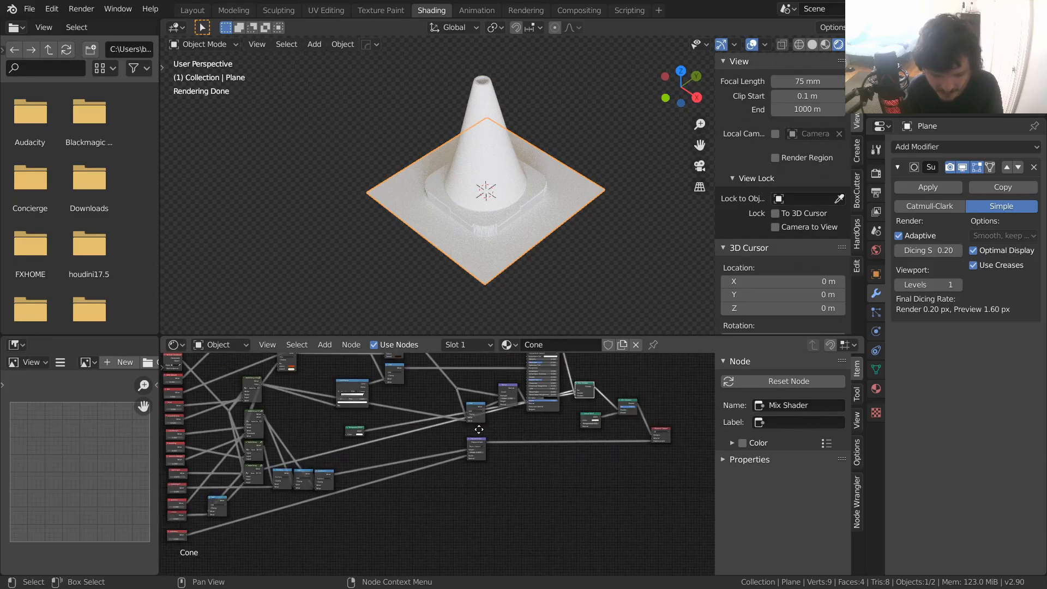
pyautogui.moveTo(224, 529); pyautogui.dragTo(655, 402)
pyautogui.moveTo(656, 402); pyautogui.dragTo(580, 416, button='middle')
pyautogui.scroll(2, 434, 449)
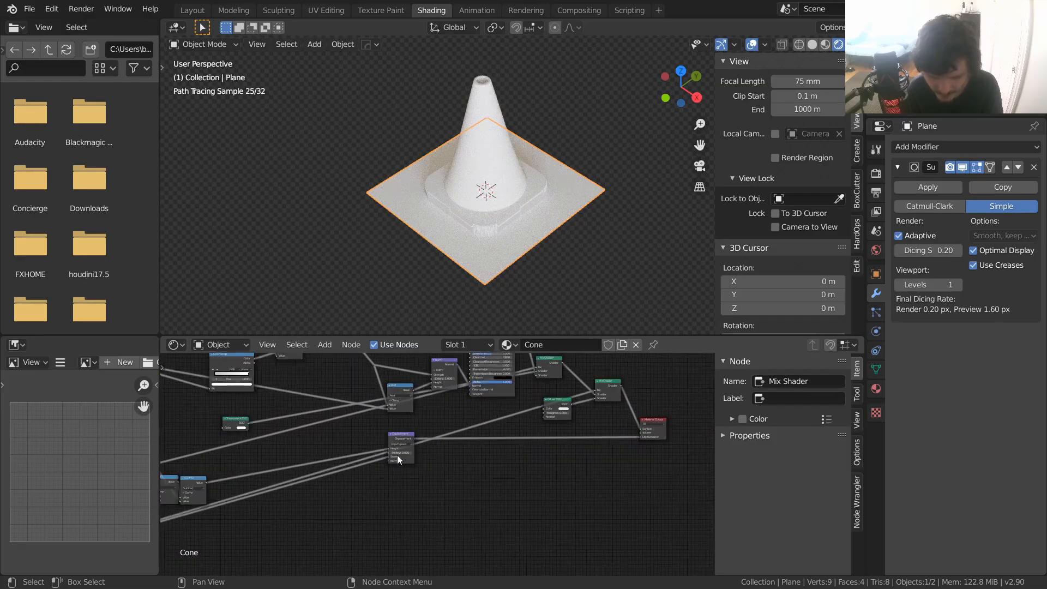
pyautogui.scroll(4, 493, 440)
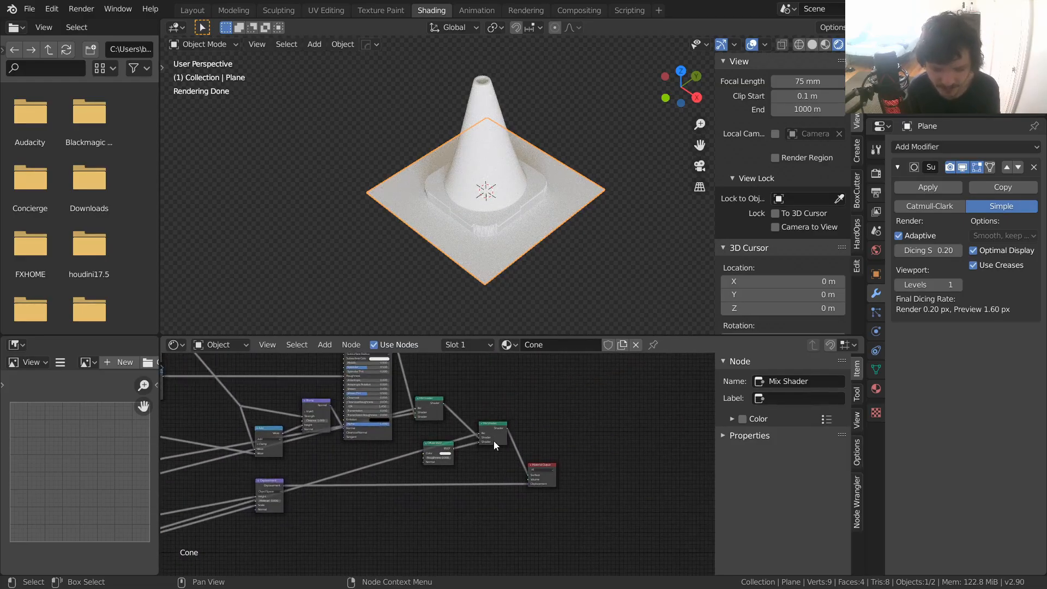
# - Move the duplicated Mix Shader up and swap its two shader inputs
pyautogui.click(459, 449)
pyautogui.moveTo(459, 449); pyautogui.dragTo(478, 404)
pyautogui.hotkey('alt', 's')
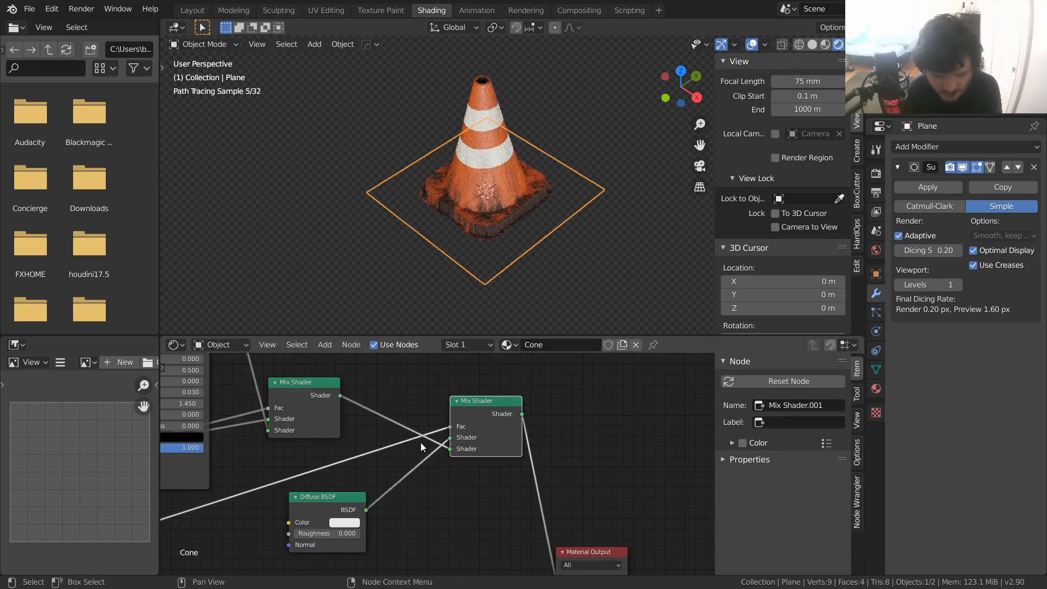
# - Look at the cone through the camera and save the file
pyautogui.moveTo(378, 450); pyautogui.dragTo(449, 408, button='middle')
pyautogui.scroll(-5, 470, 195)
pyautogui.moveTo(367, 457); pyautogui.dragTo(623, 370, button='middle')
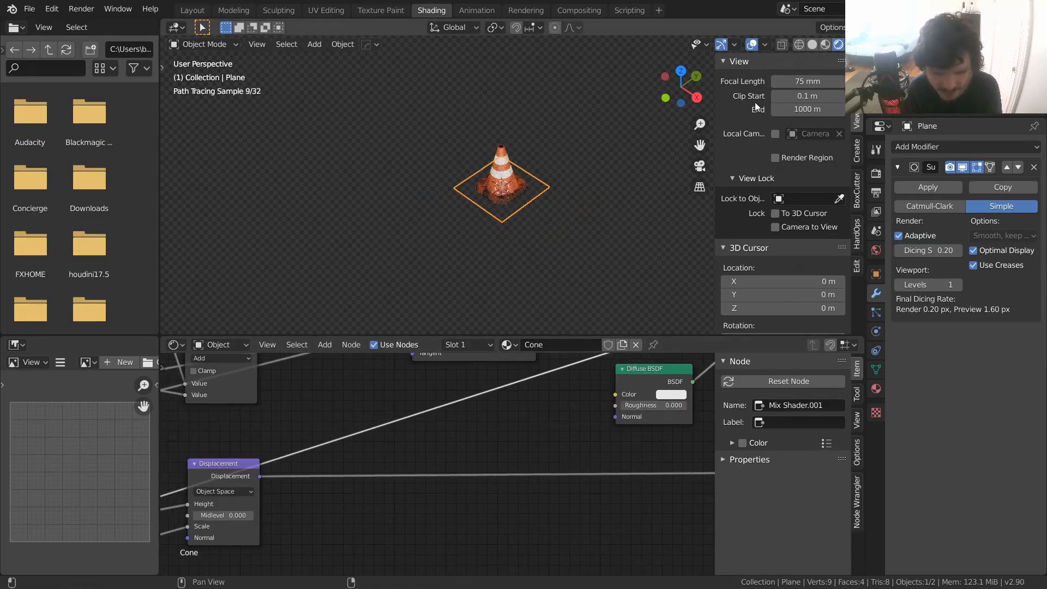
pyautogui.click(700, 166)
pyautogui.hotkey('ctrl', 's')
# - Set the transition value to 0 while in the camera view
pyautogui.moveTo(285, 476); pyautogui.dragTo(581, 393, button='middle')
pyautogui.moveTo(405, 423); pyautogui.dragTo(514, 377, button='middle')
pyautogui.scroll(-6, 392, 433)
pyautogui.moveTo(303, 482); pyautogui.dragTo(527, 416, button='middle')
pyautogui.moveTo(303, 461); pyautogui.dragTo(523, 427, button='middle')
pyautogui.scroll(7, 442, 468)
pyautogui.scroll(1, 370, 512)
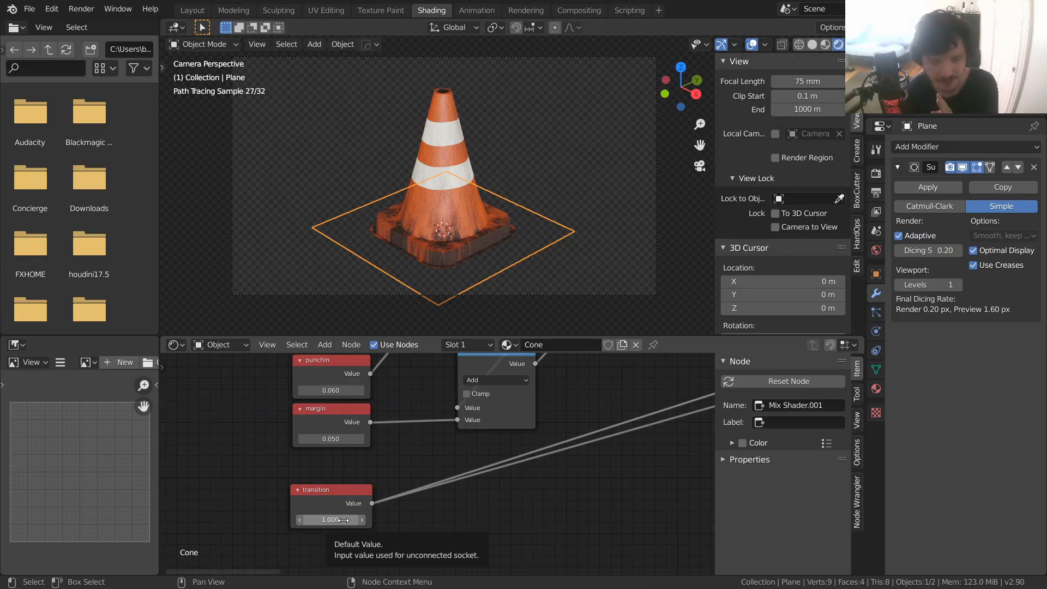
pyautogui.click(343, 520)
pyautogui.write('0')
pyautogui.press('Return')
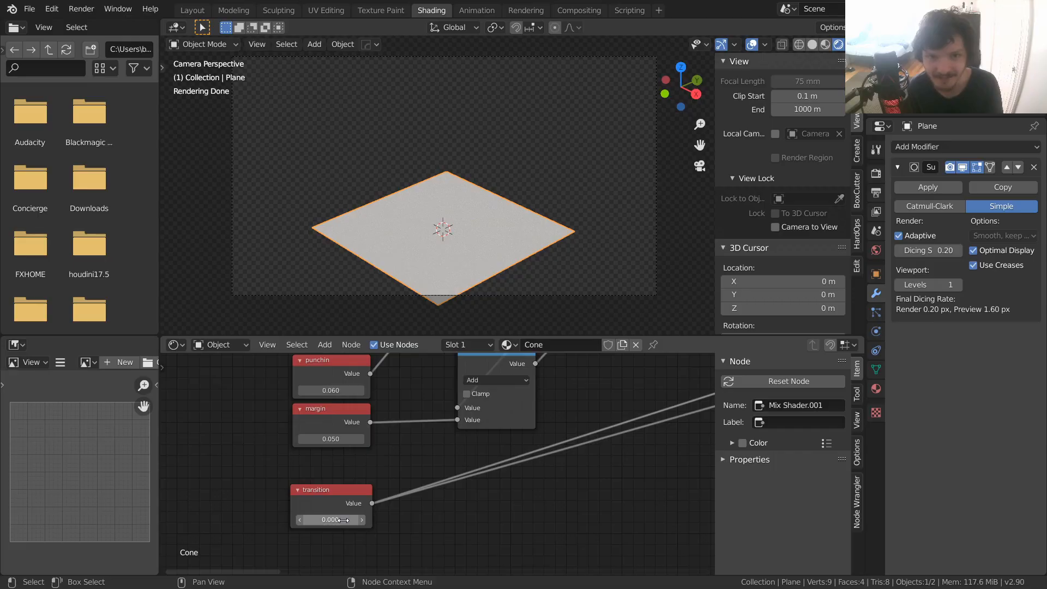
# - Try raising the transition value to 1.03, undo that change and save the file
pyautogui.keyDown('shift'); pyautogui.moveTo(342, 520); pyautogui.dragTo(360, 520); pyautogui.keyUp('shift')
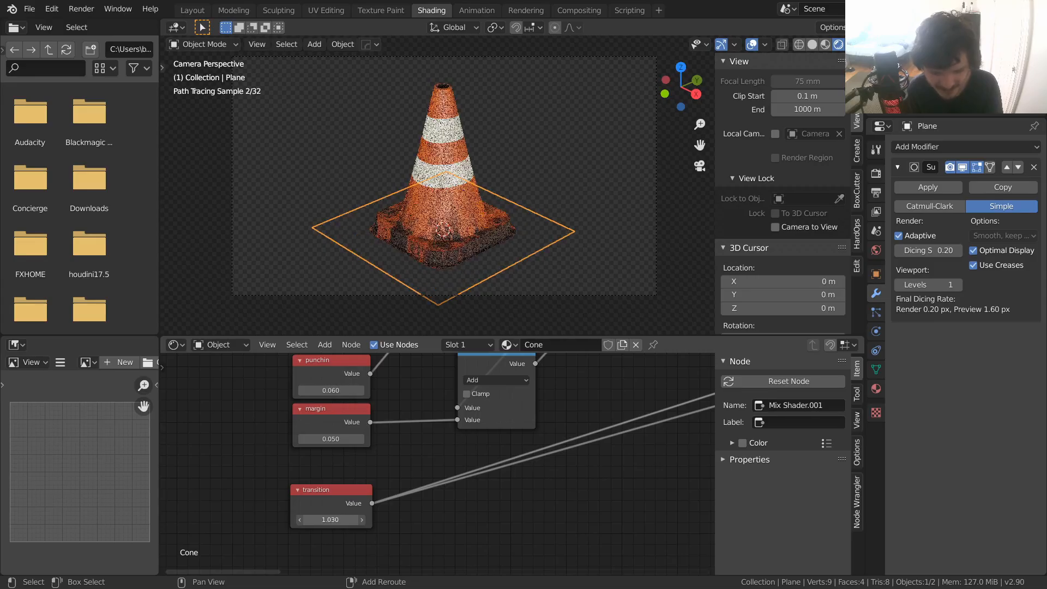
pyautogui.hotkey('ctrl', 'z')
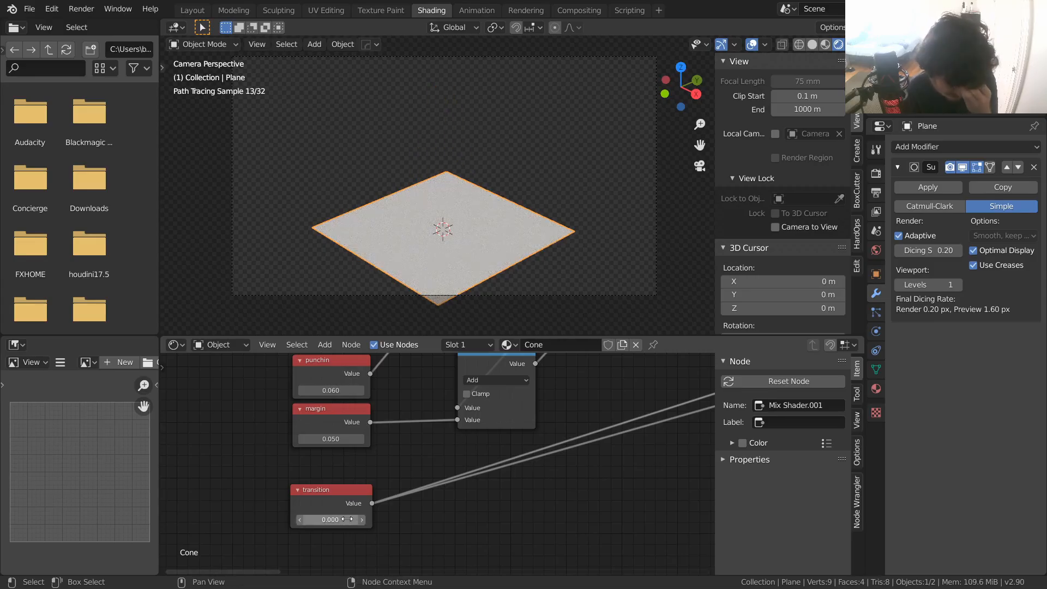
pyautogui.hotkey('ctrl', 's')
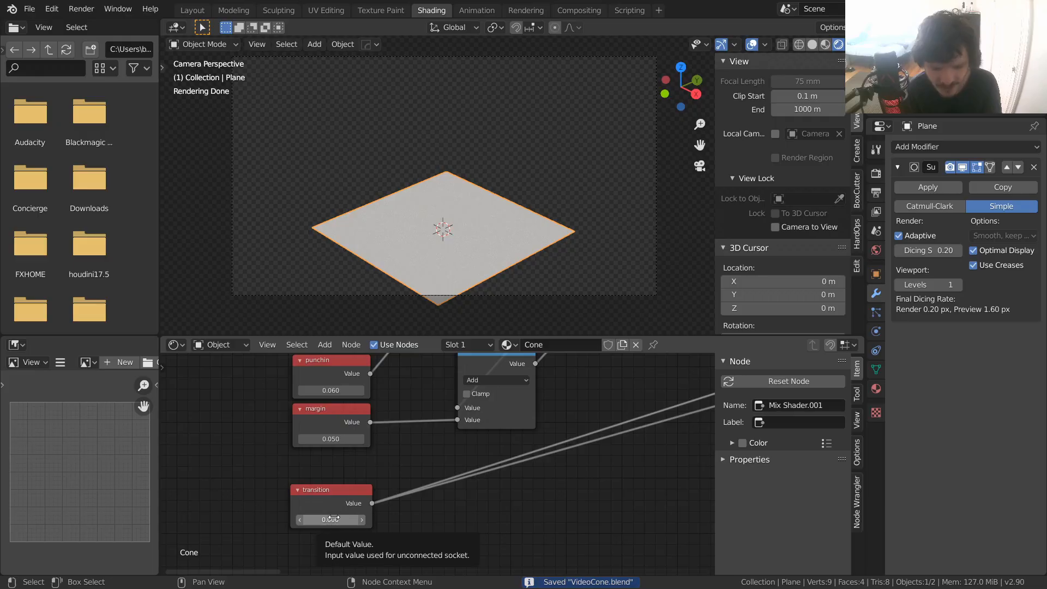
# - Raise the transition value through 0.2, 0.4, 0.6, 0.8 and 0.9 to preview the plane turning into the cone
pyautogui.click(334, 518)
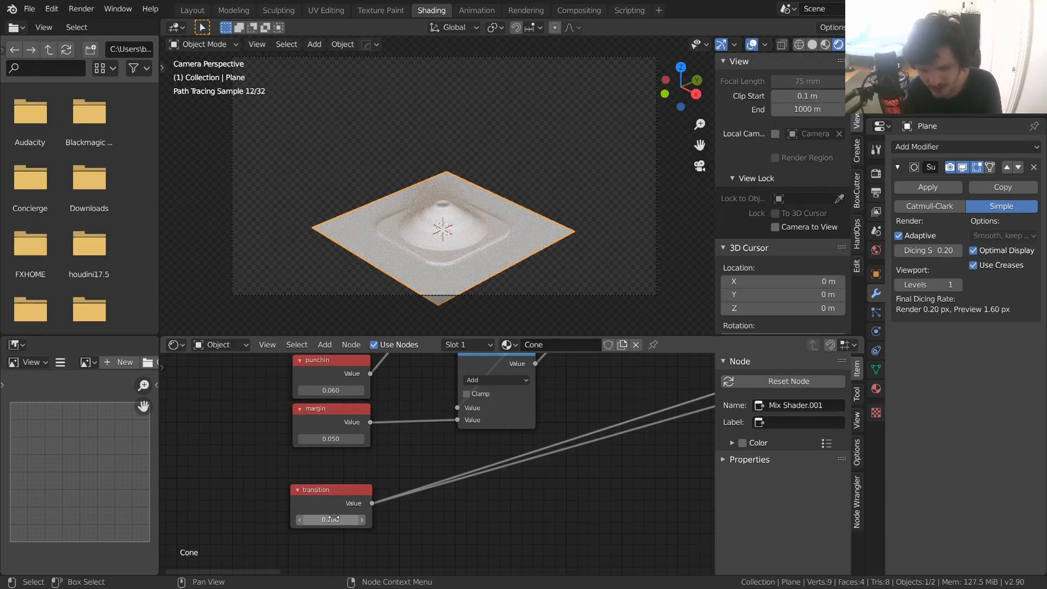
pyautogui.click(334, 518)
pyautogui.write('0.4')
pyautogui.press('Return')
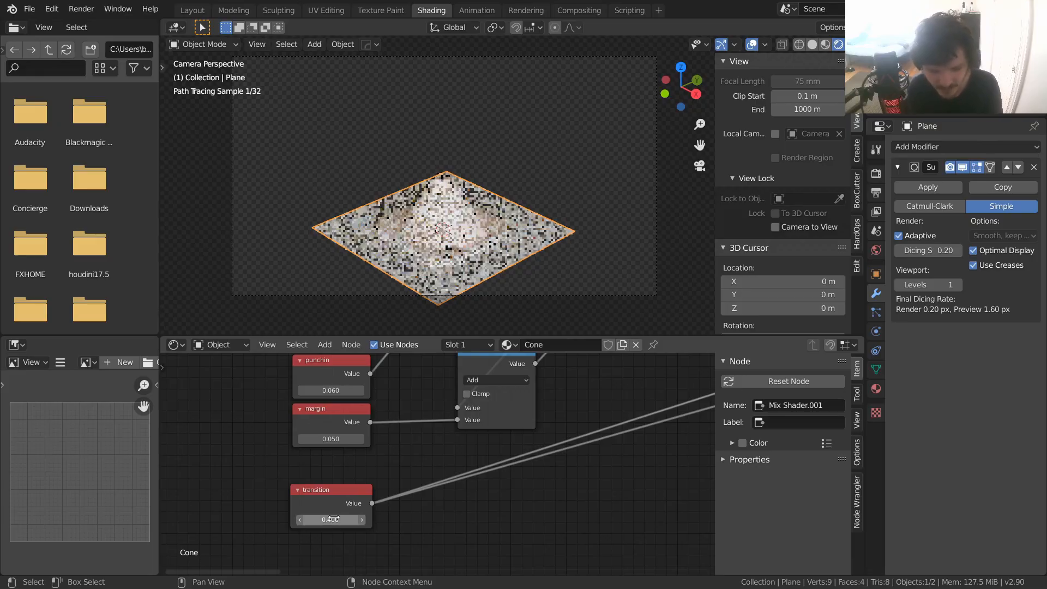
pyautogui.click(334, 518)
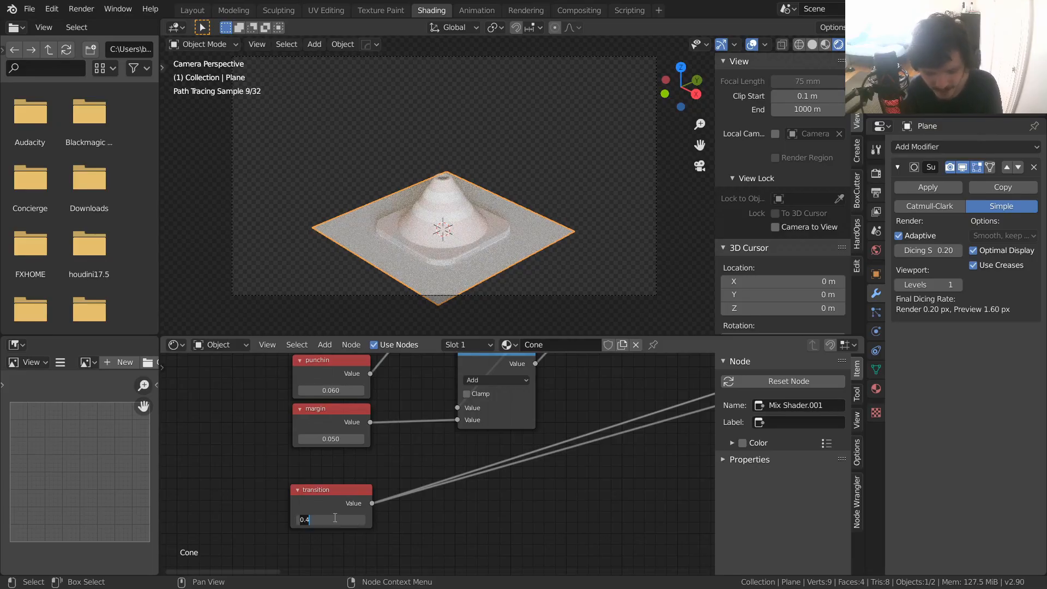
pyautogui.write('0.6')
pyautogui.press('Return')
pyautogui.click(335, 518)
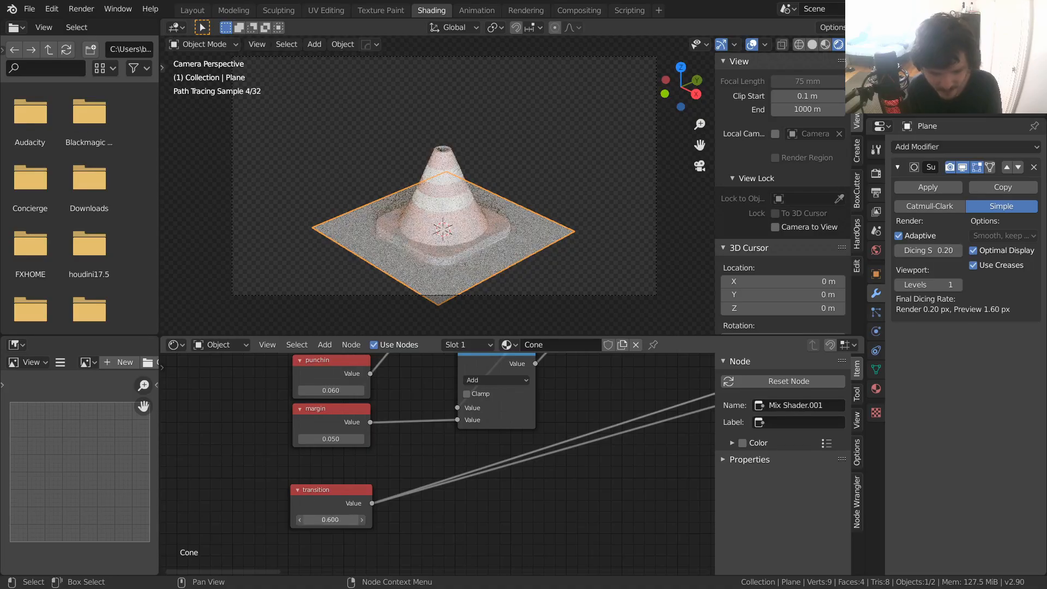
pyautogui.write('.8')
pyautogui.press('Return')
pyautogui.click(334, 518)
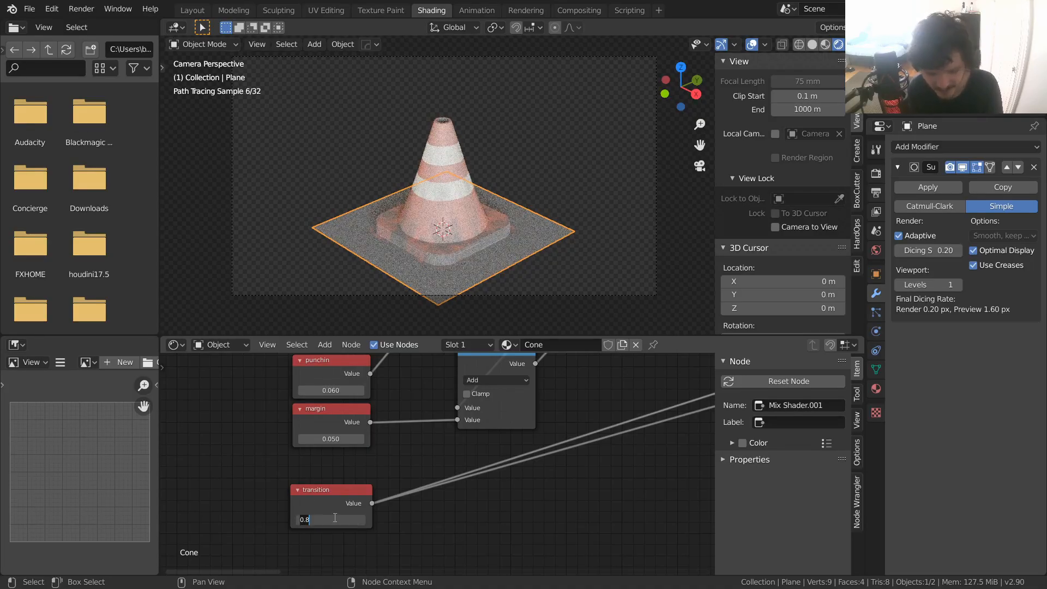
pyautogui.write('.9')
pyautogui.press('Return')
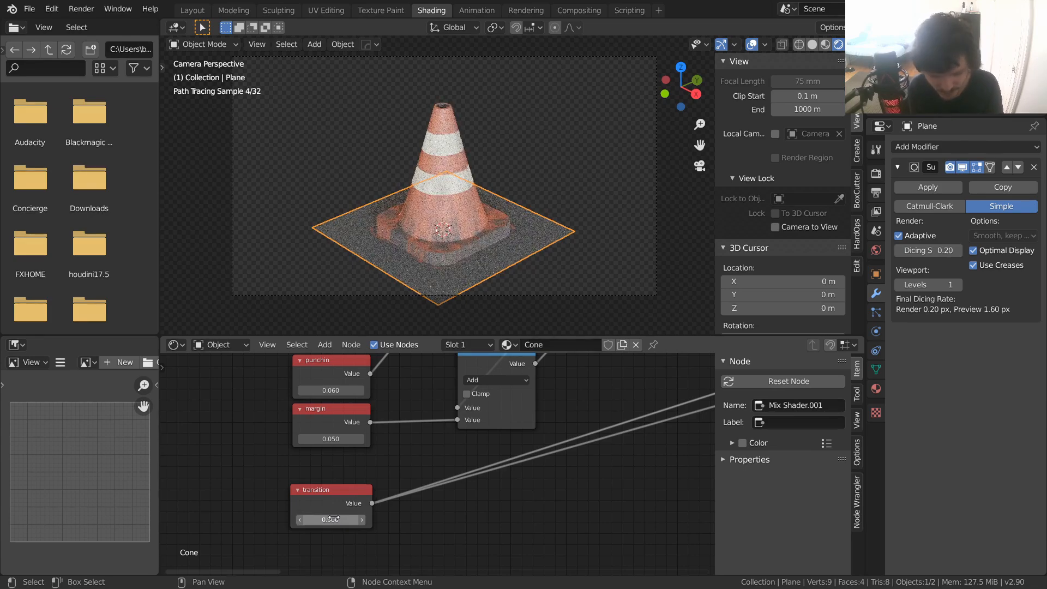
# - Set the transition value to 1, deselect the plane and save the file
pyautogui.click(333, 518)
pyautogui.write('1')
pyautogui.press('Return')
pyautogui.click(570, 148)
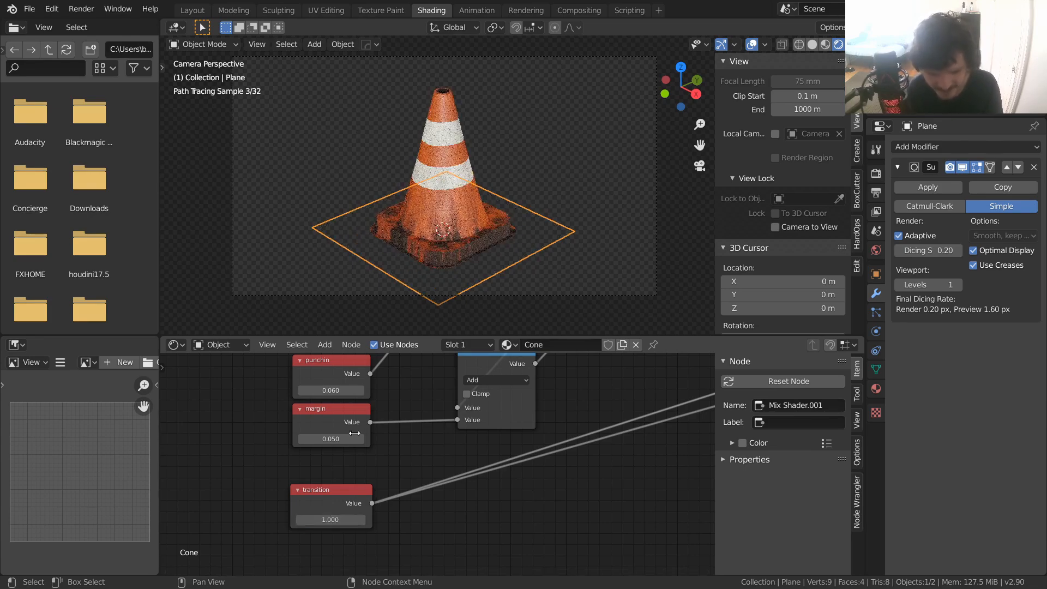
pyautogui.hotkey('ctrl', 's')
# - Review the whole cone node tree, from the value inputs to the final shaders, and save the file
pyautogui.scroll(-3, 521, 399)
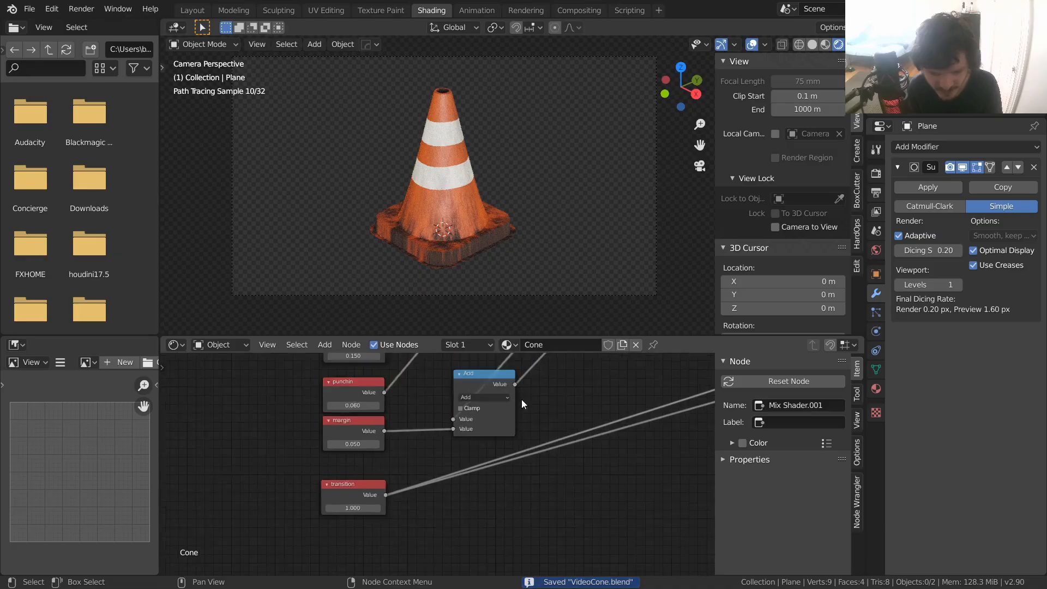
pyautogui.moveTo(621, 395); pyautogui.dragTo(905, 519, button='middle')
pyautogui.scroll(-6, 394, 474)
pyautogui.click(391, 458)
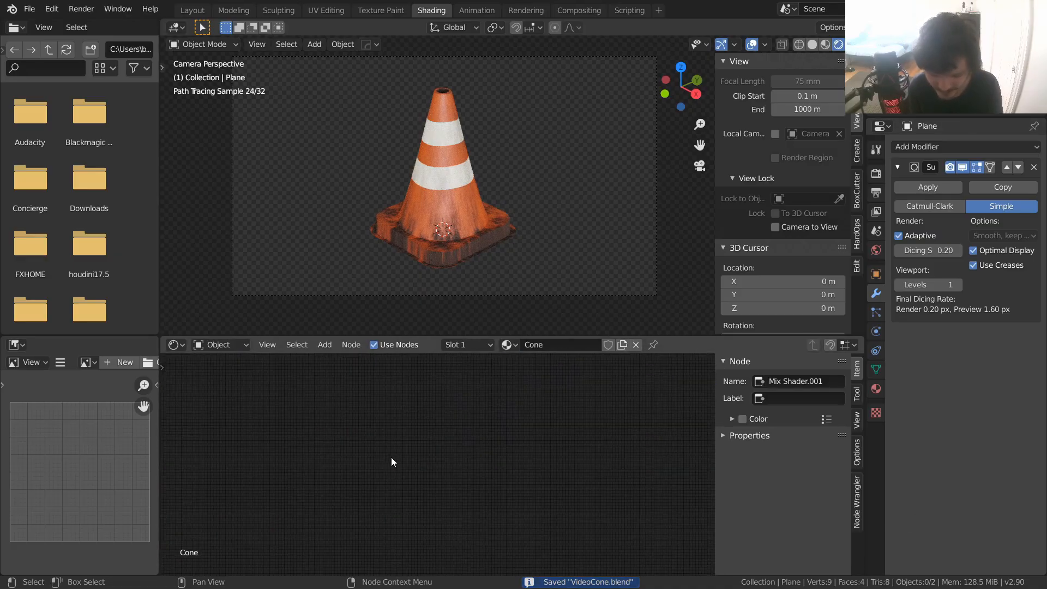
pyautogui.press('Home')
pyautogui.click(392, 462)
pyautogui.scroll(8, 499, 457)
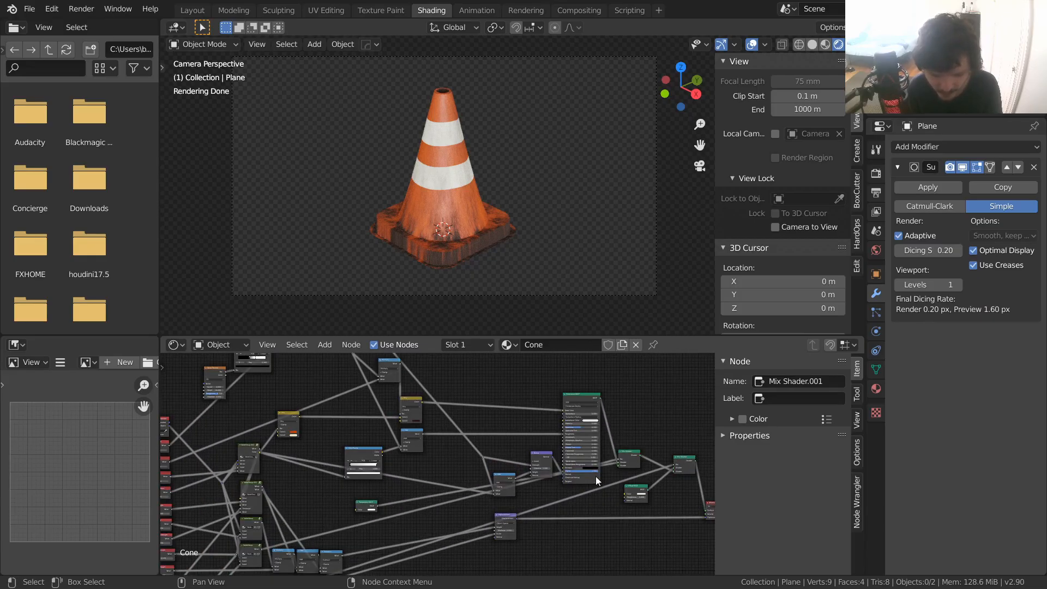
pyautogui.scroll(-4, 512, 455)
pyautogui.hotkey('ctrl', 's')
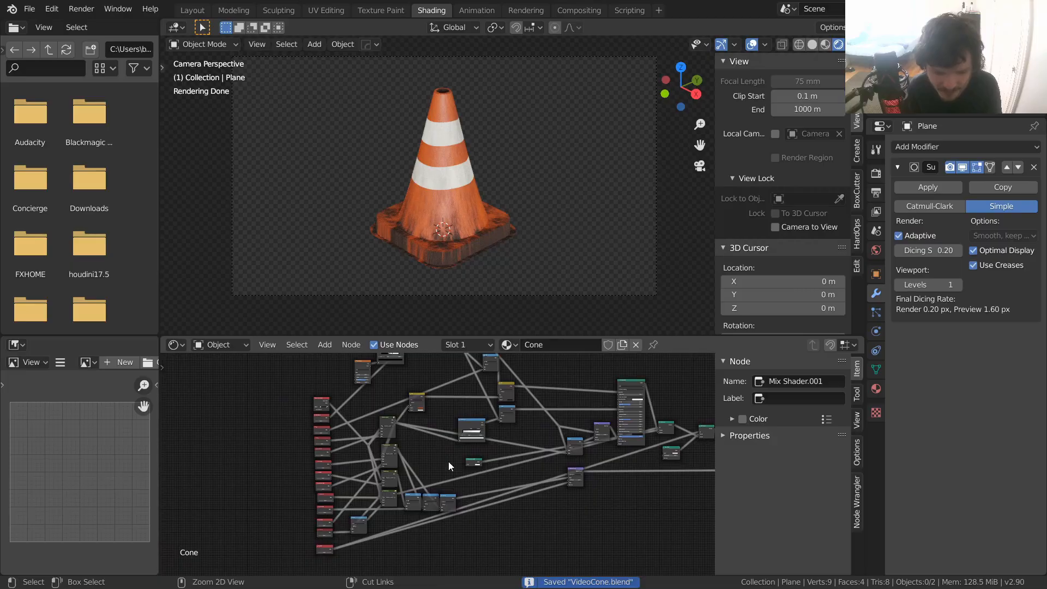
# - Nudge the transition value and reset it to 1
pyautogui.scroll(6, 479, 462)
pyautogui.moveTo(414, 532); pyautogui.dragTo(419, 531)
pyautogui.doubleClick(419, 532)
pyautogui.write('1')
pyautogui.press('Return')
pyautogui.rightClick(464, 540)
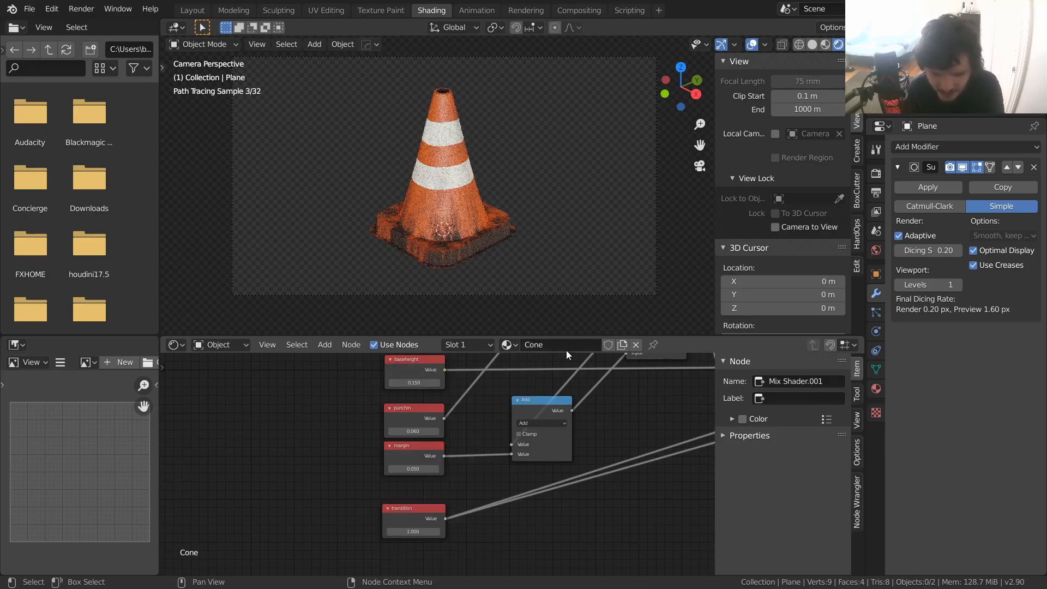
# - Save the file and examine the Principled BSDF, Bump, Mix Shader and Displacement nodes and the links feeding them
pyautogui.scroll(-2, 518, 209)
pyautogui.hotkey('ctrl', 's')
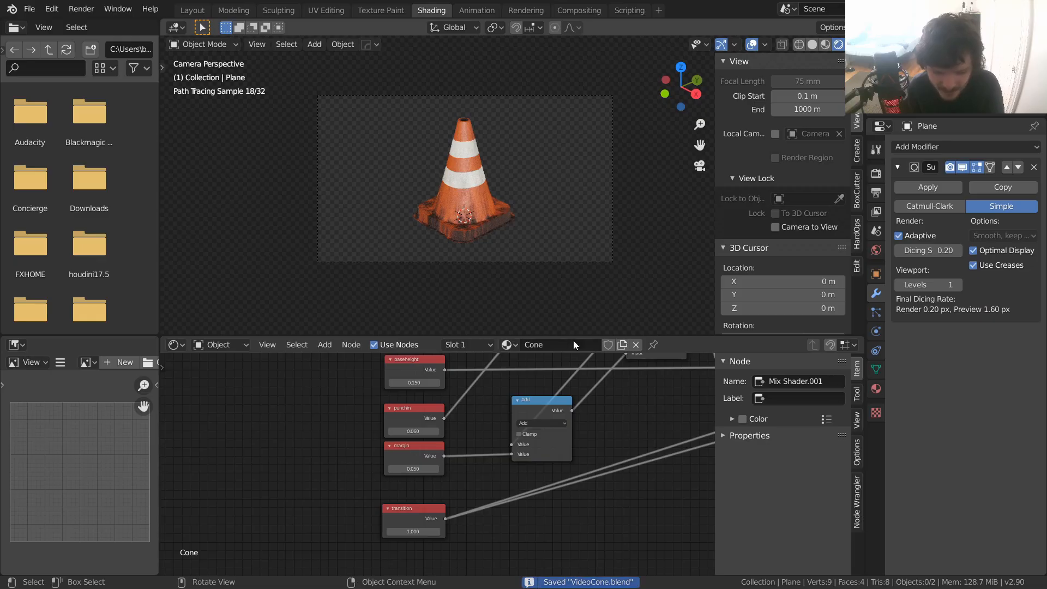
pyautogui.scroll(-4, 414, 466)
pyautogui.moveTo(682, 386); pyautogui.dragTo(484, 441, button='middle')
pyautogui.moveTo(577, 426); pyautogui.dragTo(430, 515, button='middle')
pyautogui.scroll(2, 442, 467)
pyautogui.moveTo(502, 450); pyautogui.dragTo(465, 344)
pyautogui.scroll(2, 489, 448)
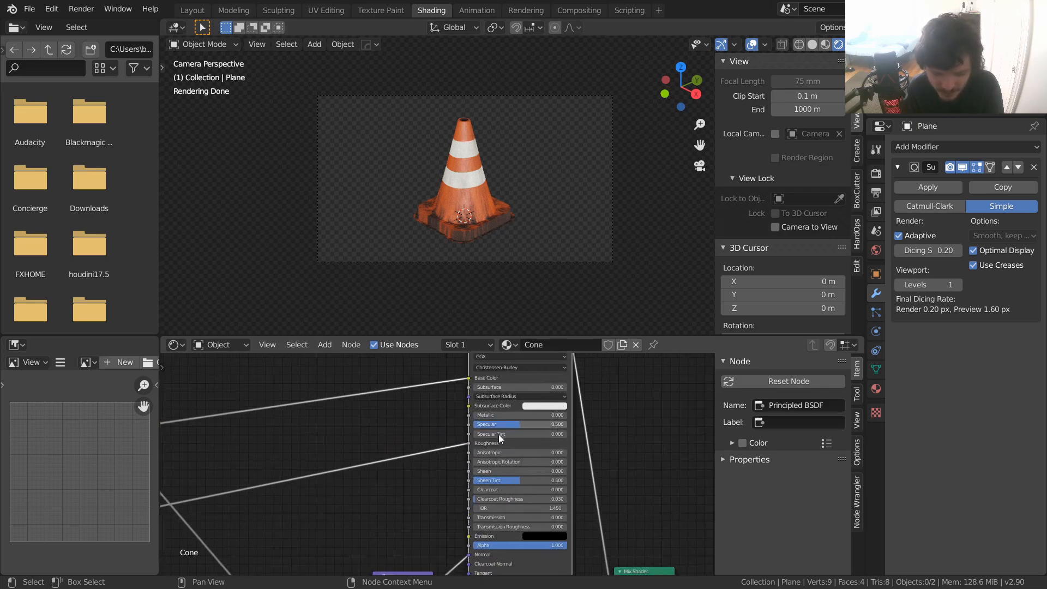
pyautogui.moveTo(482, 543); pyautogui.dragTo(449, 457, button='middle')
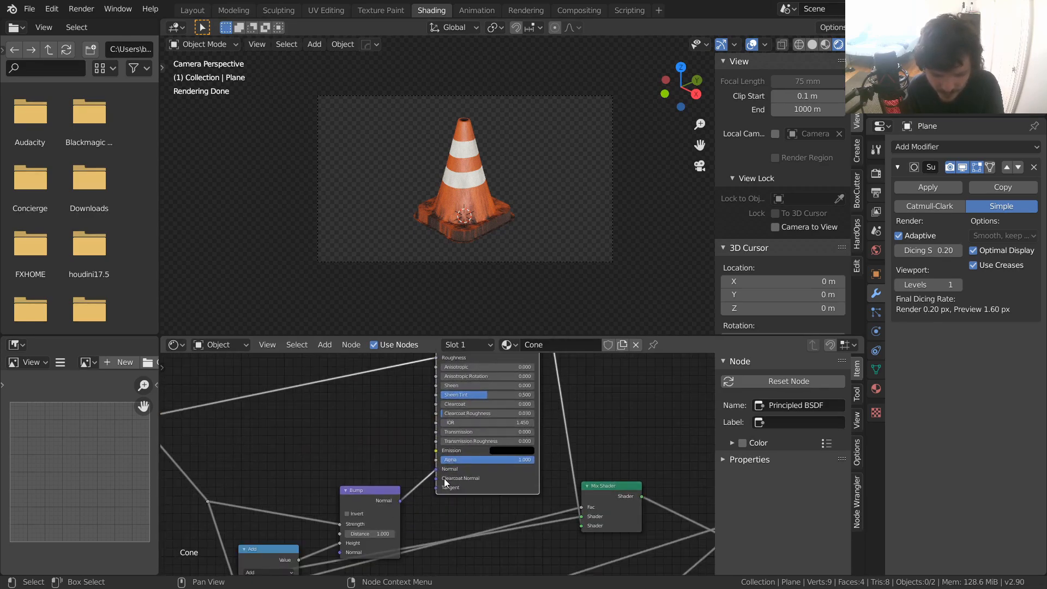
pyautogui.scroll(-3, 545, 485)
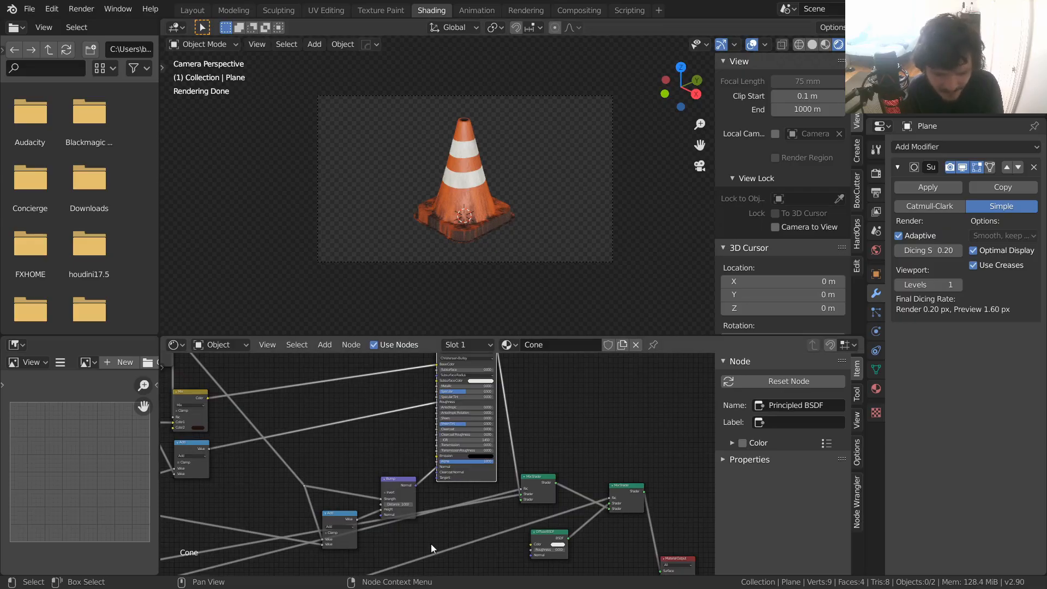
pyautogui.scroll(3, 491, 210)
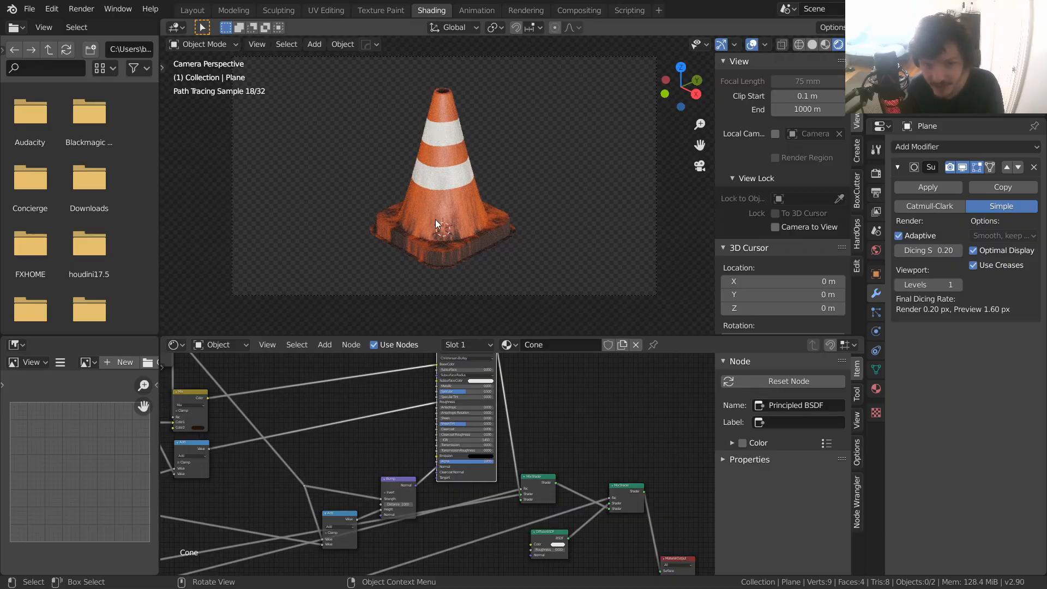
pyautogui.moveTo(374, 462); pyautogui.dragTo(416, 359, button='middle')
pyautogui.click(381, 471)
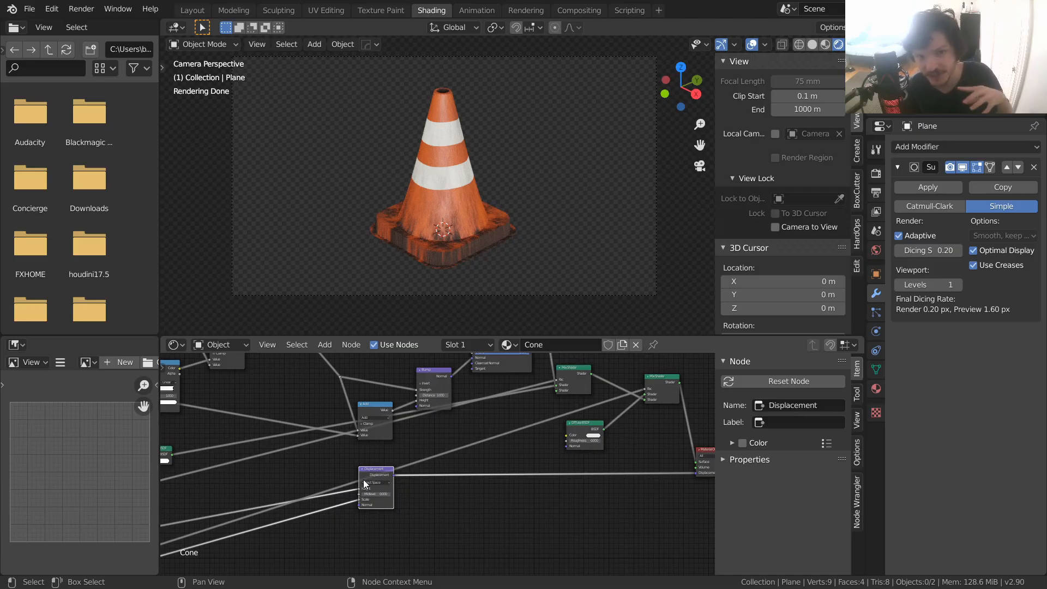
pyautogui.moveTo(222, 385); pyautogui.dragTo(438, 484, button='middle')
pyautogui.scroll(-7, 440, 483)
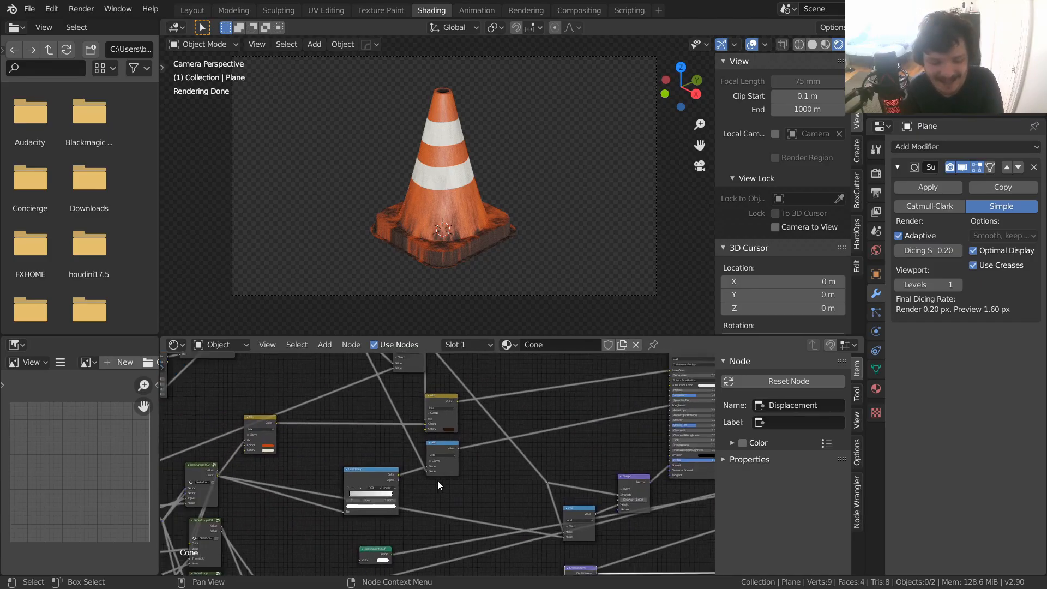
pyautogui.moveTo(367, 401); pyautogui.dragTo(451, 471, button='middle')
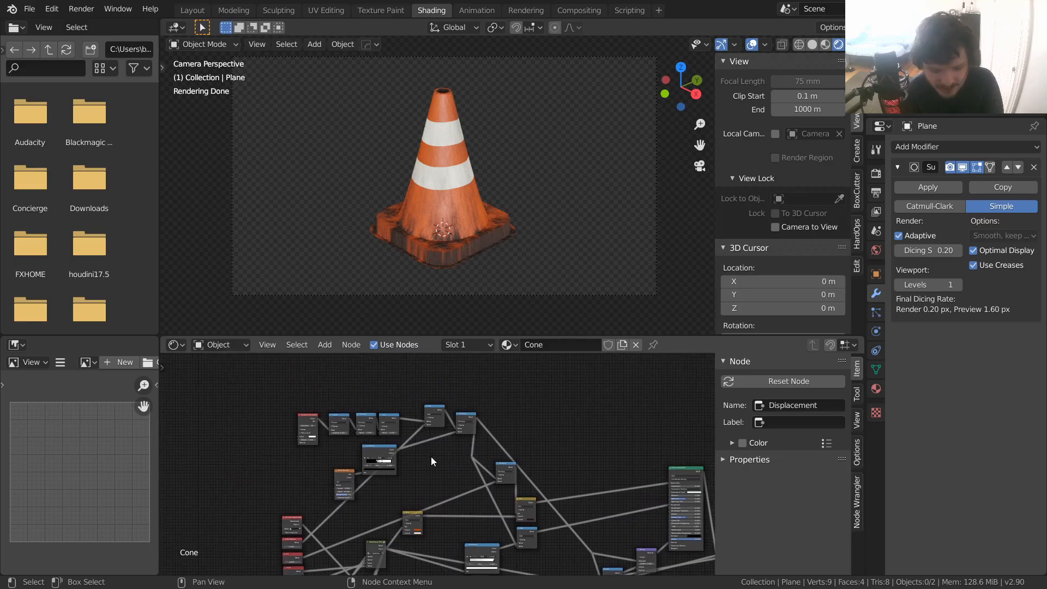
# - Preview the Noise Texture output on the cone, restore the final Mix Shader output and save the file
pyautogui.scroll(5, 437, 457)
pyautogui.keyDown('ctrl'); pyautogui.keyDown('shift'); pyautogui.click(298, 476); pyautogui.keyUp('shift'); pyautogui.keyUp('ctrl')
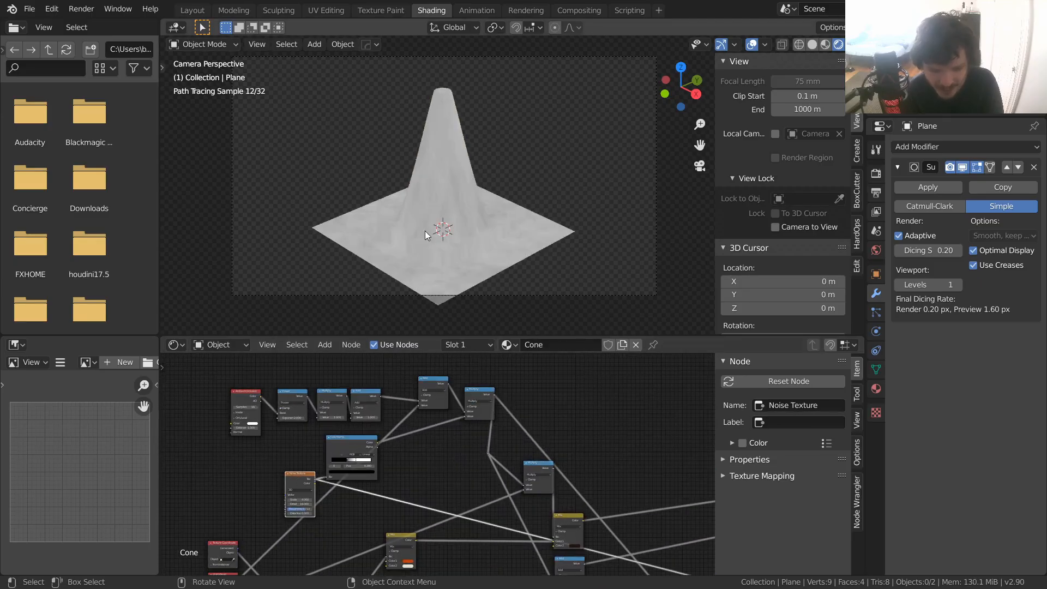
pyautogui.moveTo(609, 446); pyautogui.dragTo(420, 410, button='middle')
pyautogui.moveTo(611, 453); pyautogui.dragTo(421, 373, button='middle')
pyautogui.keyDown('ctrl'); pyautogui.keyDown('shift'); pyautogui.click(567, 485); pyautogui.keyUp('shift'); pyautogui.keyUp('ctrl')
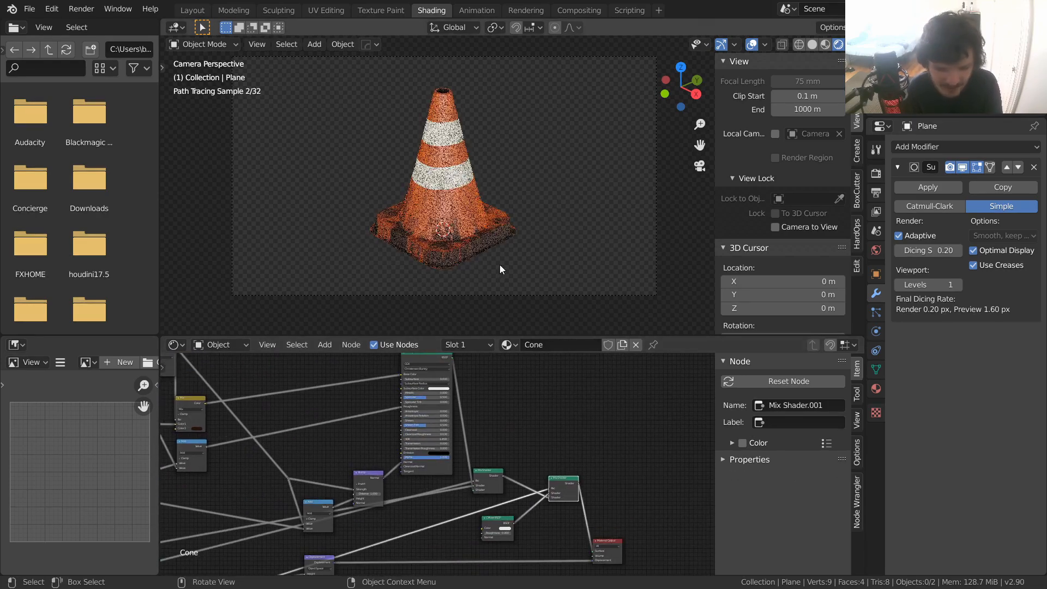
pyautogui.hotkey('ctrl', 's')
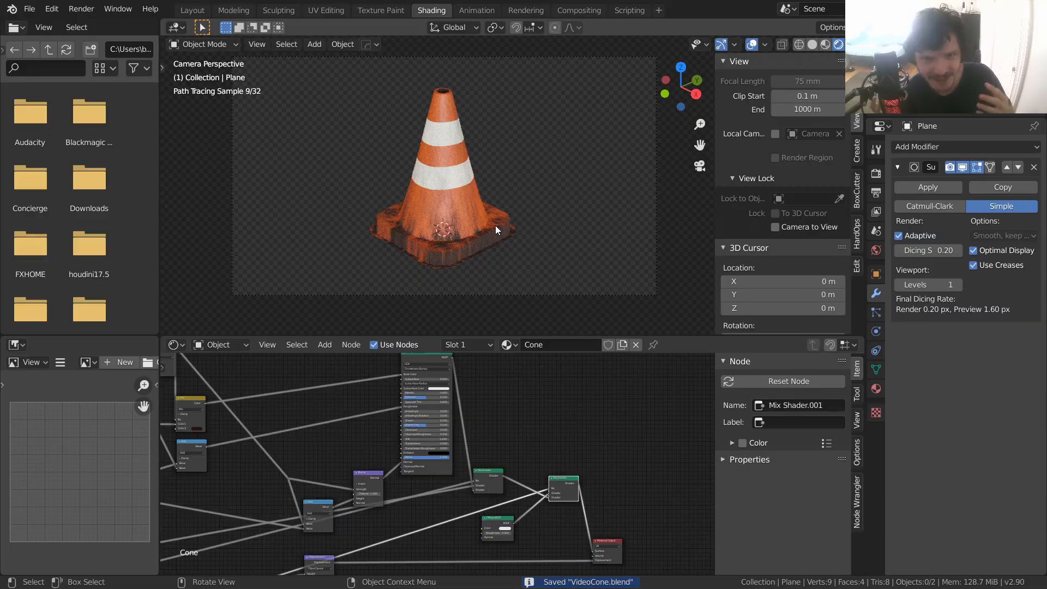
# - Leave the camera view to inspect the cone from other angles and select the plane
pyautogui.moveTo(463, 234)
pyautogui.mouseDown(button='middle')
pyautogui.moveTo(501, 270)
pyautogui.moveTo(471, 223)
pyautogui.mouseUp(button='middle')
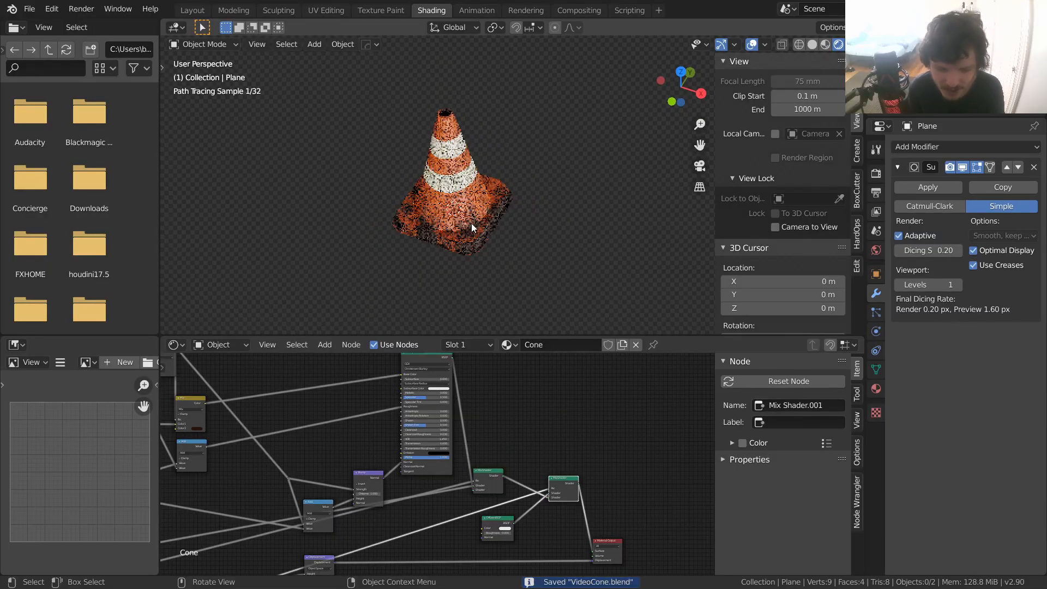
pyautogui.click(474, 252)
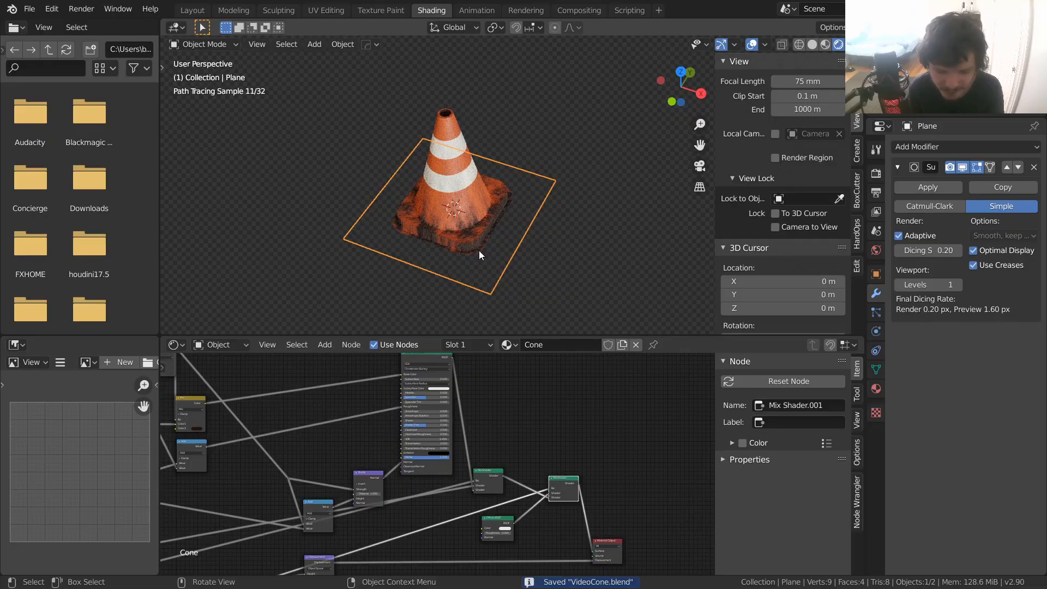
pyautogui.moveTo(479, 250); pyautogui.dragTo(436, 226, button='middle')
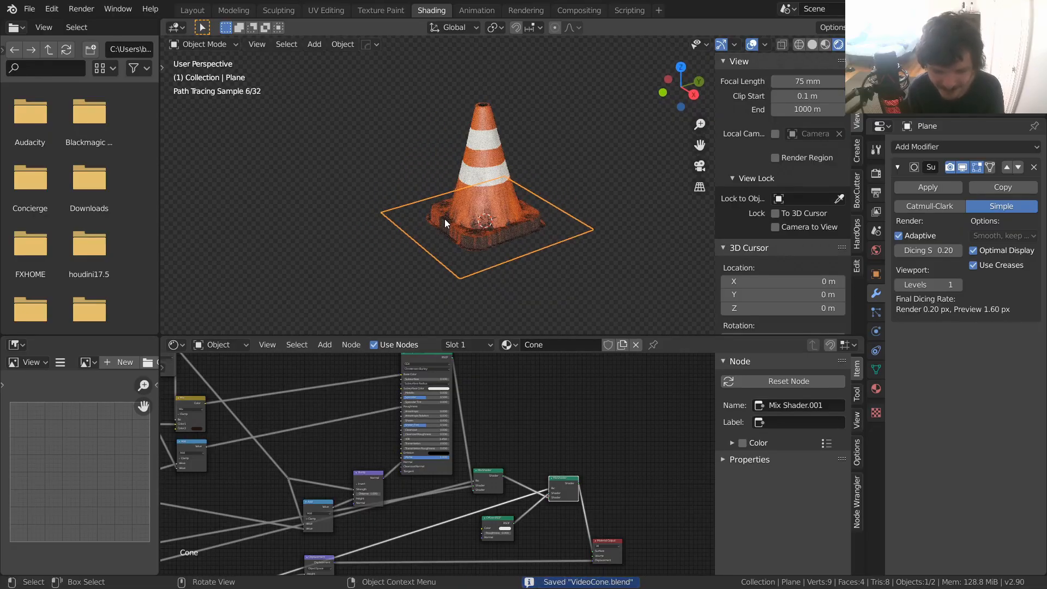
# - Save the file and set the dirtmidlevel value to 0
pyautogui.scroll(-3, 291, 479)
pyautogui.moveTo(343, 428); pyautogui.dragTo(391, 382, button='middle')
pyautogui.scroll(5, 393, 480)
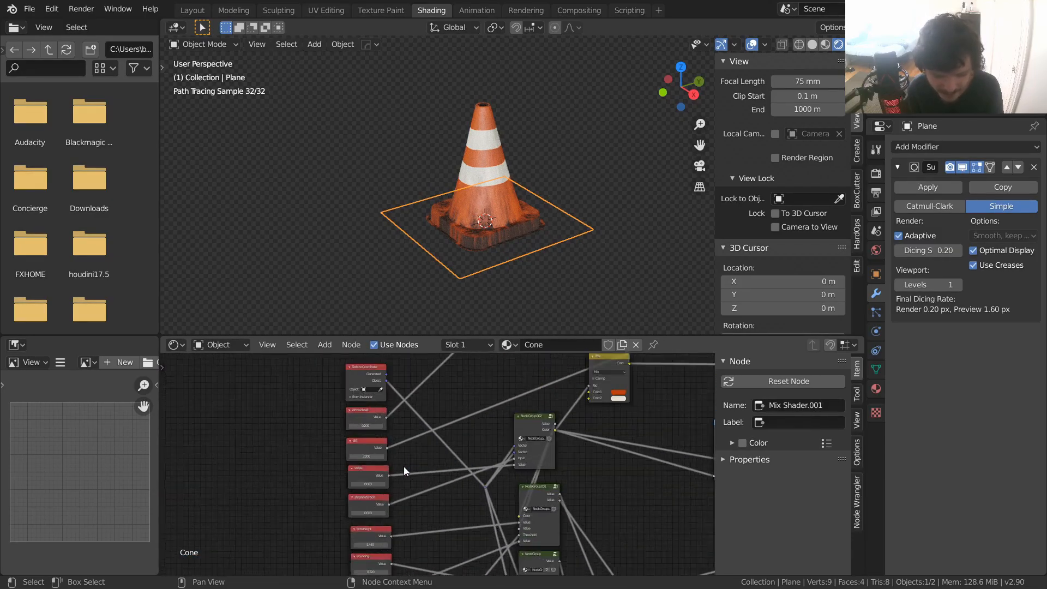
pyautogui.scroll(5, 437, 465)
pyautogui.hotkey('ctrl', 's')
pyautogui.click(398, 451)
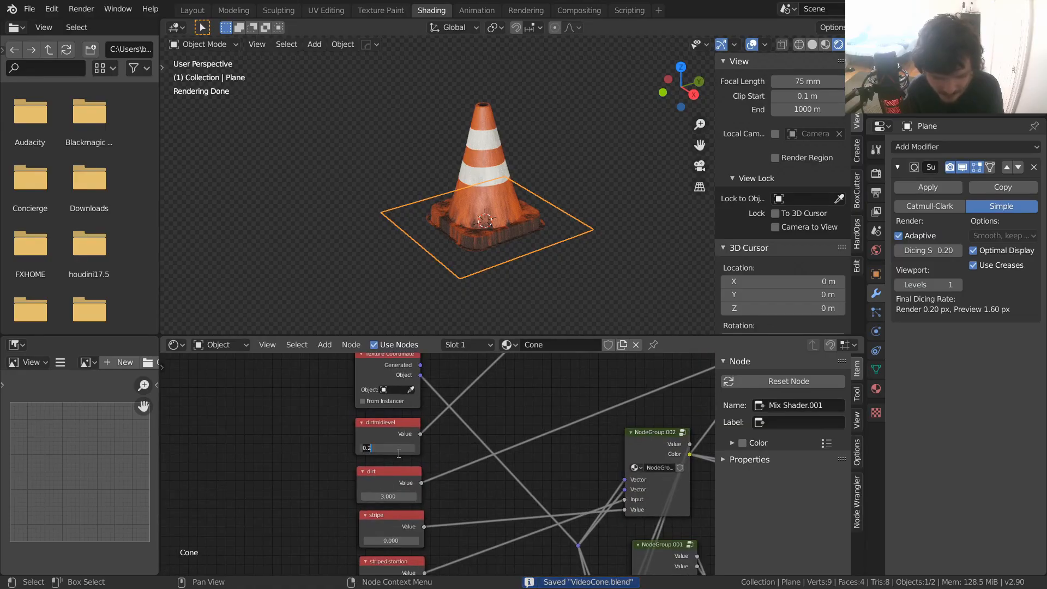
pyautogui.write('0')
pyautogui.press('Return')
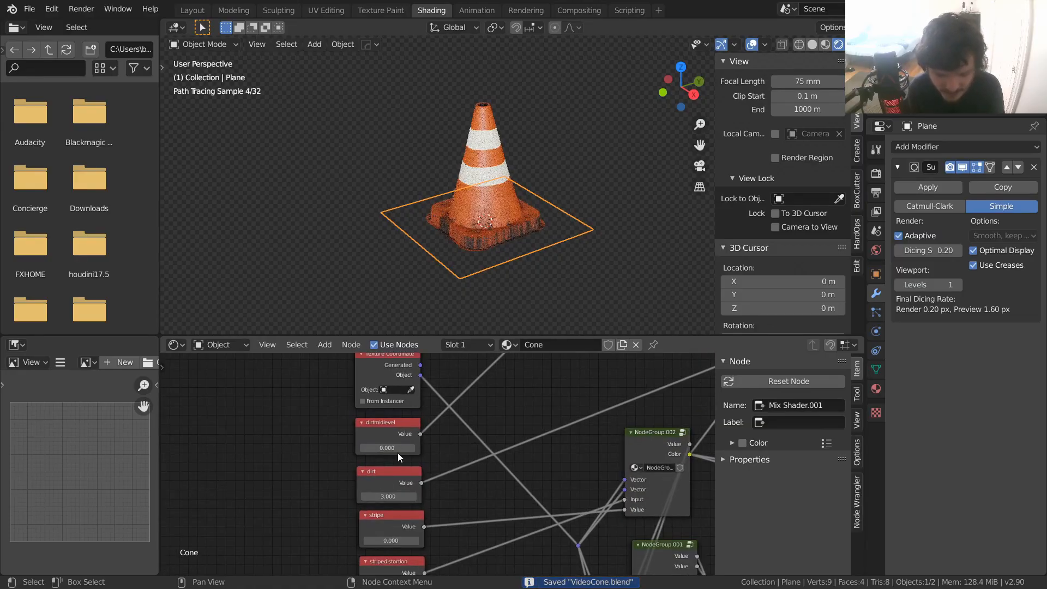
# - Preview the dirt with dirtmidlevel at 0.5 and return the value to 0
pyautogui.click(393, 446)
pyautogui.write('0.5')
pyautogui.press('Return')
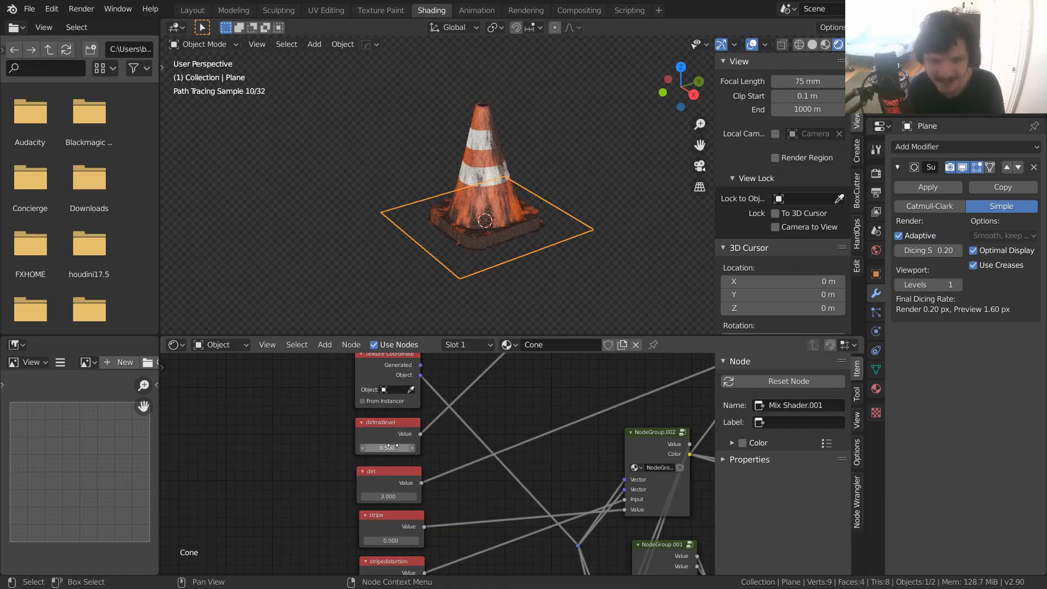
pyautogui.click(409, 446)
pyautogui.write('0')
pyautogui.press('Return')
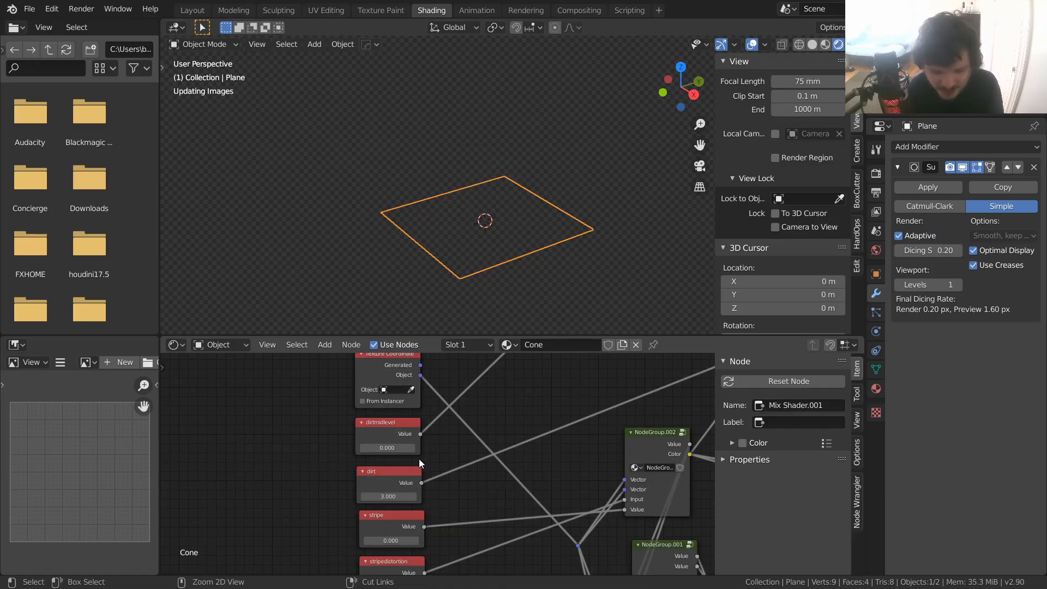
# - Try a dirt value of 1 and undo that change
pyautogui.click(392, 496)
pyautogui.write('1')
pyautogui.press('Return')
pyautogui.hotkey('ctrl', 'z')
# - Try raising the stripe value, such as to 0.130 and 0.090, to shift the stripes, undoing each change
pyautogui.moveTo(435, 509); pyautogui.dragTo(427, 476, button='middle')
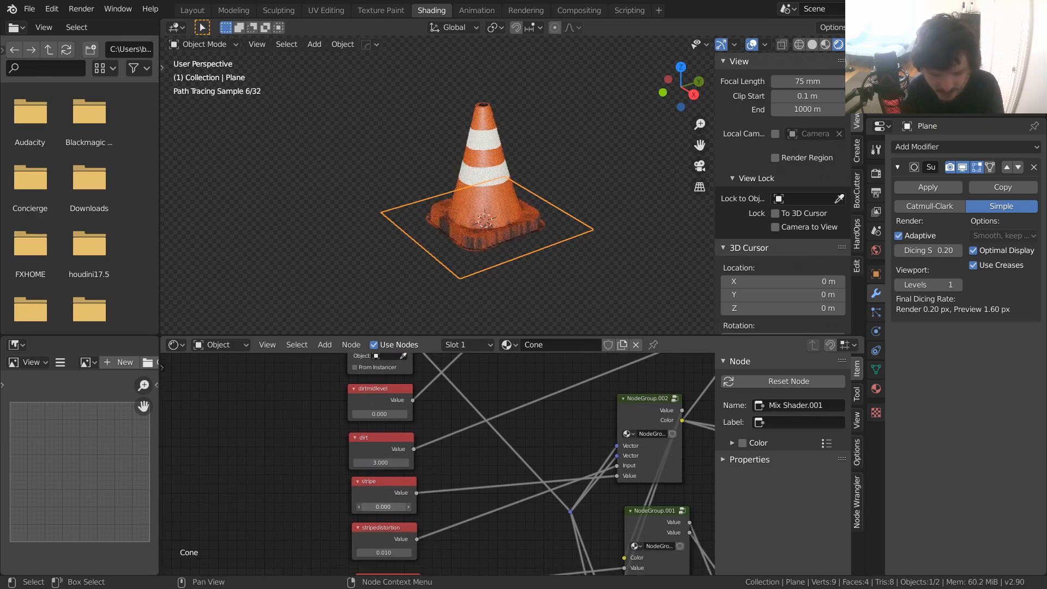
pyautogui.hotkey('ctrl', 'z')
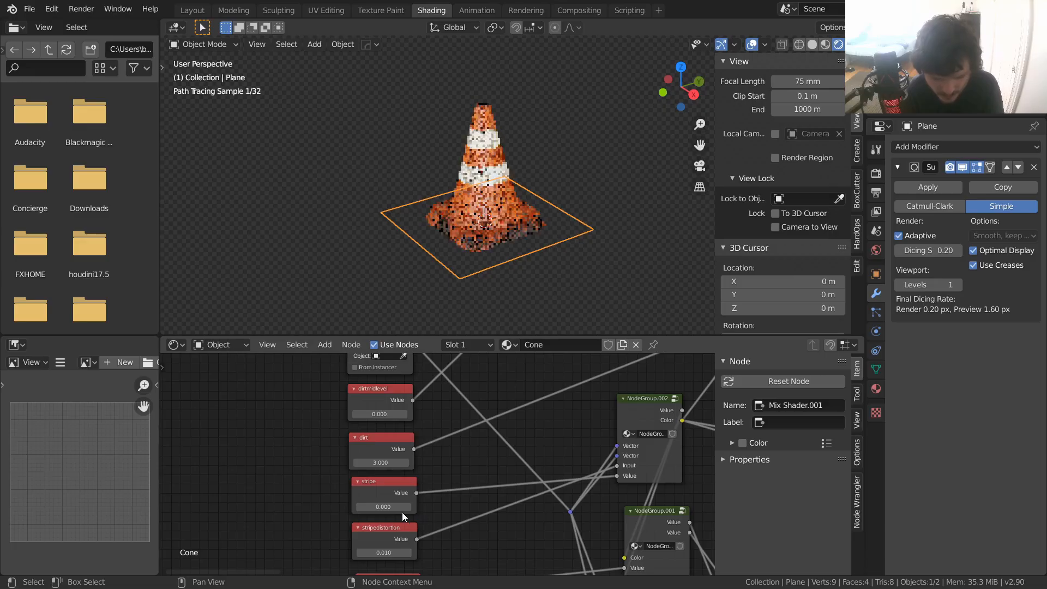
pyautogui.keyDown('shift'); pyautogui.moveTo(397, 507); pyautogui.dragTo(400, 508); pyautogui.keyUp('shift')
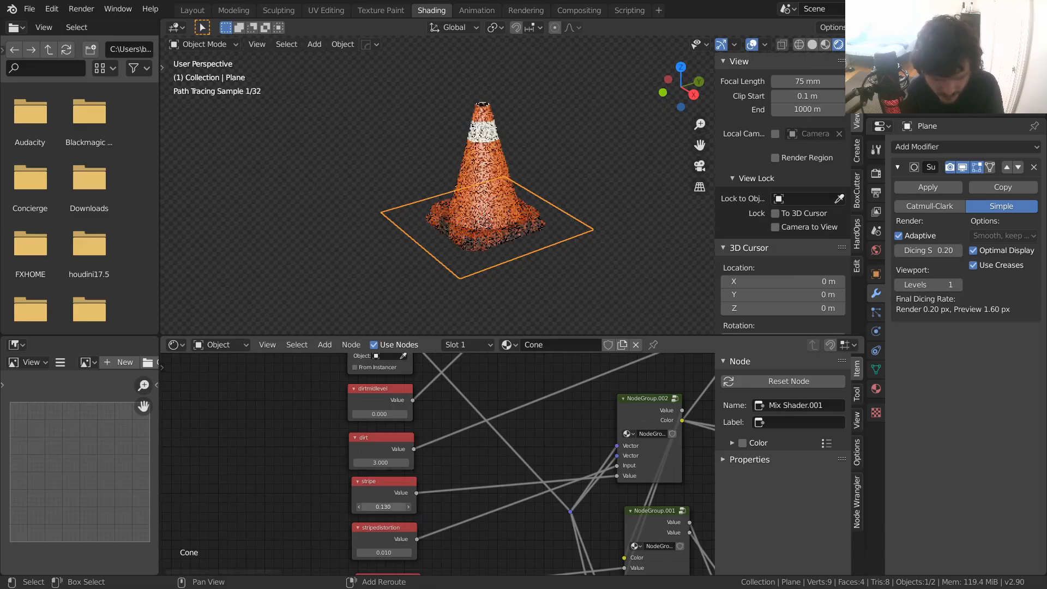
pyautogui.hotkey('ctrl', 'z')
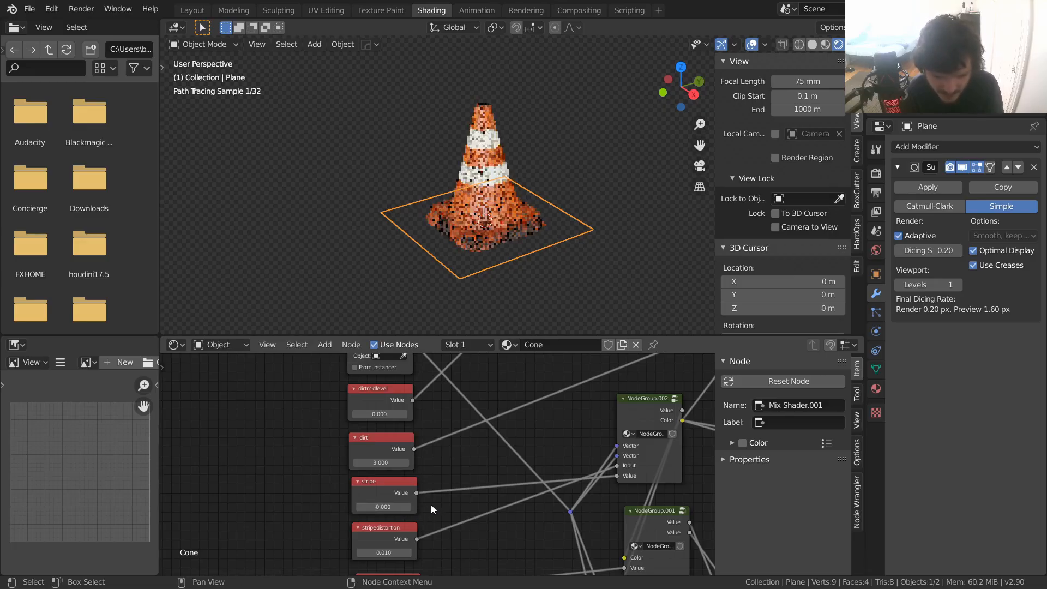
pyautogui.click(388, 513)
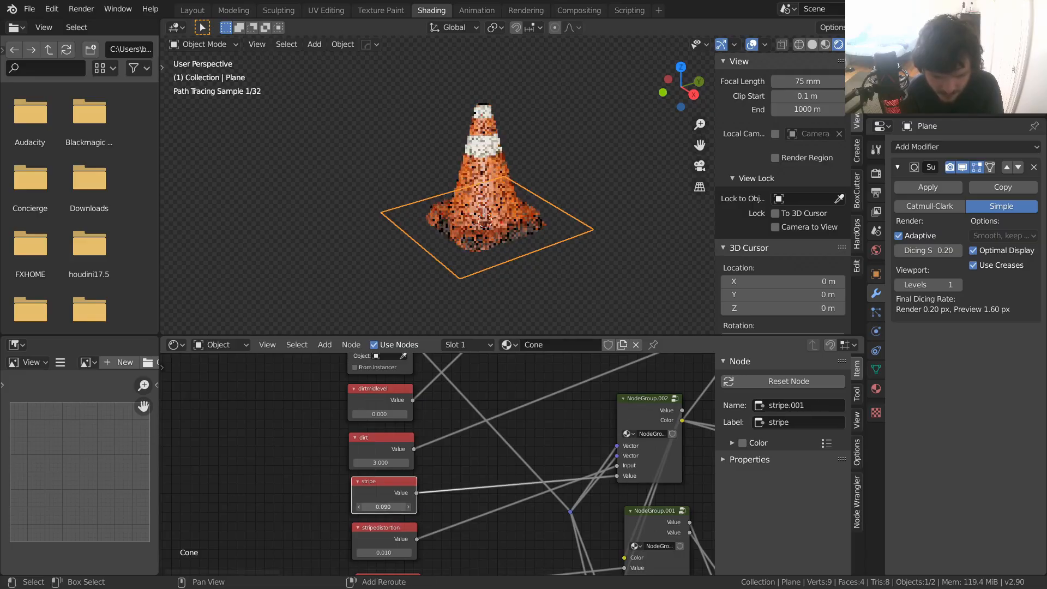
pyautogui.keyDown('shift'); pyautogui.moveTo(400, 508); pyautogui.dragTo(402, 508); pyautogui.keyUp('shift')
pyautogui.hotkey('ctrl', 'z')
# - Try a different stripedistortion value and undo that change
pyautogui.moveTo(414, 518); pyautogui.dragTo(415, 497, button='middle')
pyautogui.moveTo(402, 533); pyautogui.dragTo(404, 533)
pyautogui.hotkey('ctrl', 'z')
# - Try lowering the coneheight value to 1.410 and undo that change
pyautogui.moveTo(435, 525); pyautogui.dragTo(428, 460, button='middle')
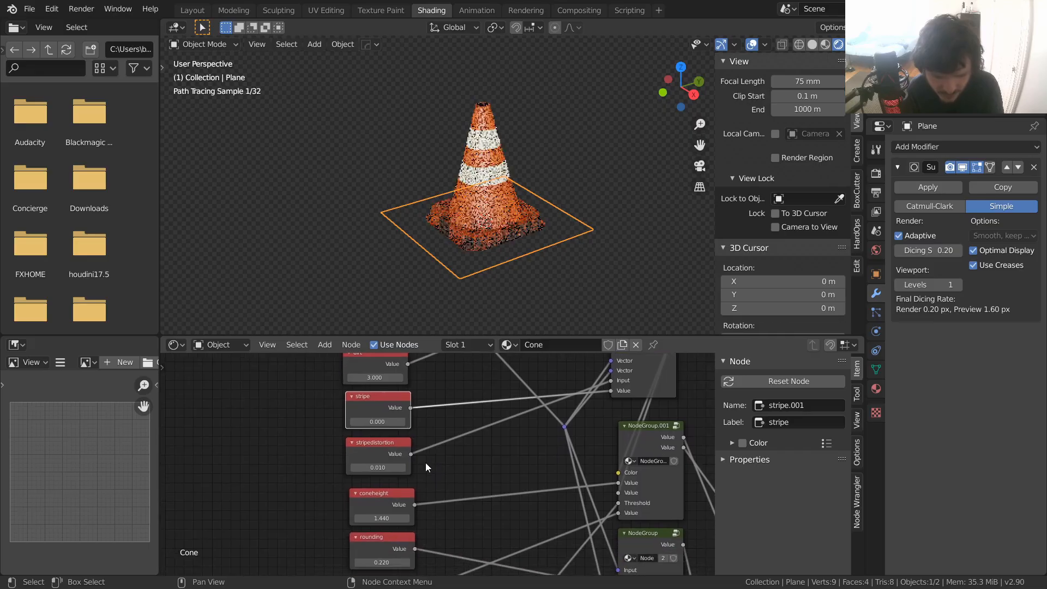
pyautogui.keyDown('shift'); pyautogui.moveTo(388, 518); pyautogui.dragTo(385, 518); pyautogui.keyUp('shift')
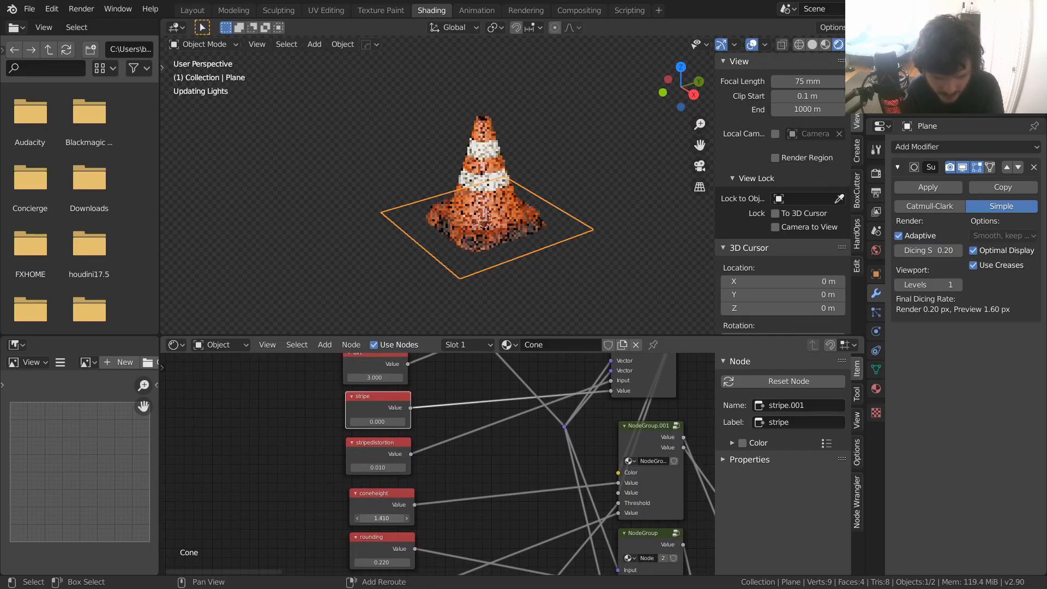
pyautogui.hotkey('ctrl', 'z')
# - Save the VideoCone.blend file before testing more of the cone's value controls
pyautogui.moveTo(445, 502); pyautogui.dragTo(433, 462, button='middle')
pyautogui.hotkey('ctrl', 's')
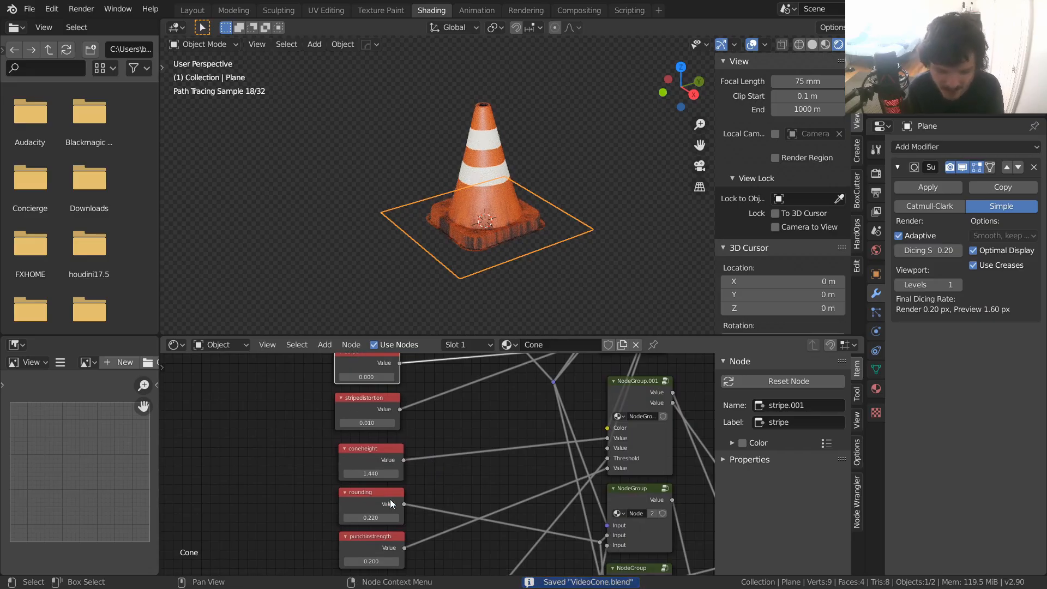
# - Try lowering the rounding value to -0.780 and undo that change
pyautogui.scroll(1, 390, 501)
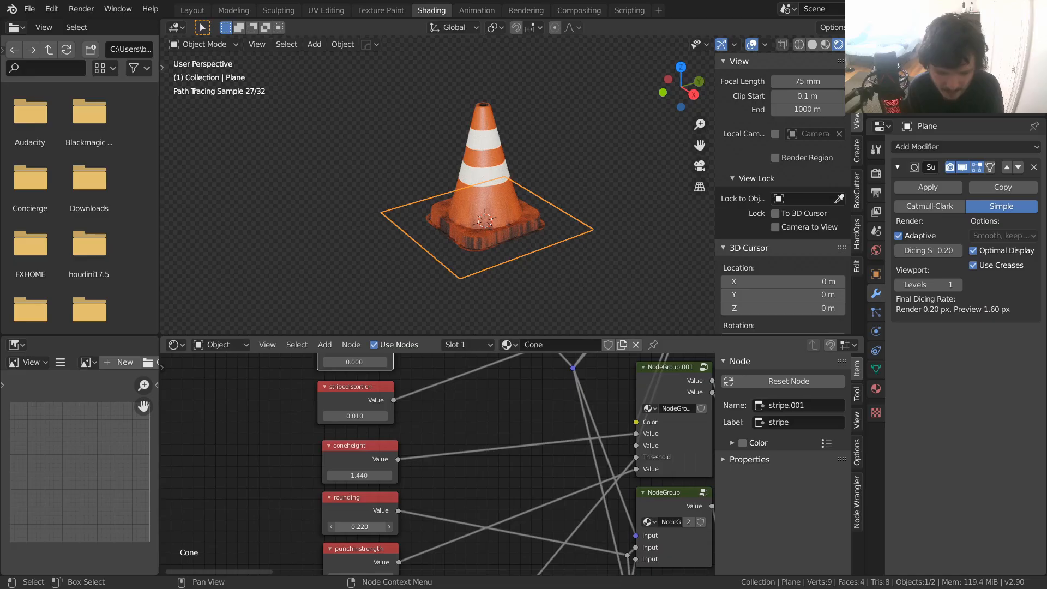
pyautogui.moveTo(360, 526); pyautogui.dragTo(272, 526)
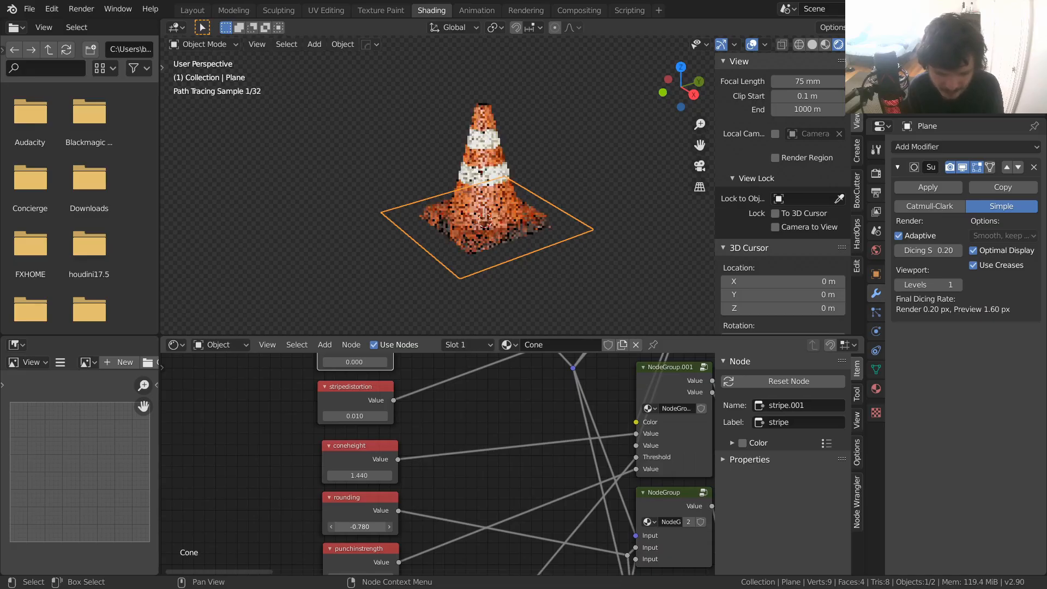
pyautogui.hotkey('ctrl', 'z')
# - Try raising the sidelength value and undo that change
pyautogui.moveTo(379, 536); pyautogui.dragTo(392, 437, button='middle')
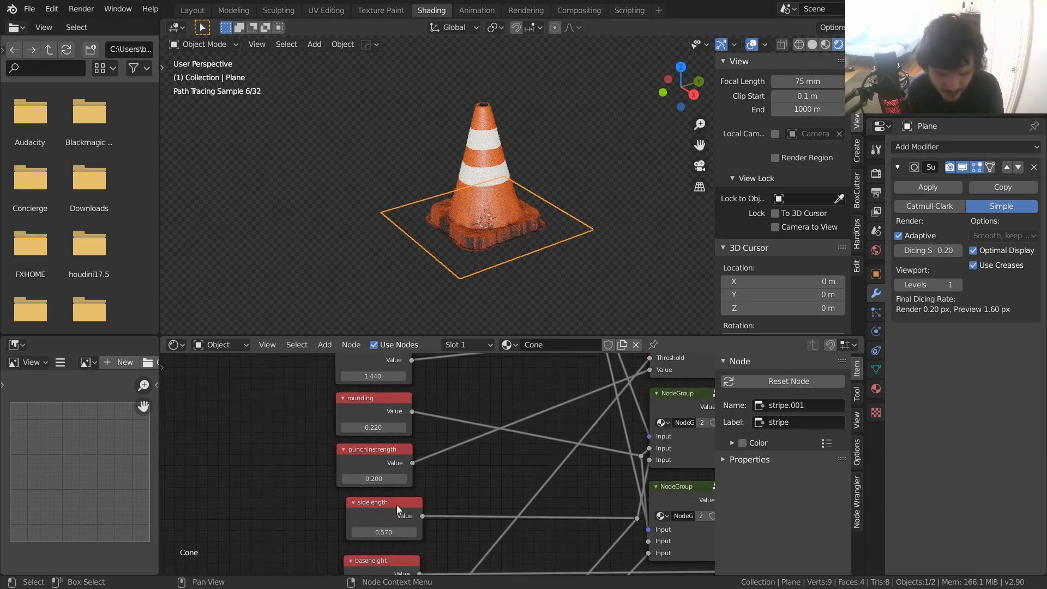
pyautogui.moveTo(390, 532); pyautogui.dragTo(436, 532)
pyautogui.hotkey('ctrl', 'z')
# - Try raising the baseheight value to 1.950 and undo that change
pyautogui.moveTo(391, 533); pyautogui.dragTo(382, 461, button='middle')
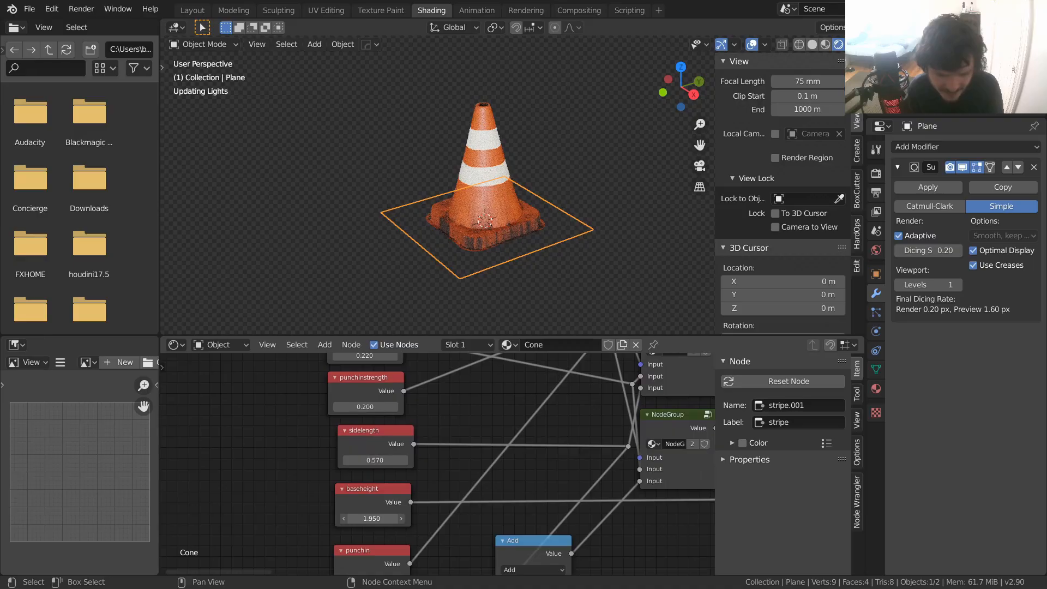
pyautogui.scroll(-4, 517, 143)
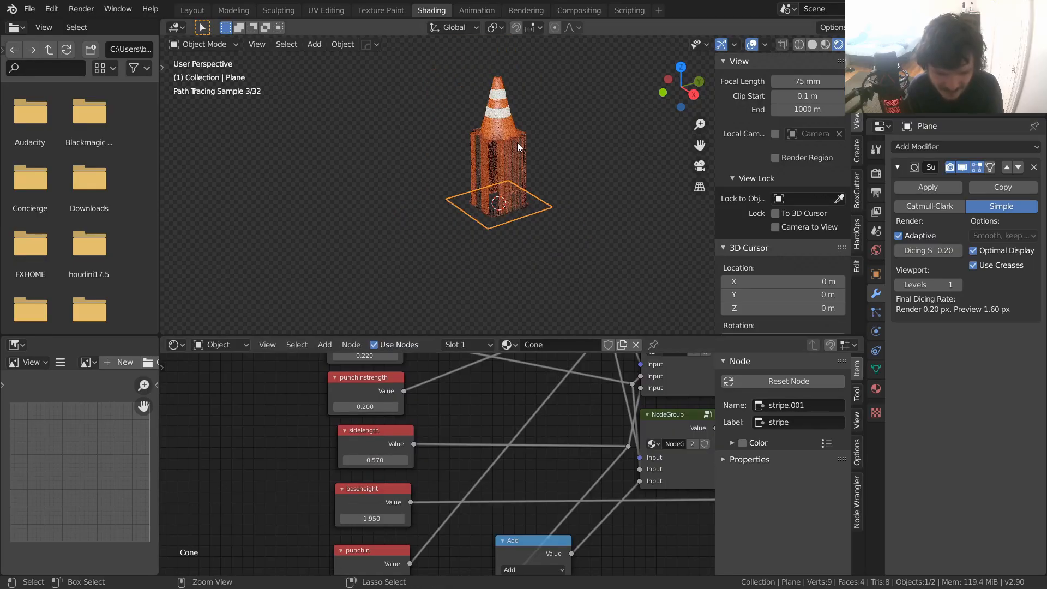
pyautogui.hotkey('ctrl', 'z')
# - Save the file with the cone's original control values
pyautogui.moveTo(400, 519); pyautogui.dragTo(426, 425, button='middle')
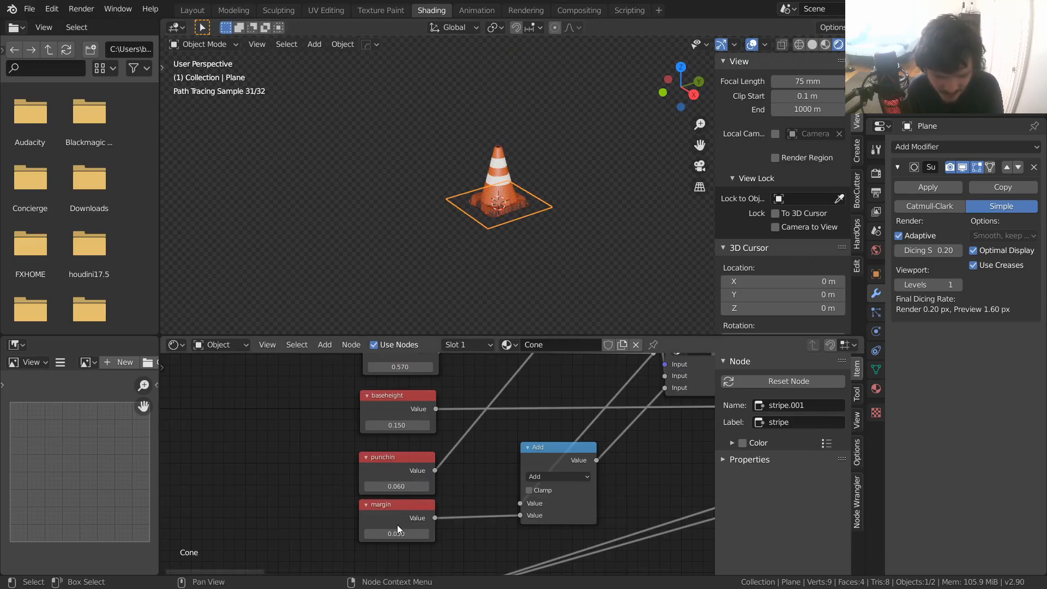
pyautogui.scroll(1, 514, 208)
pyautogui.hotkey('ctrl', 's')
# - Move the Texture Coordinate node well away from the column of value nodes to make room behind it
pyautogui.scroll(-5, 455, 502)
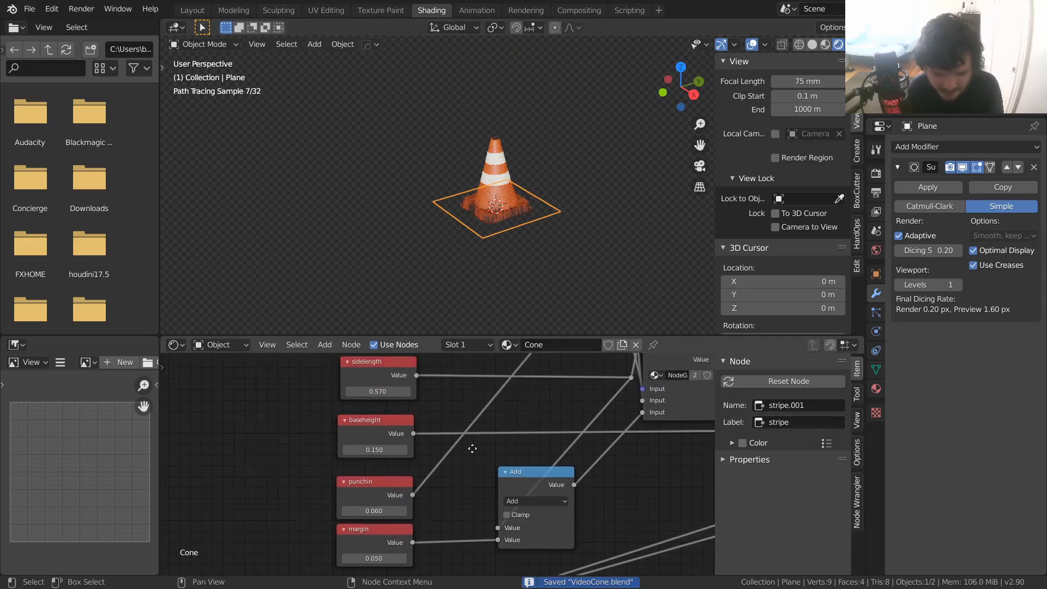
pyautogui.scroll(3, 456, 498)
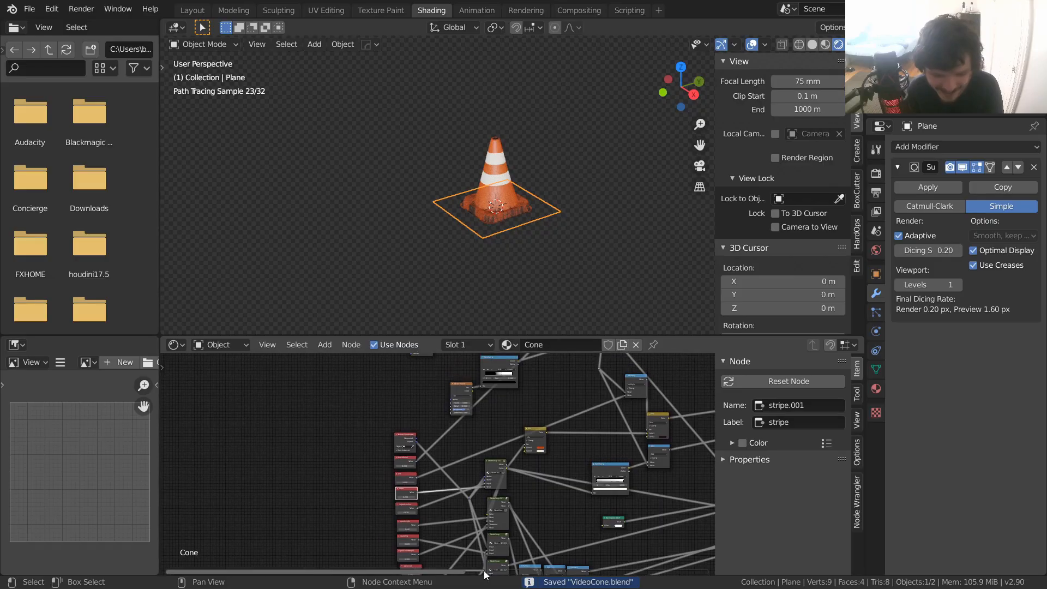
pyautogui.scroll(2, 420, 395)
pyautogui.scroll(2, 410, 405)
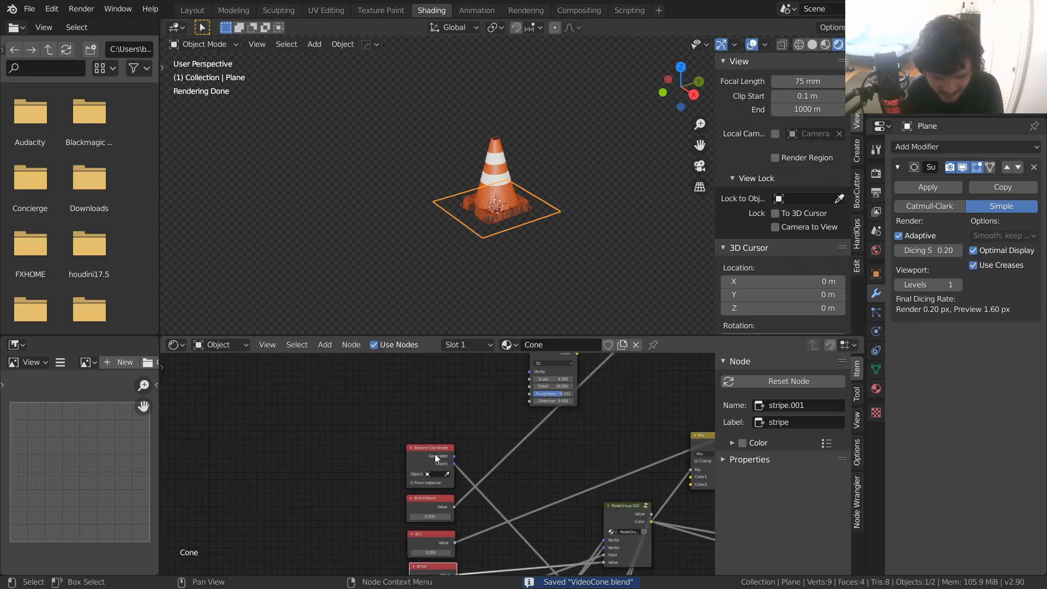
pyautogui.moveTo(433, 453); pyautogui.dragTo(172, 432)
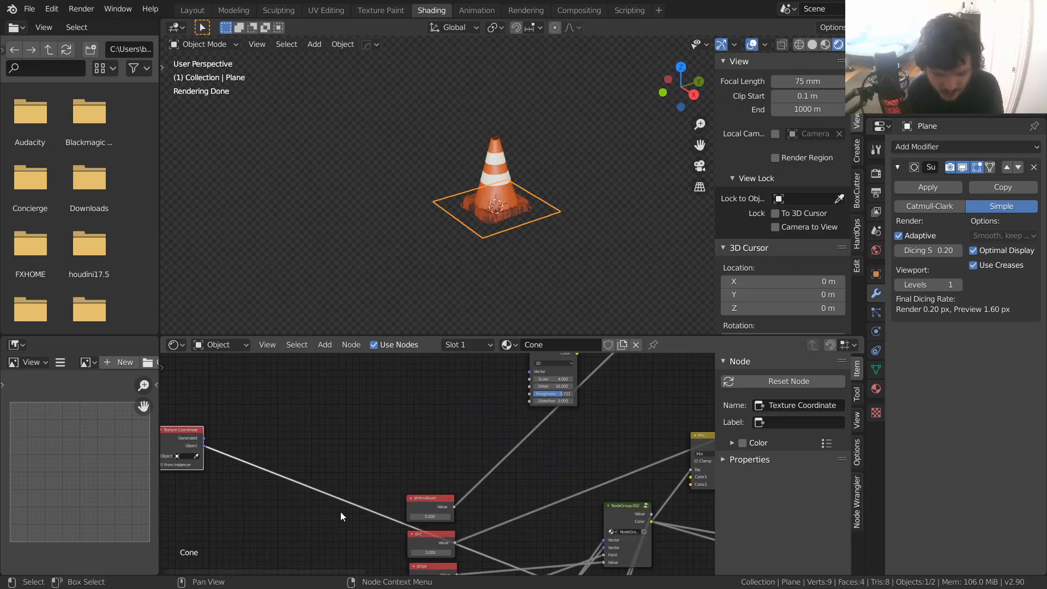
# - Add a reroute point on the Texture Coordinate node's Object link and save the file
pyautogui.keyDown('shift'); pyautogui.moveTo(340, 516); pyautogui.dragTo(332, 473, button='right'); pyautogui.keyUp('shift')
pyautogui.moveTo(305, 442); pyautogui.dragTo(441, 462, button='middle')
pyautogui.hotkey('ctrl', 's')
# - Try shifting the cone along X with a Vector Math Add node after Texture Coordinate, and remove the node again
pyautogui.hotkey('shift', 'a')
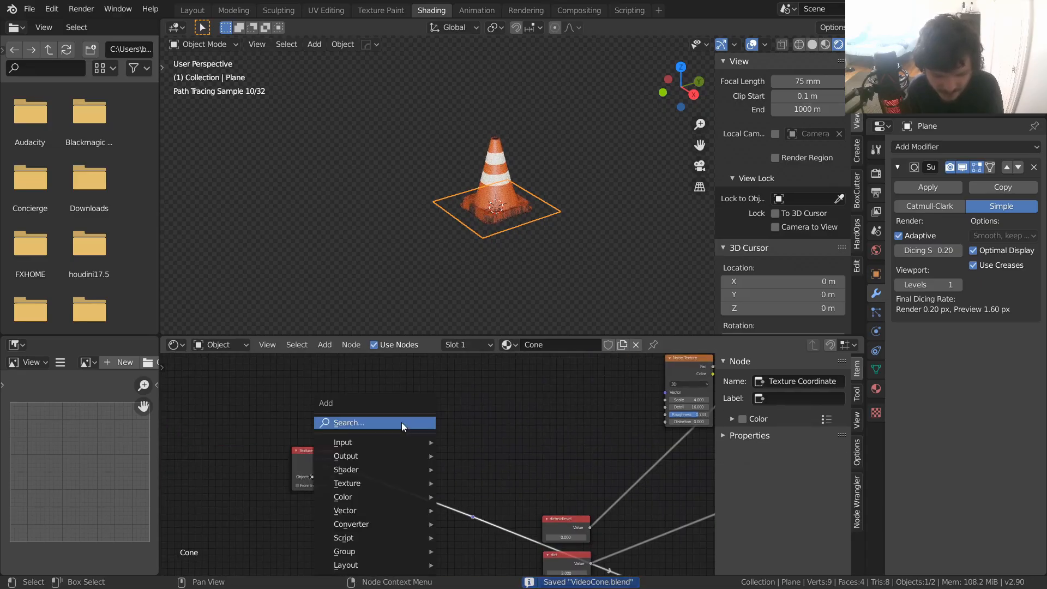
pyautogui.write('vect')
pyautogui.click(439, 499)
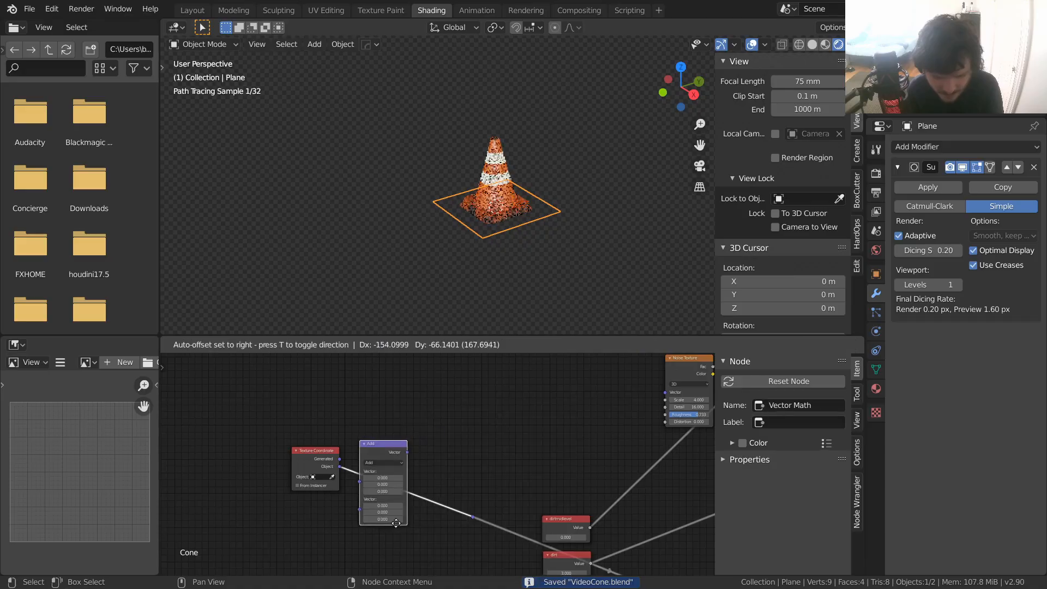
pyautogui.click(371, 496)
pyautogui.scroll(2, 371, 495)
pyautogui.keyDown('shift'); pyautogui.moveTo(370, 496); pyautogui.dragTo(314, 496); pyautogui.keyUp('shift')
pyautogui.rightClick(370, 496)
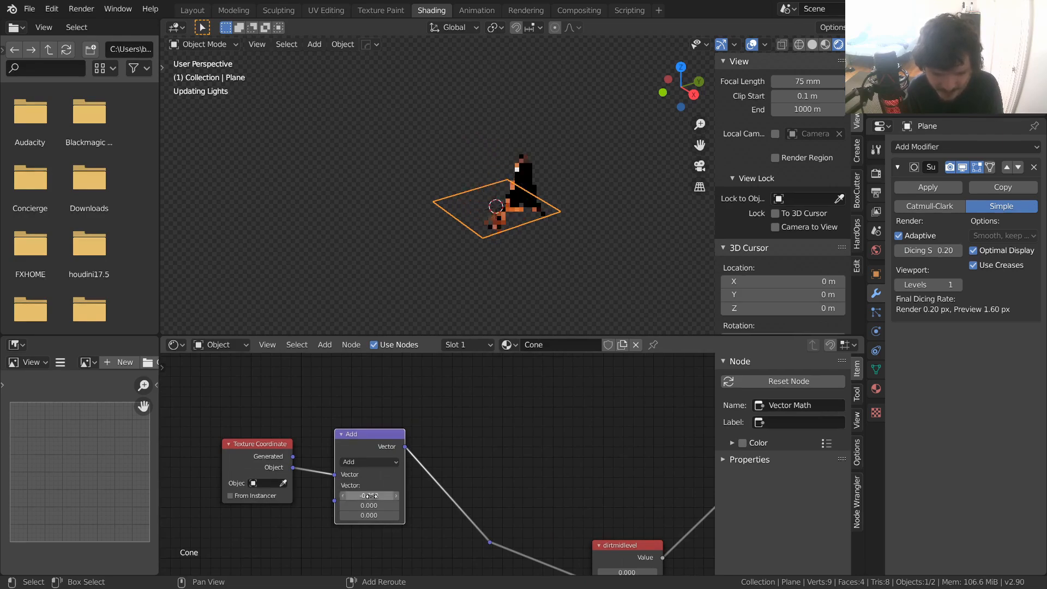
pyautogui.hotkey('ctrl', 'x')
# - Try inserting another Vector Math node between Texture Coordinate and the reroute point, and remove it again
pyautogui.hotkey('shift', 'a')
pyautogui.click(375, 415)
pyautogui.write('vect')
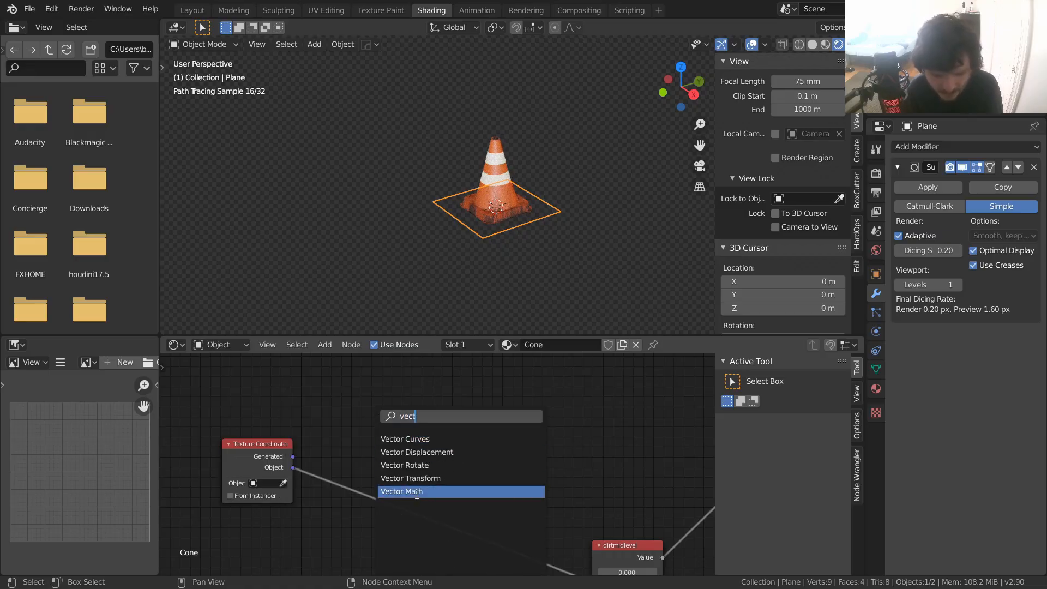
pyautogui.click(415, 492)
pyautogui.click(382, 494)
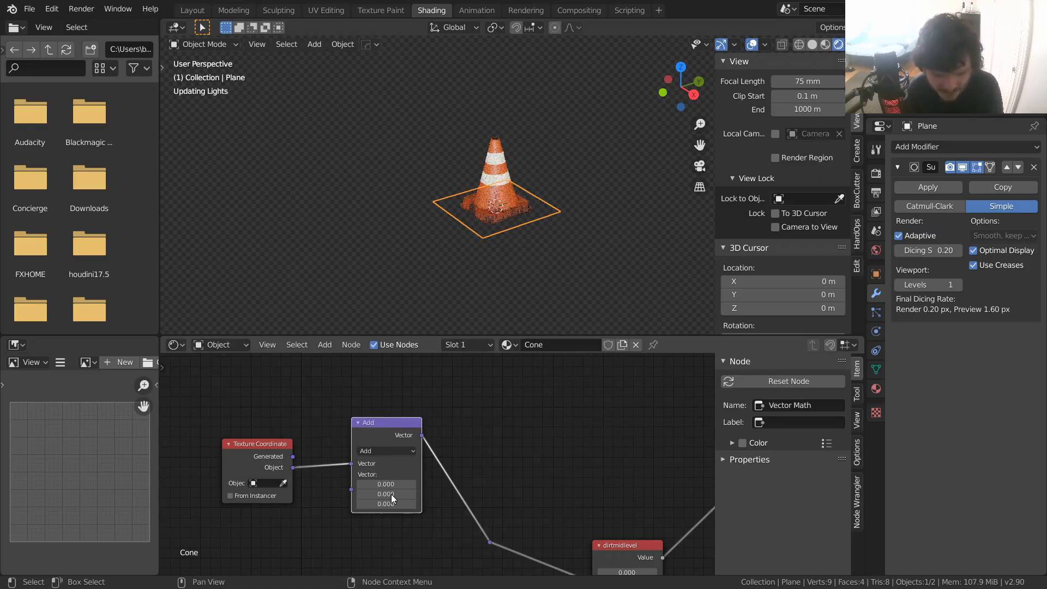
pyautogui.hotkey('ctrl', 'x')
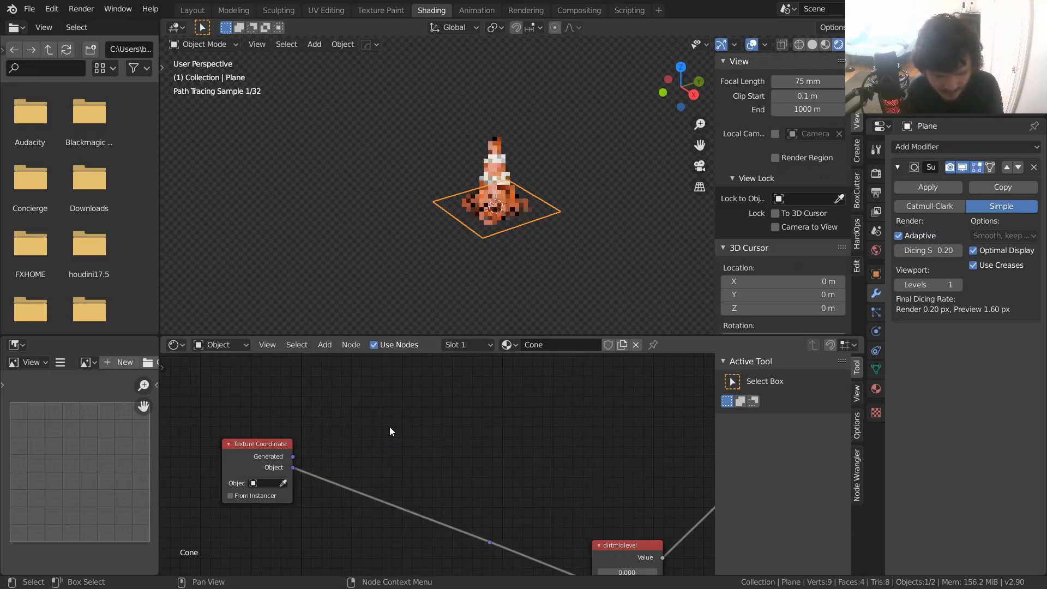
# - Try rotating the cone with a Vector Rotate node at a 64.4° angle on the Texture Coordinate link, and remove the node again
pyautogui.hotkey('shift', 'a')
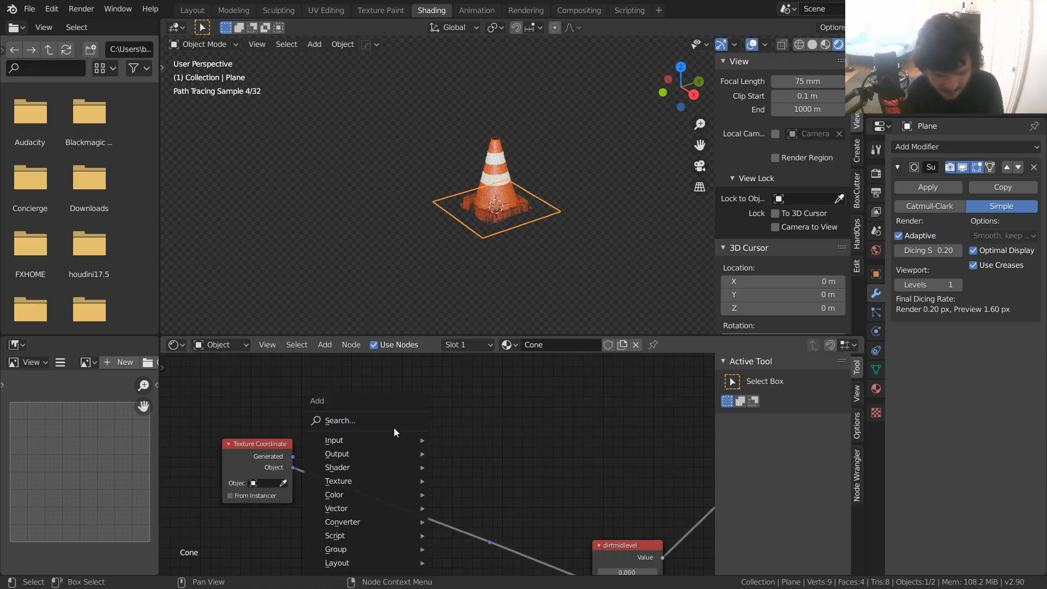
pyautogui.click(389, 420)
pyautogui.write('rotat')
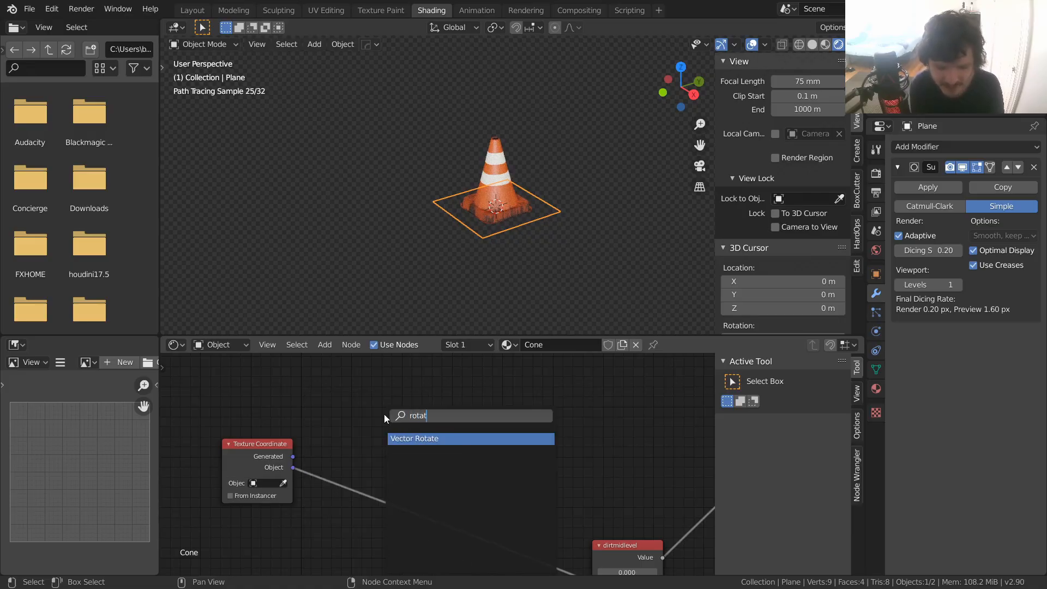
pyautogui.press('Return')
pyautogui.click(384, 421)
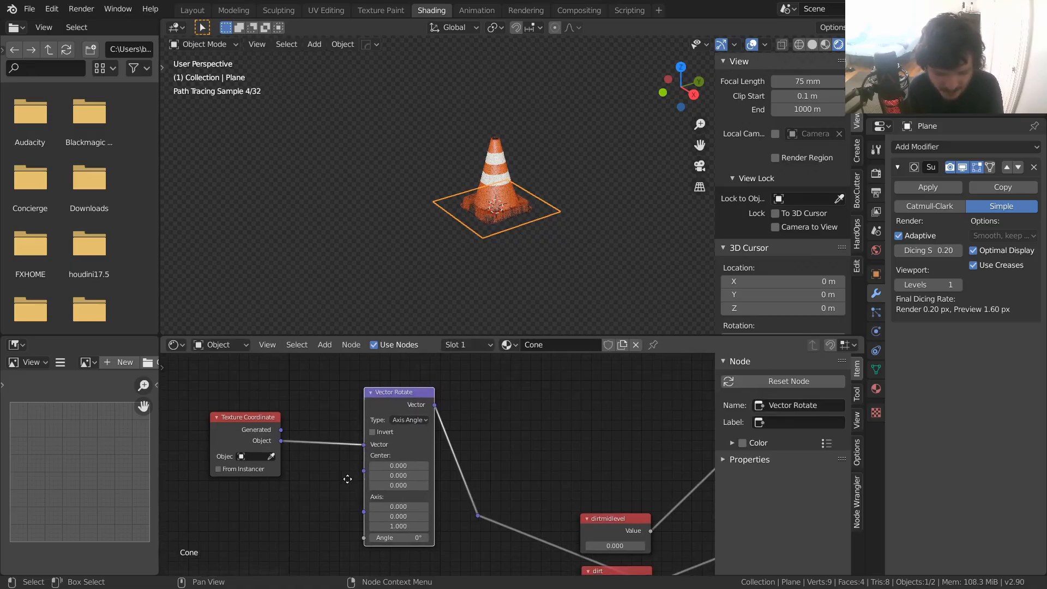
pyautogui.moveTo(401, 542); pyautogui.dragTo(472, 541)
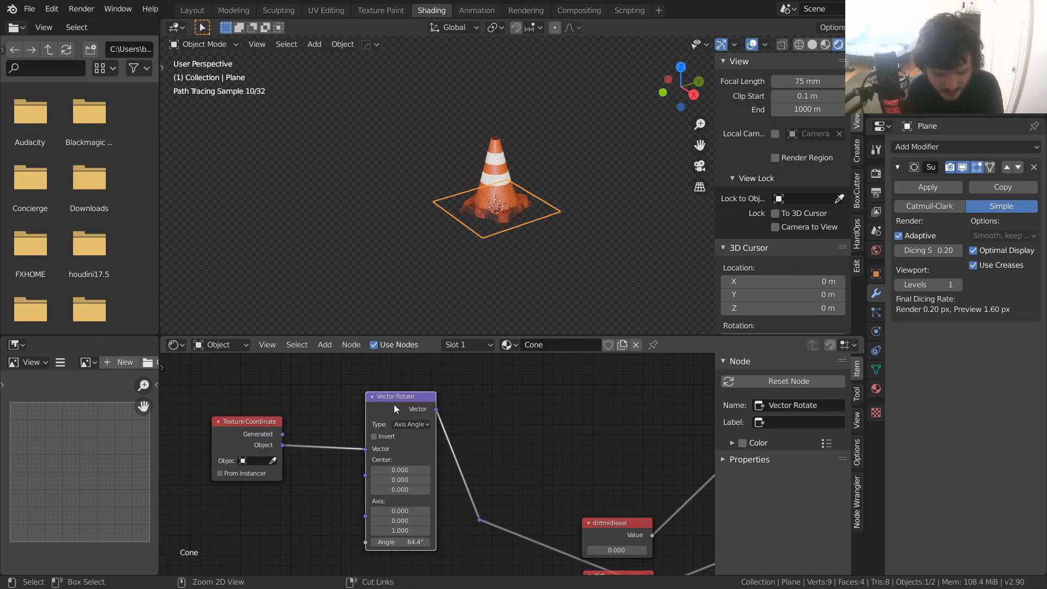
pyautogui.hotkey('ctrl', 'x')
# - Move the Texture Coordinate node back above the dirtmidlevel node and save the file
pyautogui.moveTo(244, 428); pyautogui.dragTo(605, 438)
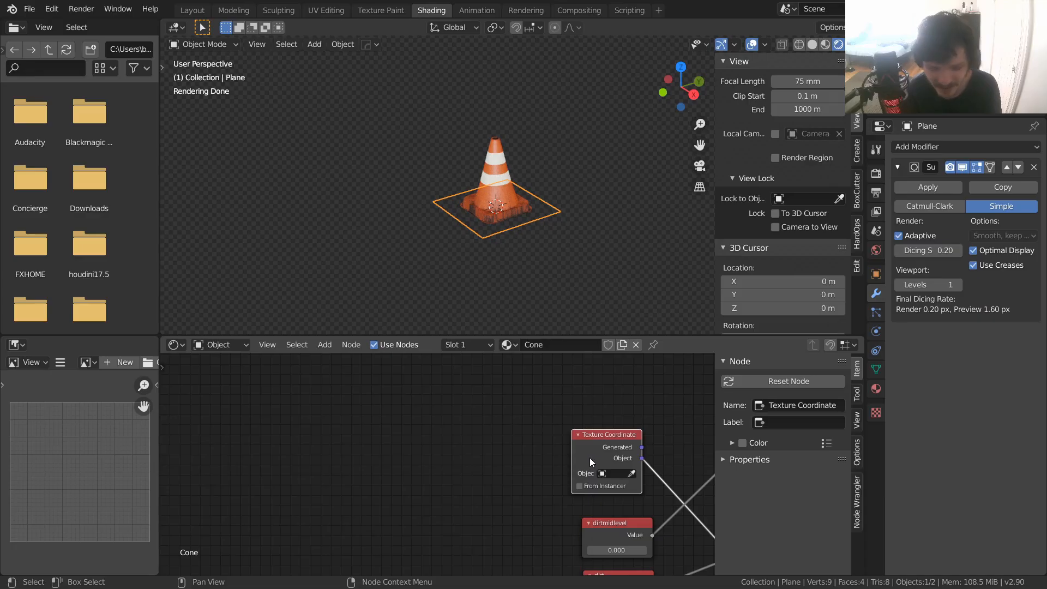
pyautogui.scroll(-6, 587, 475)
pyautogui.moveTo(585, 470); pyautogui.dragTo(321, 459, button='middle')
pyautogui.scroll(-7, 365, 458)
pyautogui.hotkey('ctrl', 's')
pyautogui.moveTo(467, 454); pyautogui.dragTo(463, 443, button='middle')
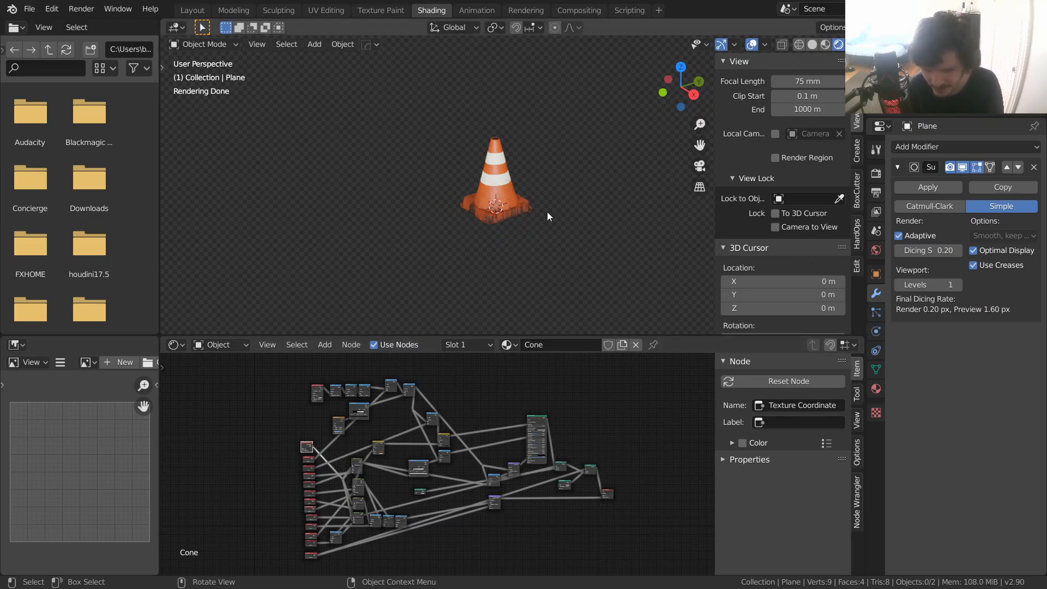
# - Frame the finished traffic cone closer in the 3D viewport and save VideoCone.blend
pyautogui.scroll(3, 545, 223)
pyautogui.hotkey('ctrl', 's')
pyautogui.keyDown('shift'); pyautogui.moveTo(516, 201); pyautogui.dragTo(509, 219, button='middle'); pyautogui.keyUp('shift')
pyautogui.hotkey('ctrl', 's')
pyautogui.hotkey('ctrl', 's')
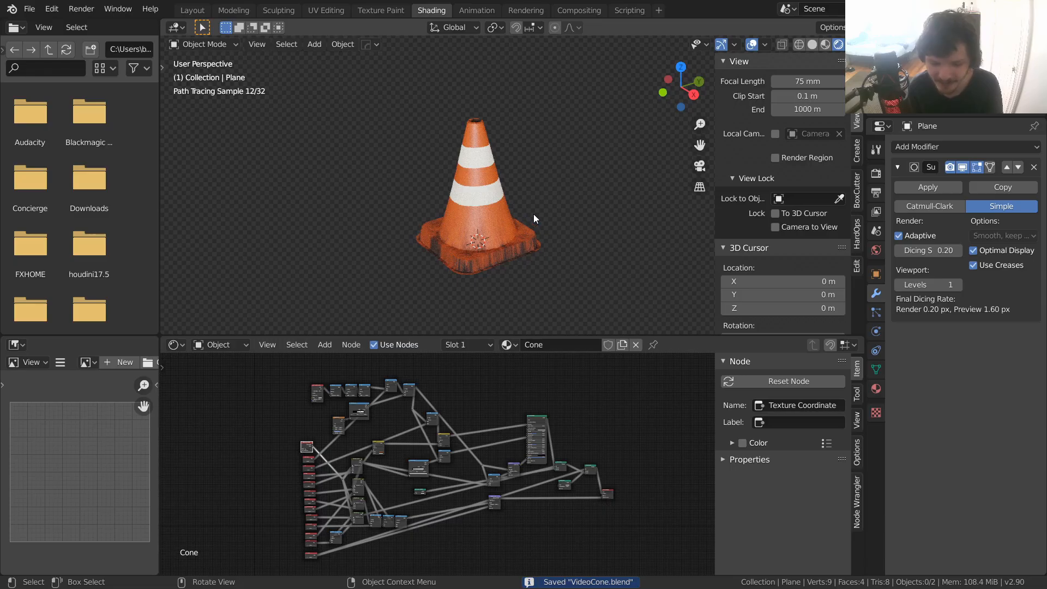